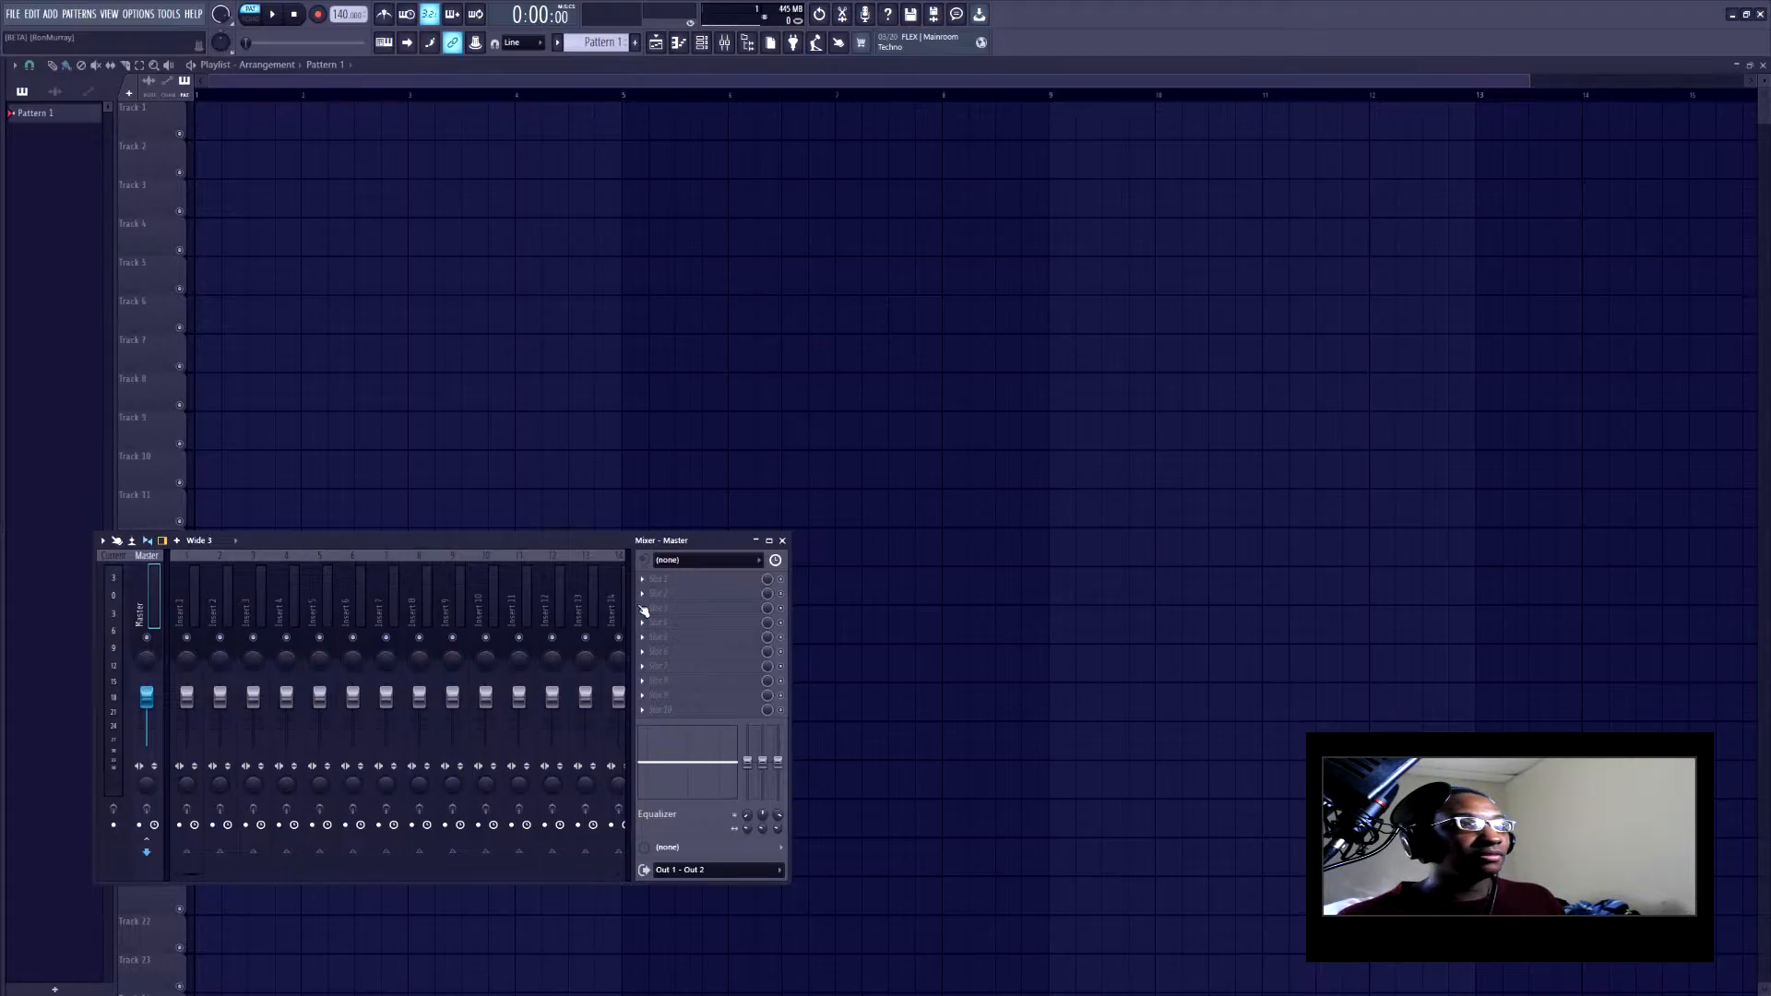
Close the playlist and reposition the mixer window in the upper middle of the empty workspace
{"action": "left_click_drag", "start_coordinate": [549, 546], "coordinate": [864, 447]}
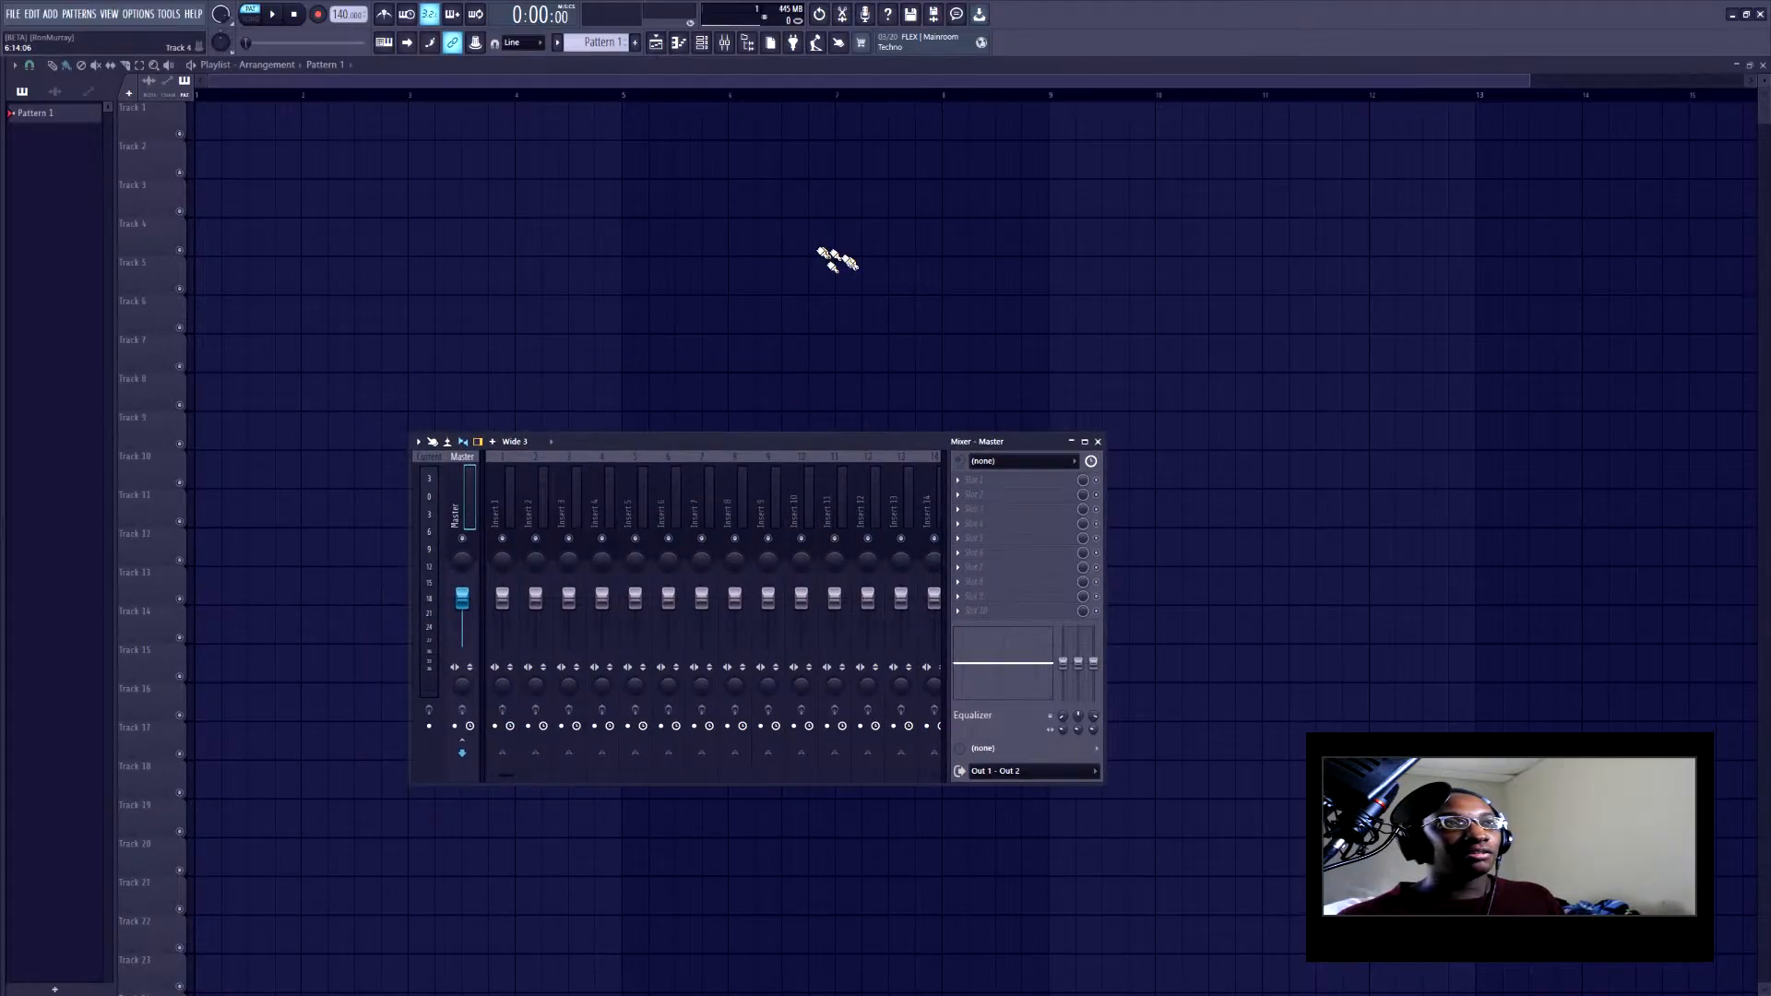
{"action": "key", "text": "F9"}
{"action": "key", "text": "F8"}
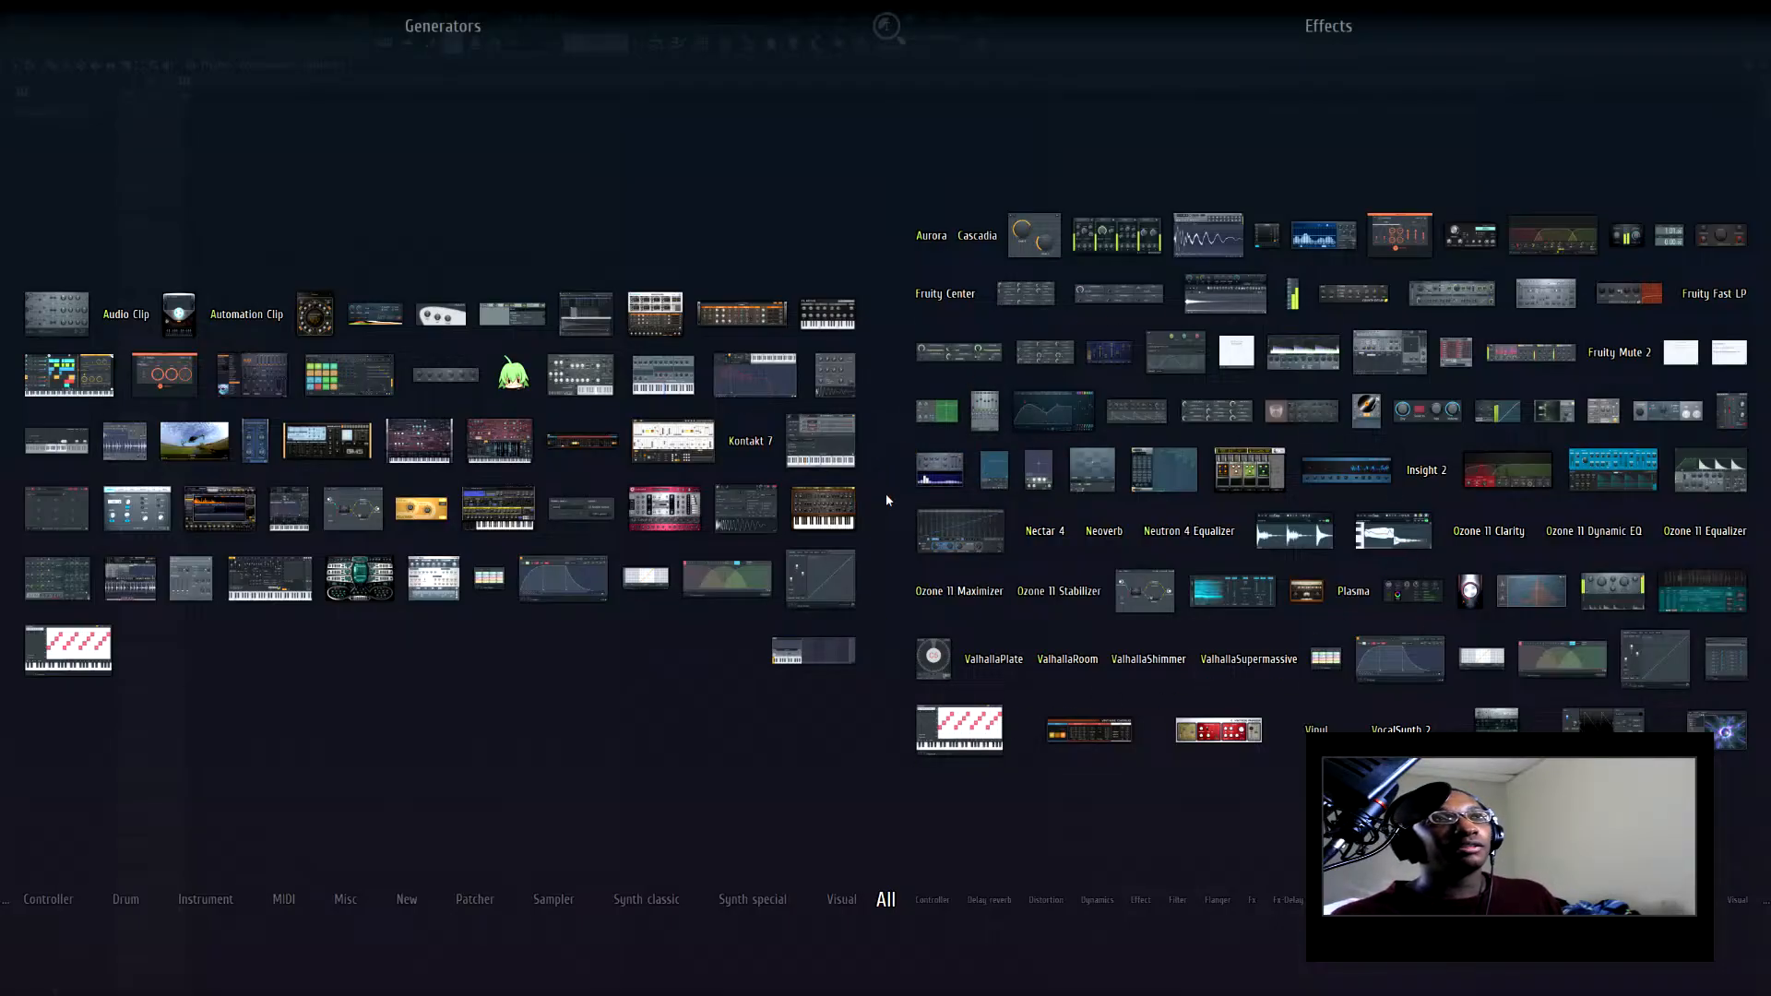
{"action": "key", "text": "F8"}
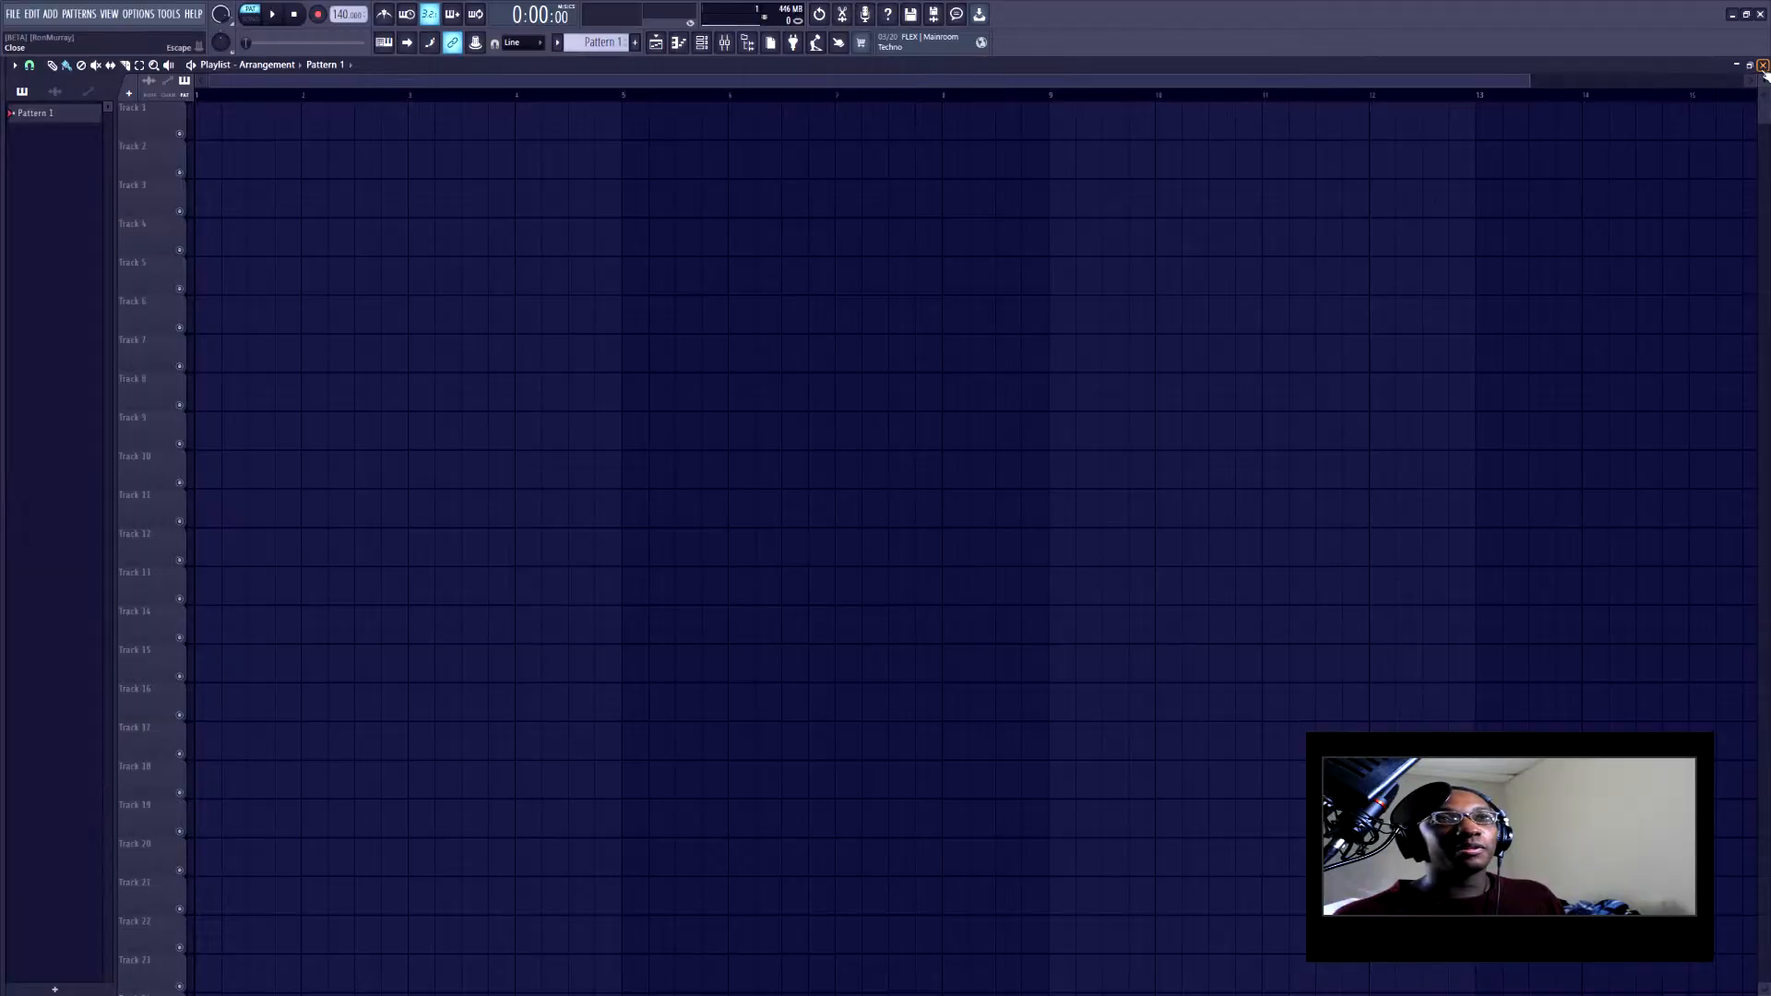
{"action": "left_click", "coordinate": [1763, 65]}
{"action": "left_click_drag", "start_coordinate": [613, 447], "coordinate": [634, 355]}
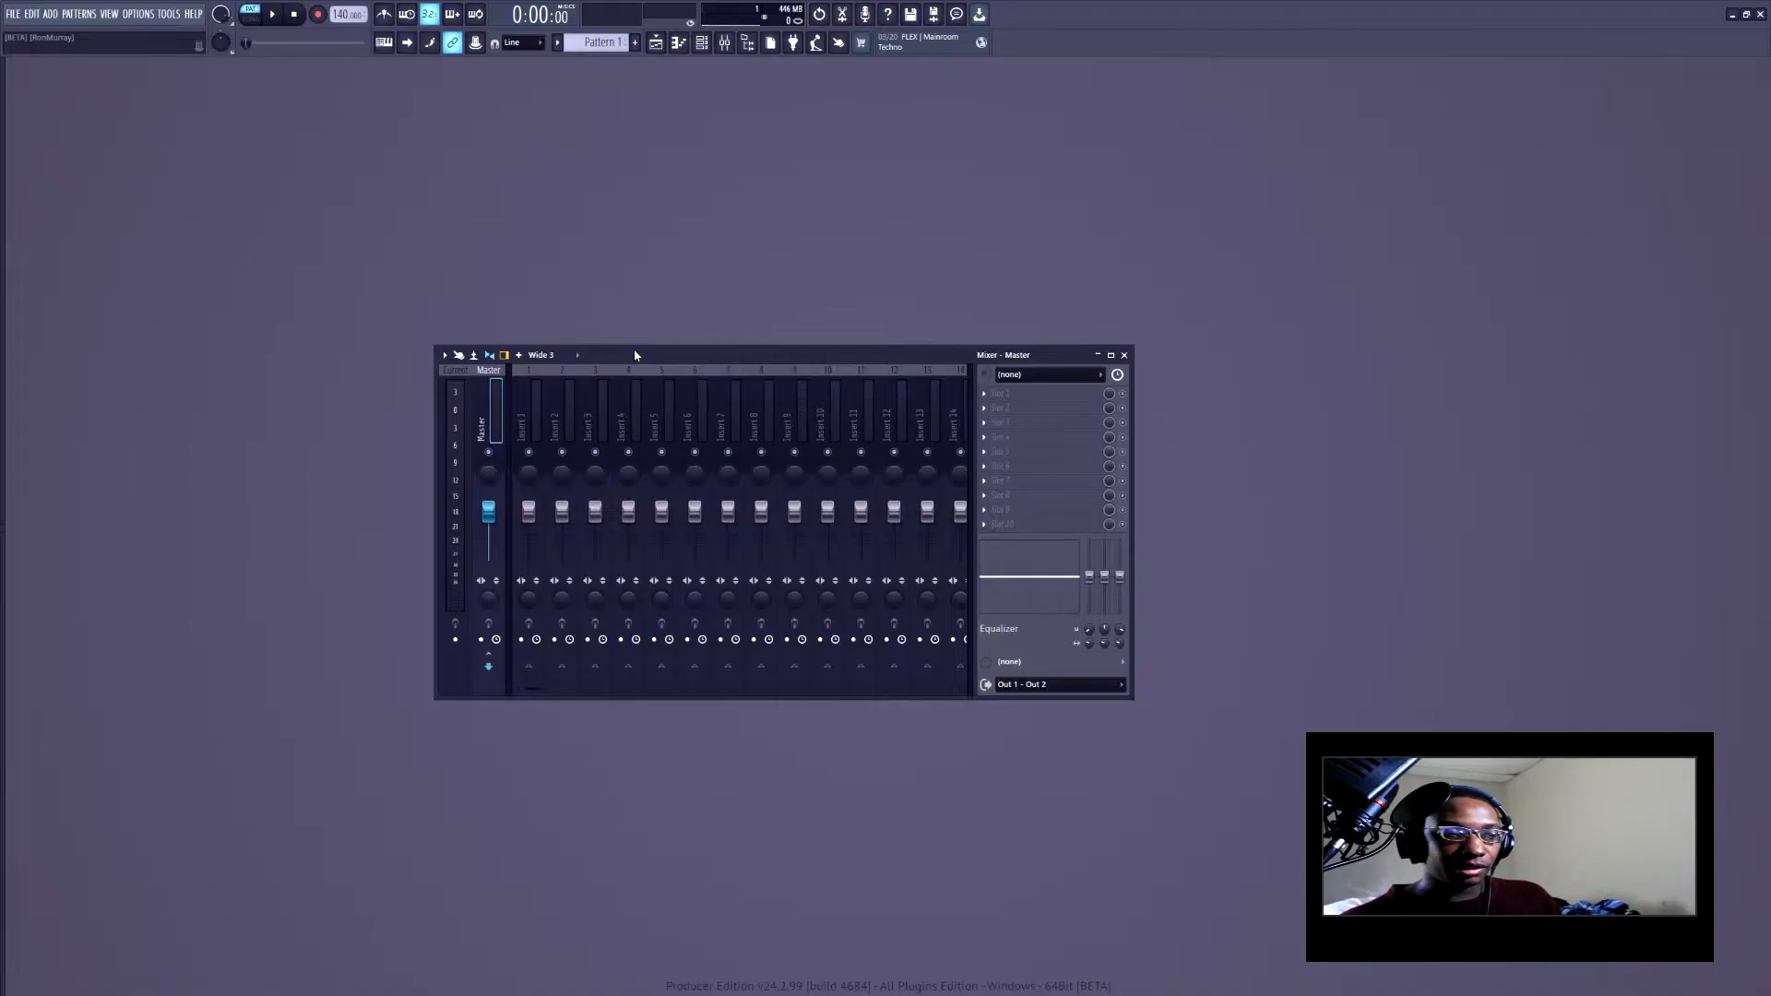
Select mixer tracks Insert 3 to Insert 8 together and colour all of them with the orange swatch
{"action": "left_click", "coordinate": [566, 392]}
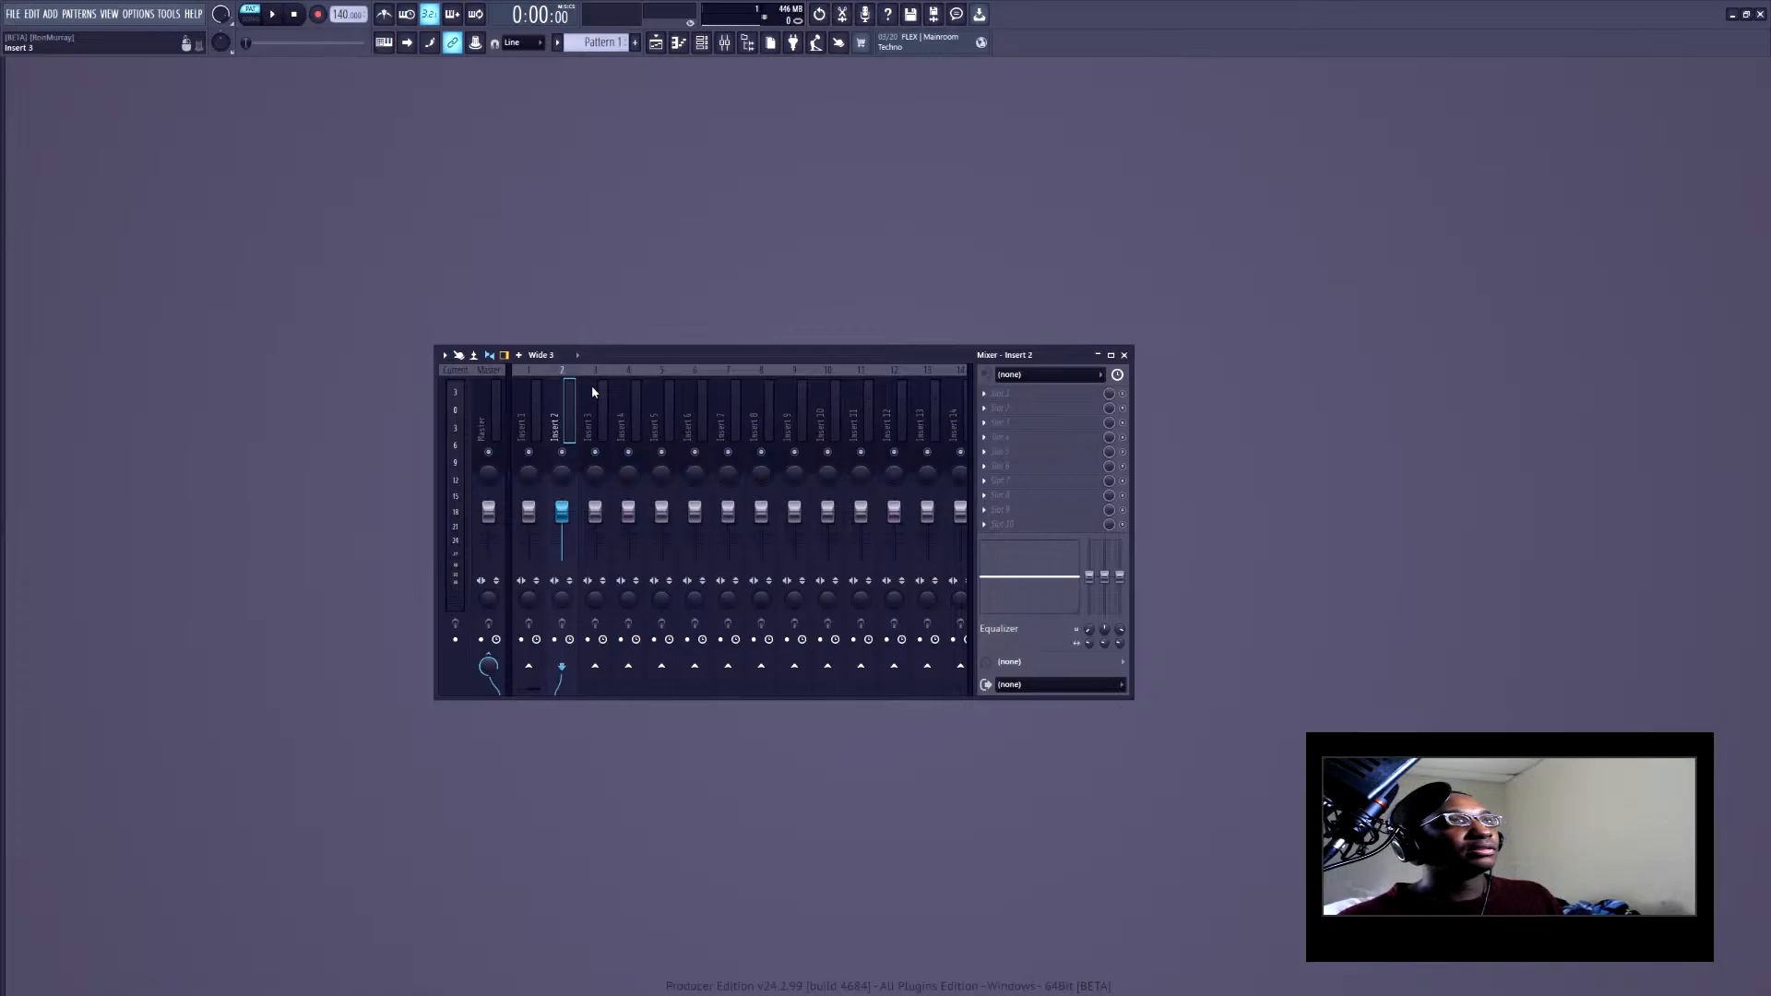
{"action": "left_click", "coordinate": [592, 392]}
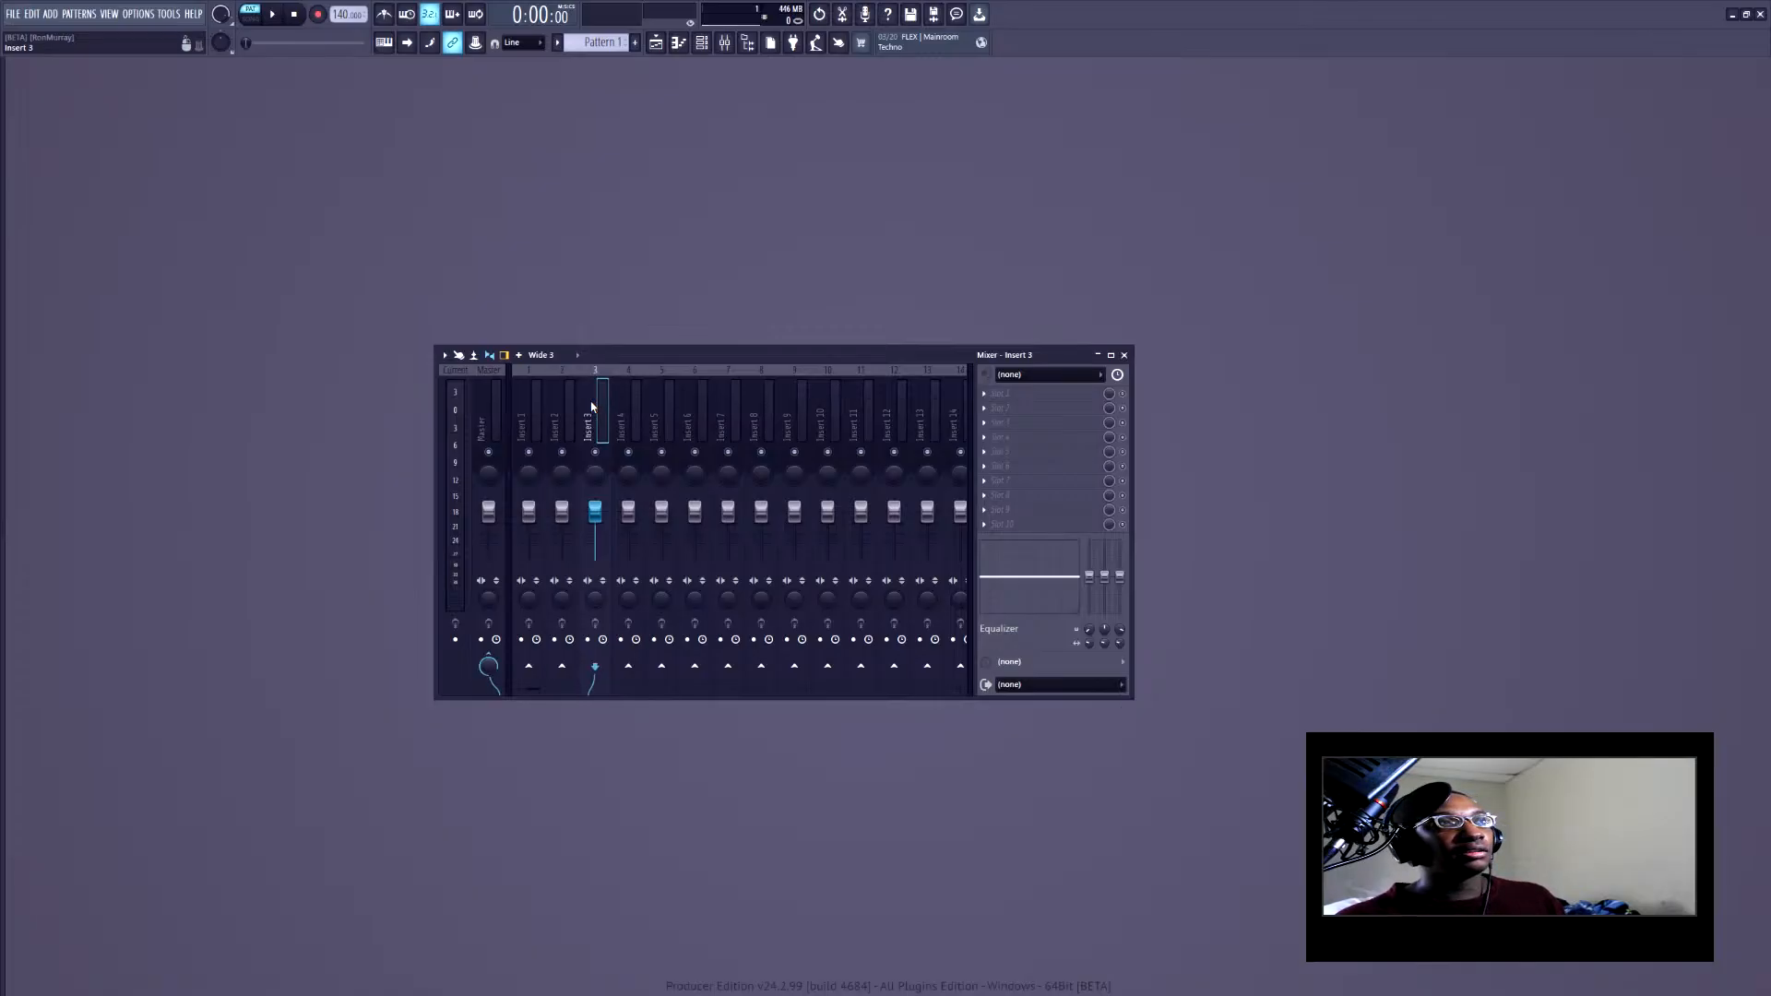
{"action": "left_click_drag", "start_coordinate": [751, 413], "coordinate": [595, 389]}
{"action": "middle_click", "coordinate": [671, 389]}
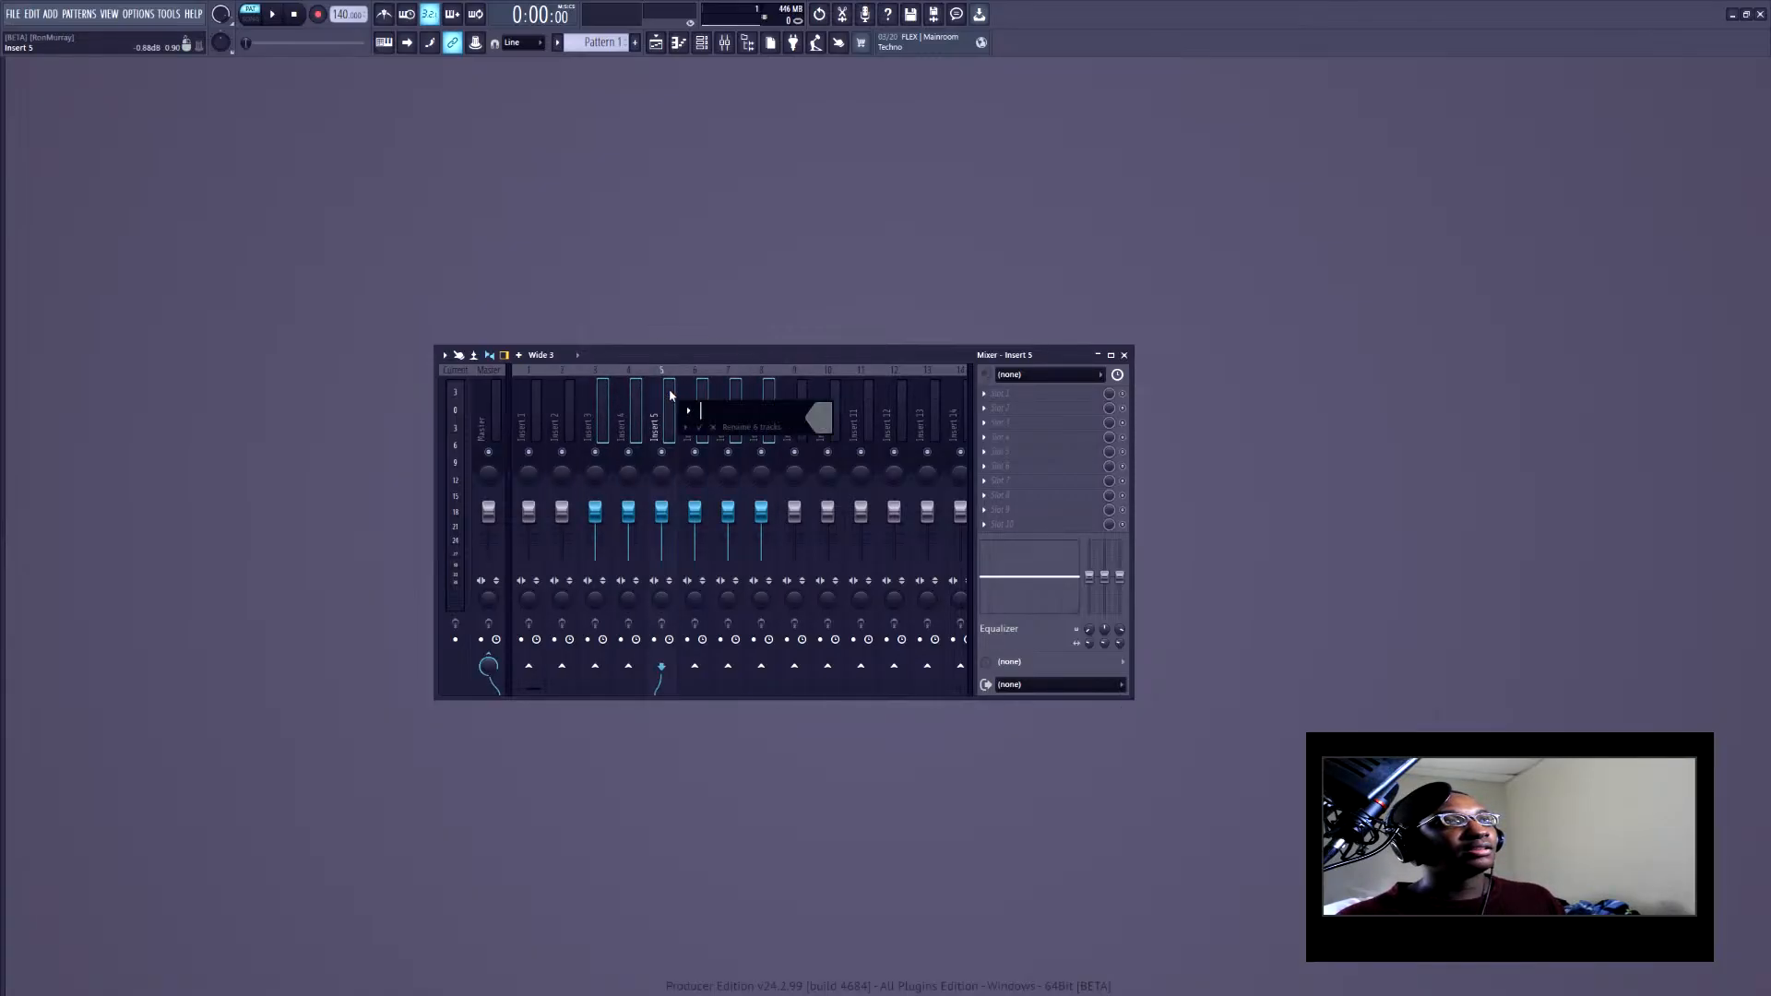
{"action": "left_click", "coordinate": [819, 418]}
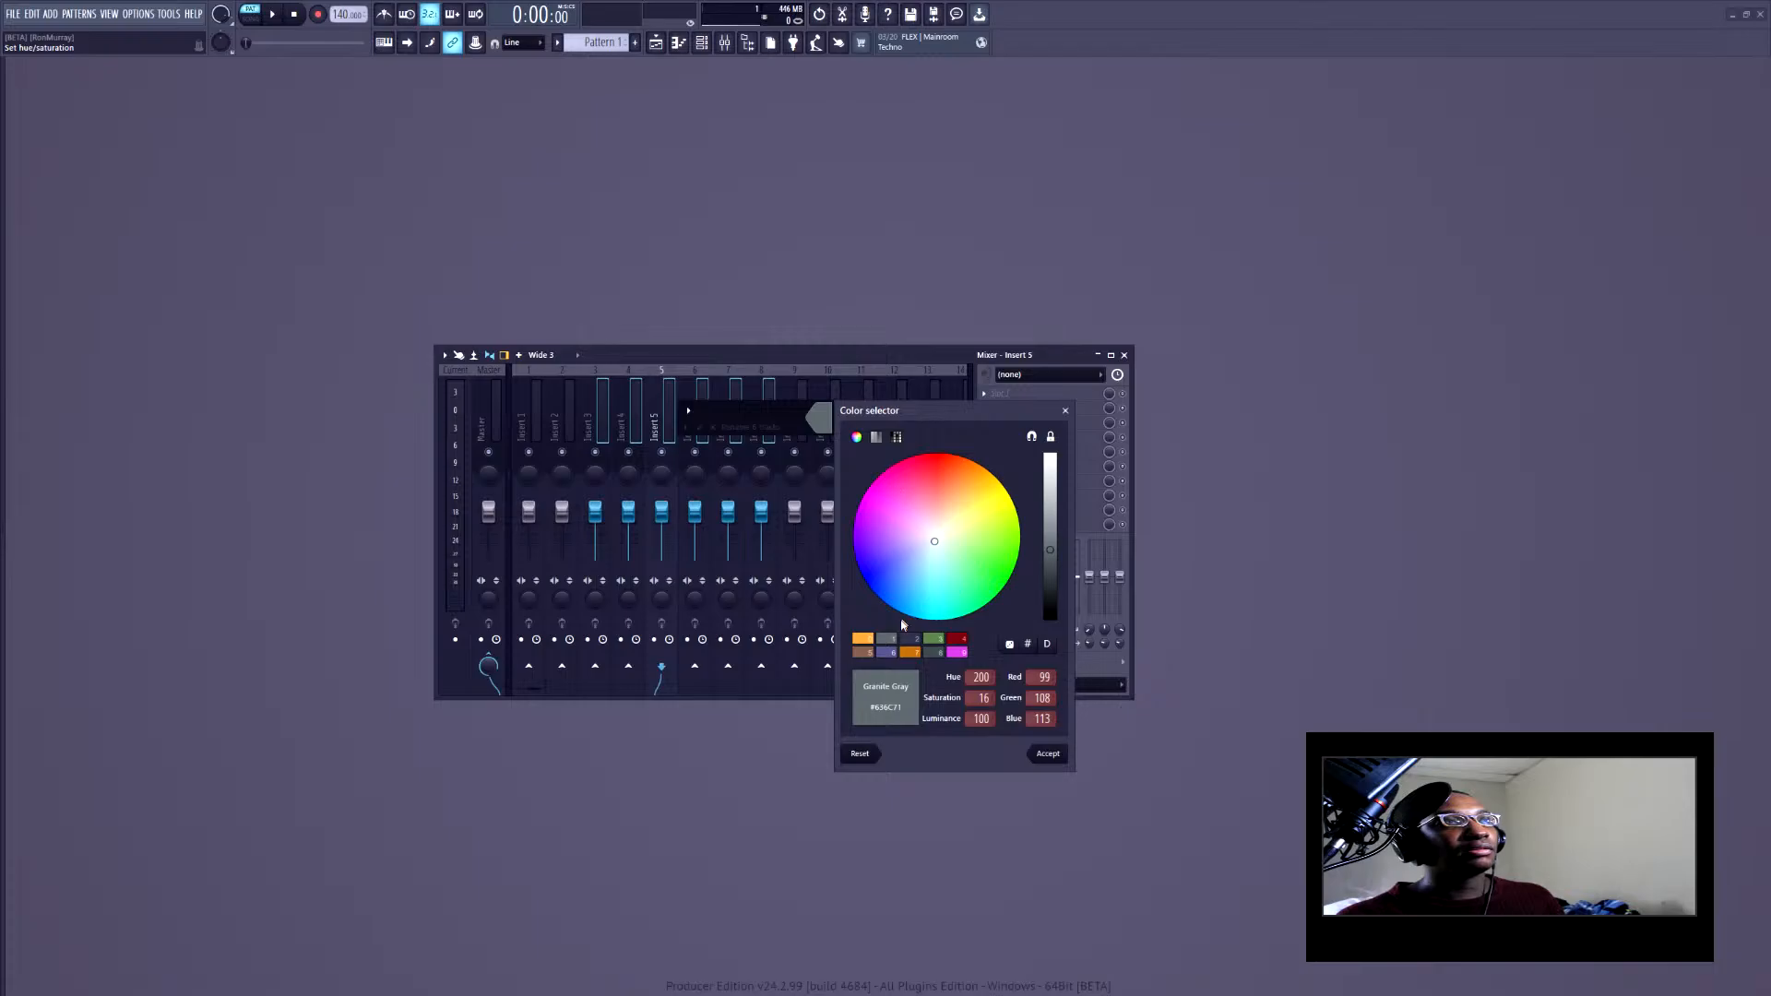
{"action": "left_click", "coordinate": [865, 637]}
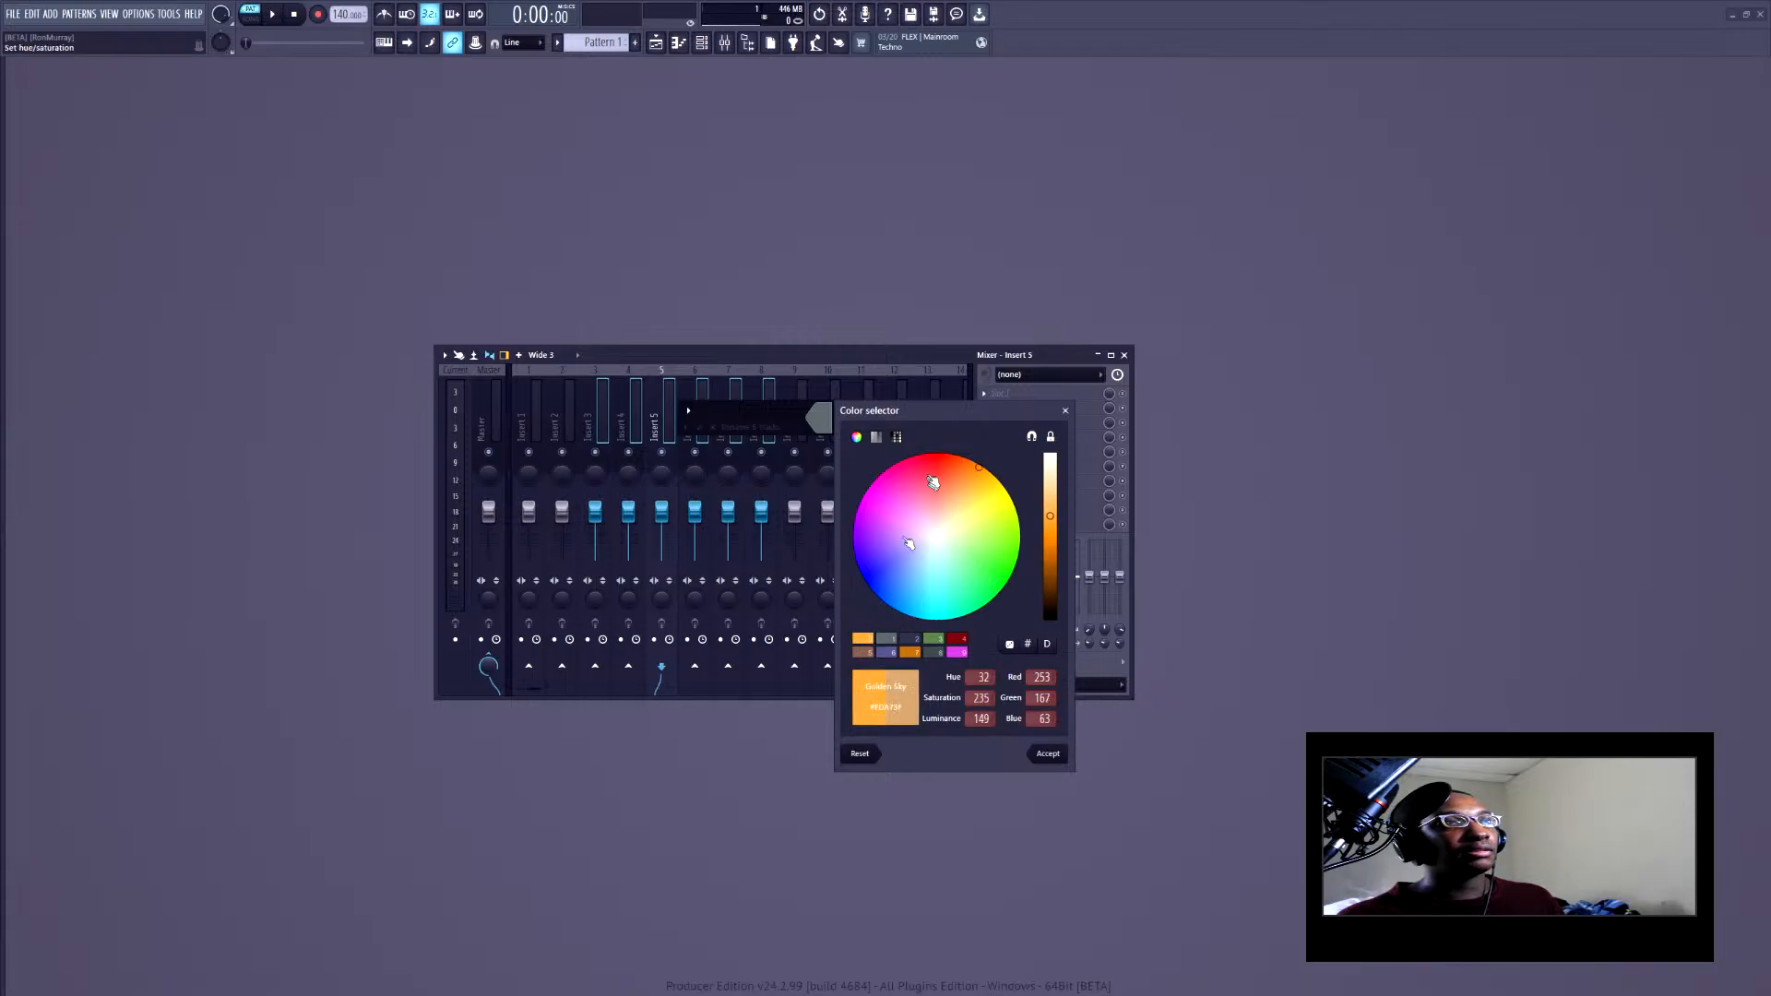
{"action": "key", "text": "Return"}
{"action": "key", "text": "Return"}
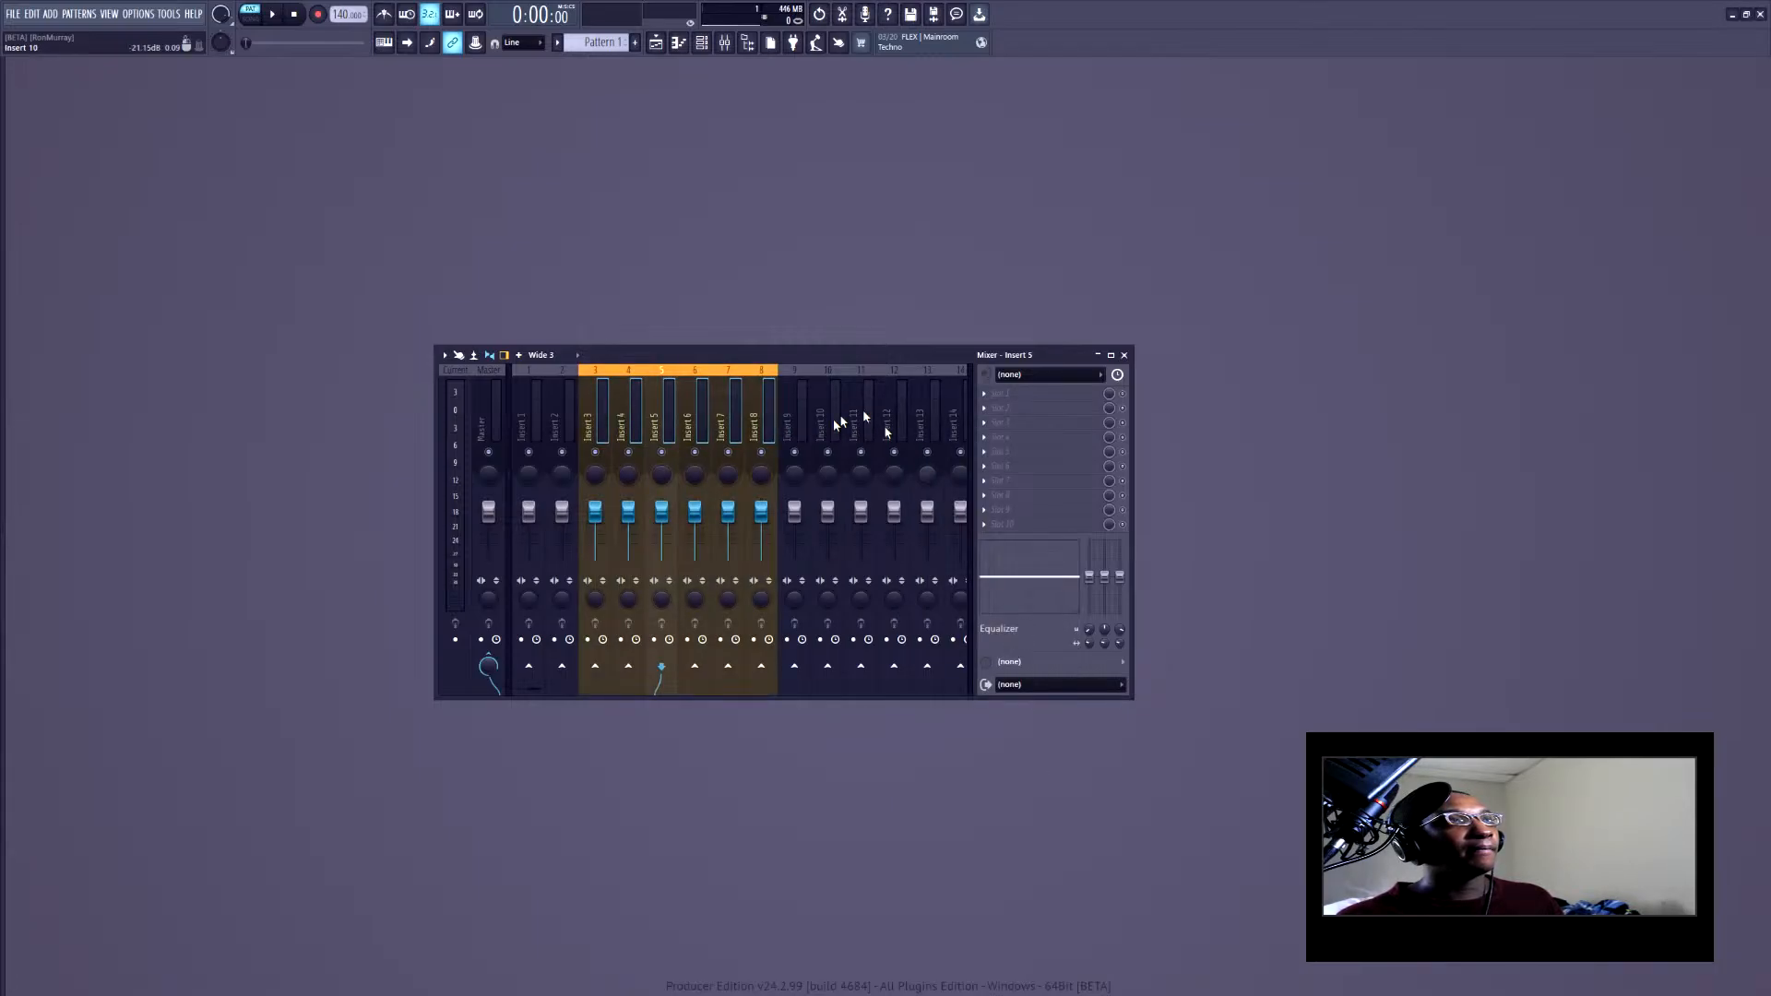
Delete the six selected orange mixer tracks, Insert 3 to Insert 8, and undo the deletion
{"action": "right_click", "coordinate": [688, 402]}
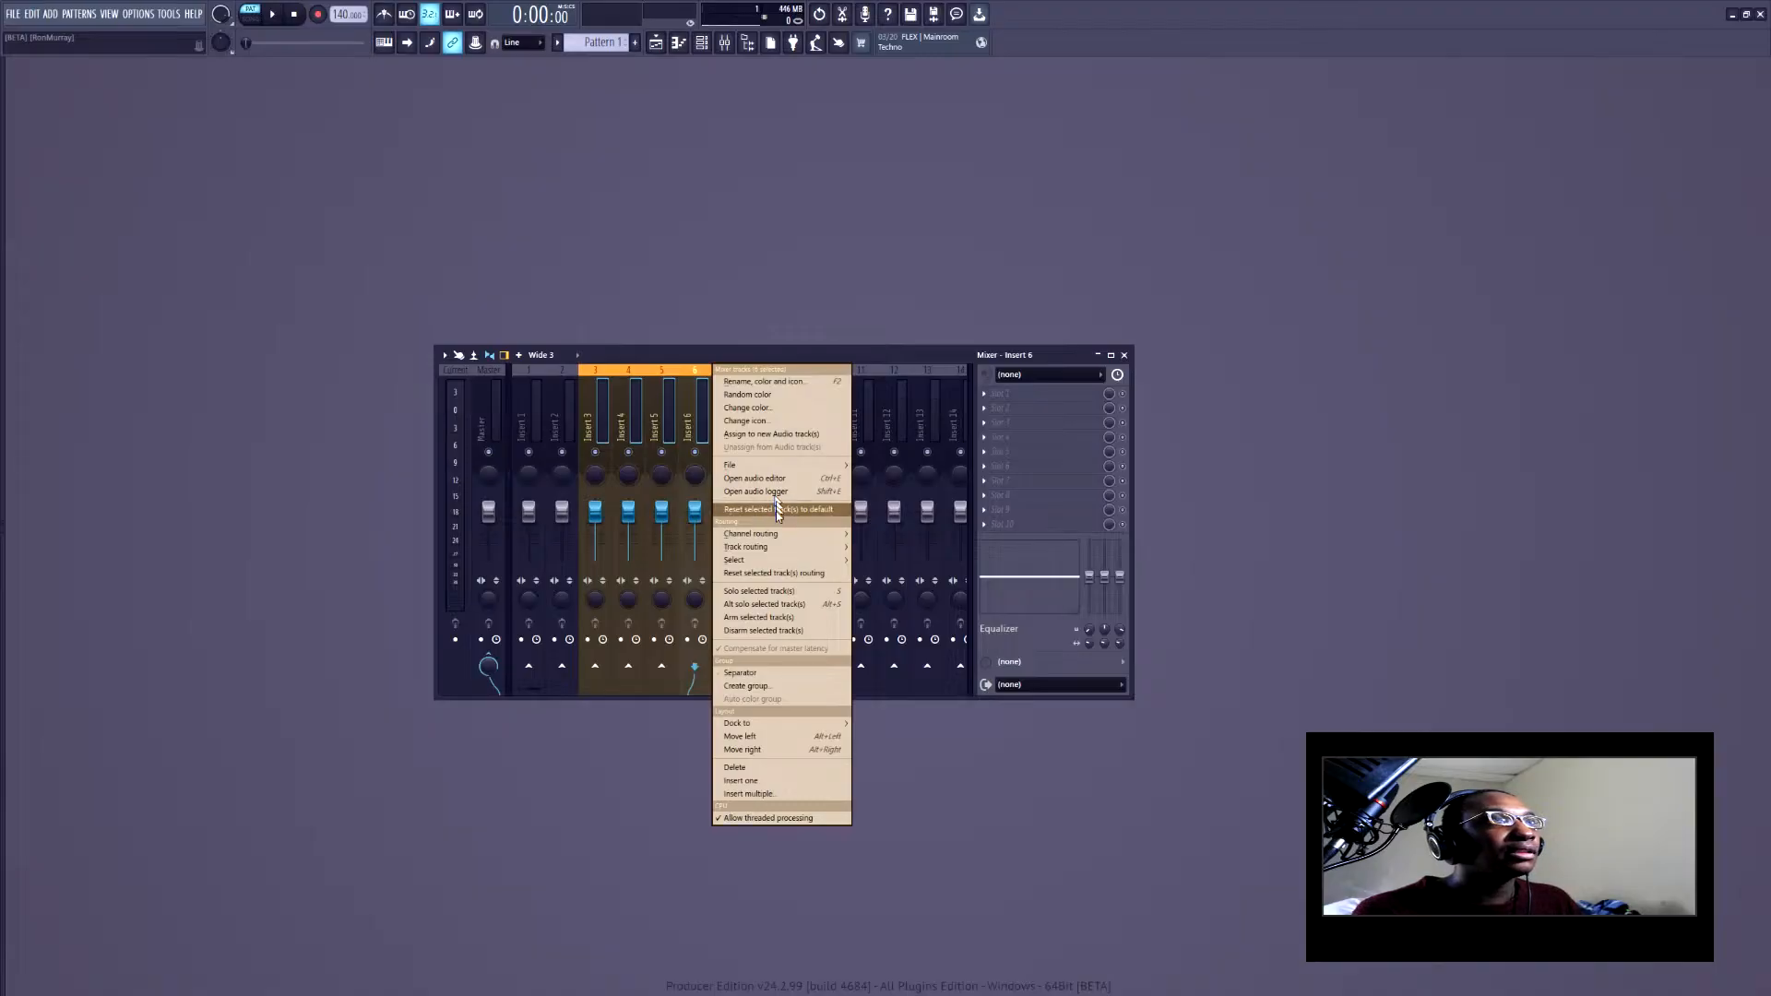
{"action": "mouse_move", "coordinate": [776, 559]}
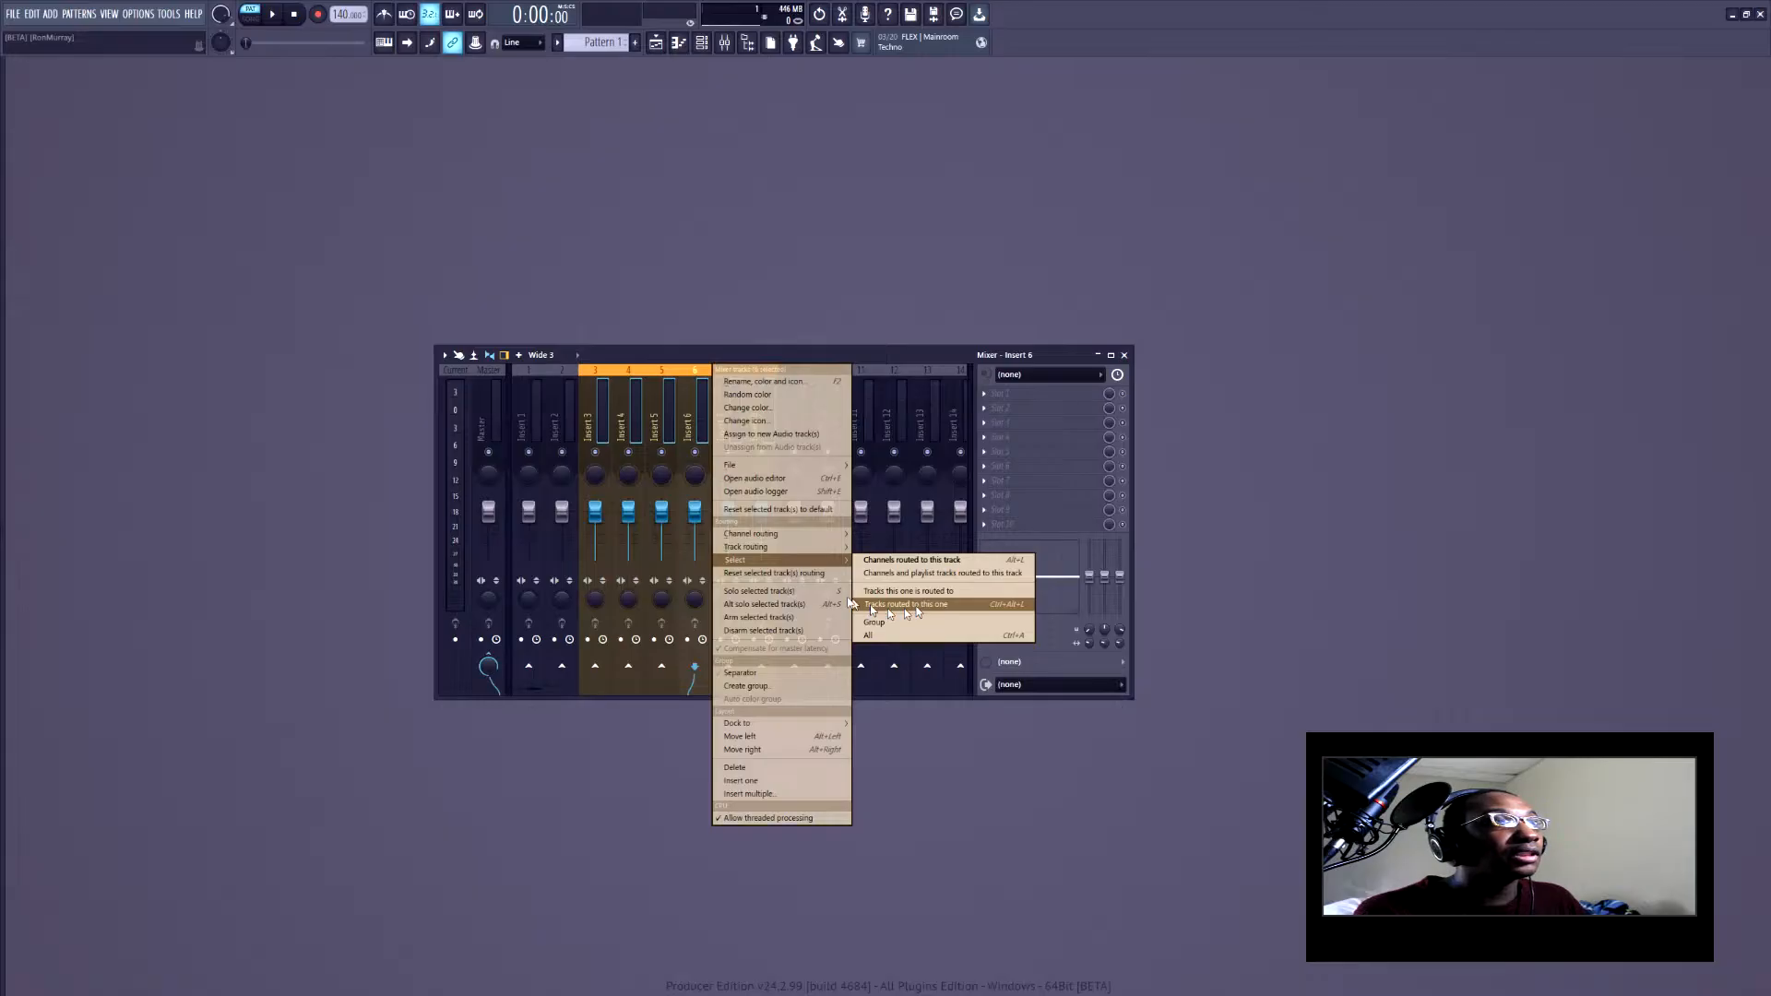
{"action": "left_click", "coordinate": [799, 769]}
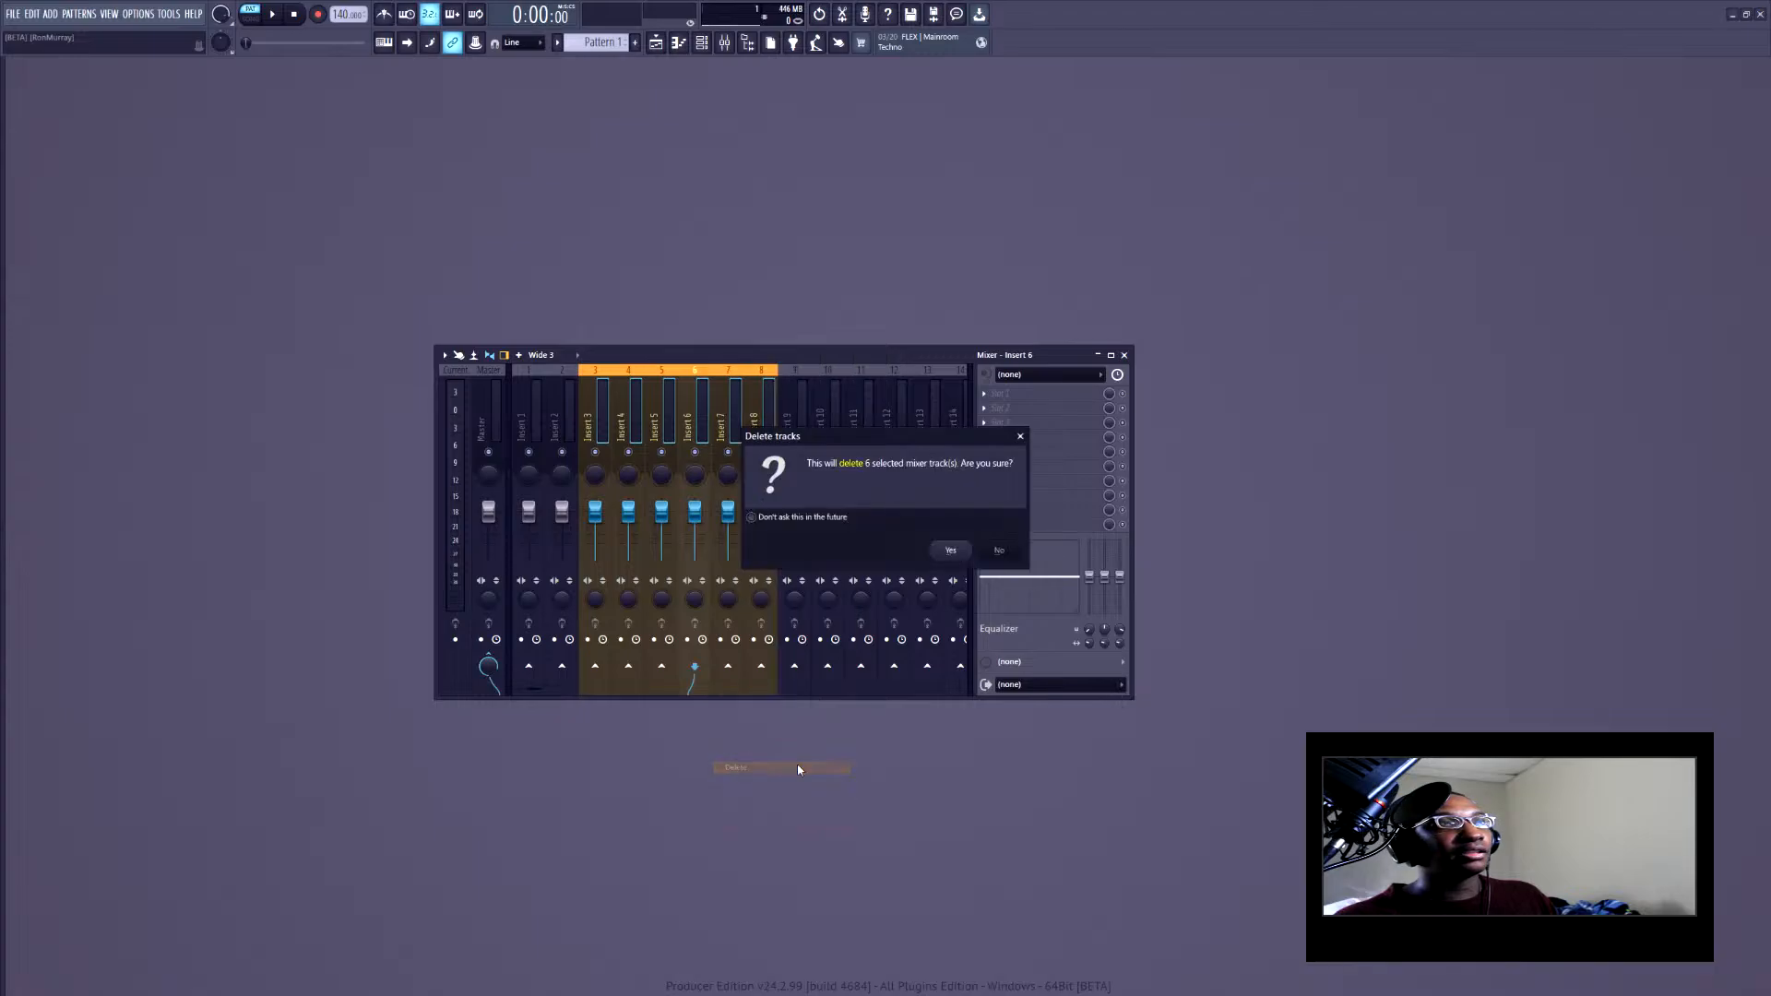
{"action": "left_click", "coordinate": [964, 554]}
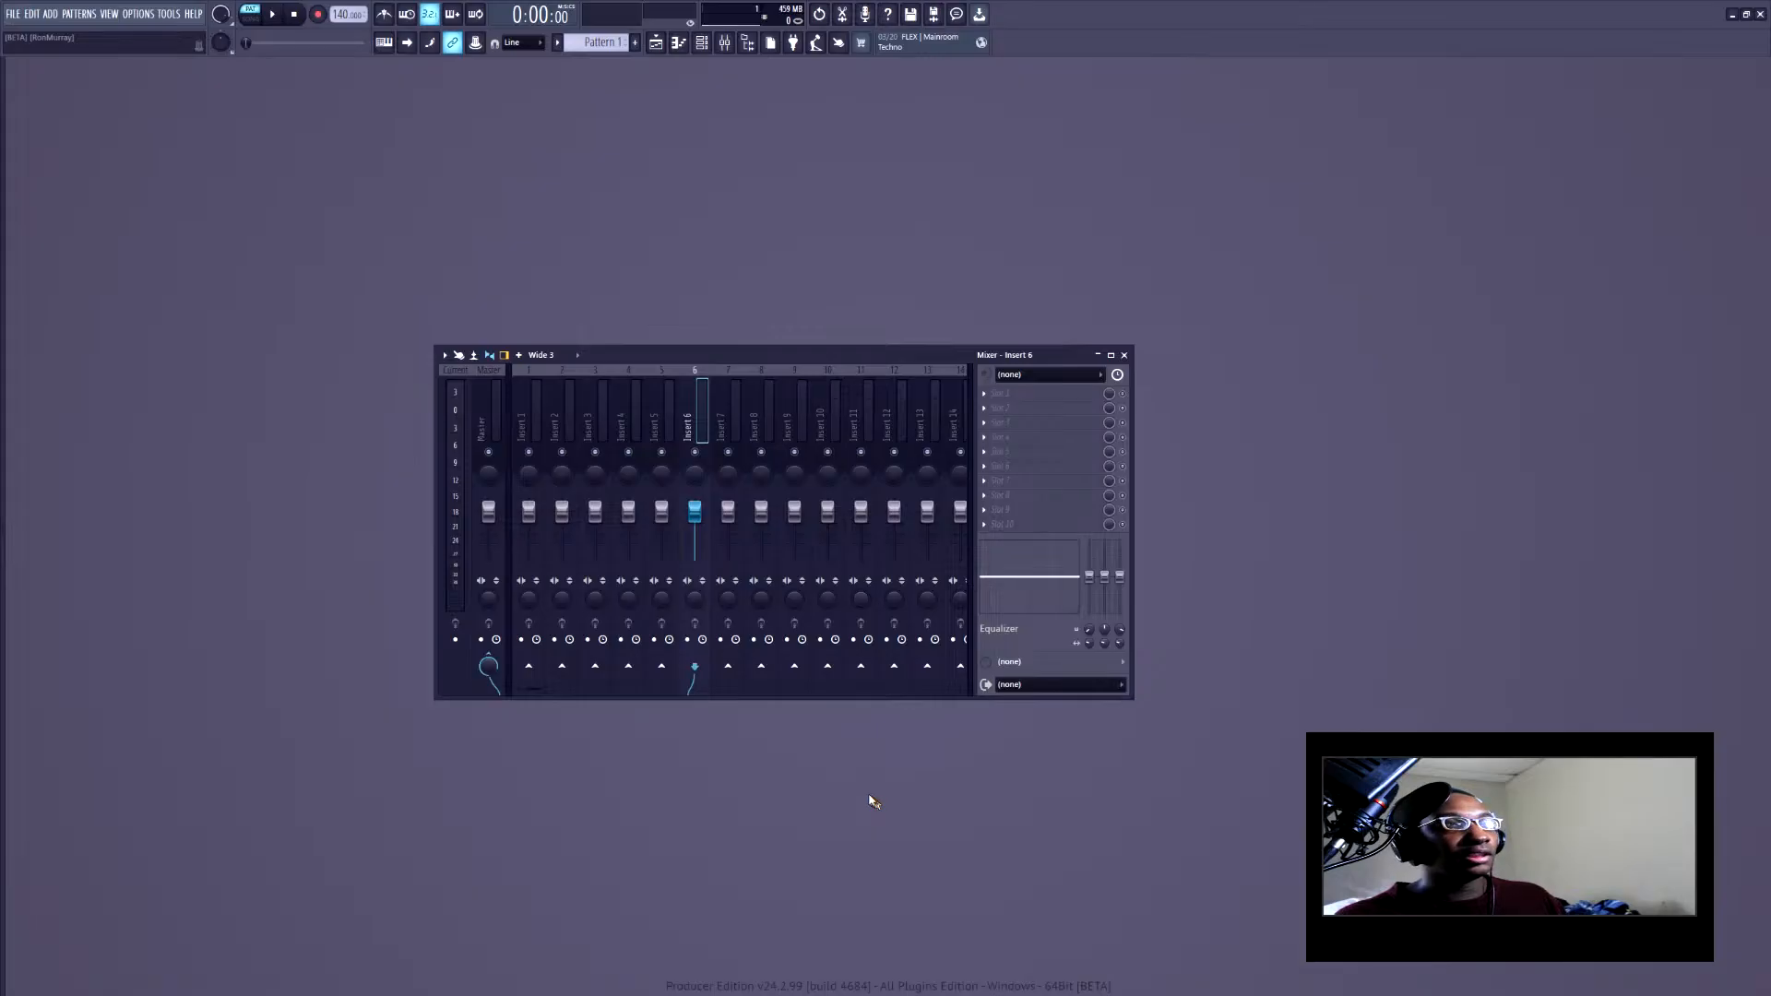
{"action": "key", "text": "ctrl+z"}
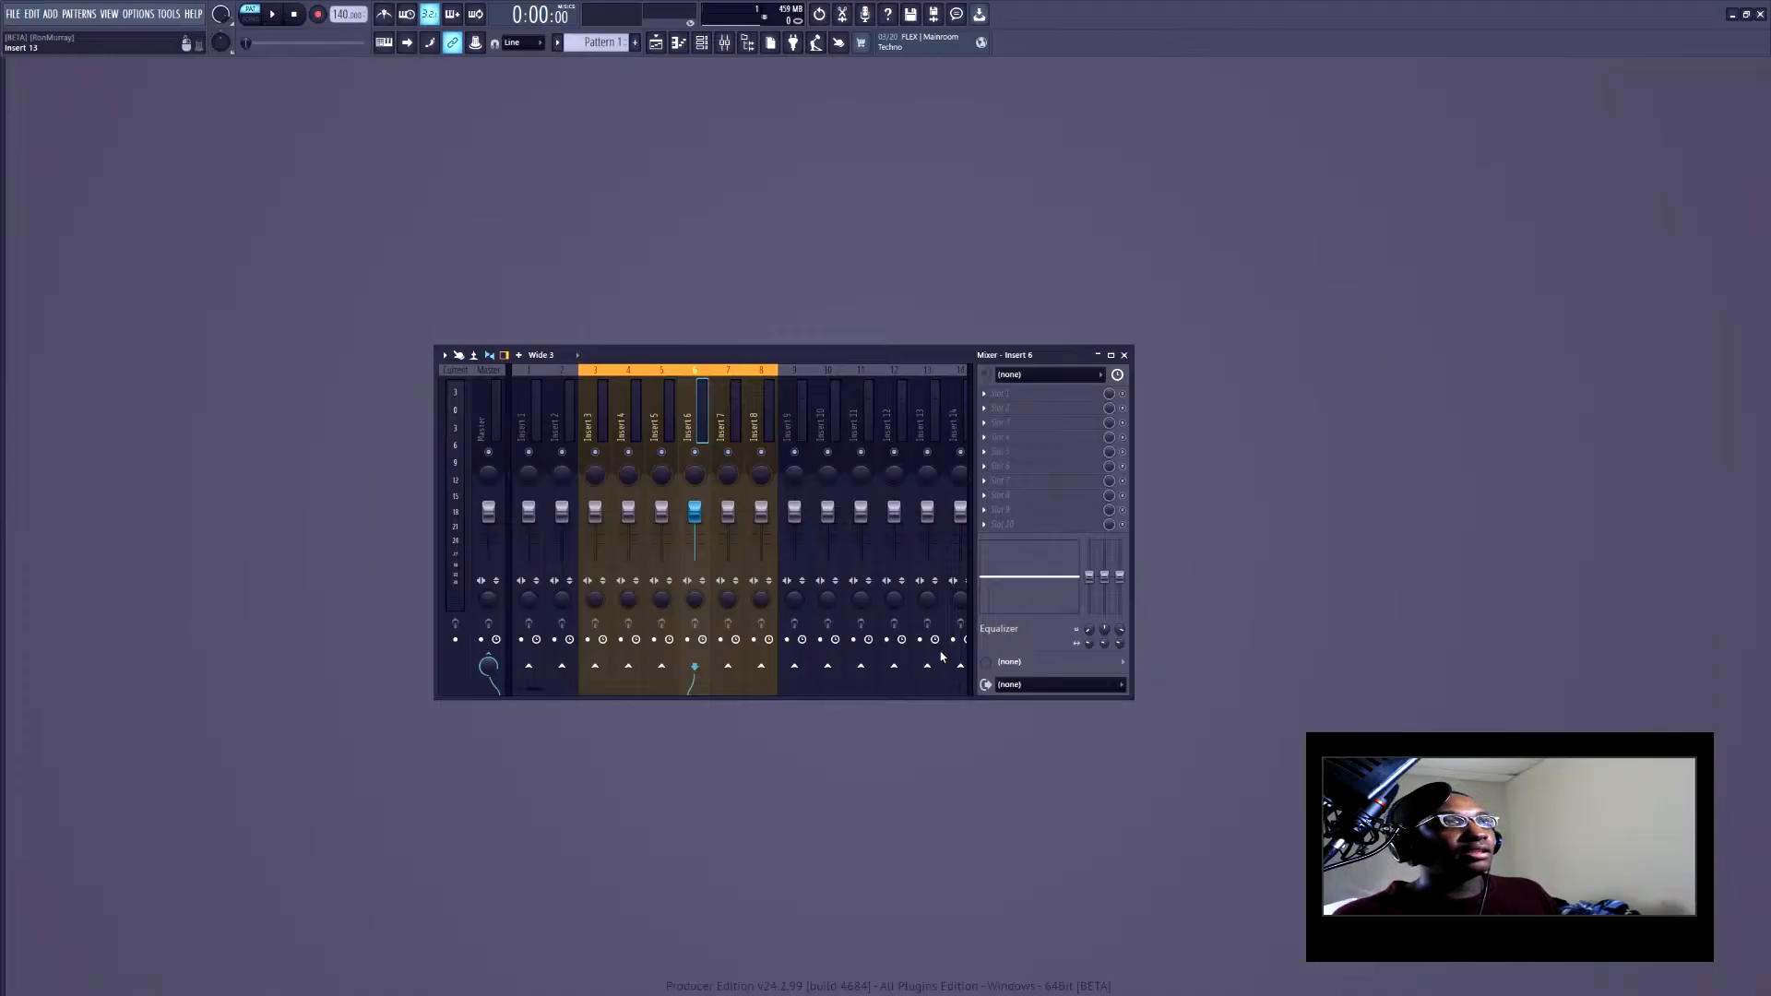
Jump from the Master to the last mixer track and add two more tracks after Insert 125
{"action": "left_click", "coordinate": [499, 410]}
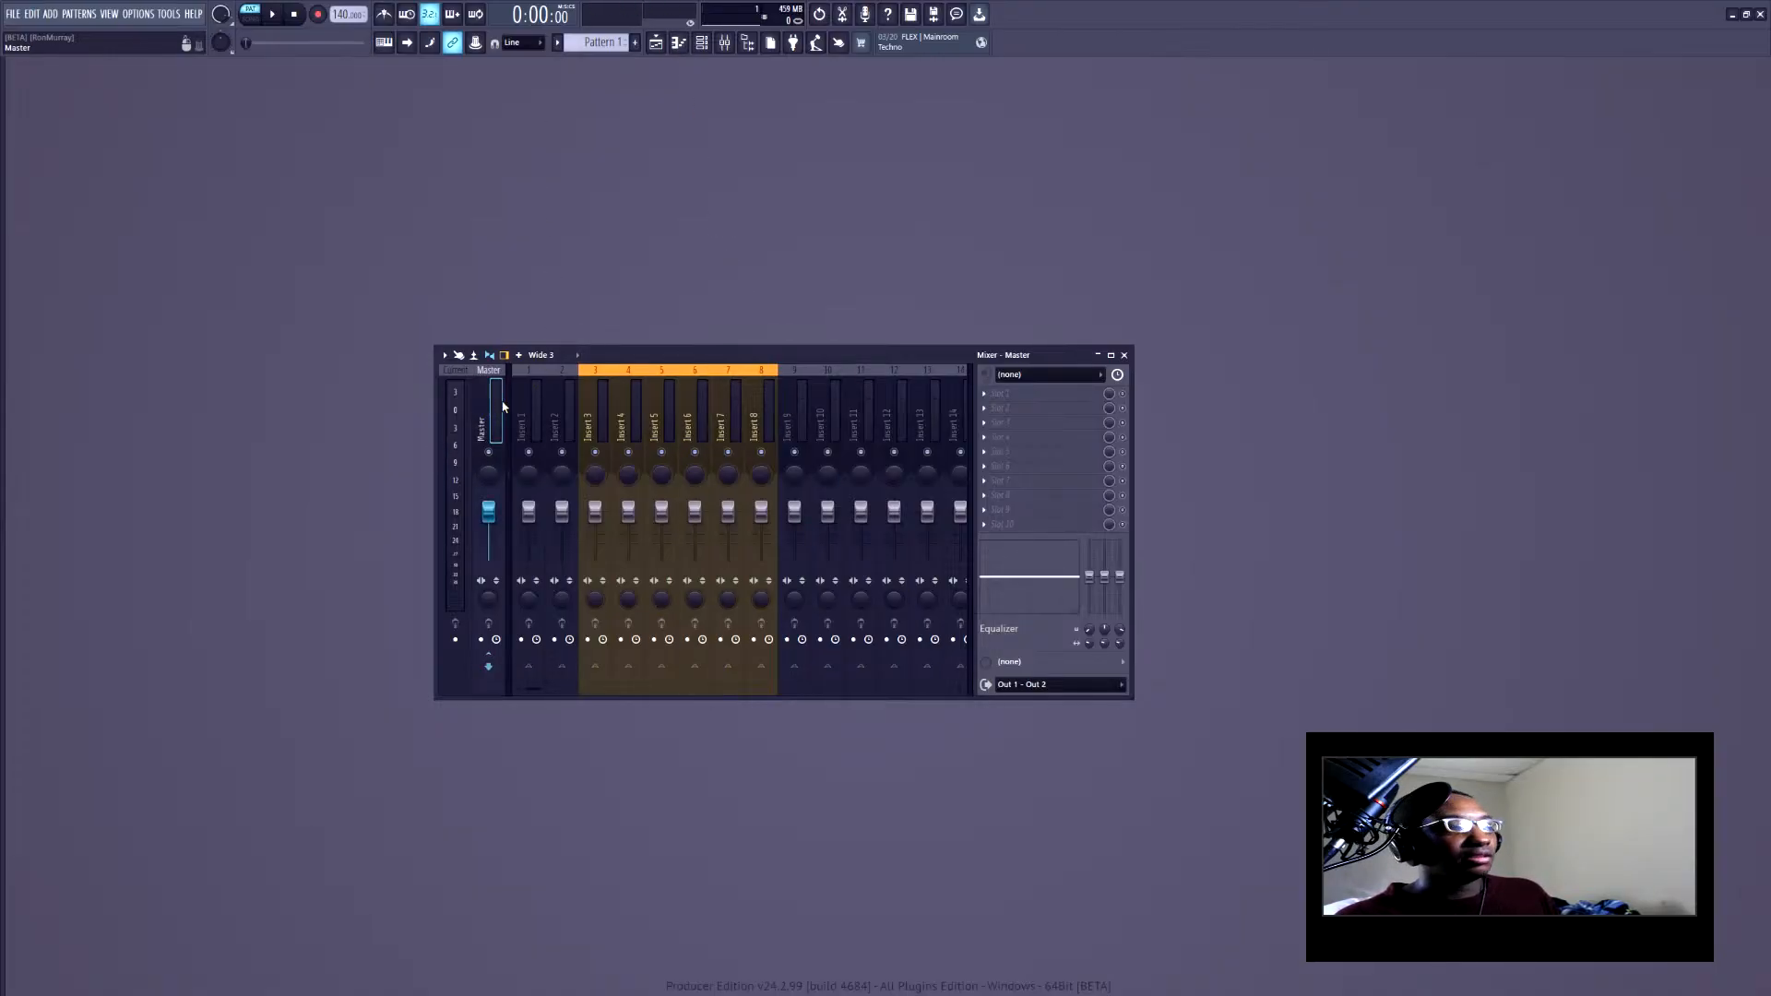
{"action": "key", "text": "Left"}
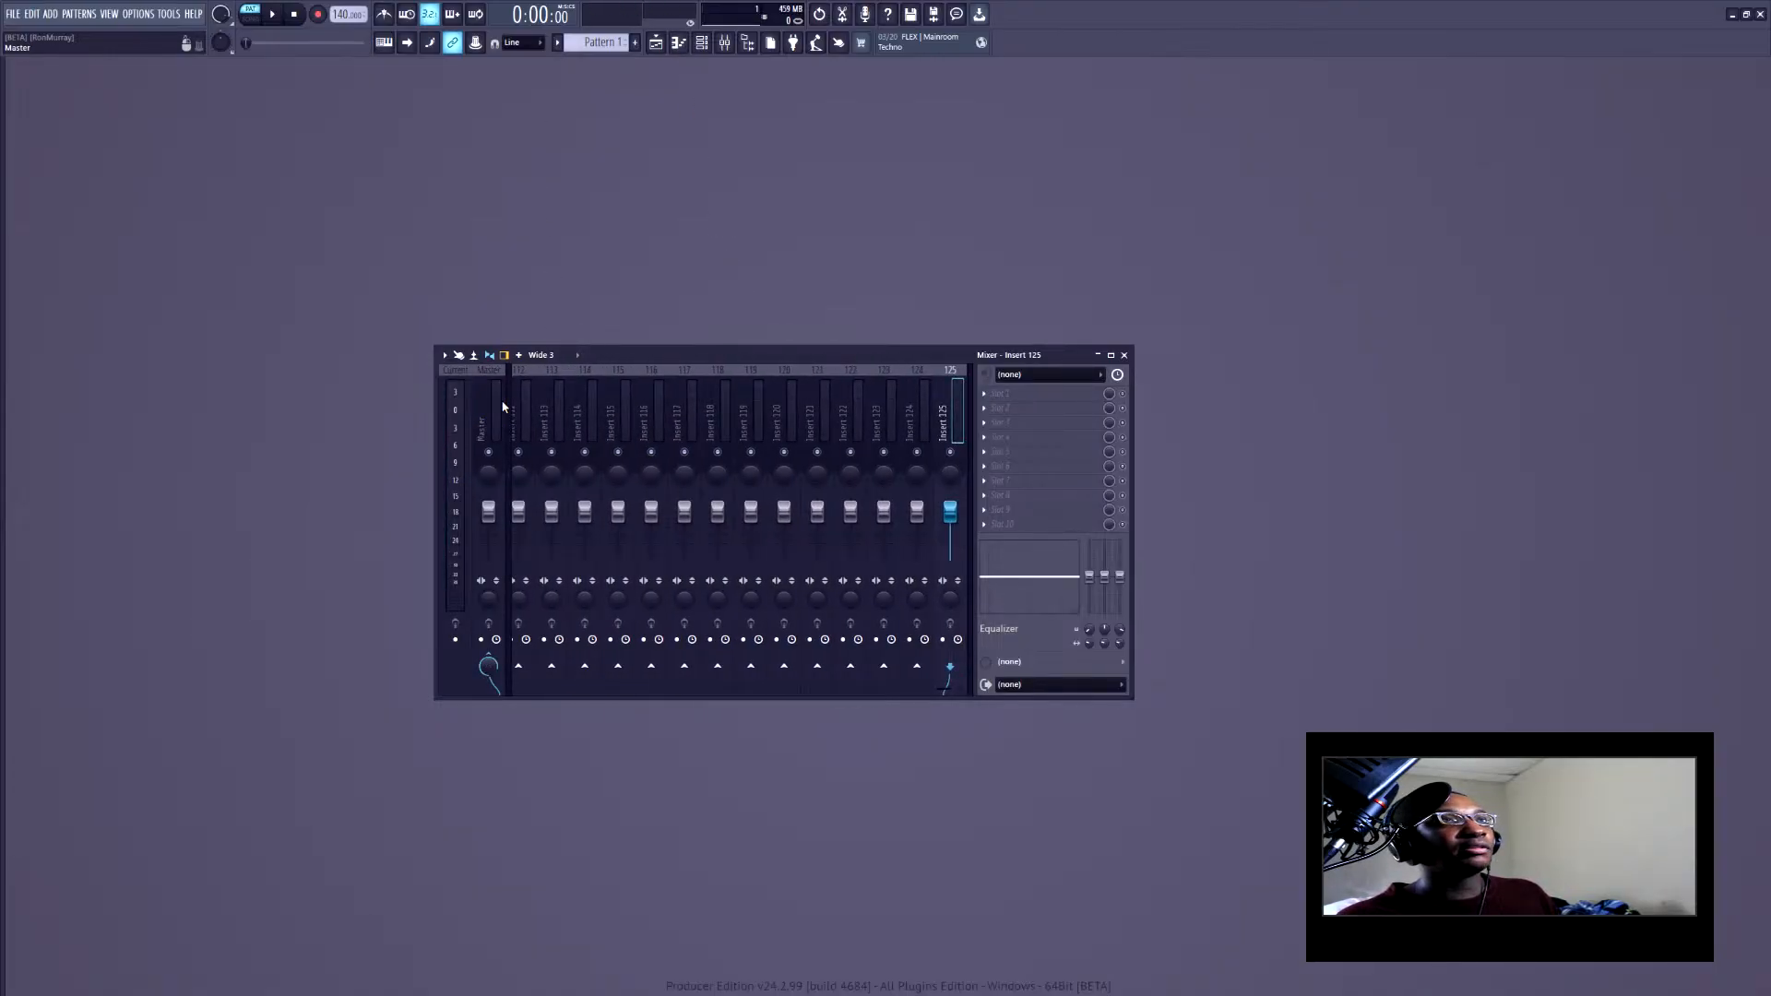
{"action": "left_click", "coordinate": [936, 411]}
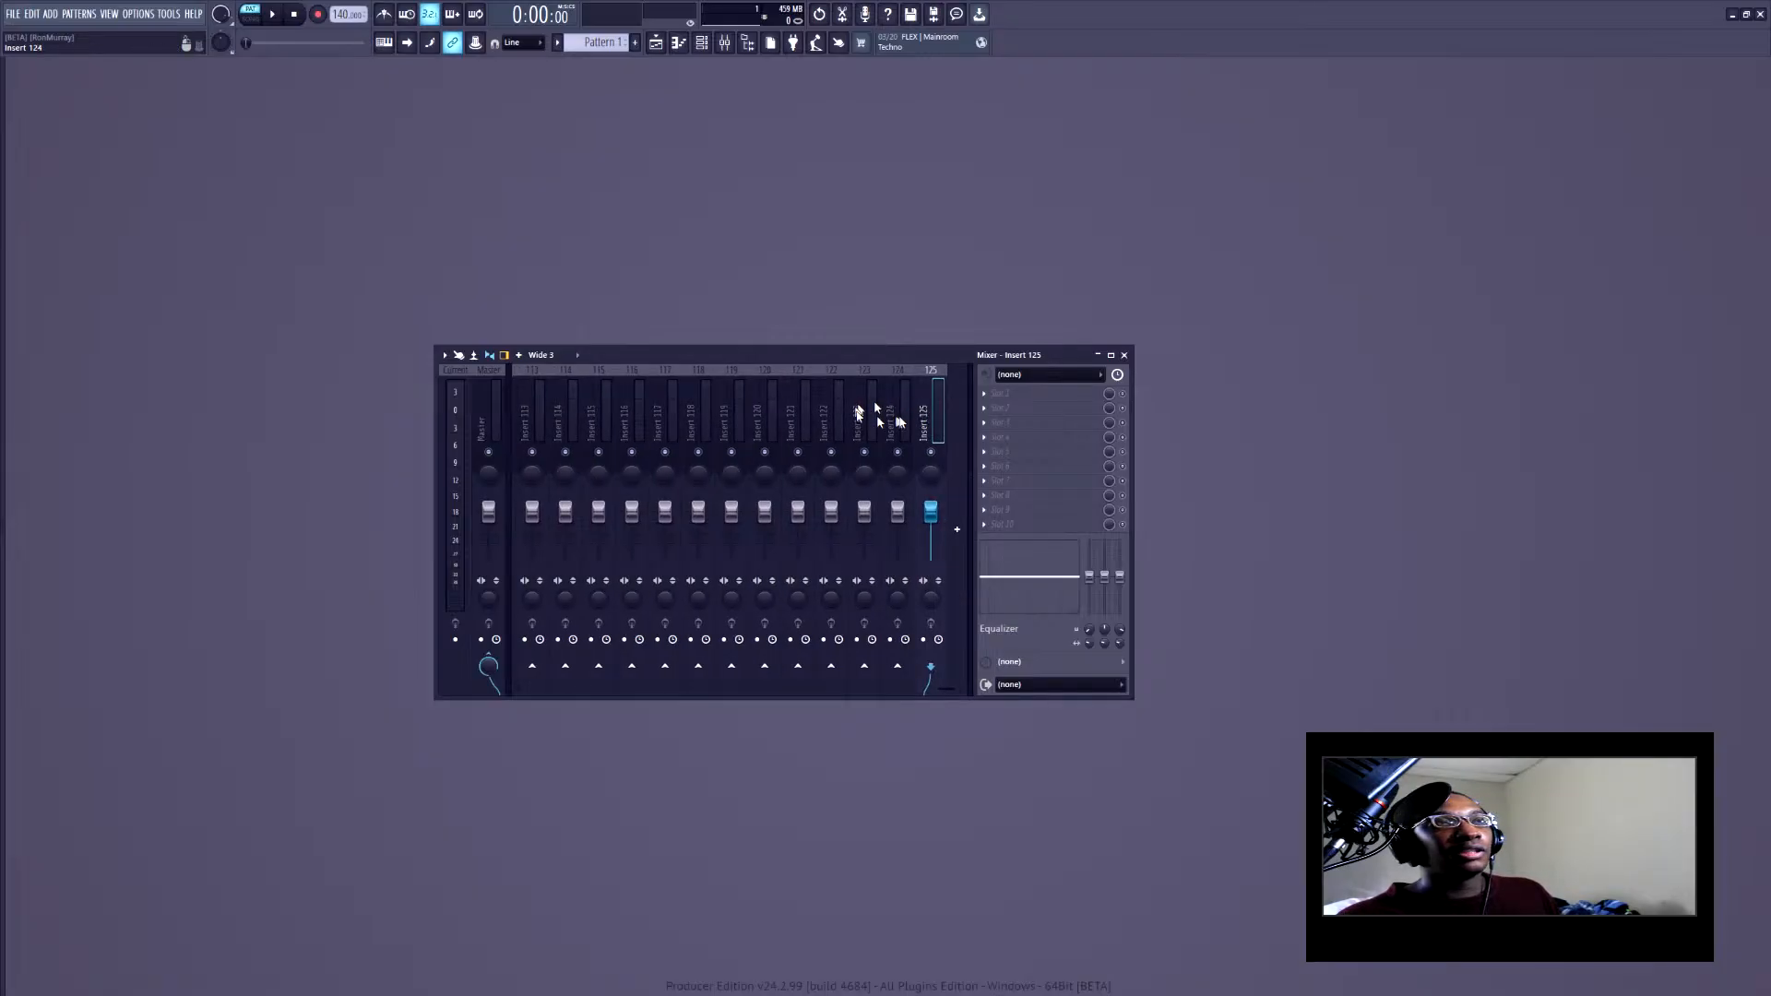
{"action": "left_click", "coordinate": [960, 530]}
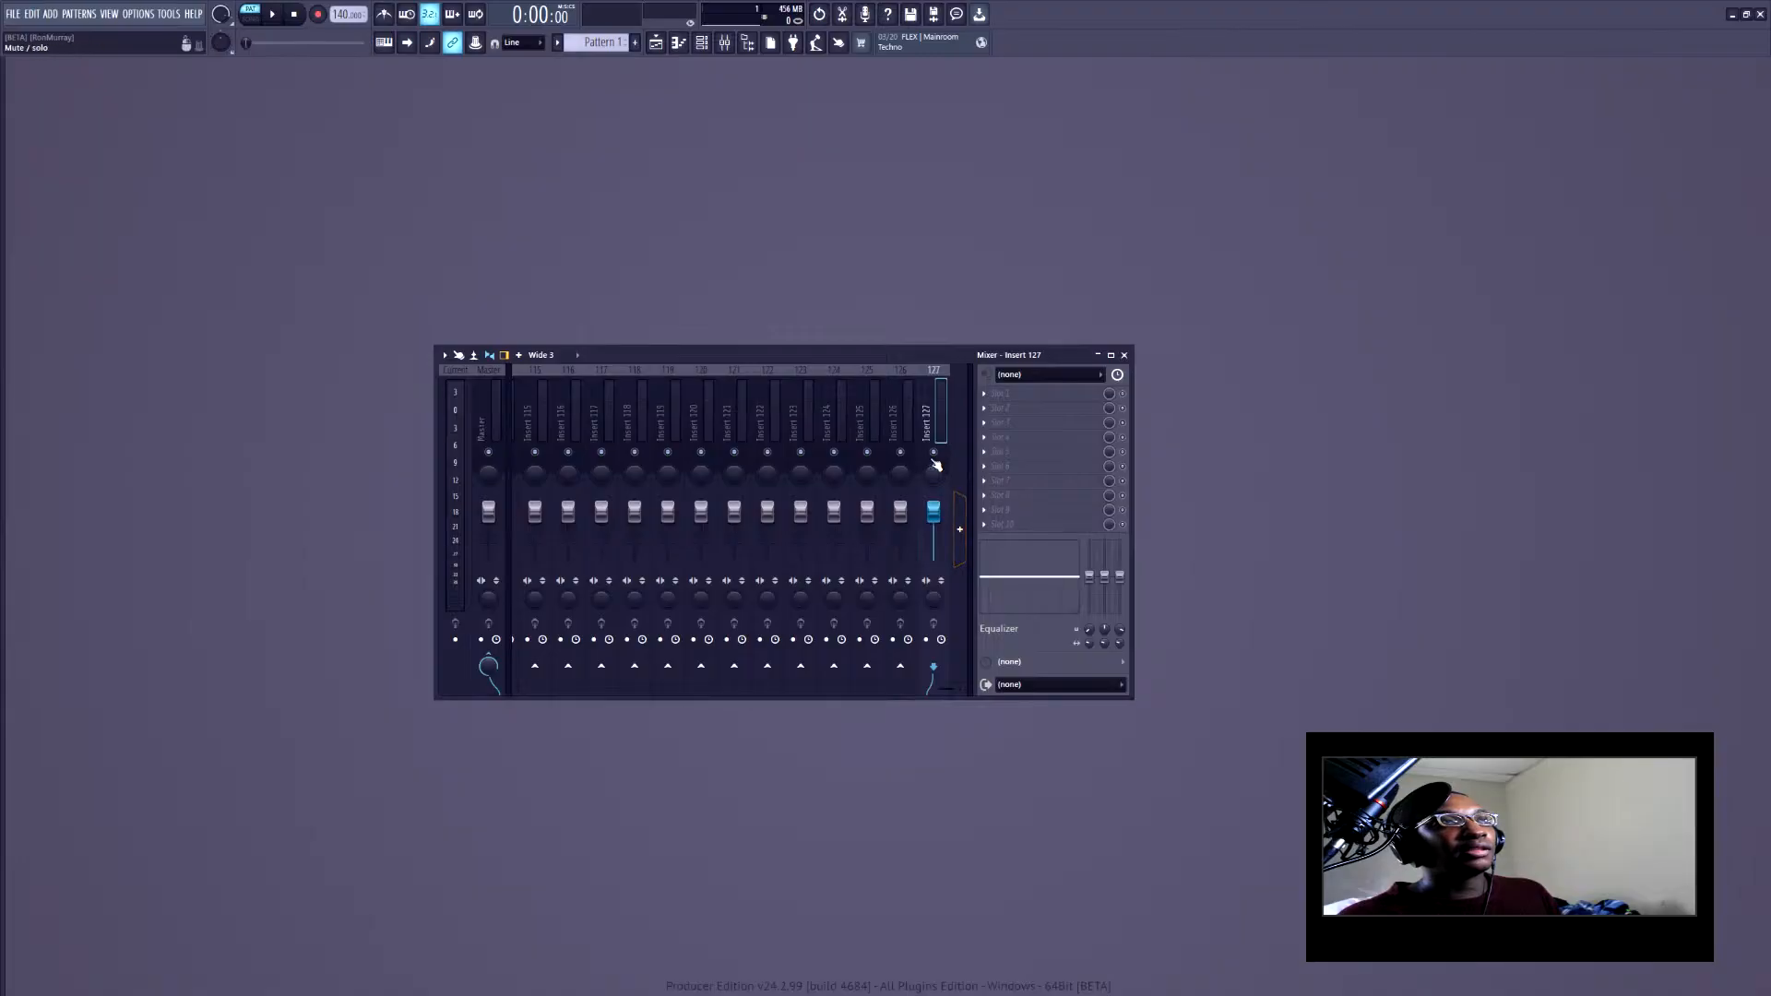
Colour the Insert 125 mixer track red
{"action": "double_click", "coordinate": [862, 422]}
{"action": "left_click", "coordinate": [1024, 418]}
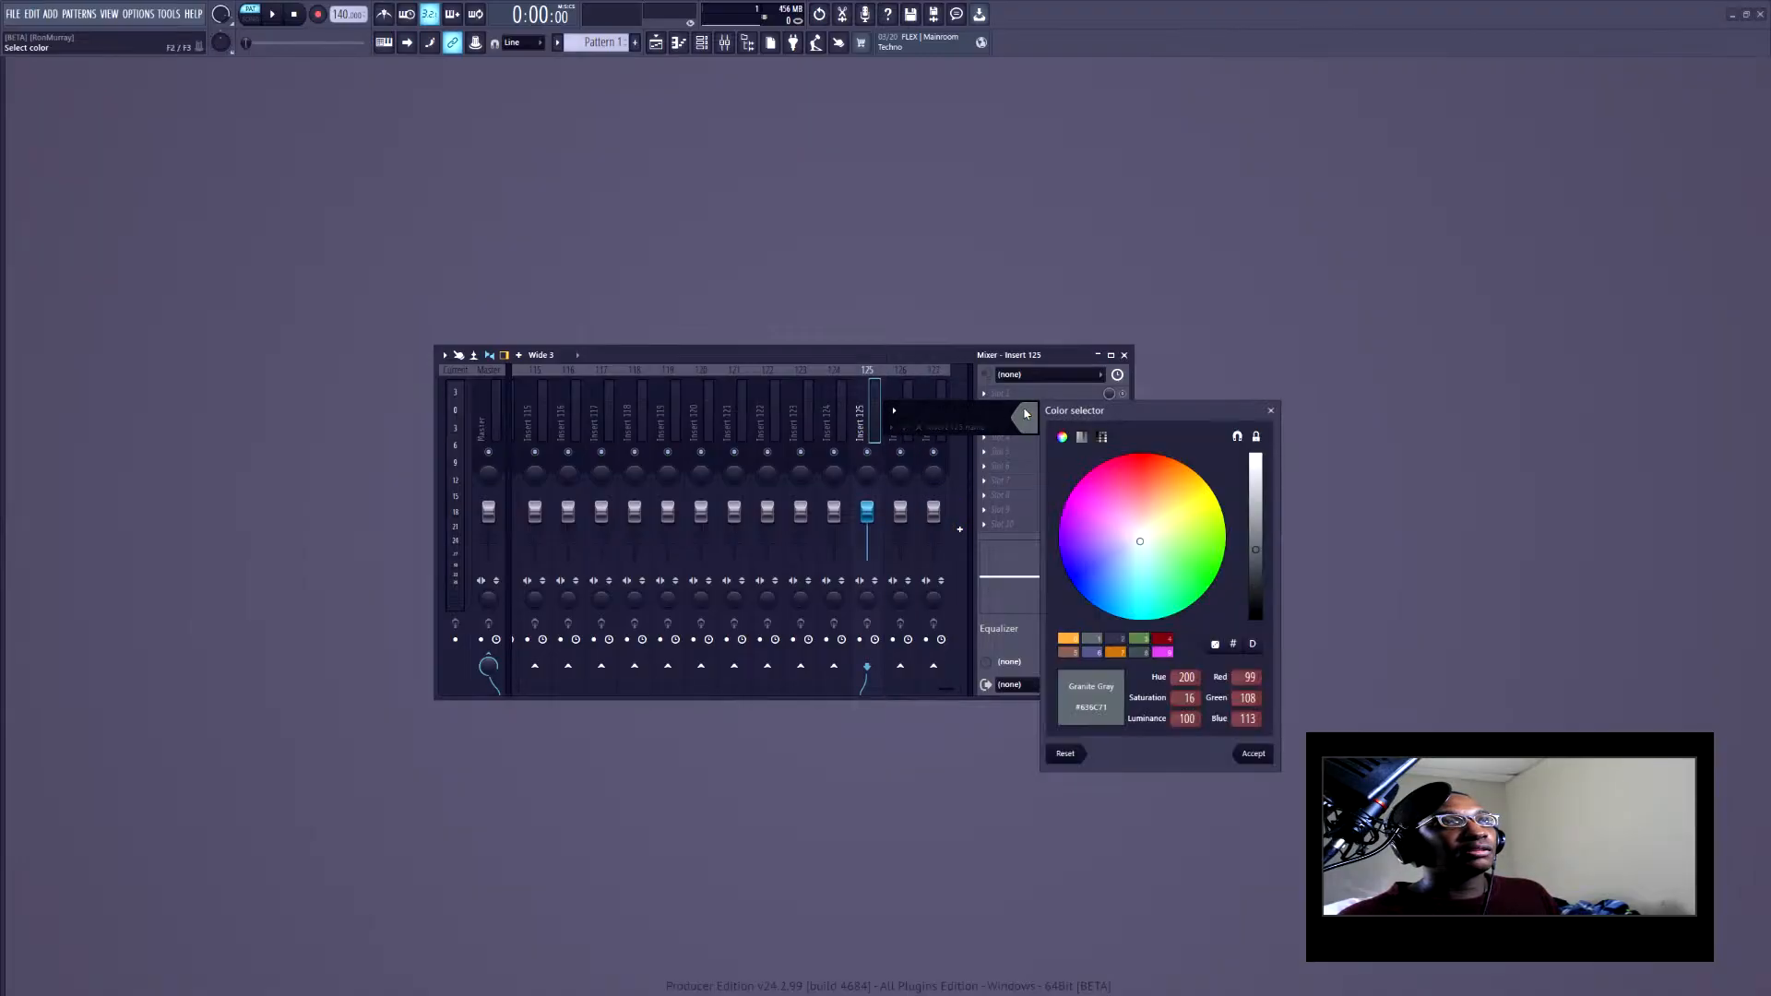
{"action": "left_click", "coordinate": [1128, 475]}
{"action": "key", "text": "Return"}
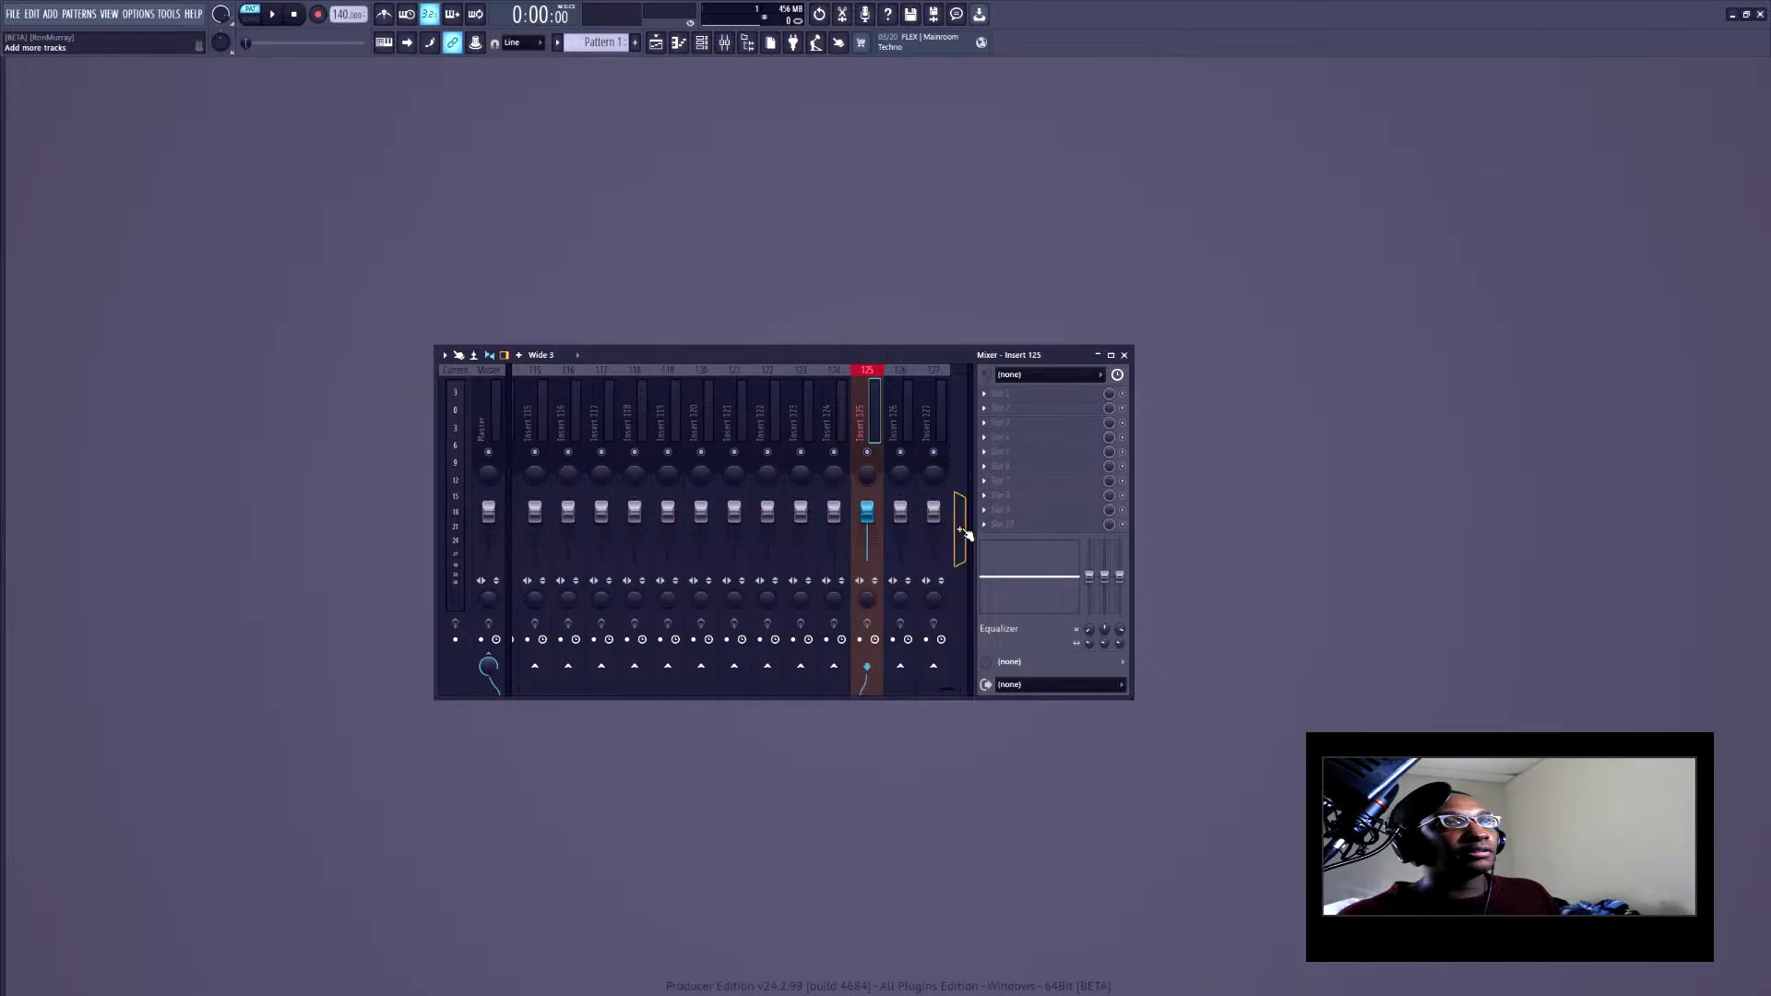
Keep adding tracks at the end of the mixer until Insert 138 is the last one
{"action": "left_click", "coordinate": [960, 530]}
{"action": "left_click", "coordinate": [961, 531]}
{"action": "left_click", "coordinate": [961, 531]}
{"action": "left_click", "coordinate": [961, 530]}
{"action": "left_click", "coordinate": [961, 531]}
{"action": "left_click", "coordinate": [961, 530]}
{"action": "left_click", "coordinate": [961, 531]}
{"action": "scroll", "coordinate": [797, 393], "scroll_direction": "up", "scroll_amount": 3}
{"action": "scroll", "coordinate": [797, 392], "scroll_direction": "up", "scroll_amount": 2}
{"action": "scroll", "coordinate": [793, 391], "scroll_direction": "down", "scroll_amount": 5}
Insert five new mixer tracks at once at the position of Insert 128
{"action": "left_click", "coordinate": [574, 400]}
{"action": "right_click", "coordinate": [609, 398]}
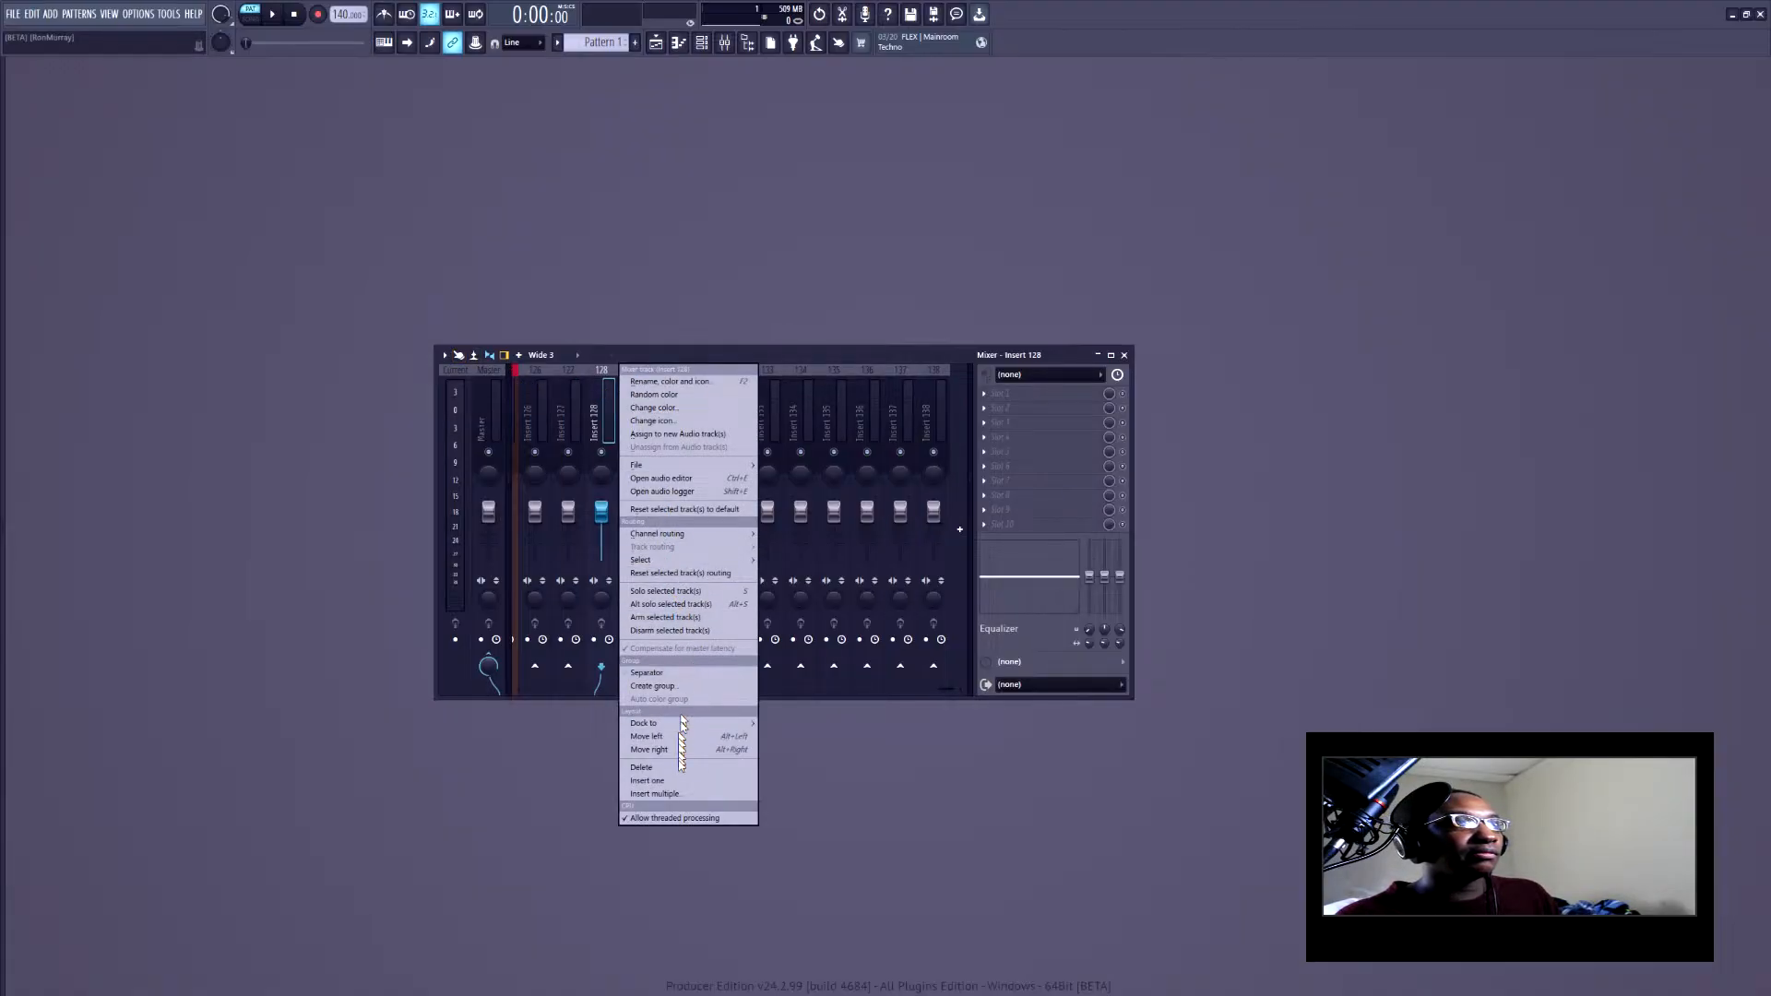
{"action": "left_click", "coordinate": [692, 795]}
{"action": "type", "text": "5"}
{"action": "key", "text": "Return"}
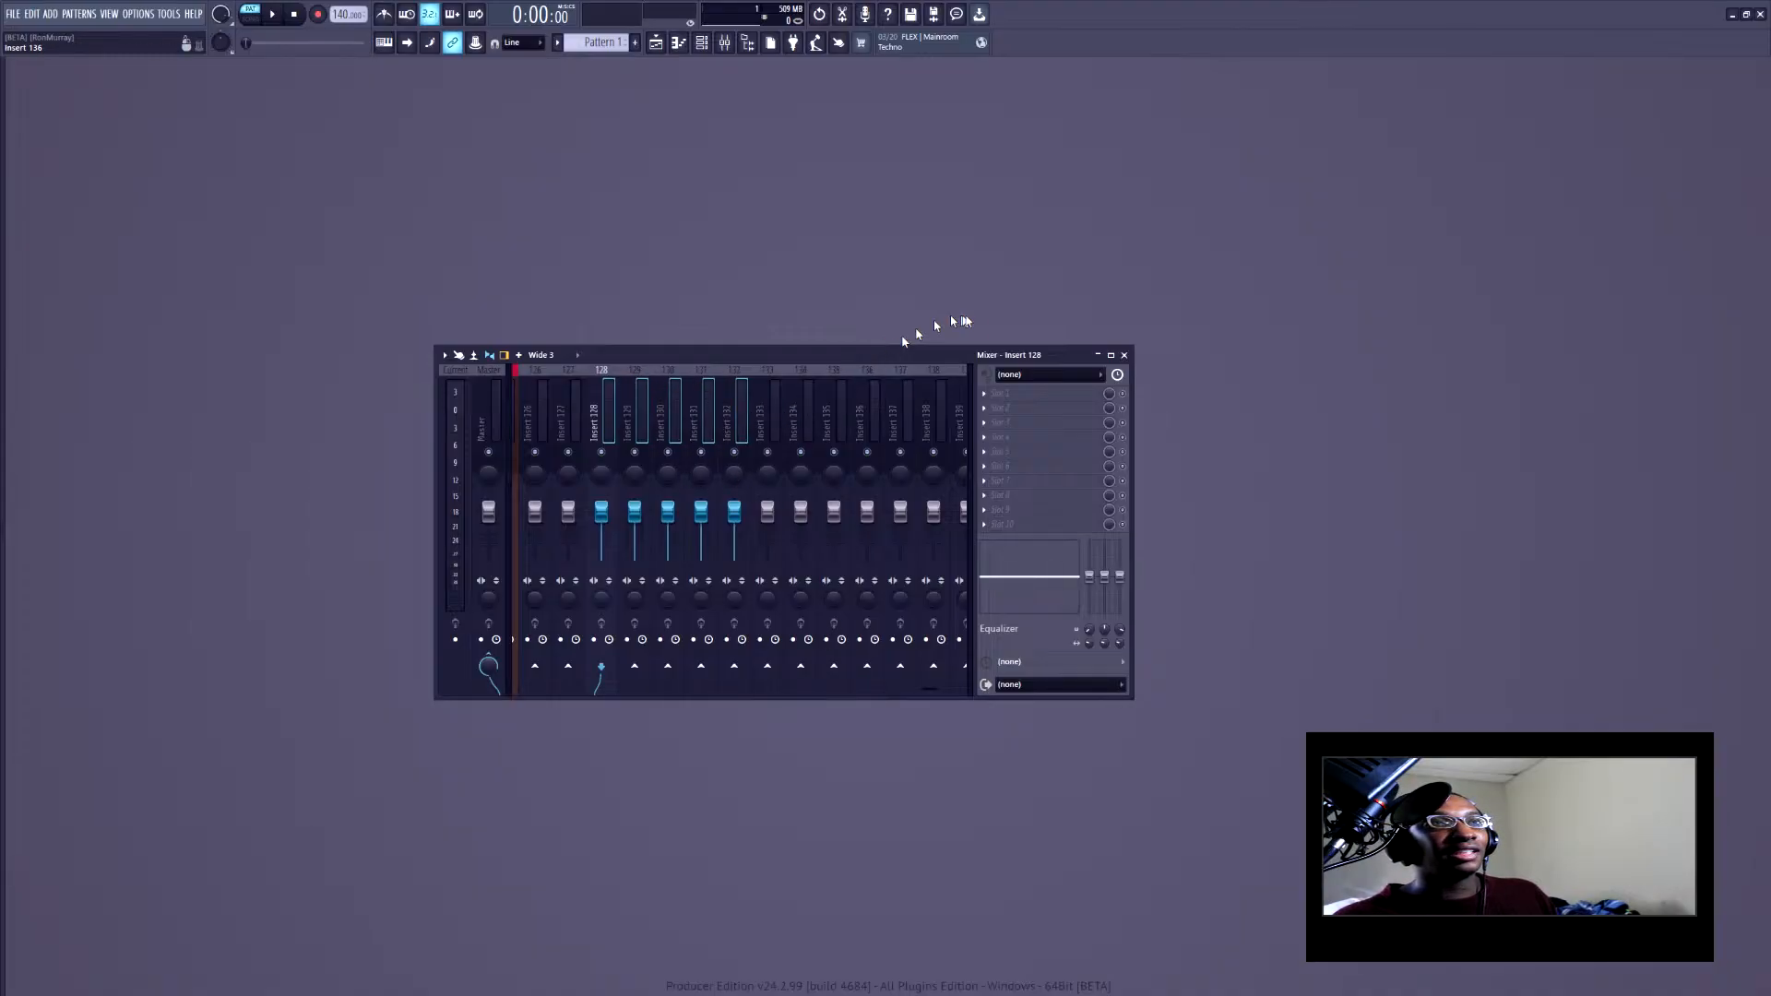
{"action": "scroll", "coordinate": [819, 459], "scroll_direction": "up", "scroll_amount": 3}
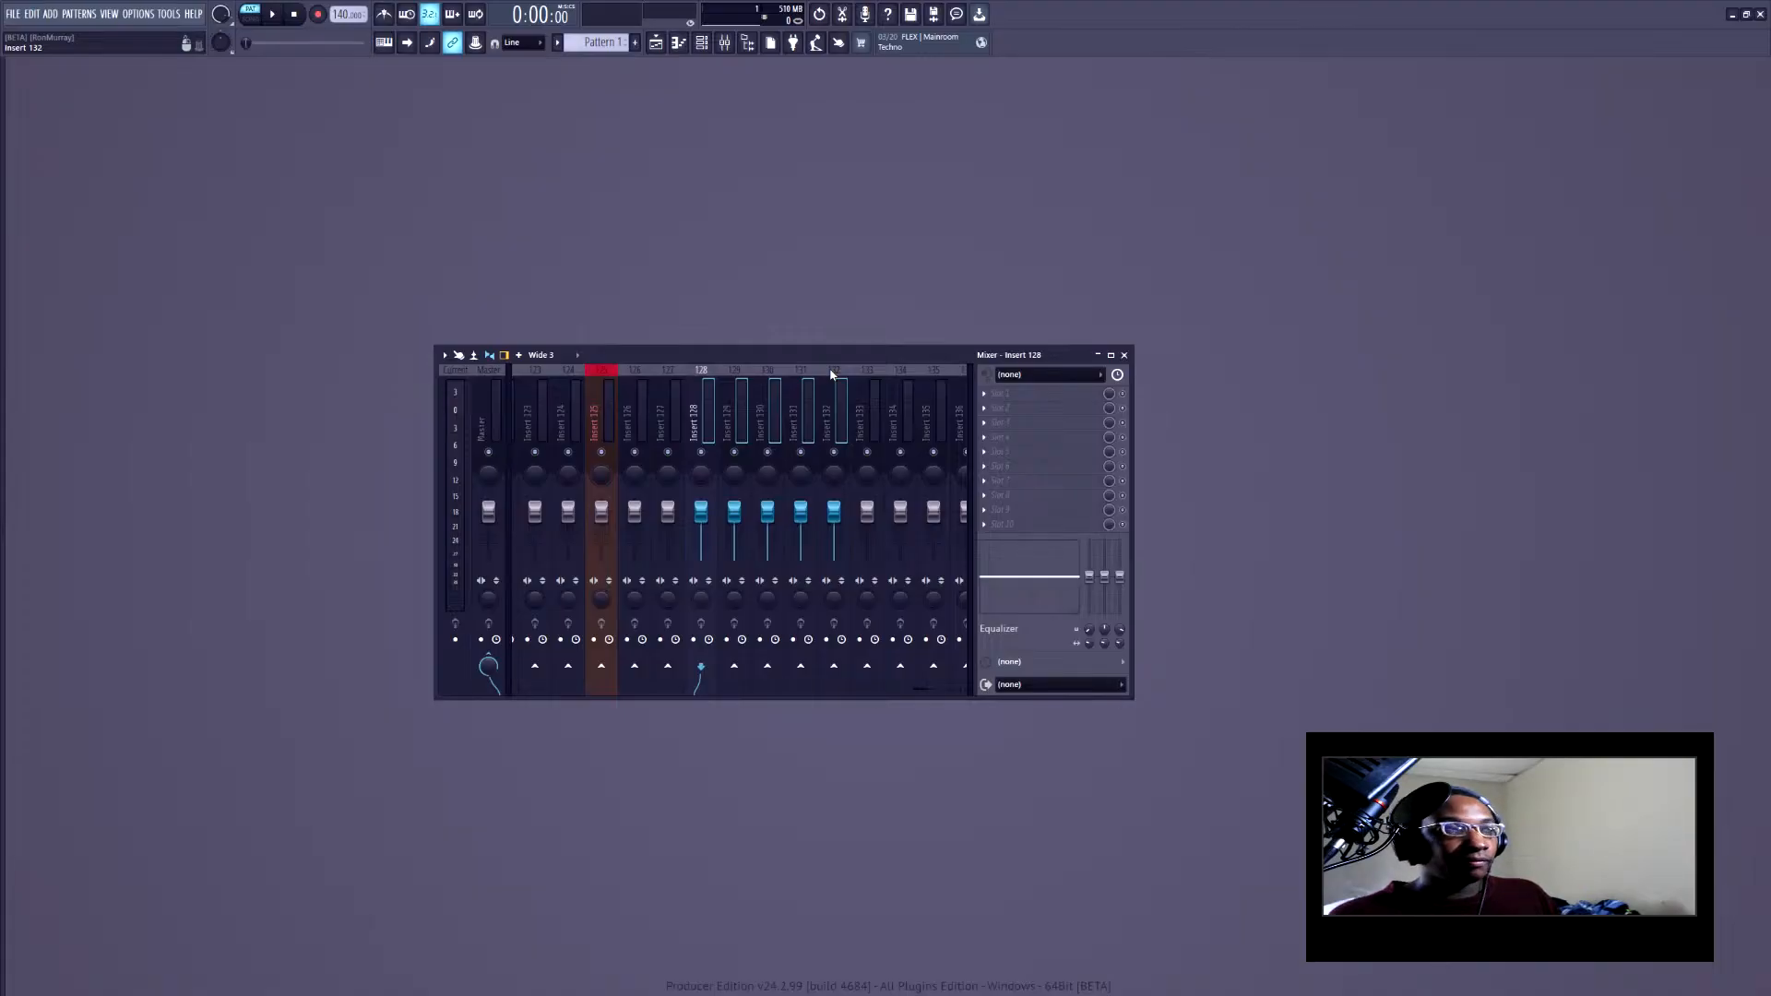
Show the browser and view its presets category
{"action": "key", "text": "alt+F8"}
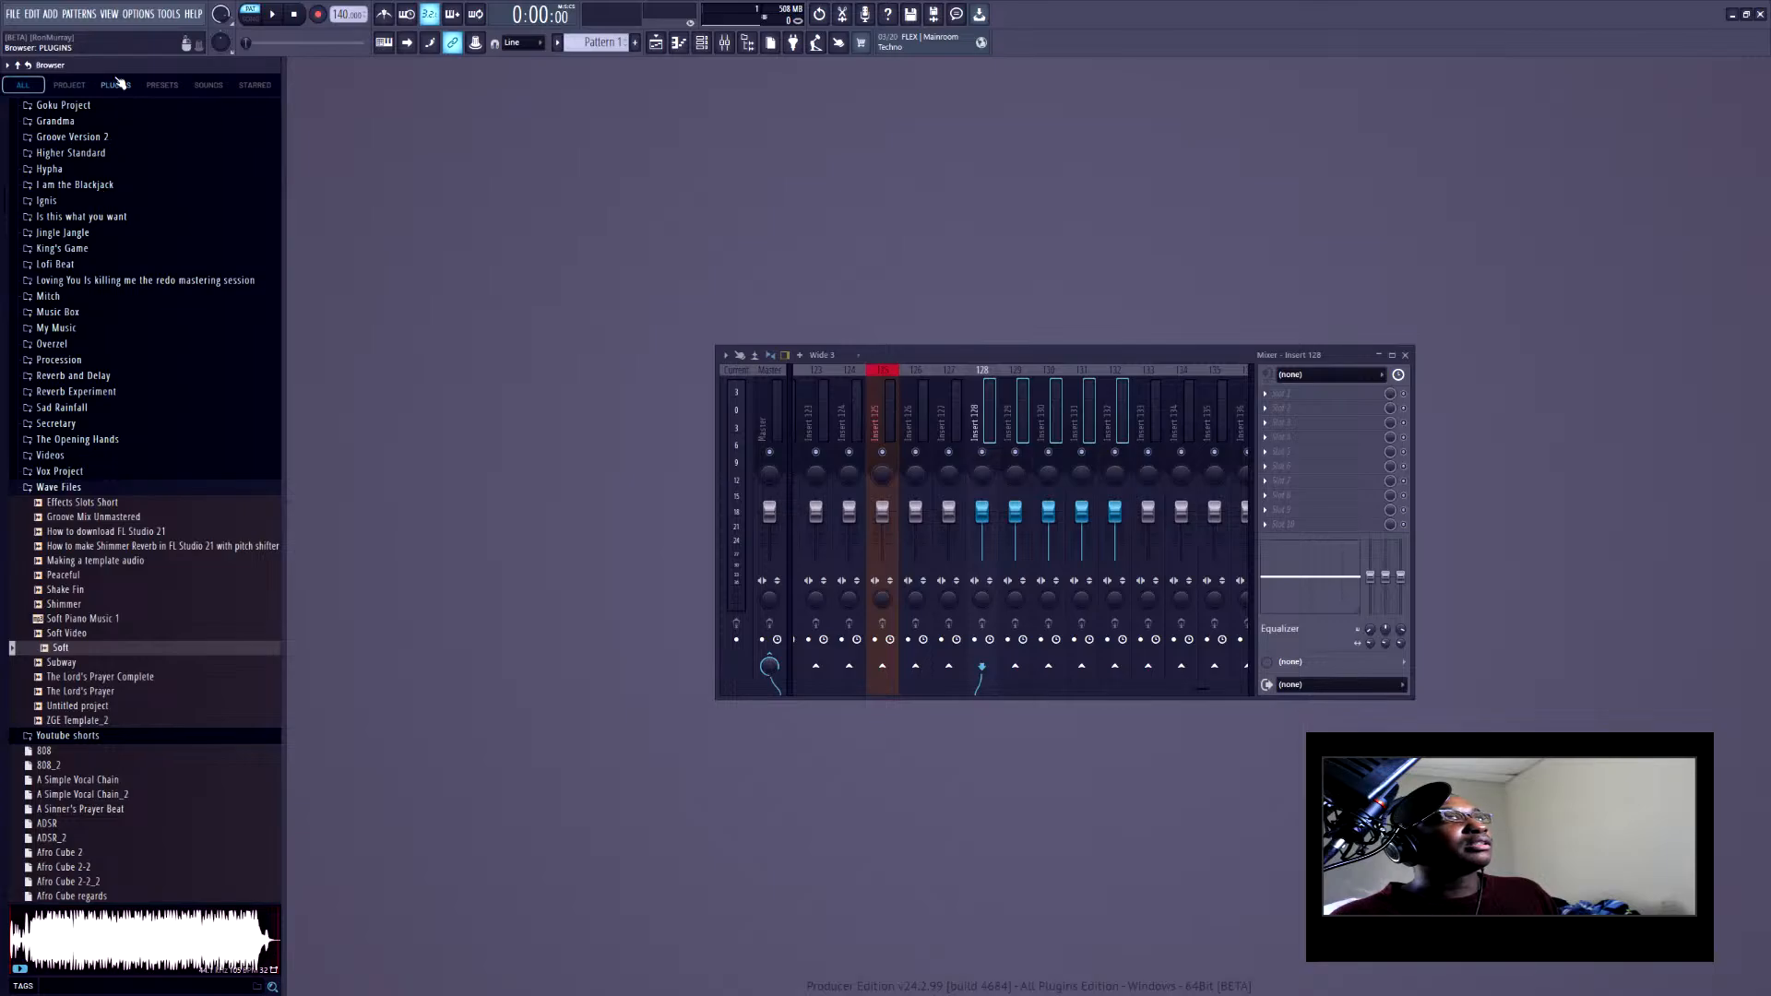
{"action": "left_click", "coordinate": [166, 87]}
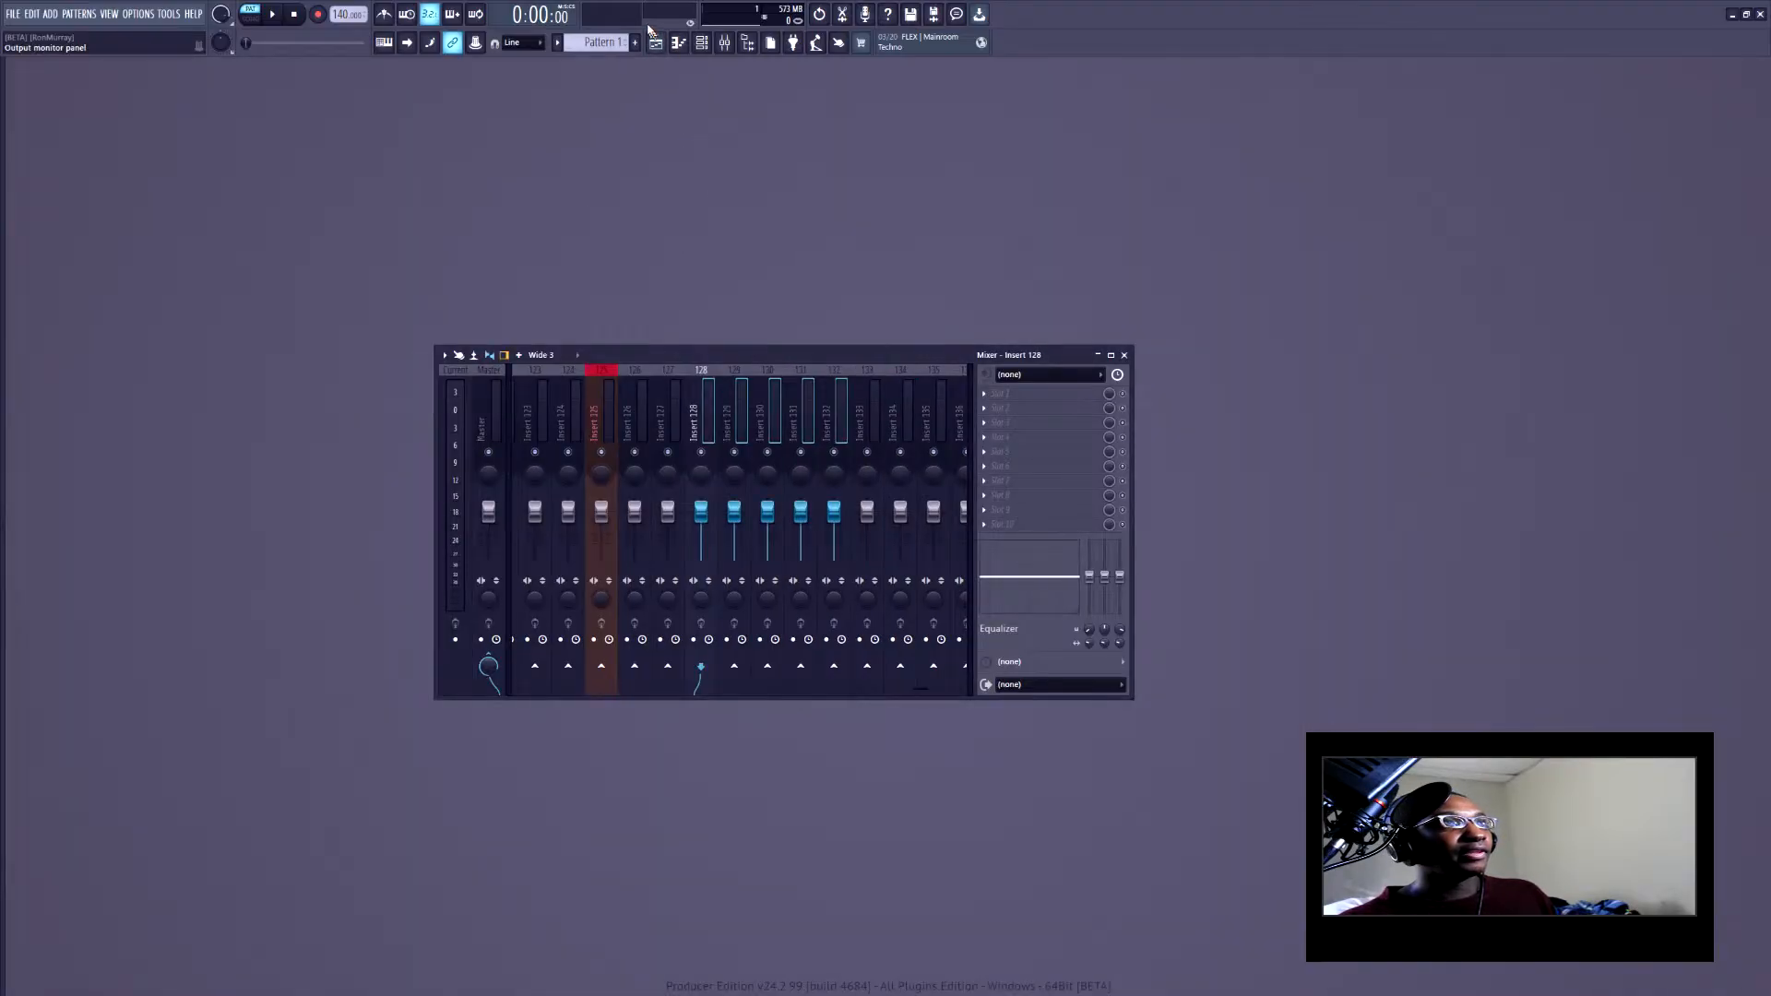
Place a Pattern 1 clip at the start of playlist Track 1 and slice it at its third and fourth beats
{"action": "left_click", "coordinate": [655, 42]}
{"action": "left_click", "coordinate": [242, 107]}
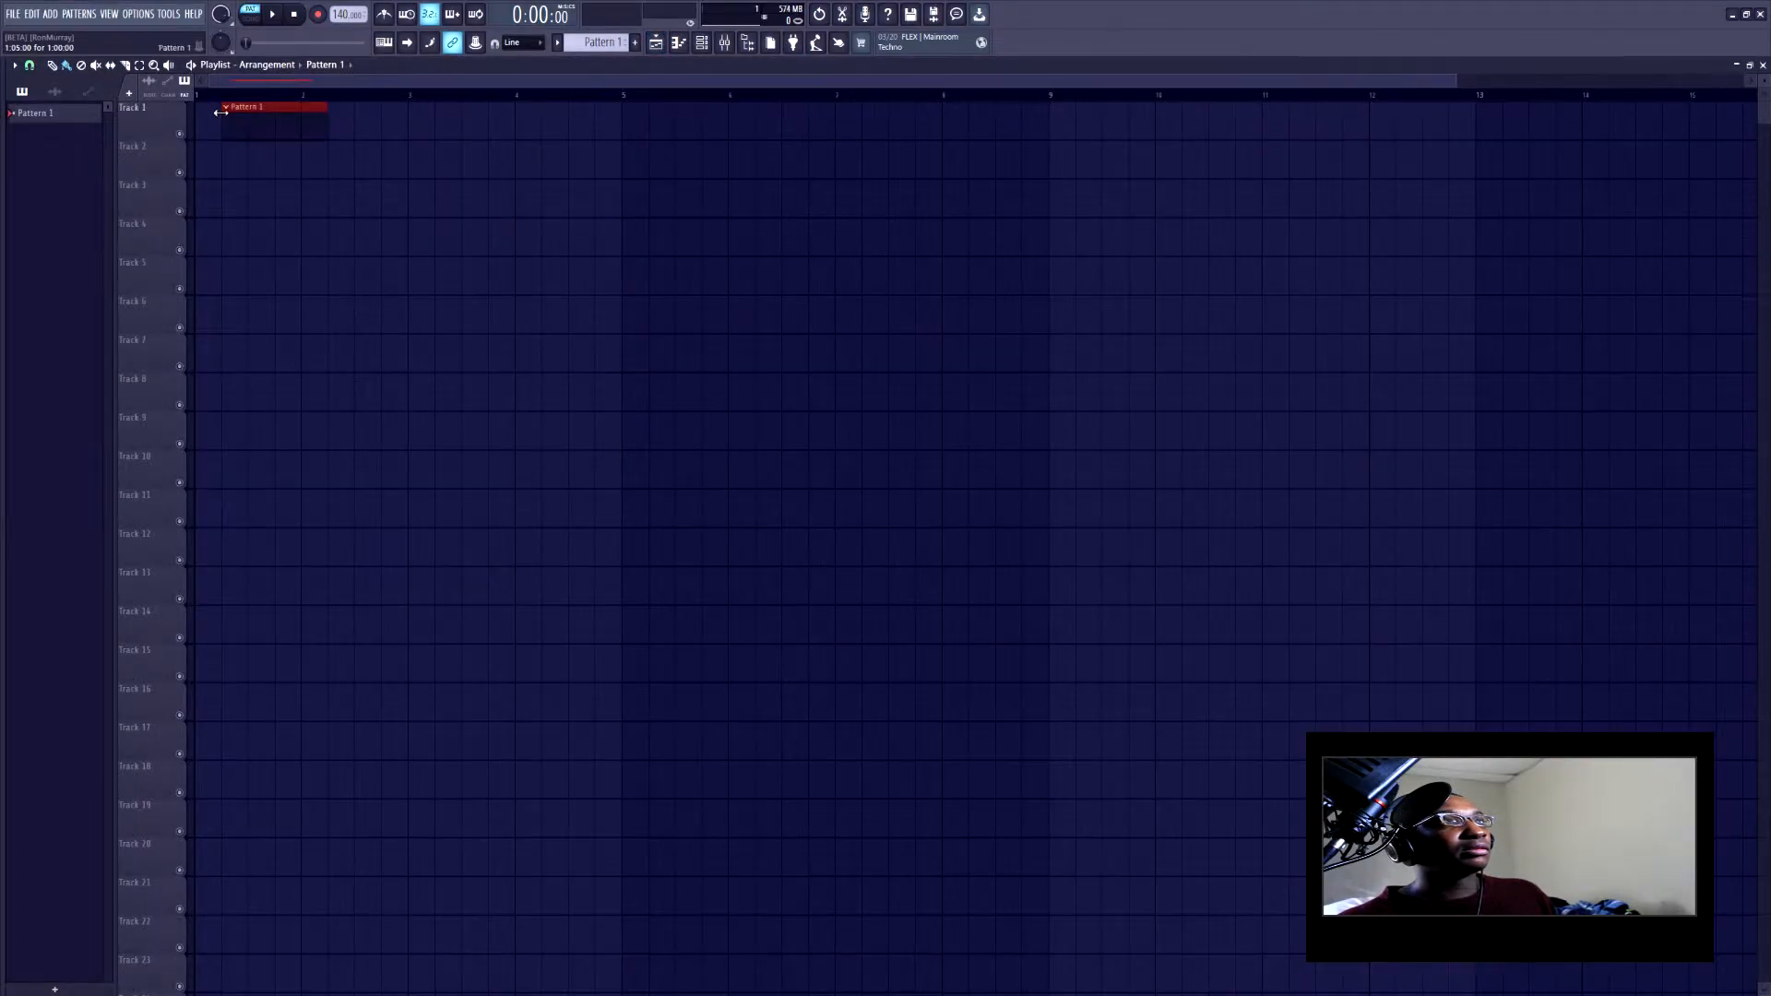
{"action": "left_click_drag", "start_coordinate": [265, 106], "coordinate": [238, 106]}
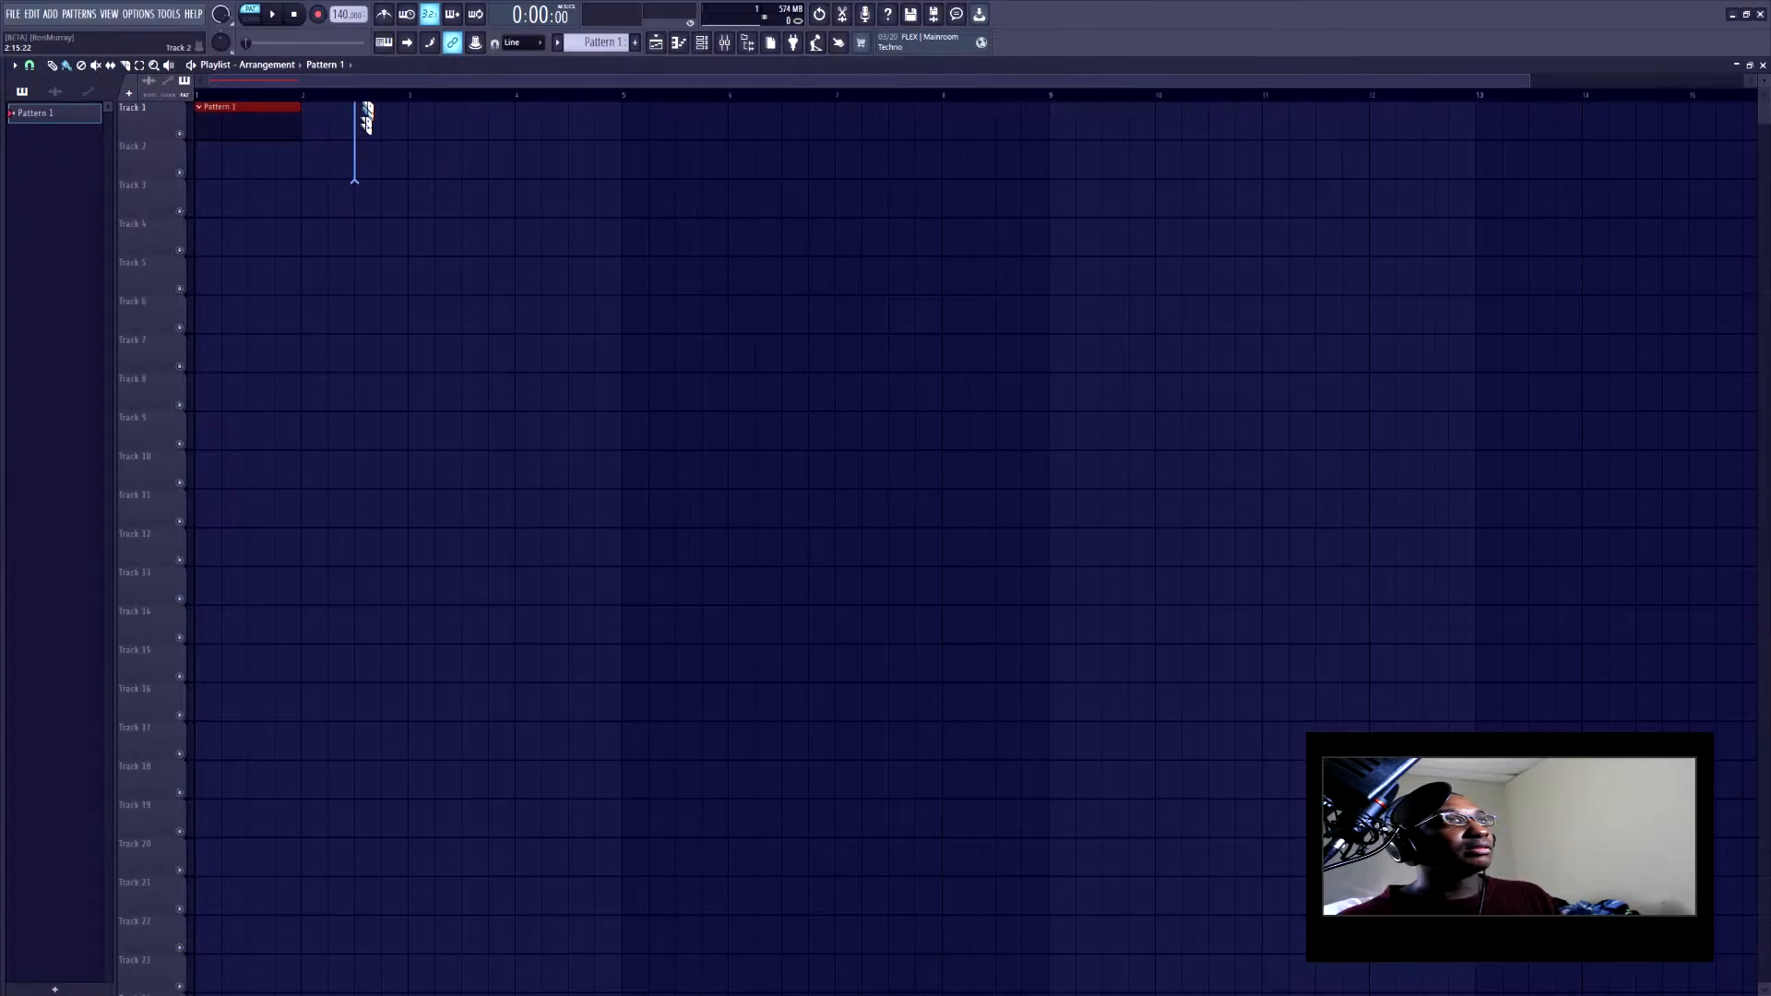
{"action": "mouse_move", "coordinate": [361, 136]}
{"action": "left_mouse_down"}
{"action": "mouse_move", "coordinate": [362, 155]}
{"action": "mouse_move", "coordinate": [430, 158]}
{"action": "mouse_move", "coordinate": [390, 160]}
{"action": "left_mouse_up"}
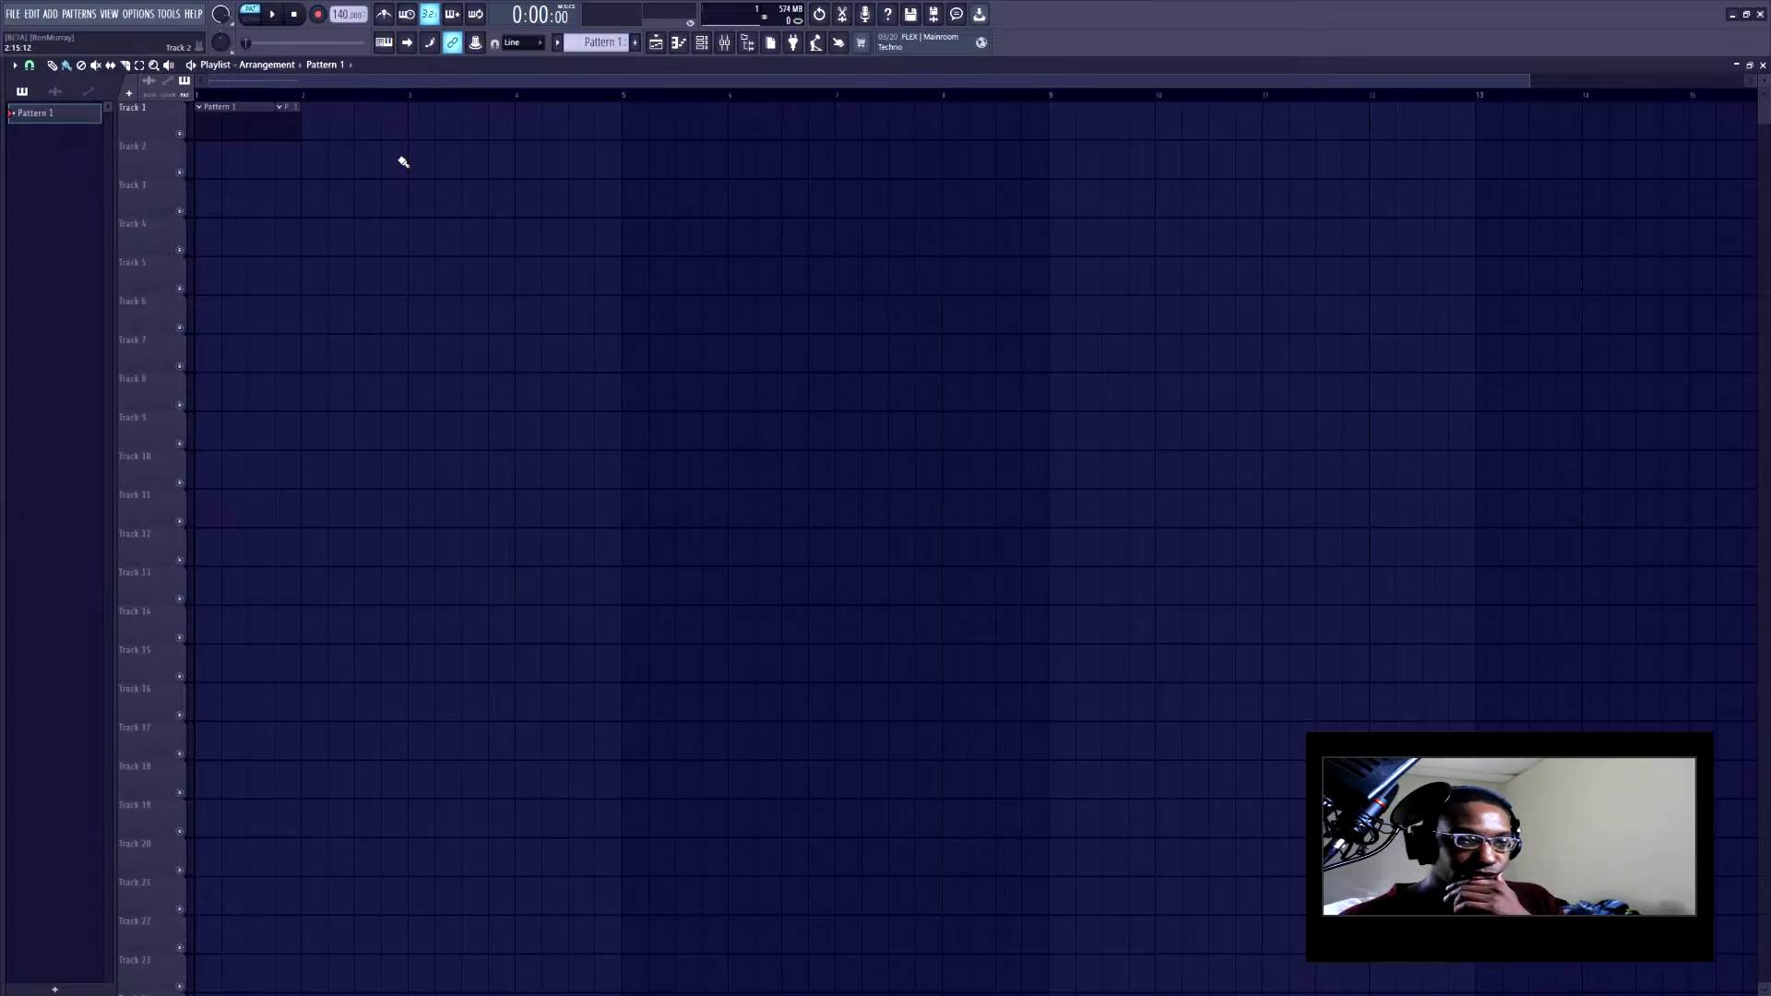
{"action": "left_click", "coordinate": [129, 70]}
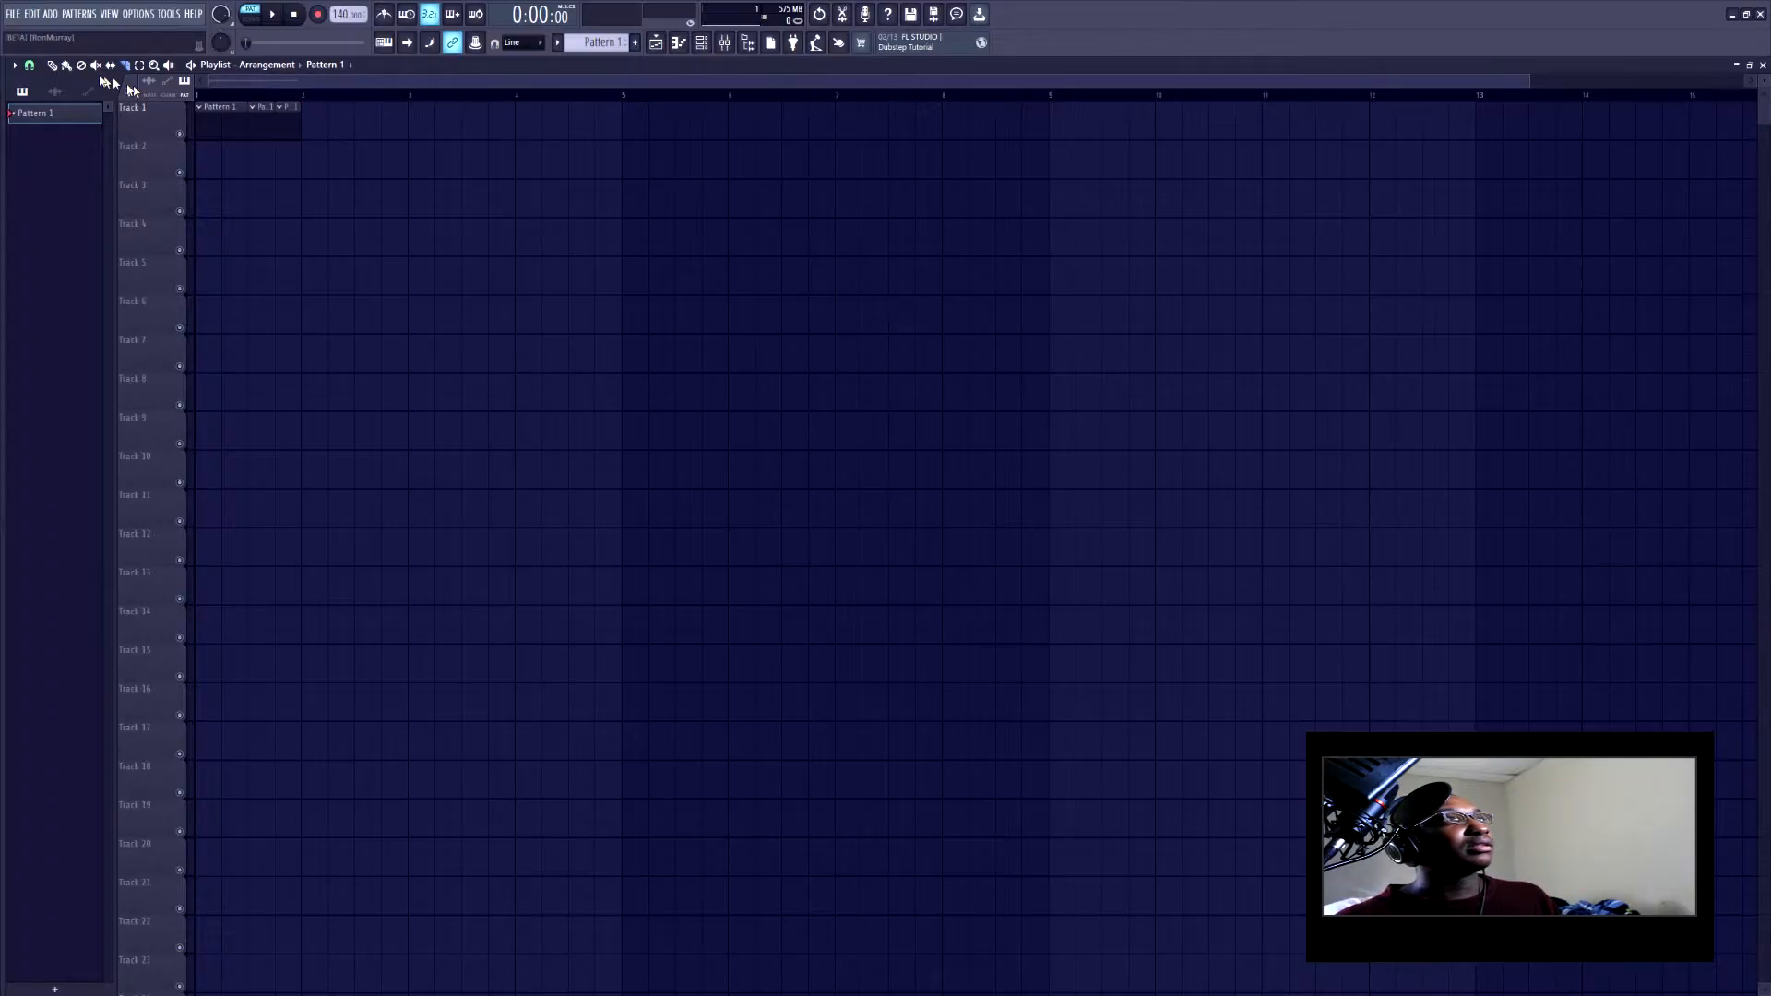
Set the playlist snap to 1/6 step and cut additional, finer slices into the Pattern 1 clip on Track 1
{"action": "left_click", "coordinate": [33, 66]}
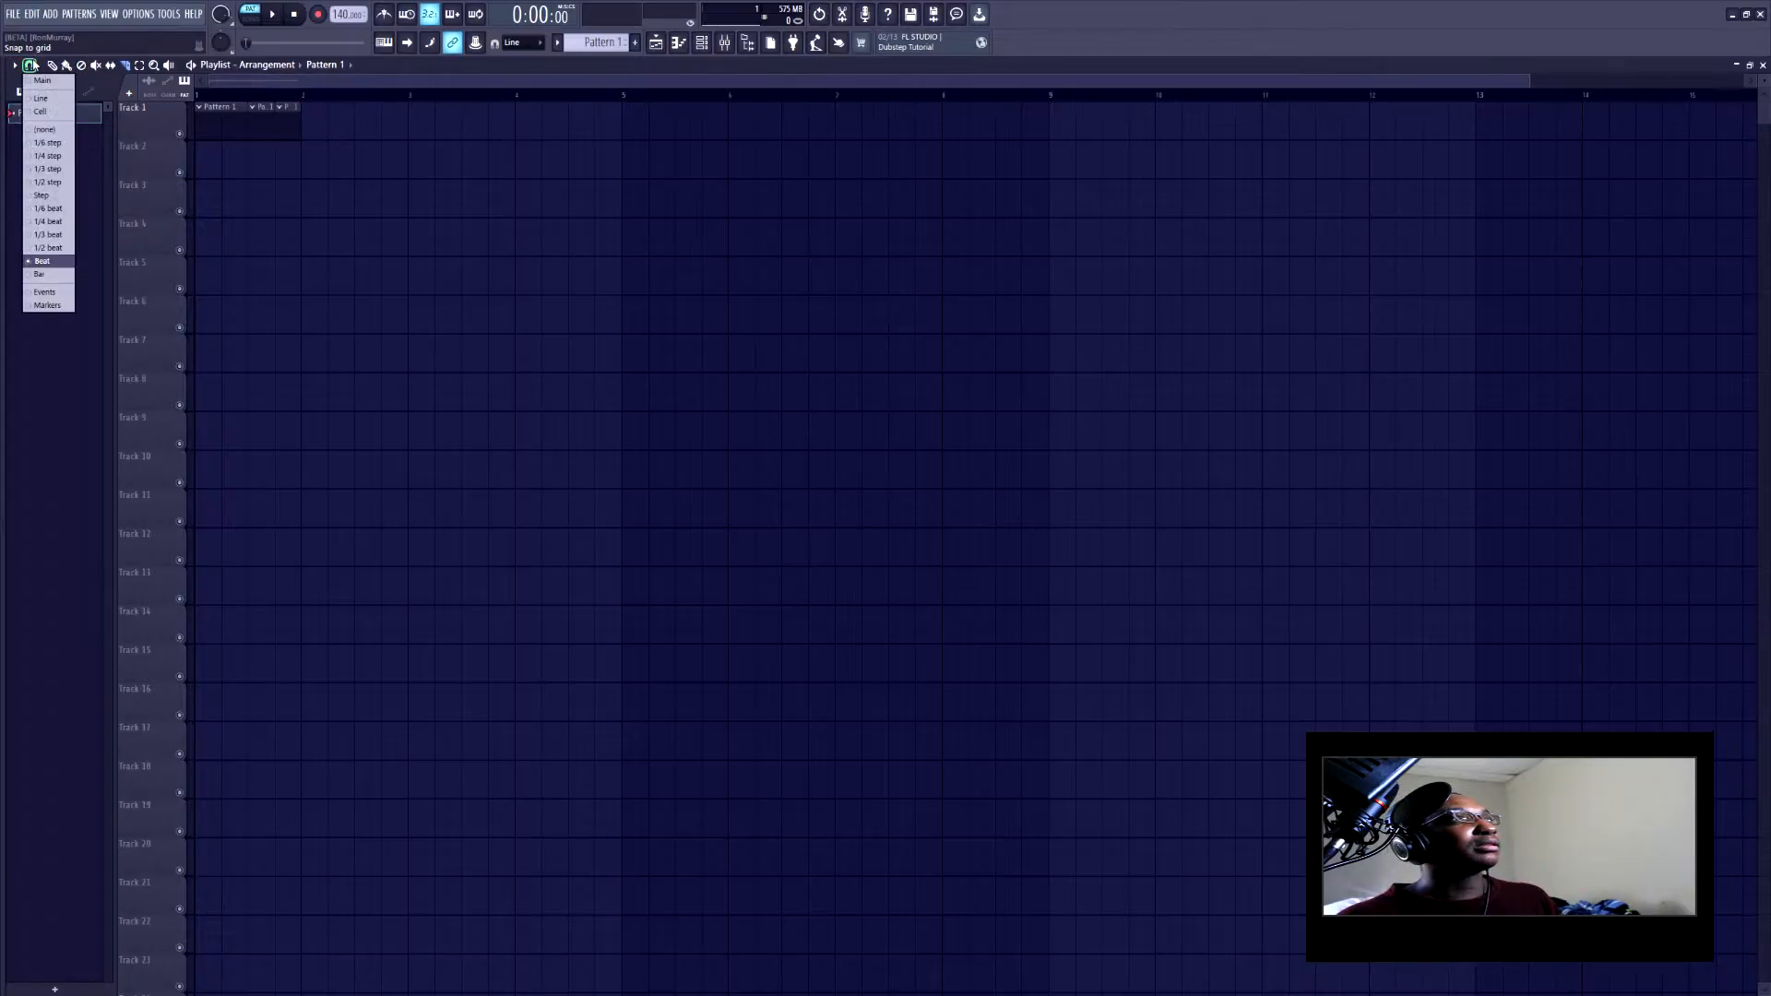
{"action": "left_click", "coordinate": [63, 138]}
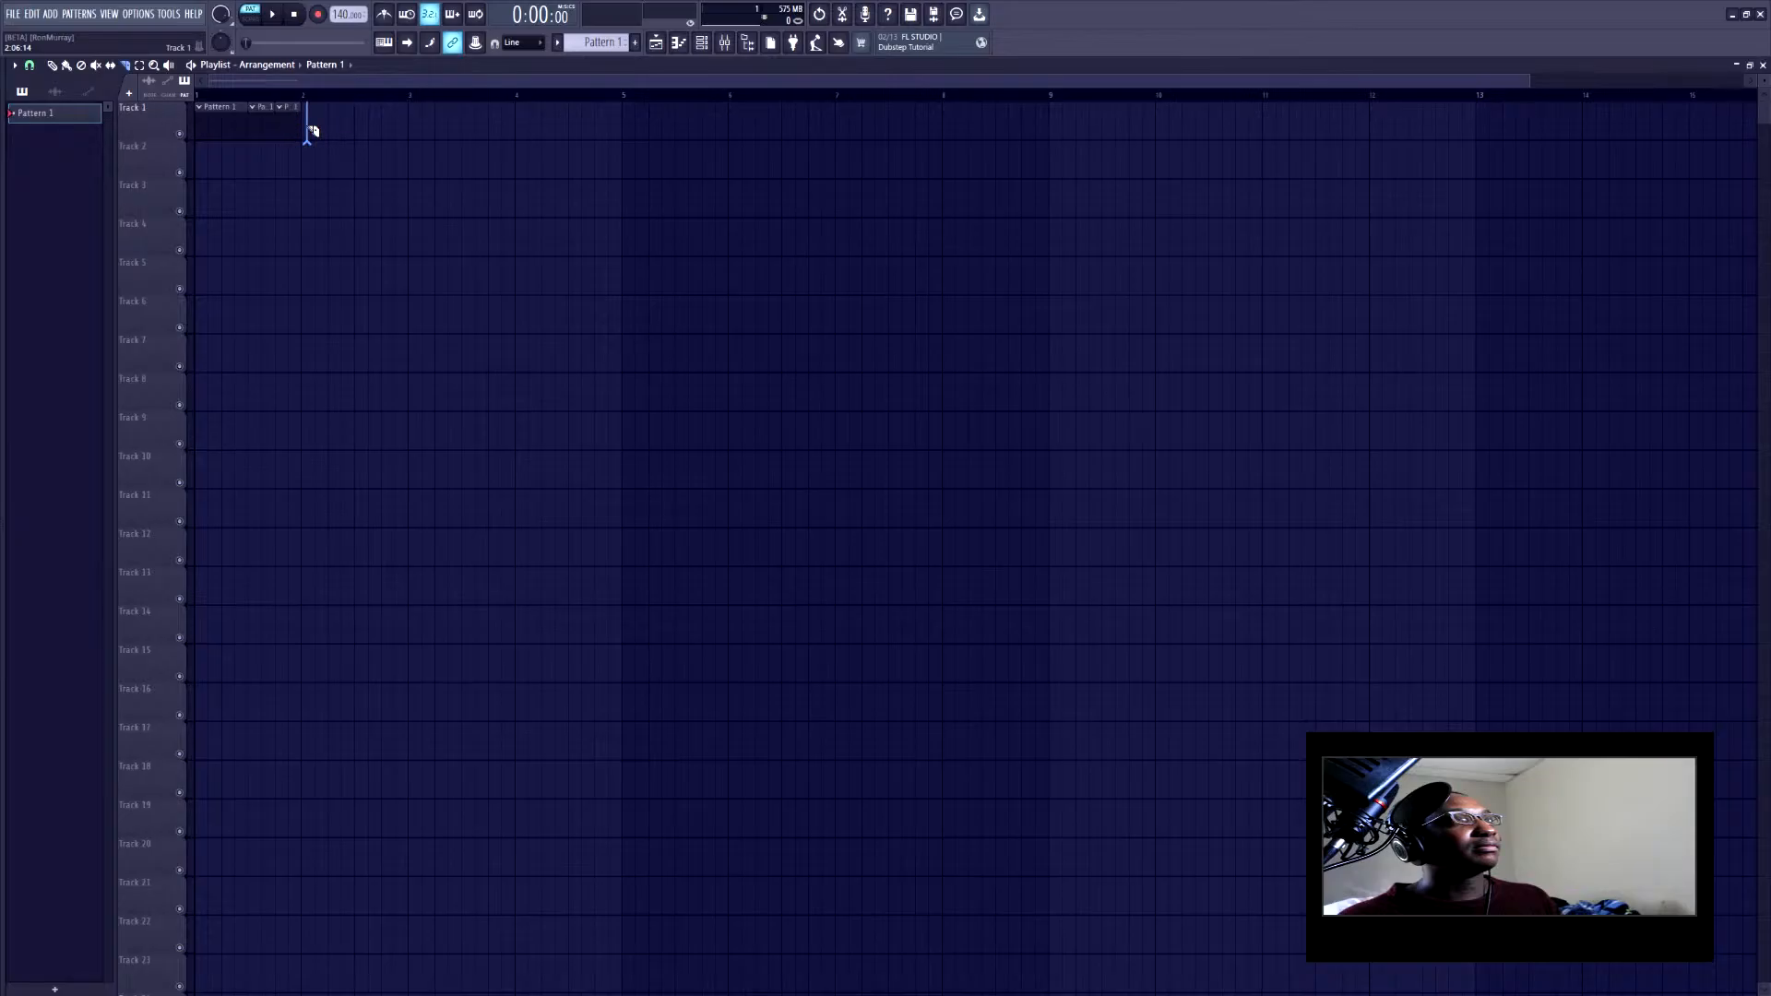
{"action": "left_click_drag", "start_coordinate": [360, 130], "coordinate": [221, 117]}
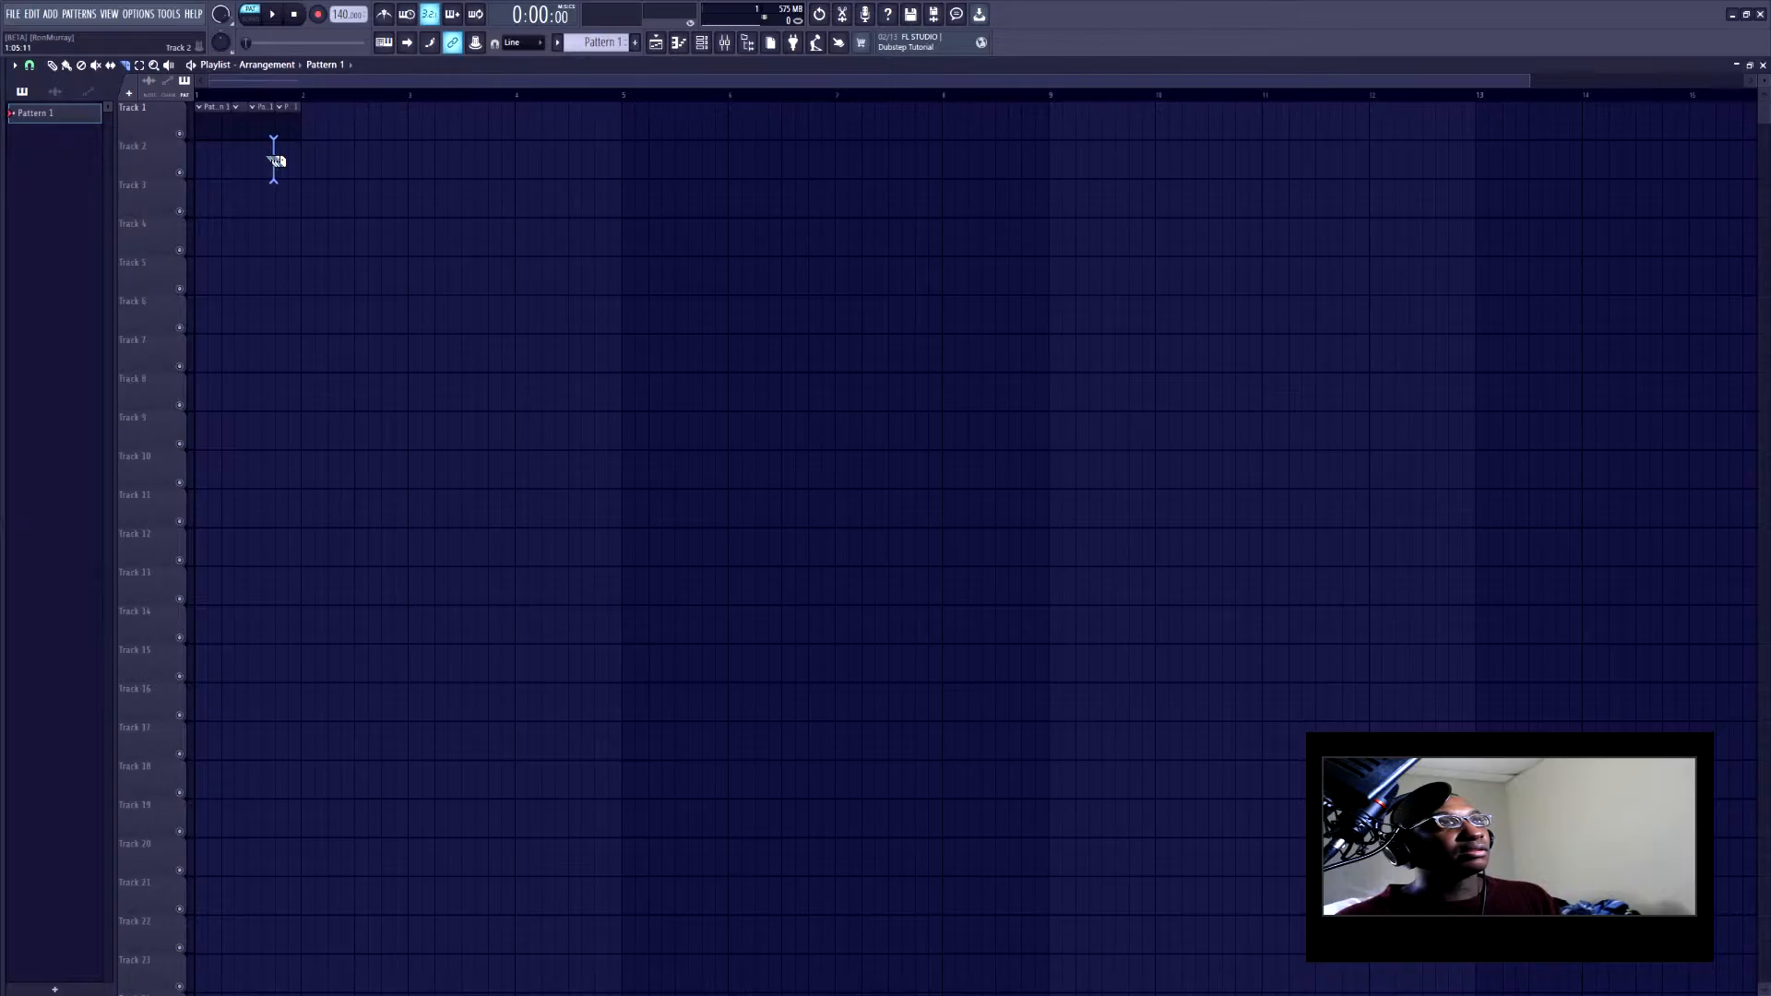
{"action": "left_click_drag", "start_coordinate": [275, 144], "coordinate": [226, 101]}
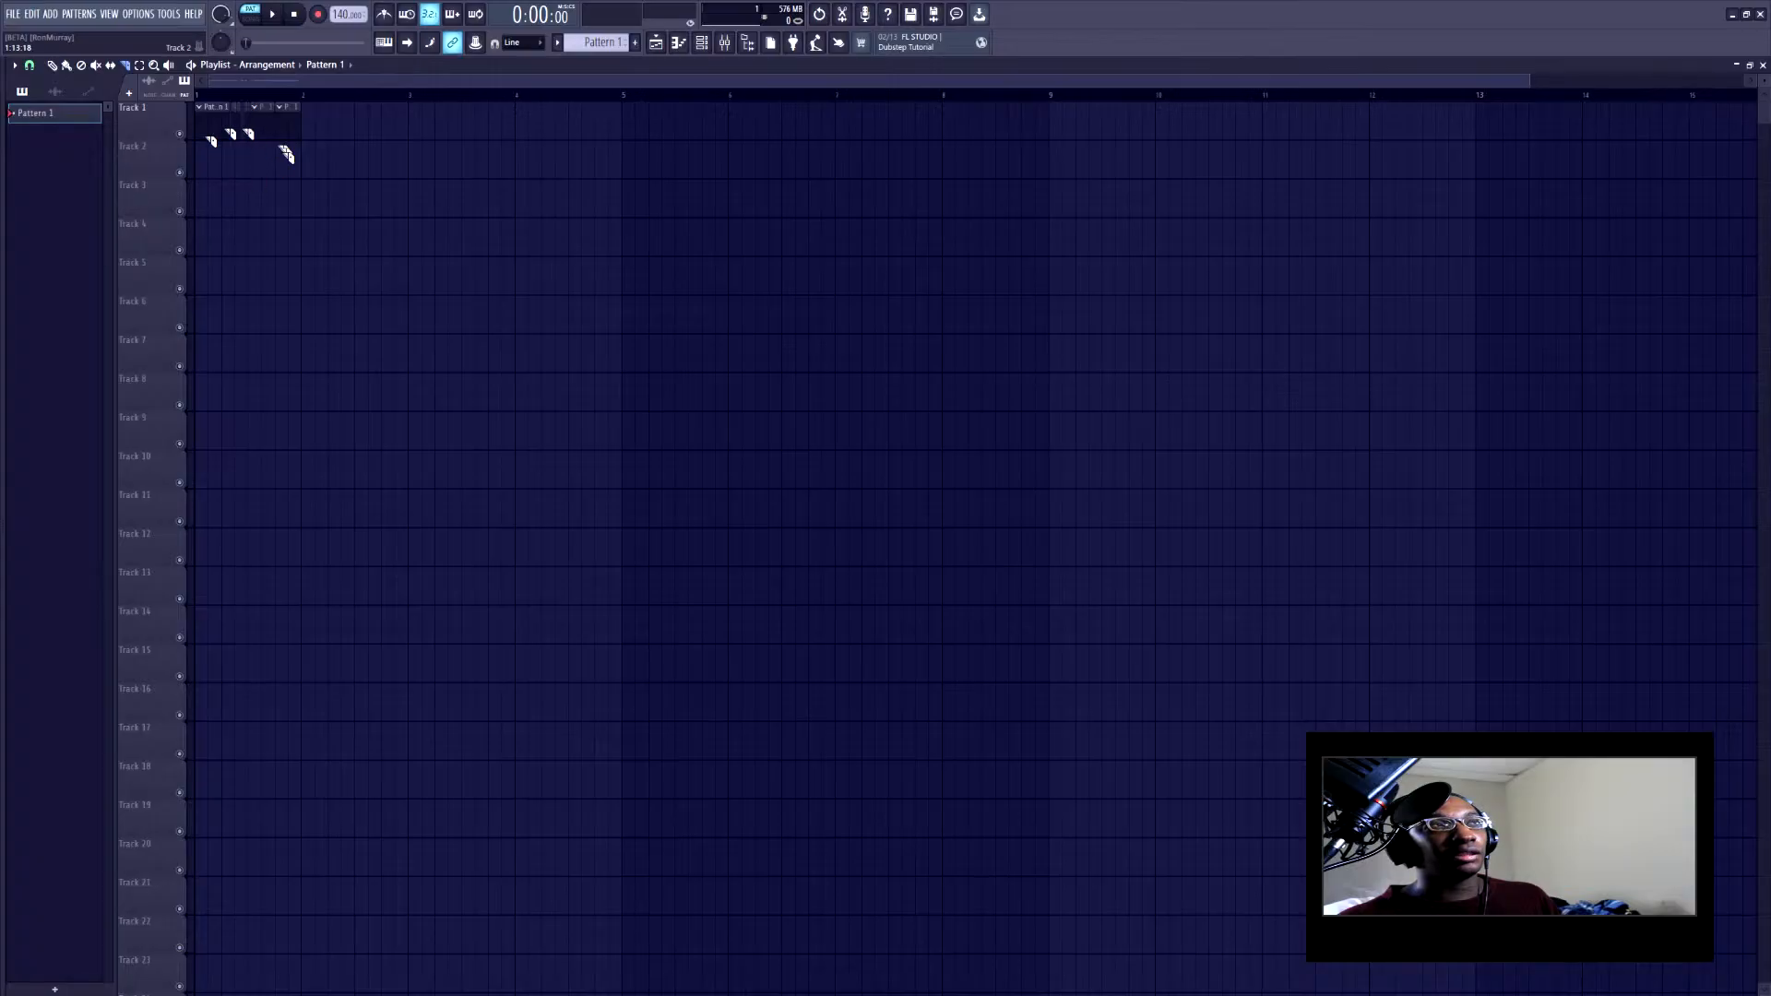
Add the Soft wave file from the browser's Wave Files folder to Track 2 as an audio track and slice its clip within bar 5
{"action": "key", "text": "alt+F8"}
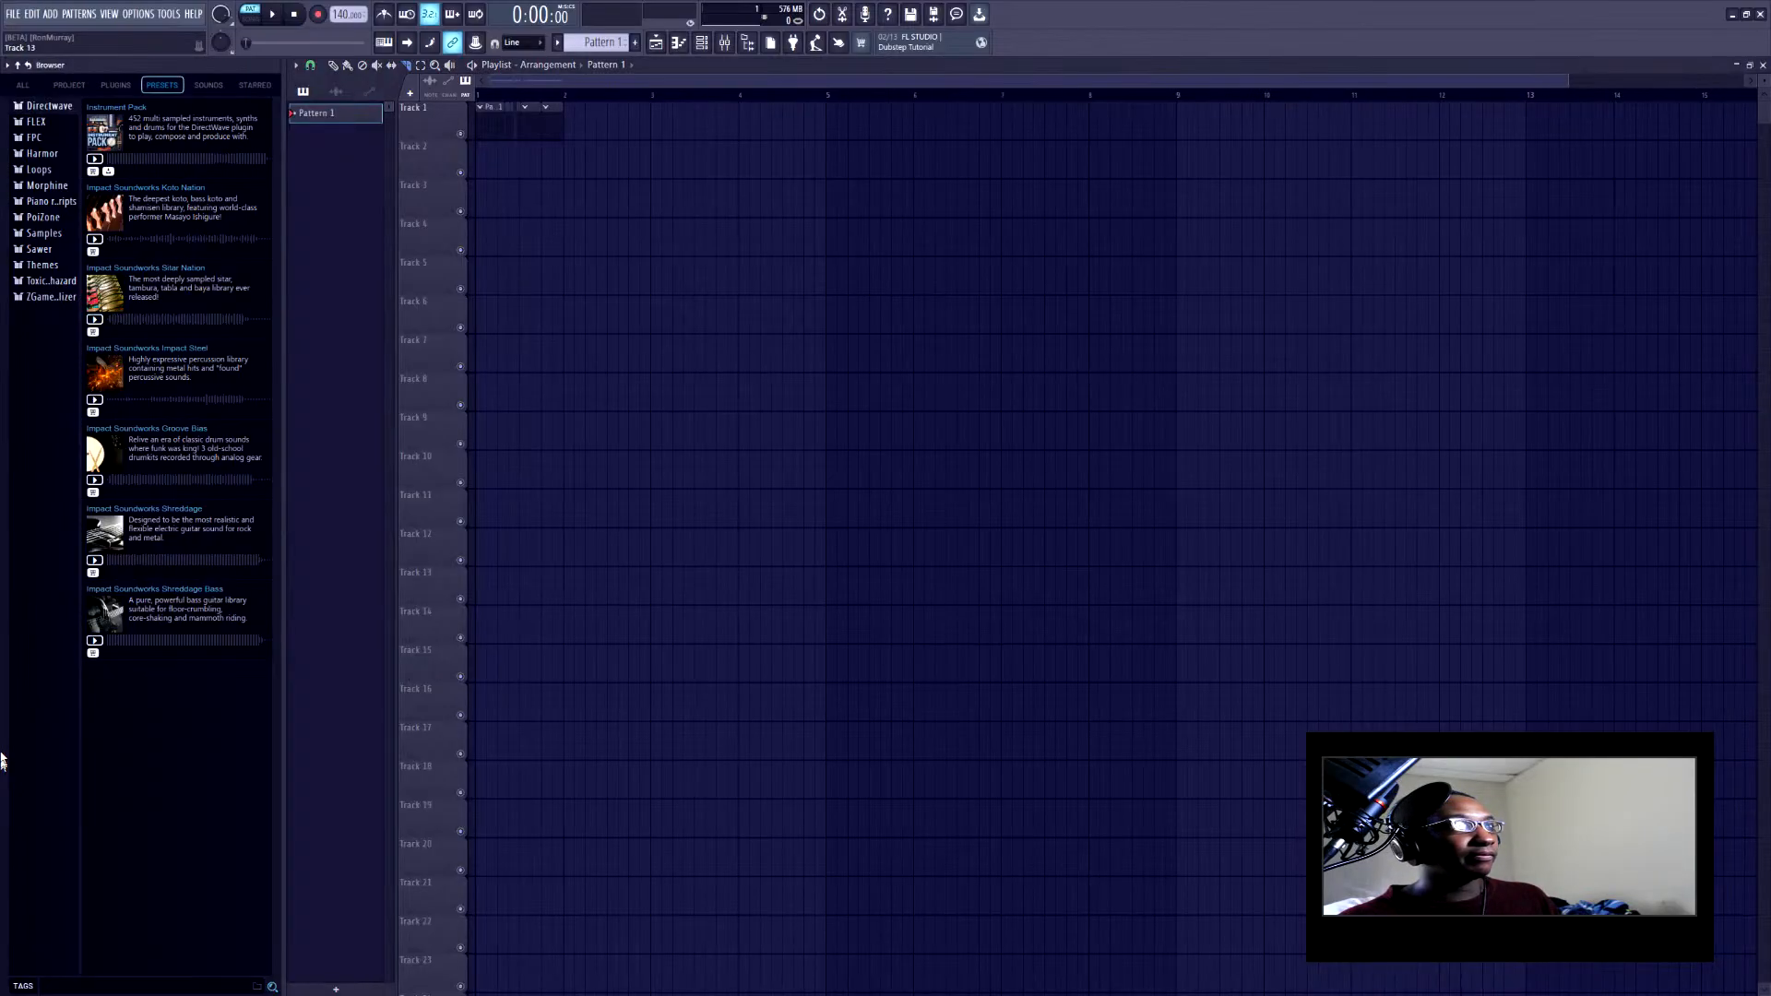
{"action": "left_click", "coordinate": [26, 85]}
{"action": "left_click", "coordinate": [93, 575]}
{"action": "left_click", "coordinate": [92, 564]}
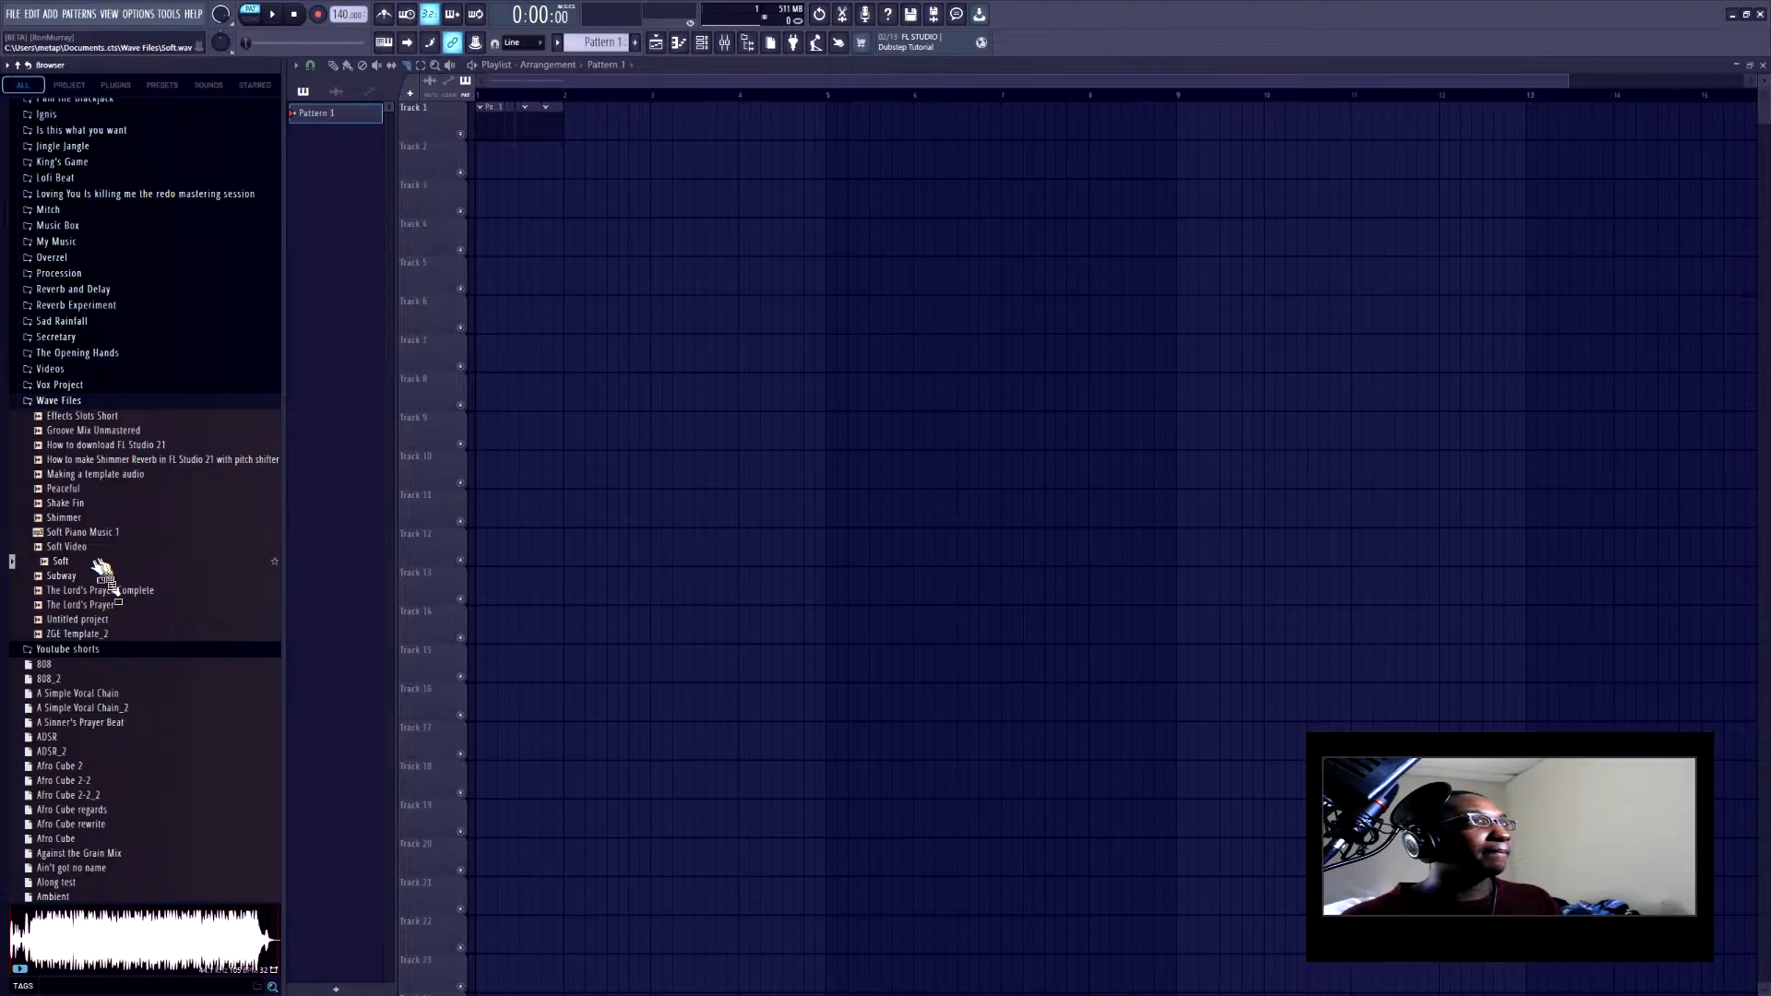
{"action": "left_click_drag", "start_coordinate": [93, 567], "coordinate": [139, 161]}
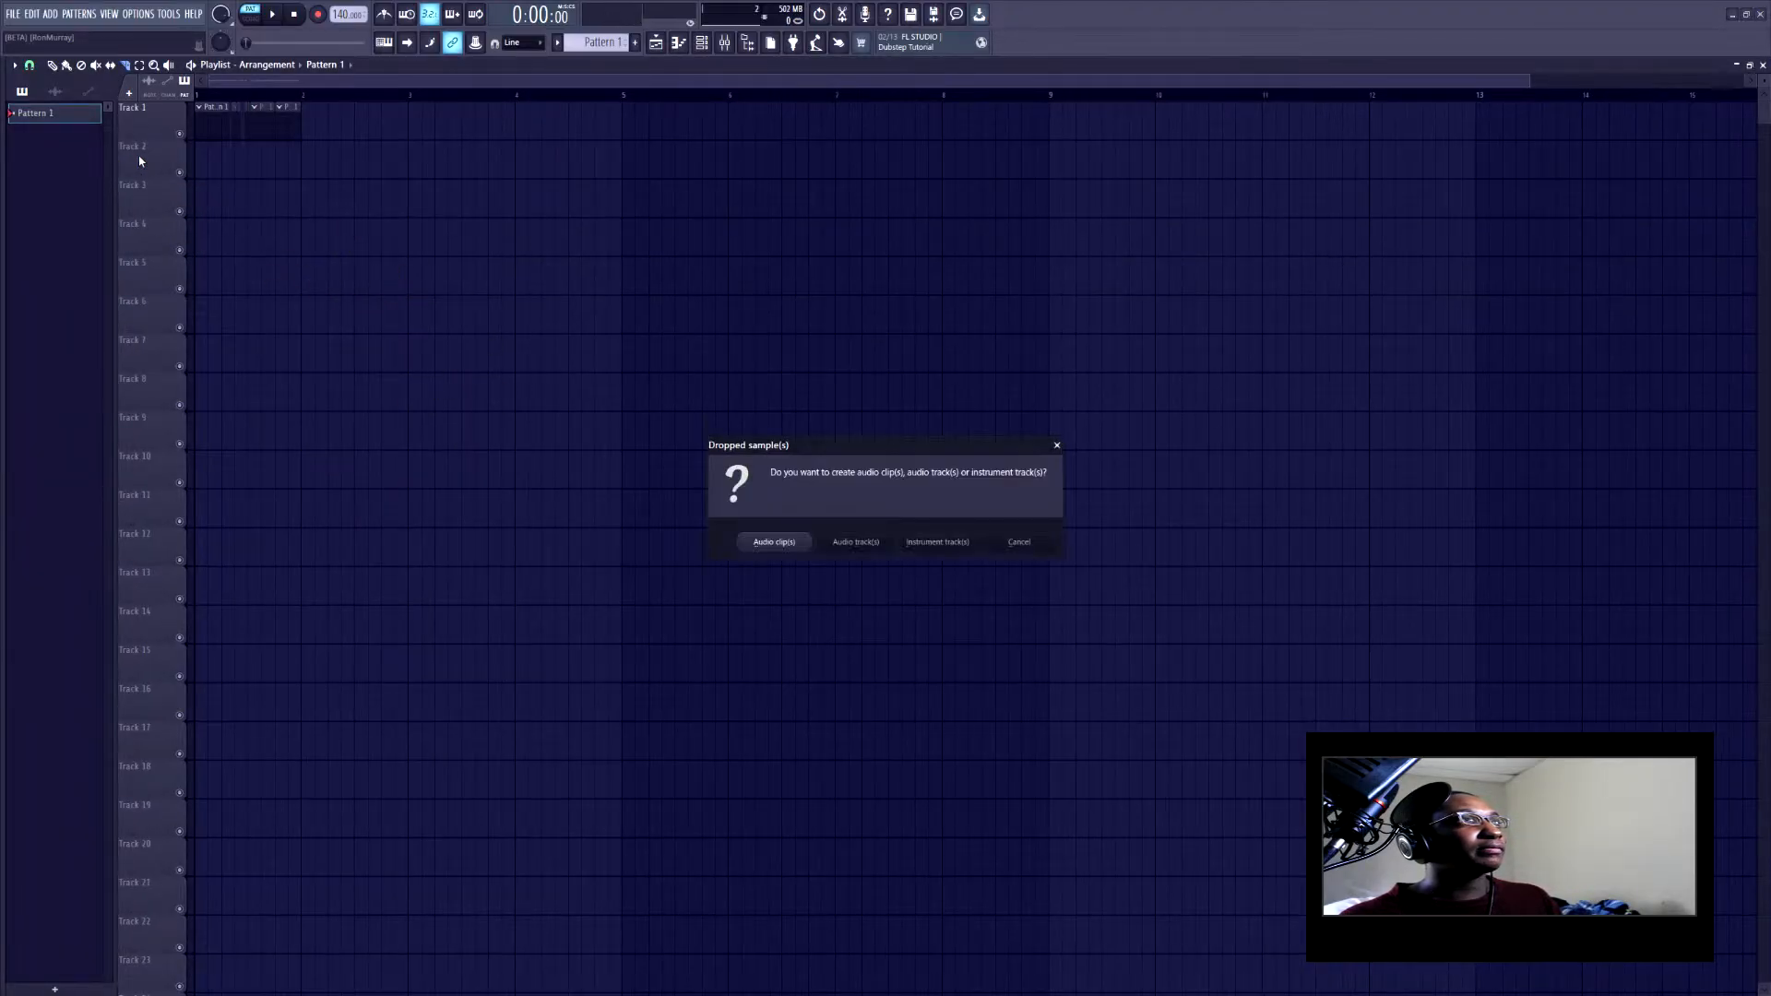
{"action": "left_click", "coordinate": [874, 544]}
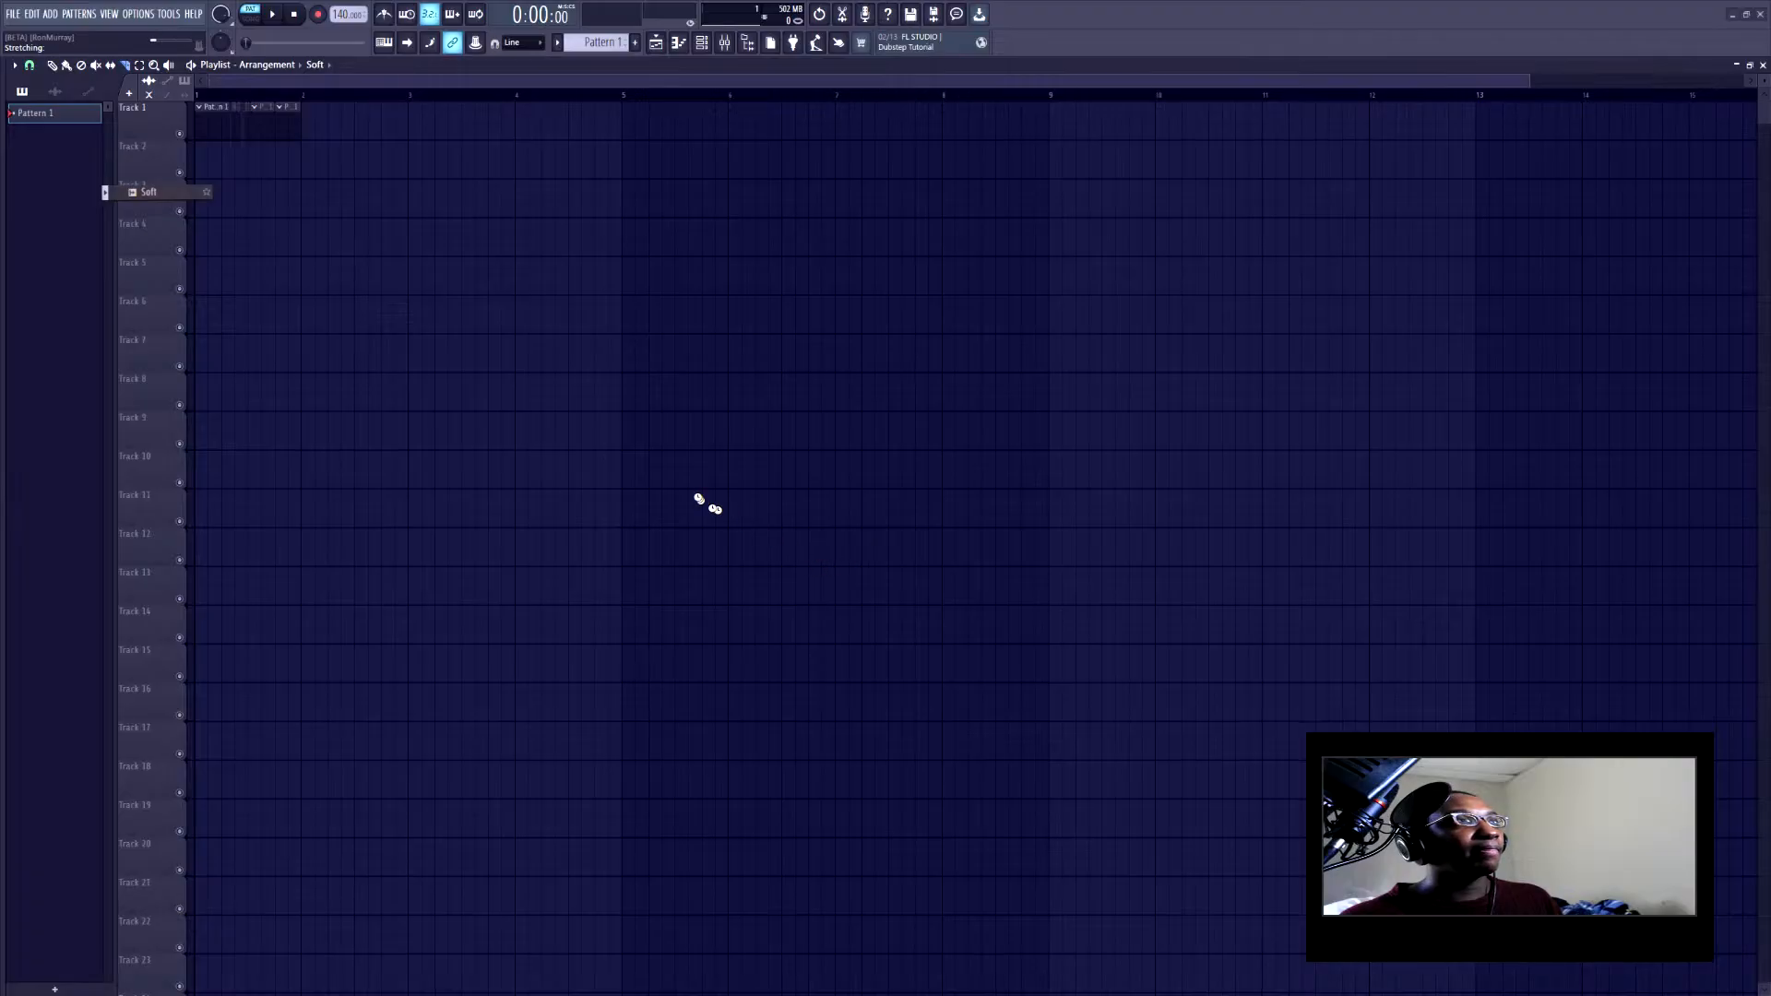
{"action": "left_click", "coordinate": [666, 155]}
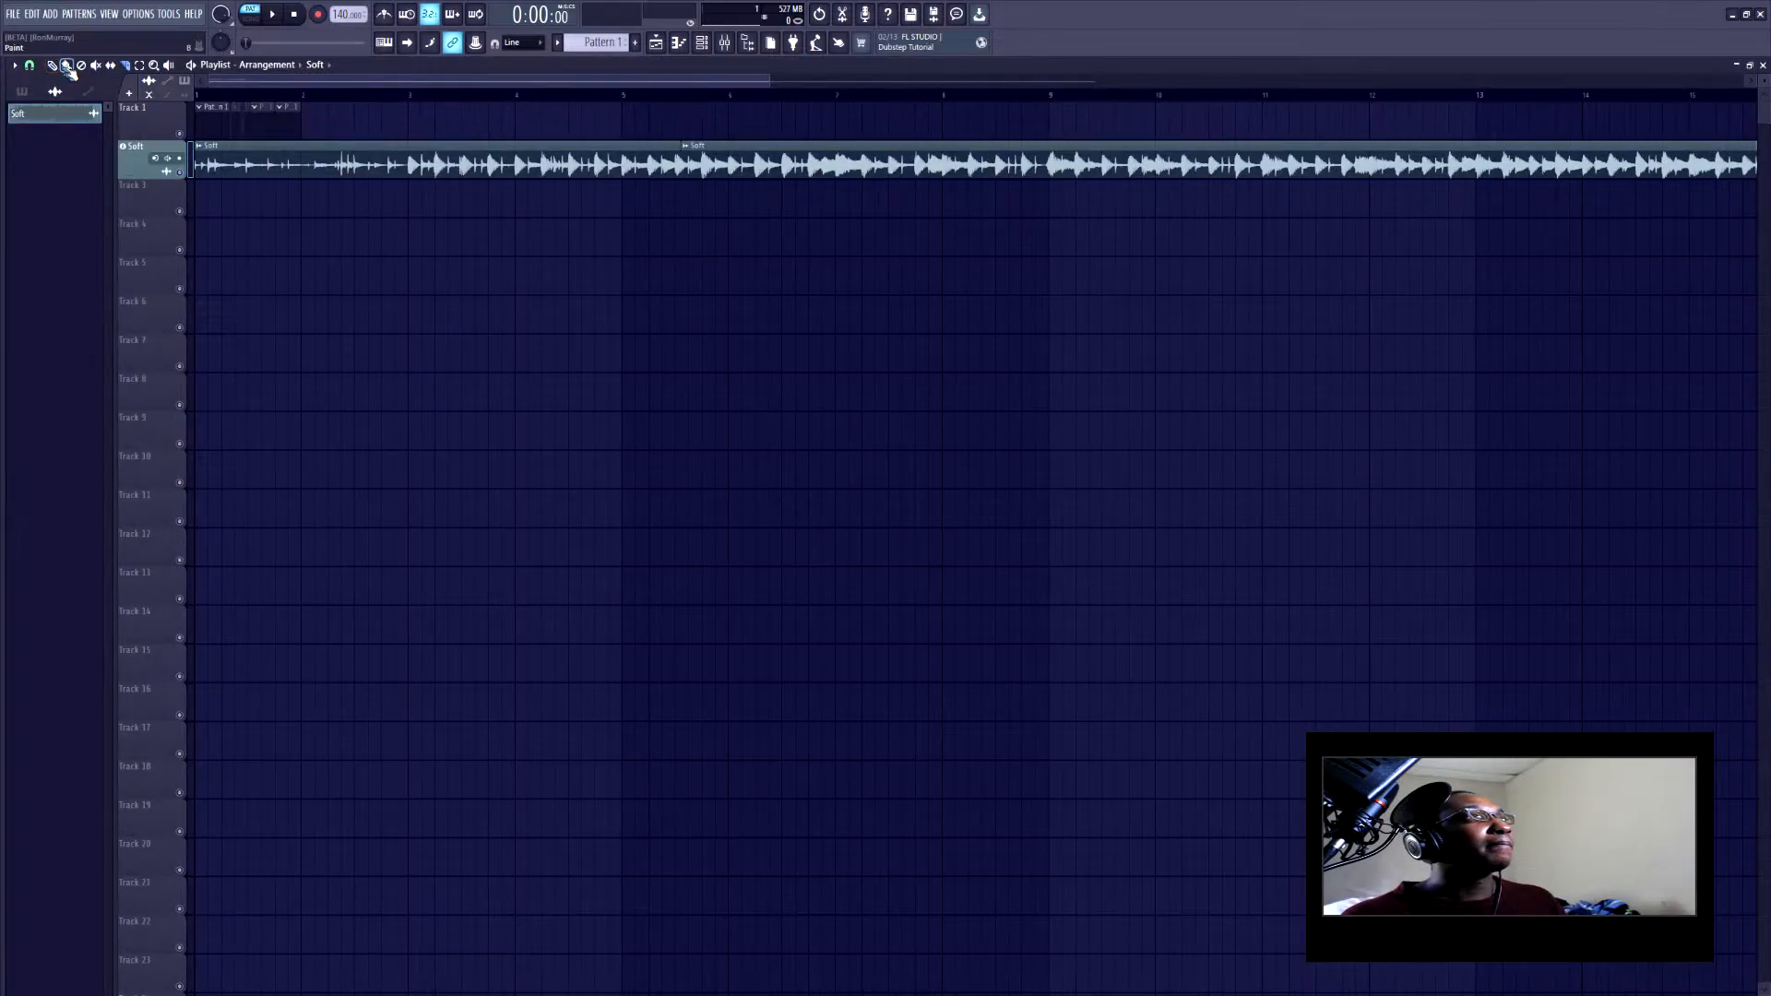
Detect the tempo of the Soft sample from its channel settings and set the project tempo to 105 BPM
{"action": "double_click", "coordinate": [546, 157]}
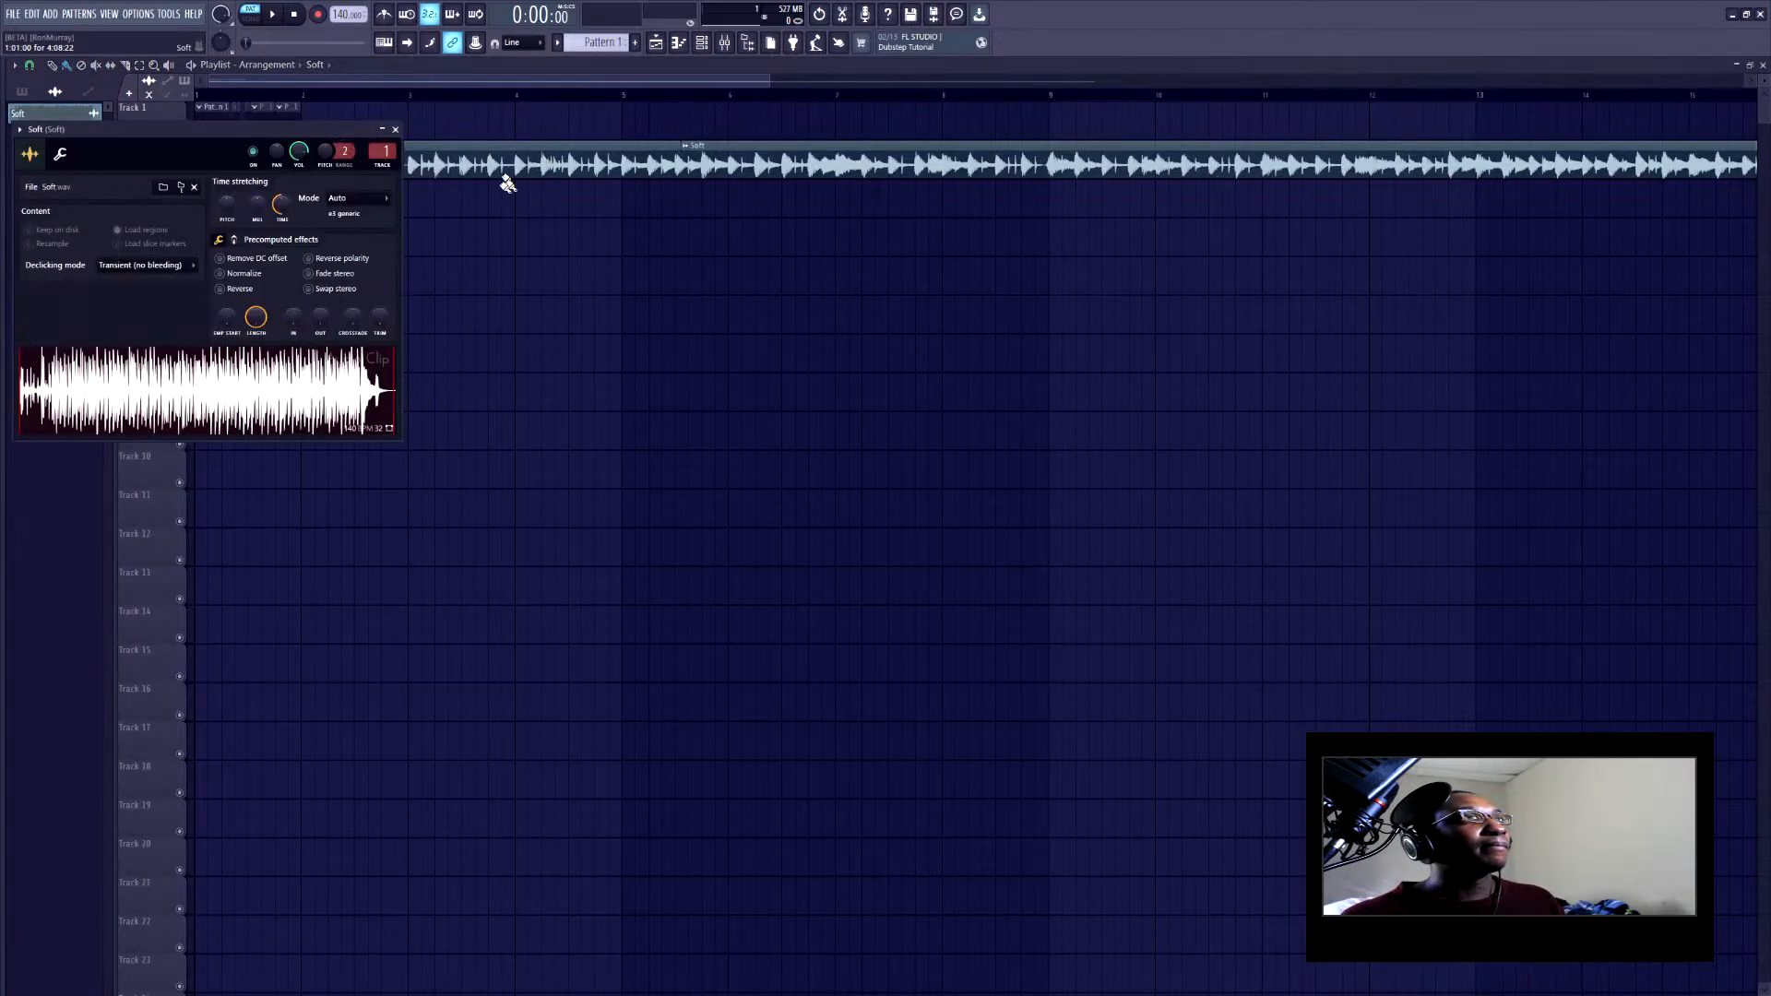
{"action": "right_click", "coordinate": [288, 395]}
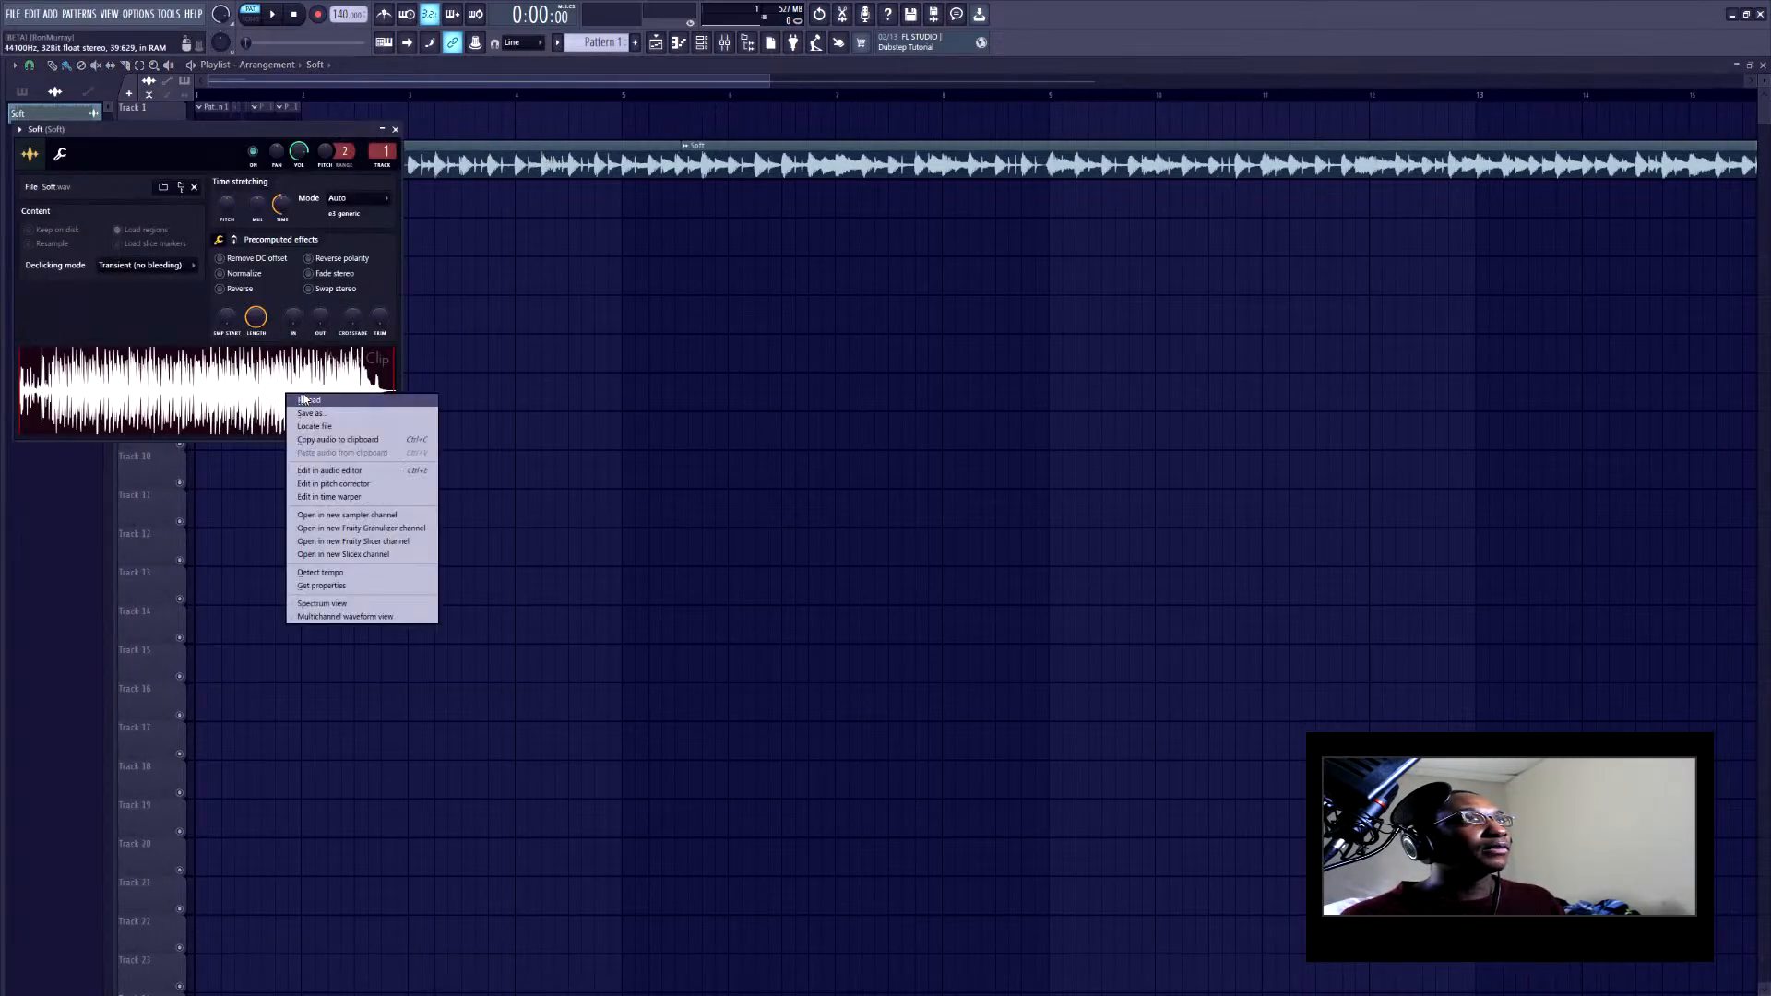
{"action": "left_click", "coordinate": [347, 574]}
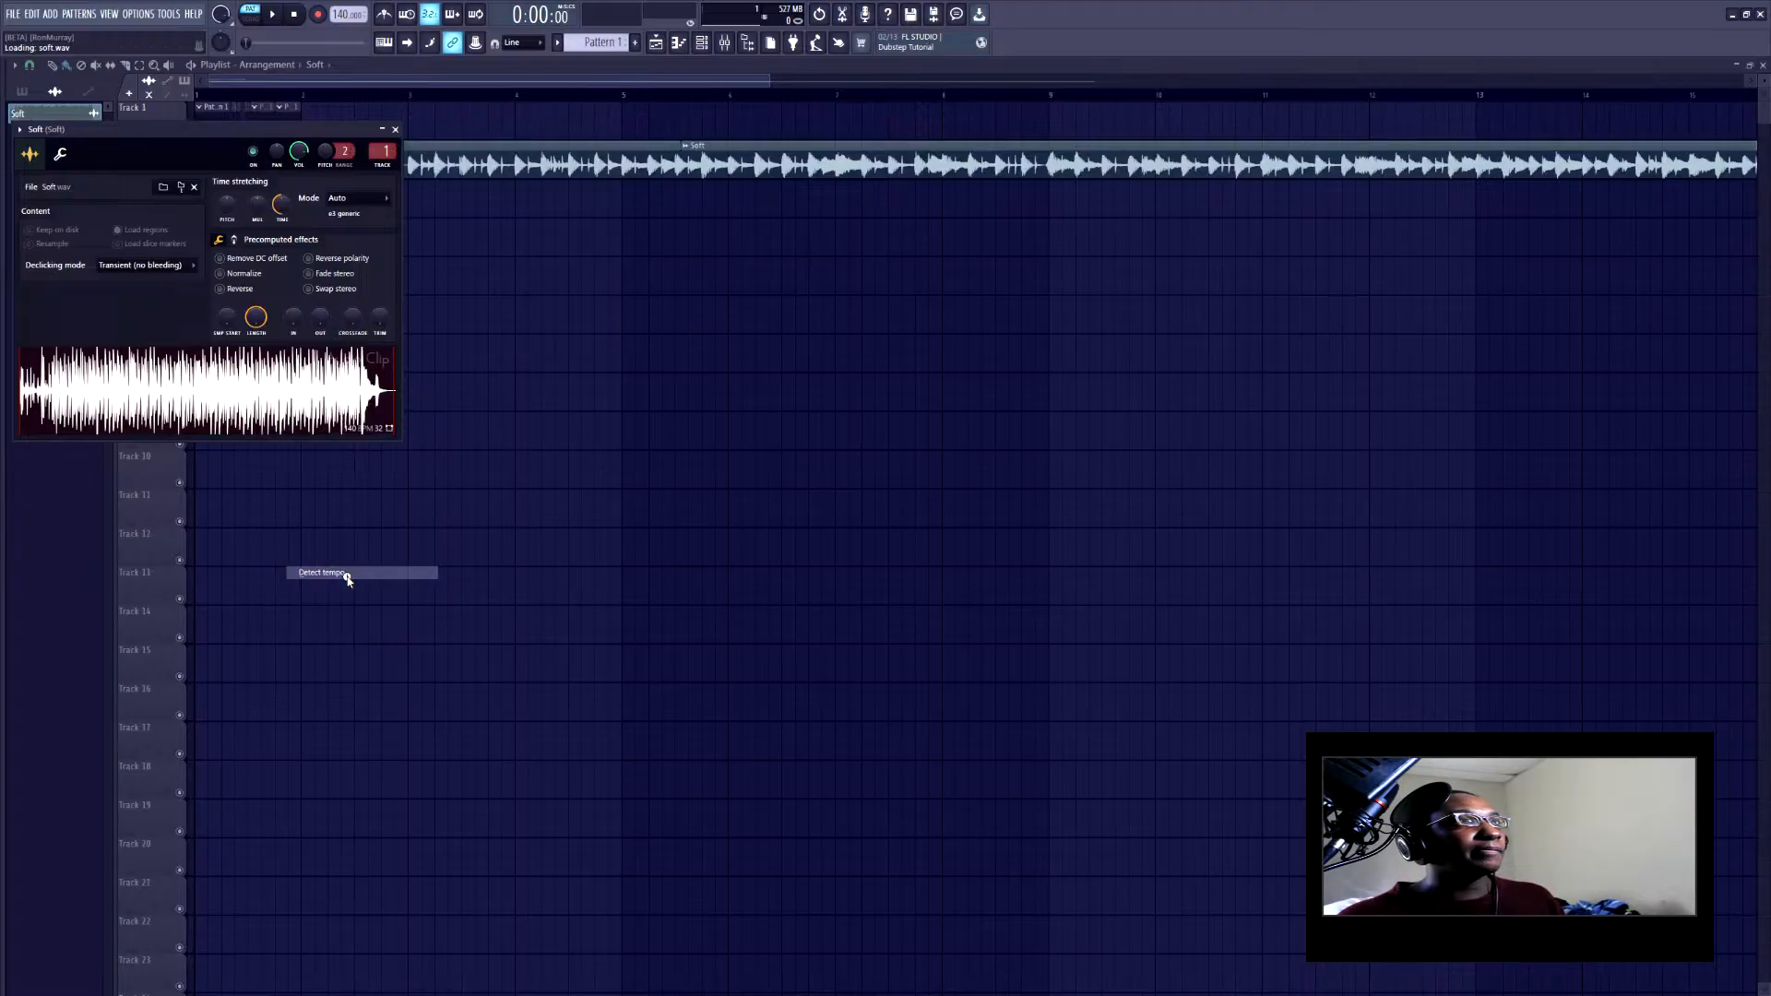
{"action": "left_click", "coordinate": [907, 515]}
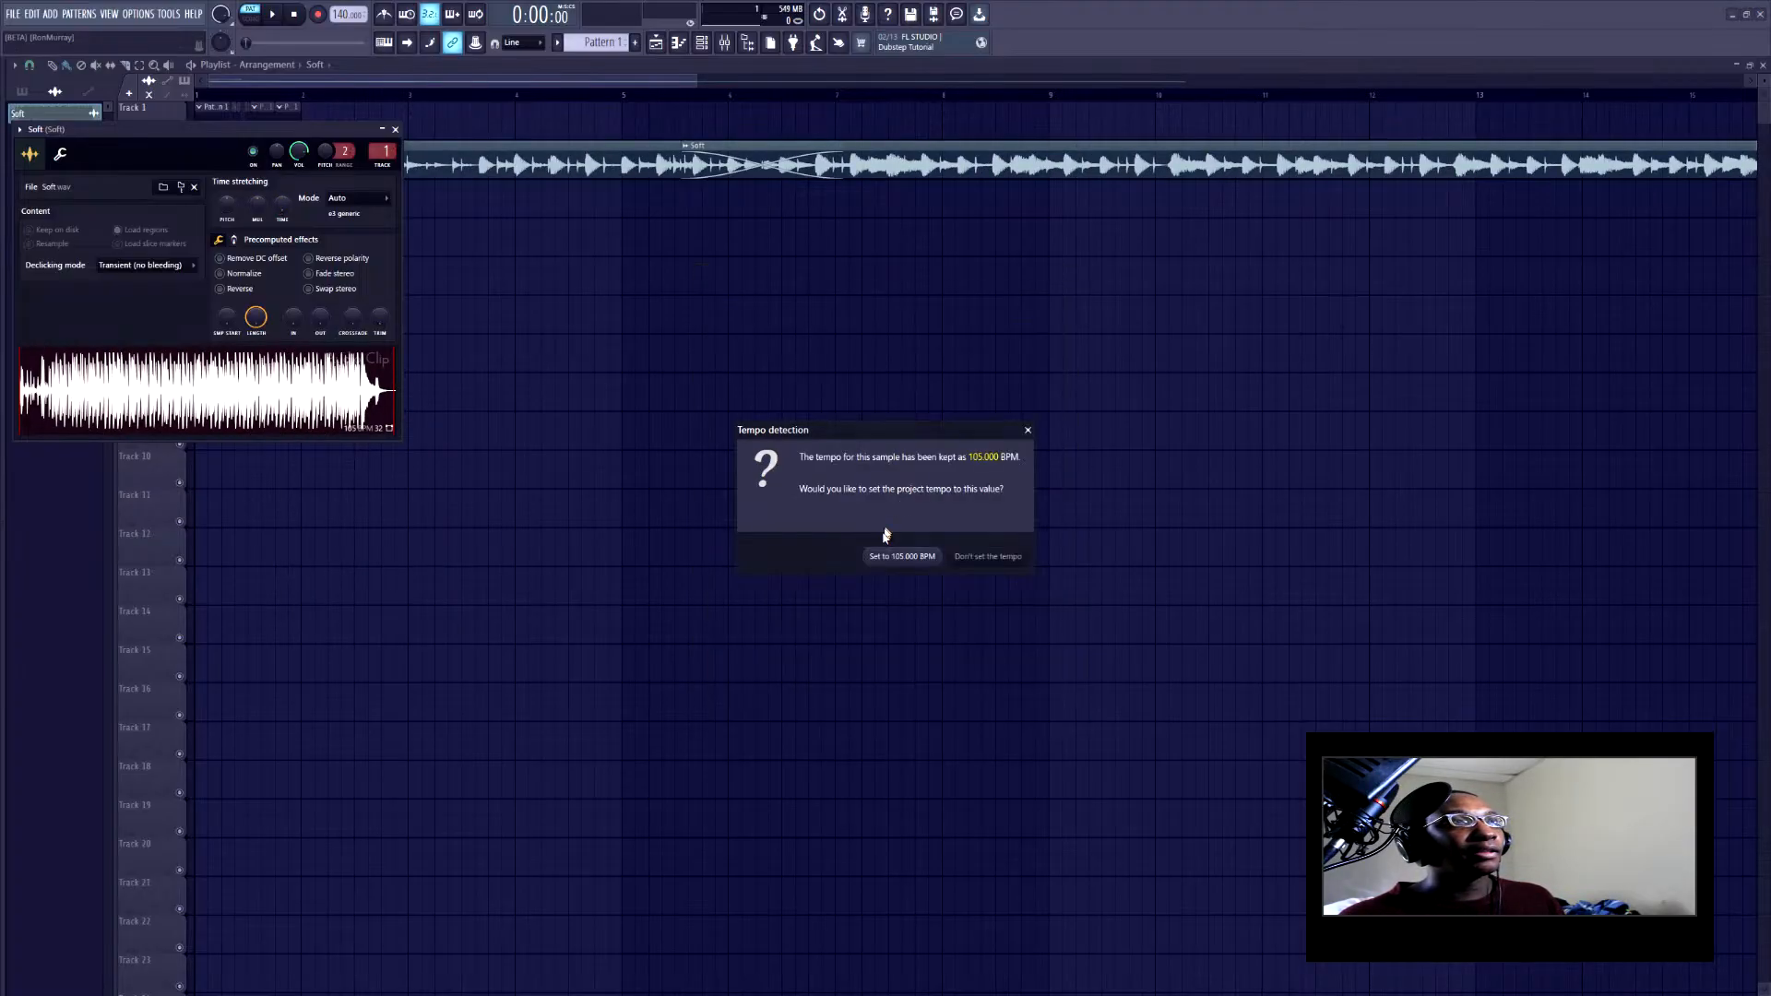
{"action": "left_click", "coordinate": [921, 560]}
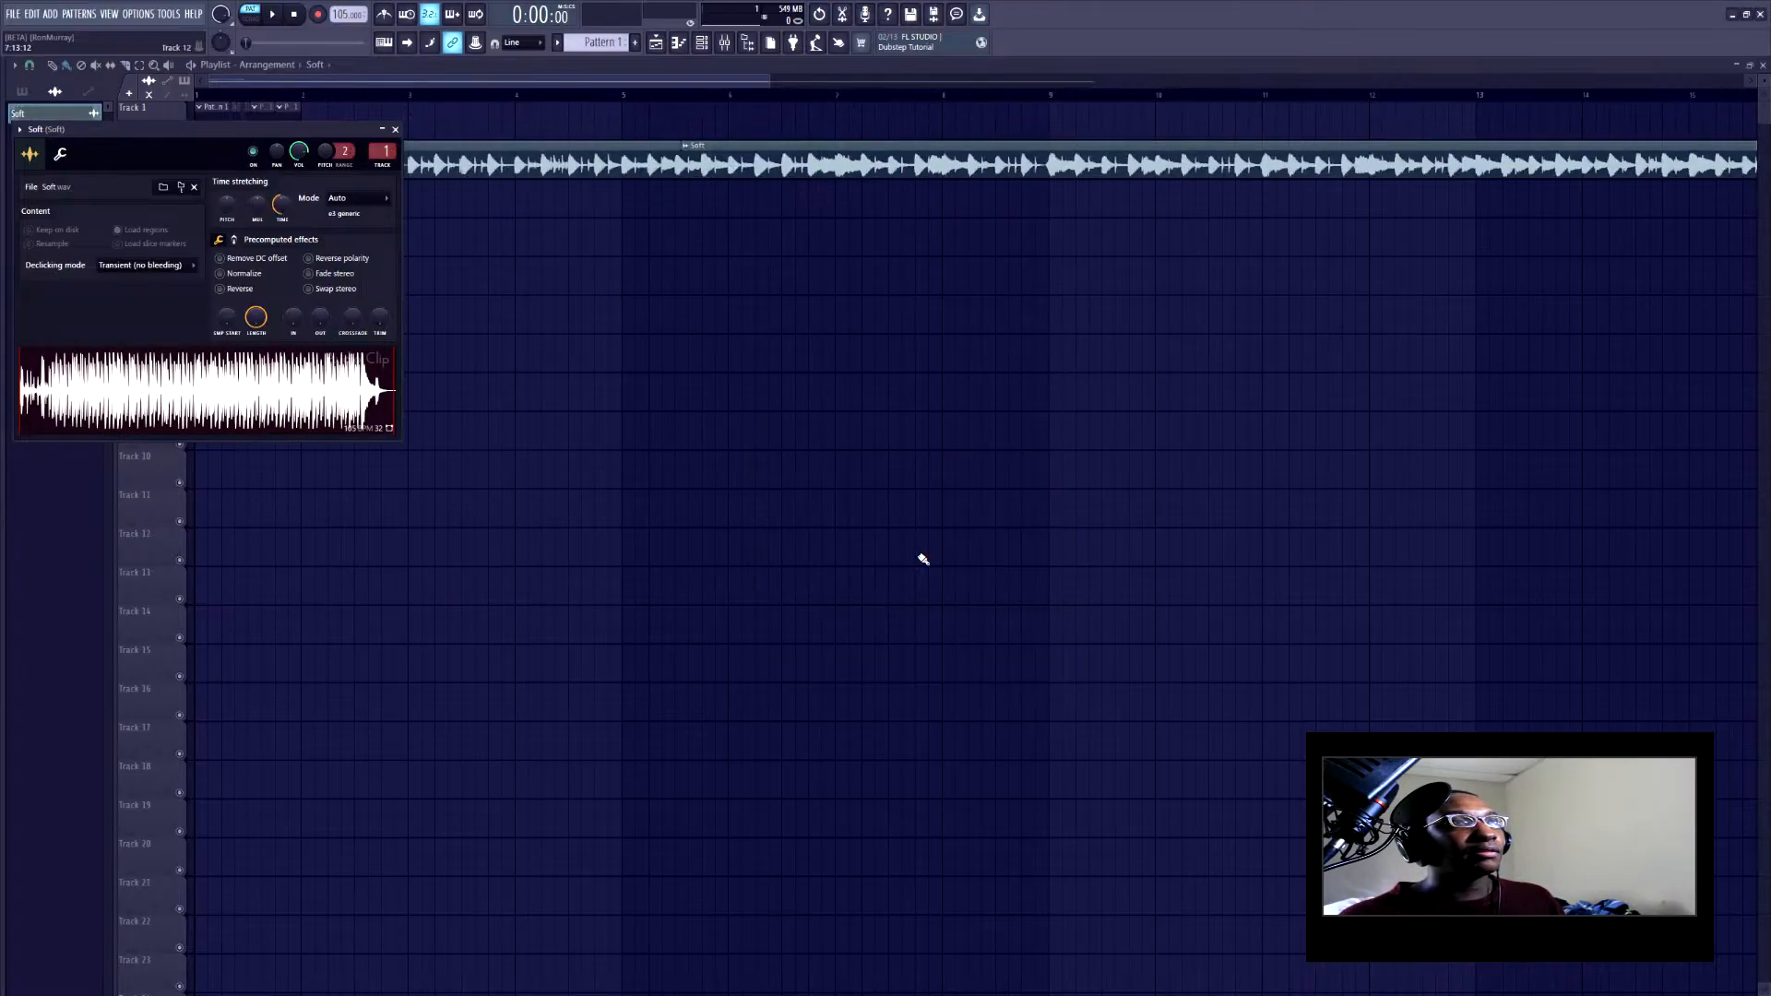
{"action": "left_click", "coordinate": [395, 129]}
Switch playback to song mode and audition the opening of the arrangement
{"action": "key", "text": "l"}
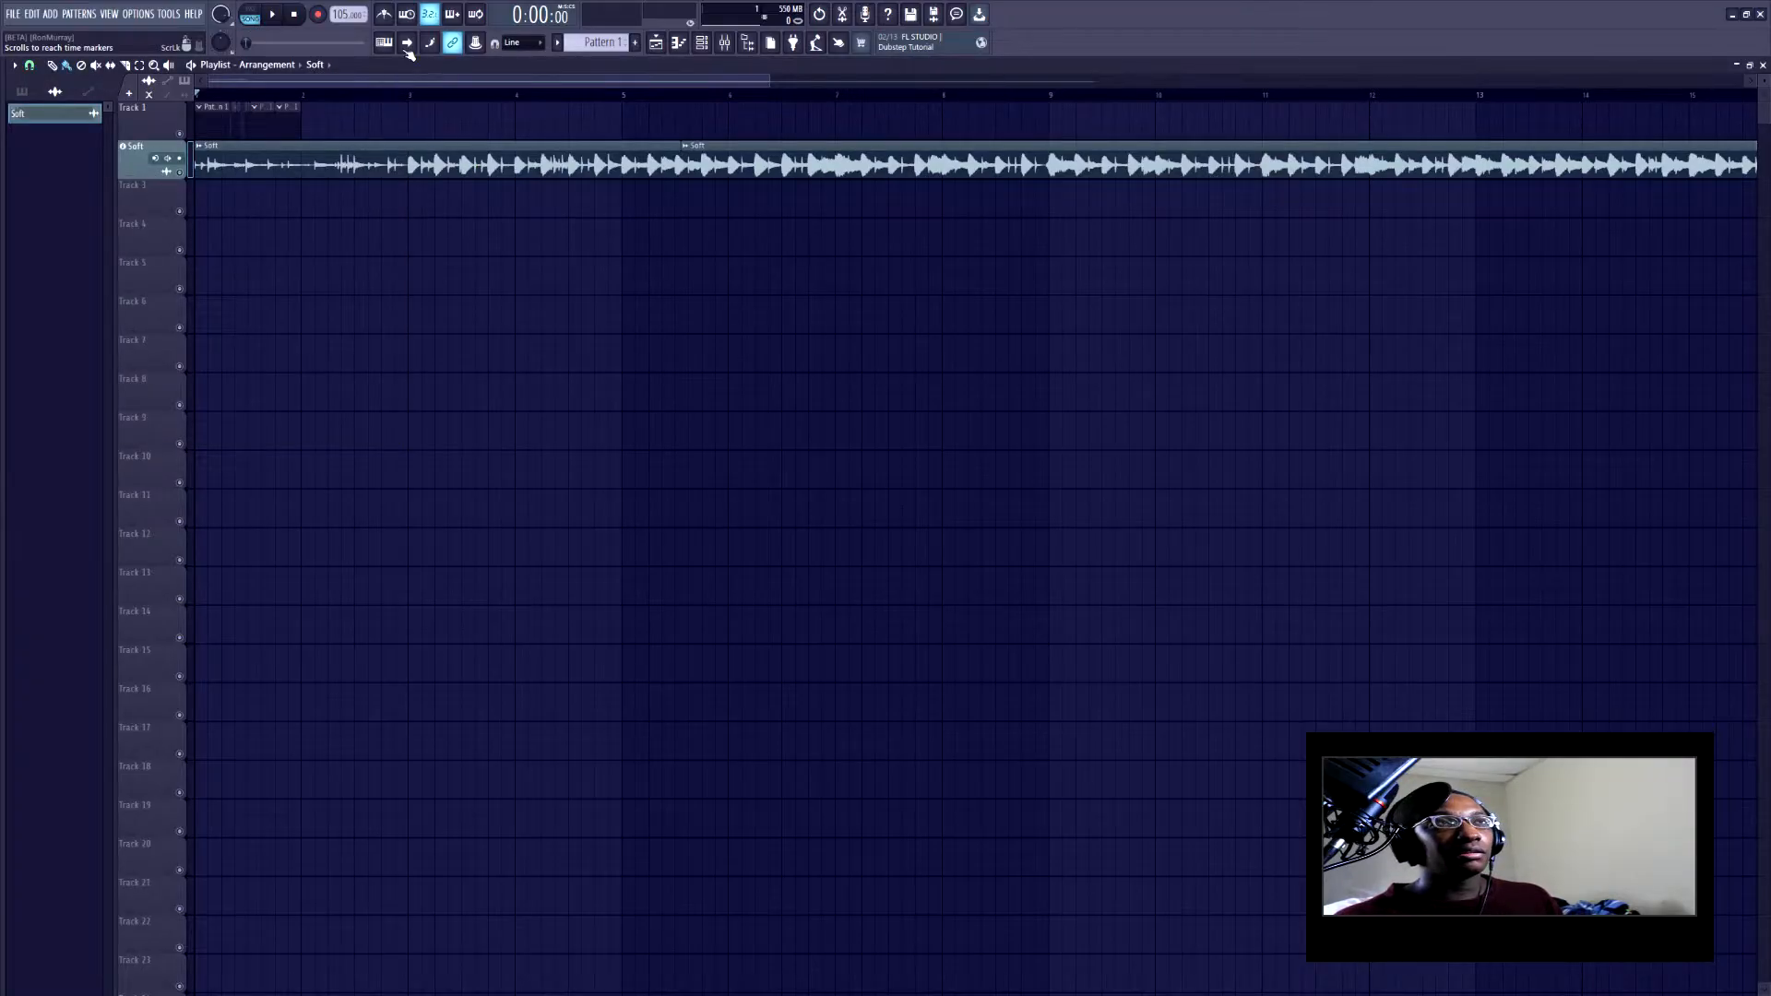
{"action": "key", "text": "space"}
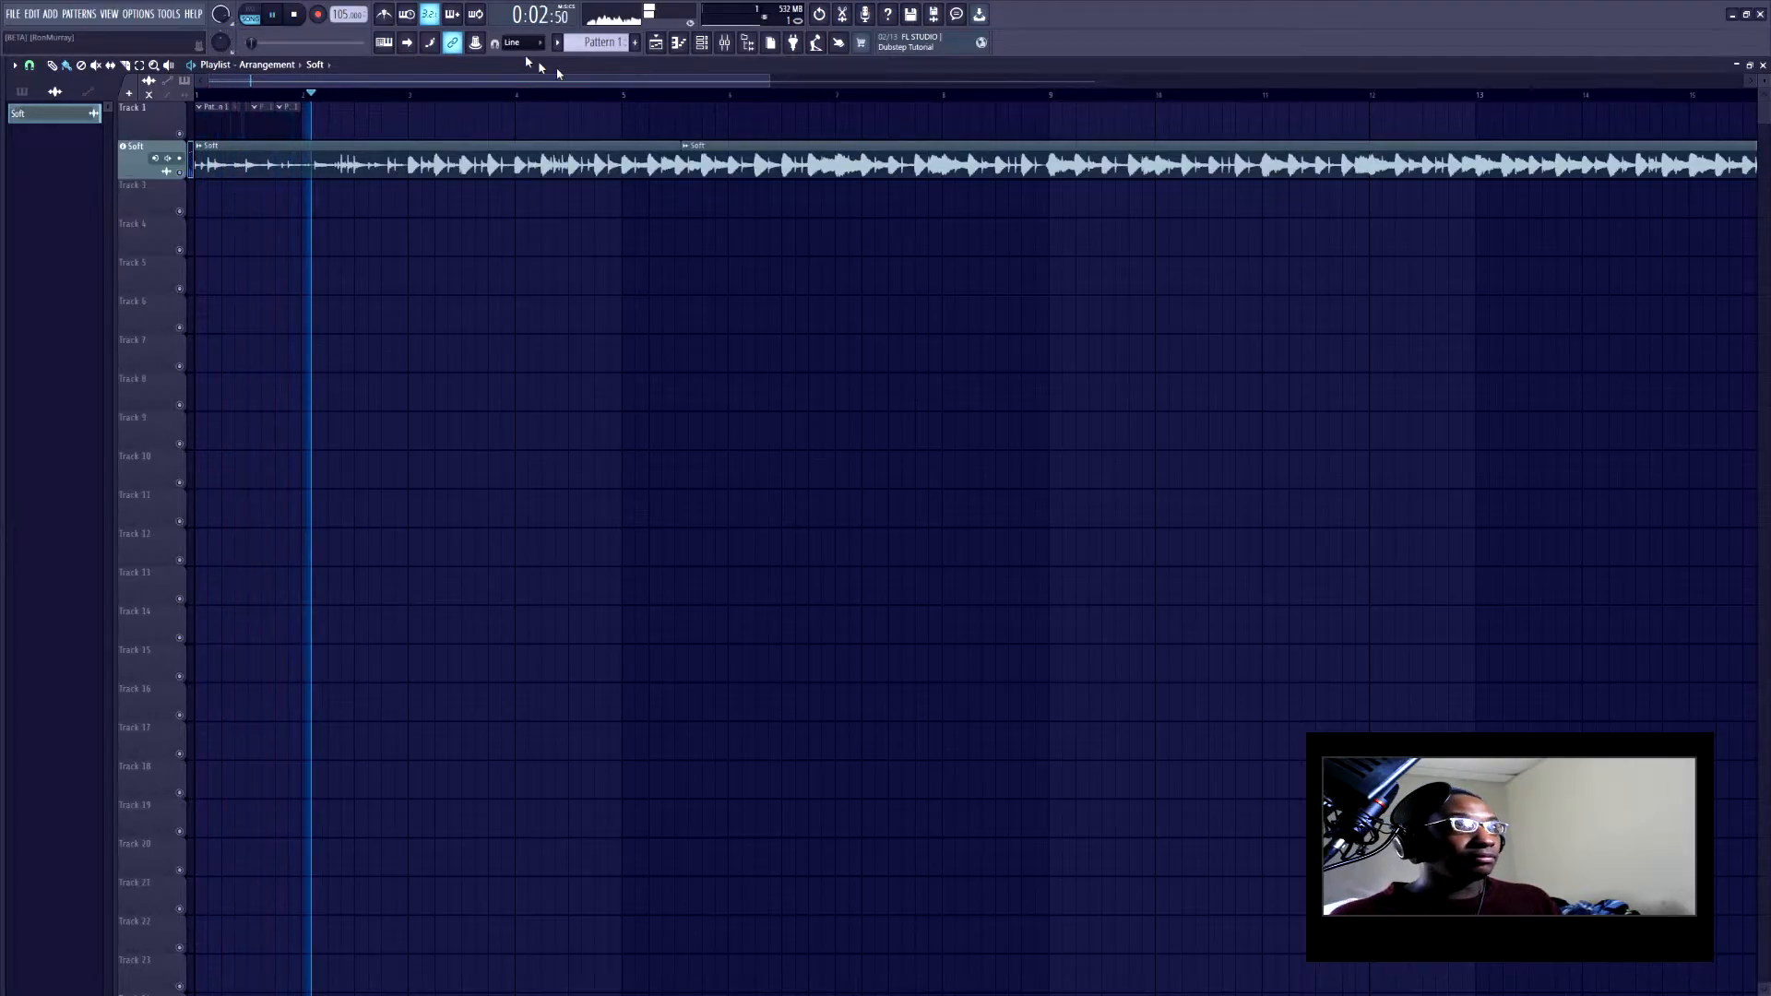
{"action": "left_click", "coordinate": [296, 16]}
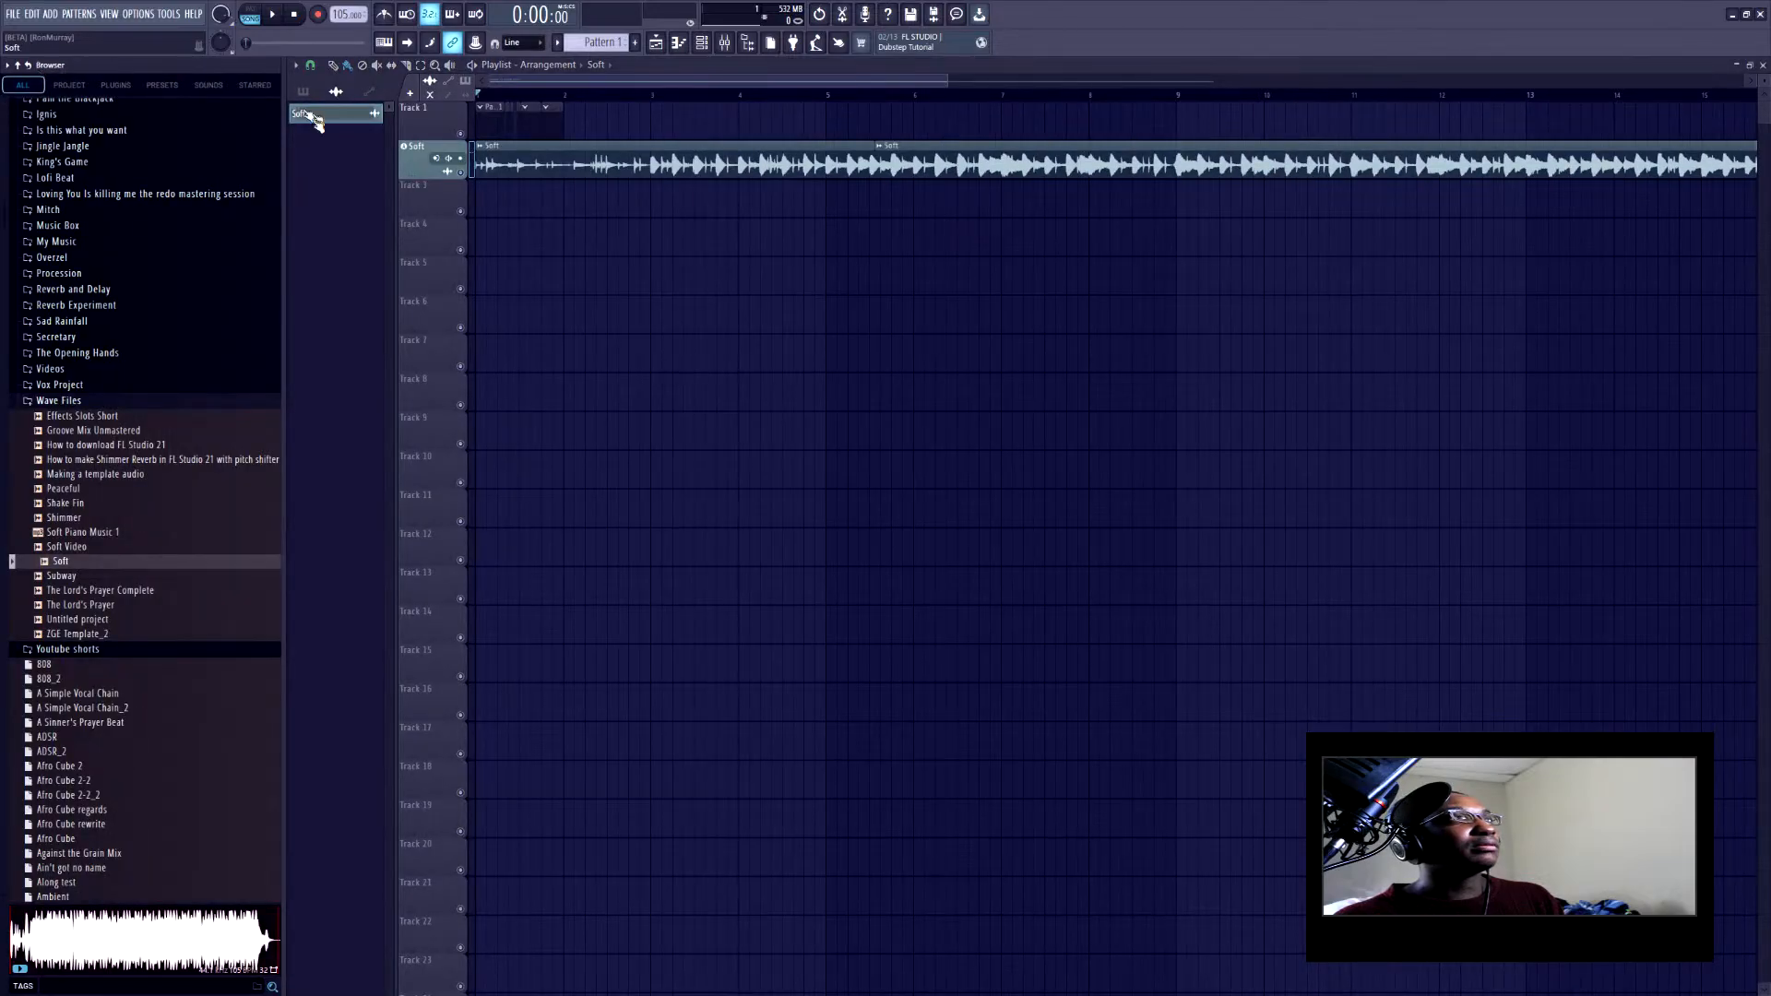
Use the Slice tool to cut the Soft clip on Track 2 at four points between bars 7 and 9
{"action": "left_click", "coordinate": [125, 66]}
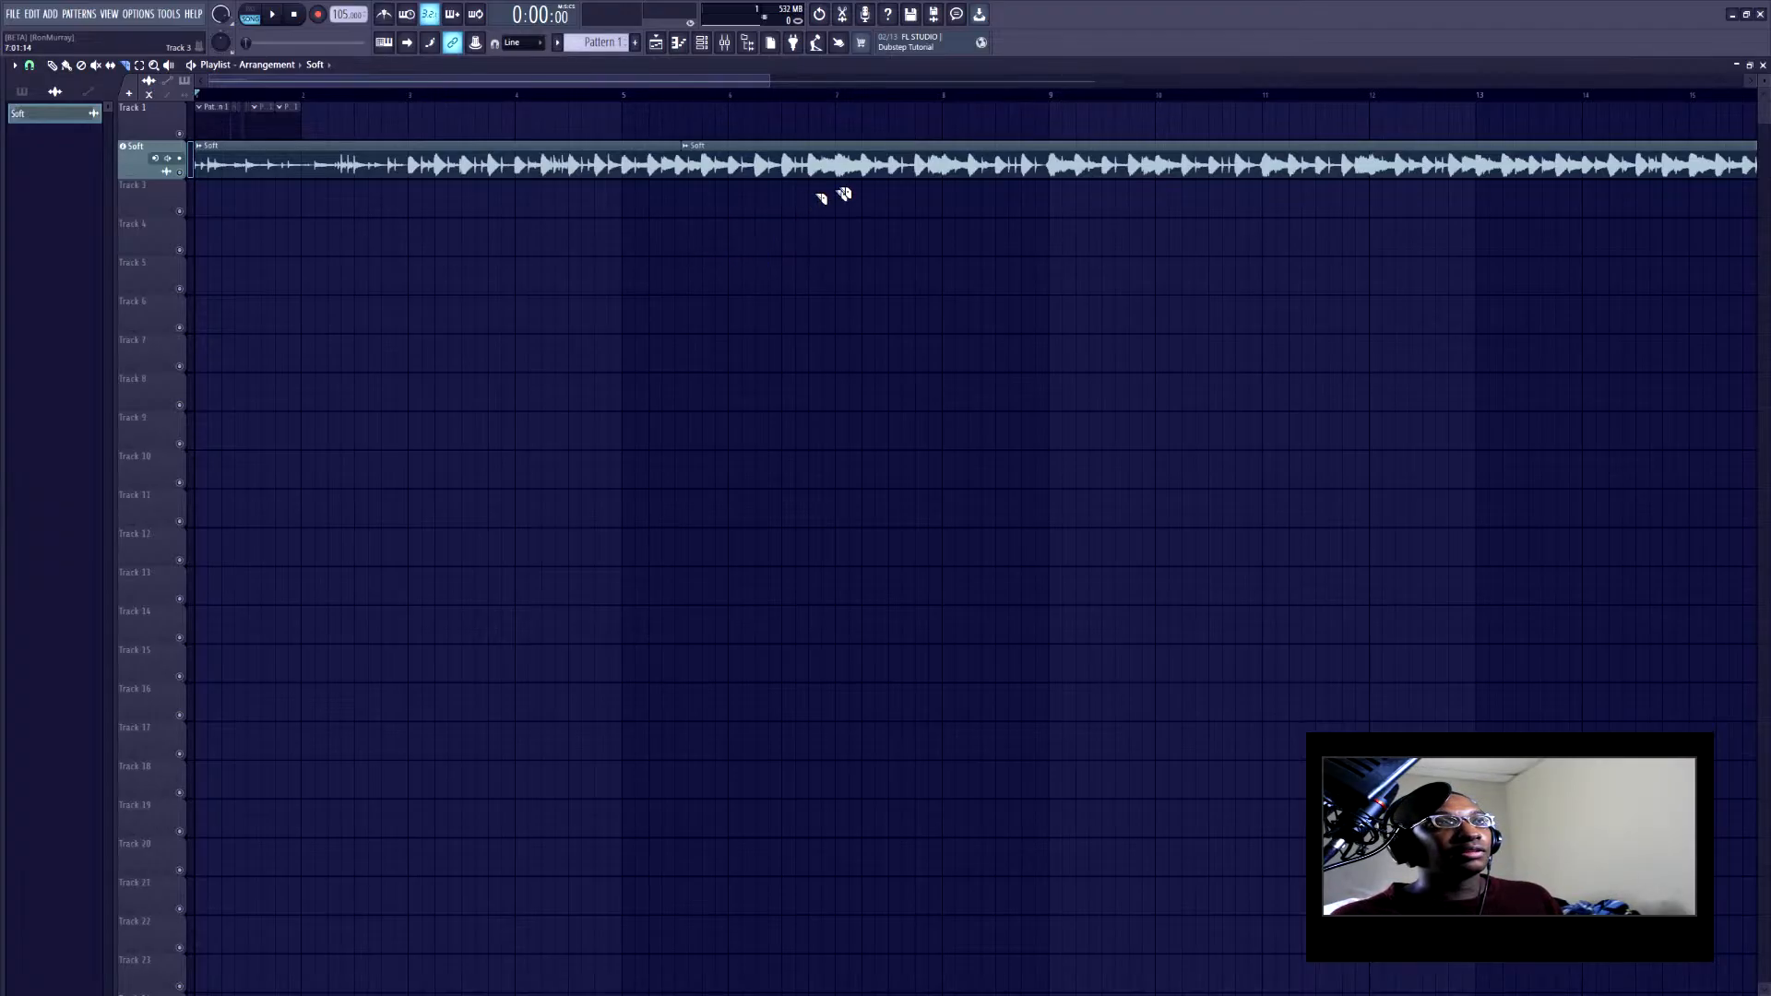
{"action": "left_click", "coordinate": [833, 166]}
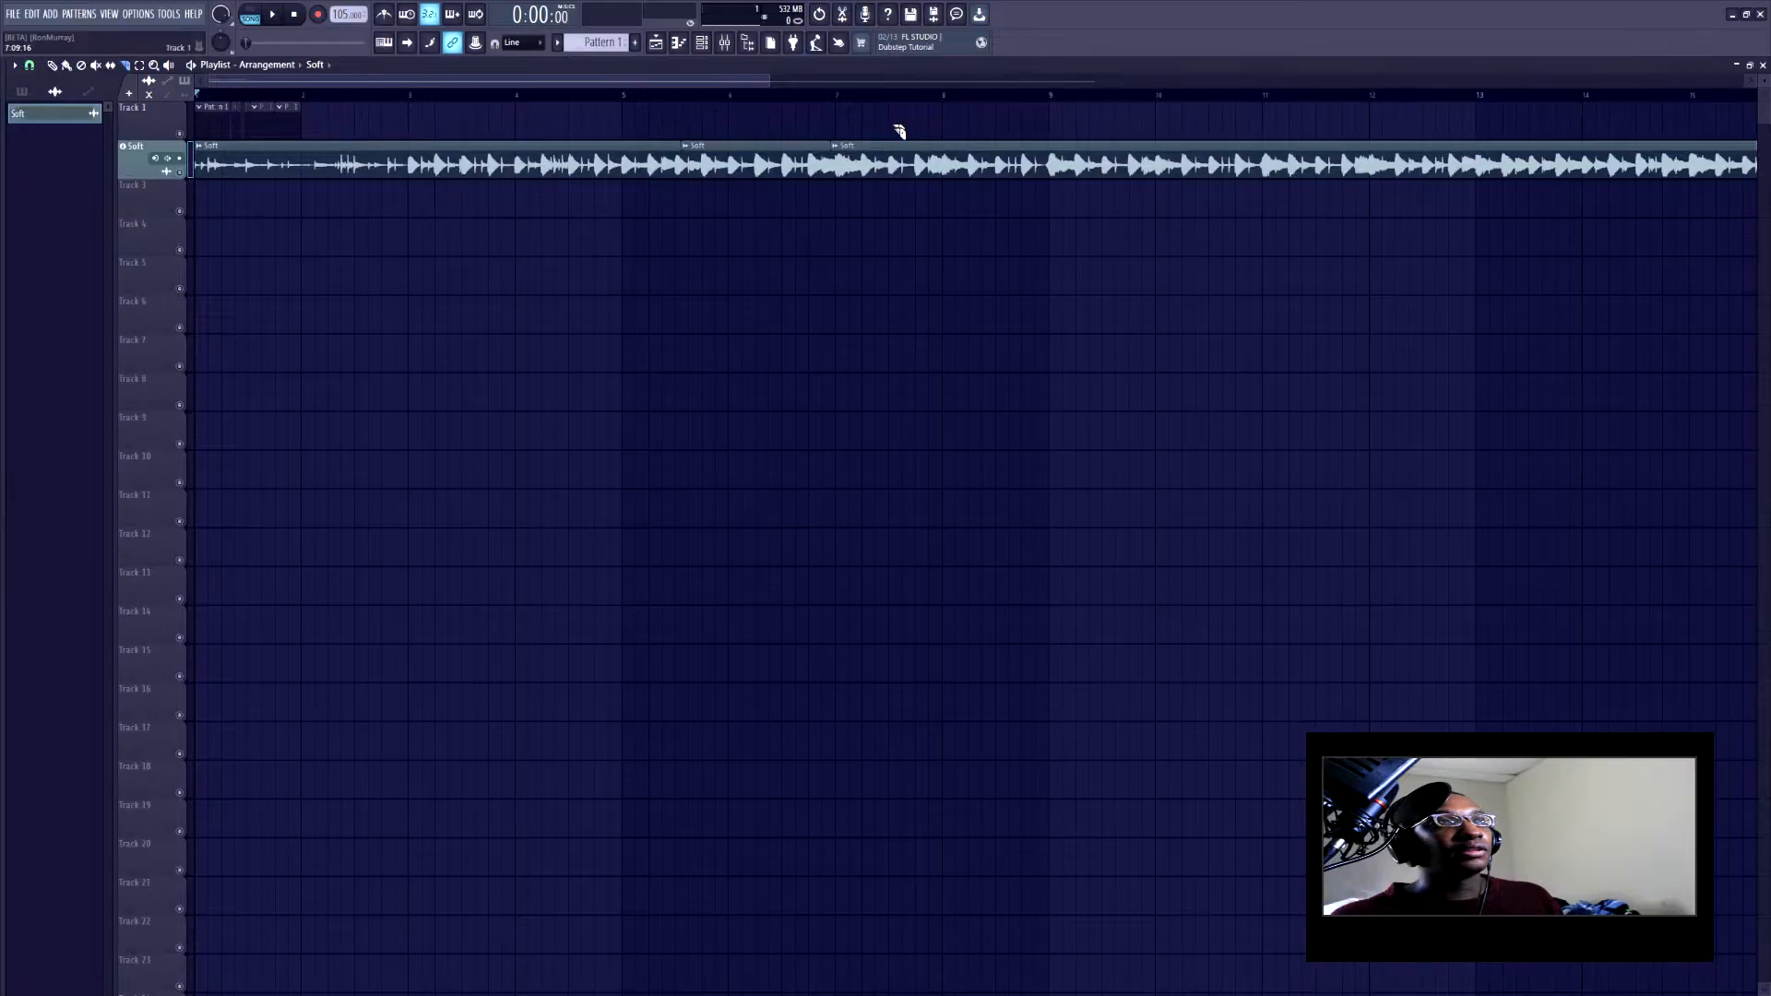
{"action": "left_click", "coordinate": [909, 158]}
{"action": "left_click", "coordinate": [993, 155]}
{"action": "left_click", "coordinate": [1065, 159]}
Cut more slices into the Soft clip between bars 5 and 7 and remove two short pieces within bar 7
{"action": "left_click_drag", "start_coordinate": [1009, 323], "coordinate": [914, 295]}
{"action": "left_click_drag", "start_coordinate": [907, 159], "coordinate": [747, 146]}
{"action": "right_click", "coordinate": [835, 158]}
{"action": "left_click", "coordinate": [868, 123]}
{"action": "left_click_drag", "start_coordinate": [722, 205], "coordinate": [648, 136]}
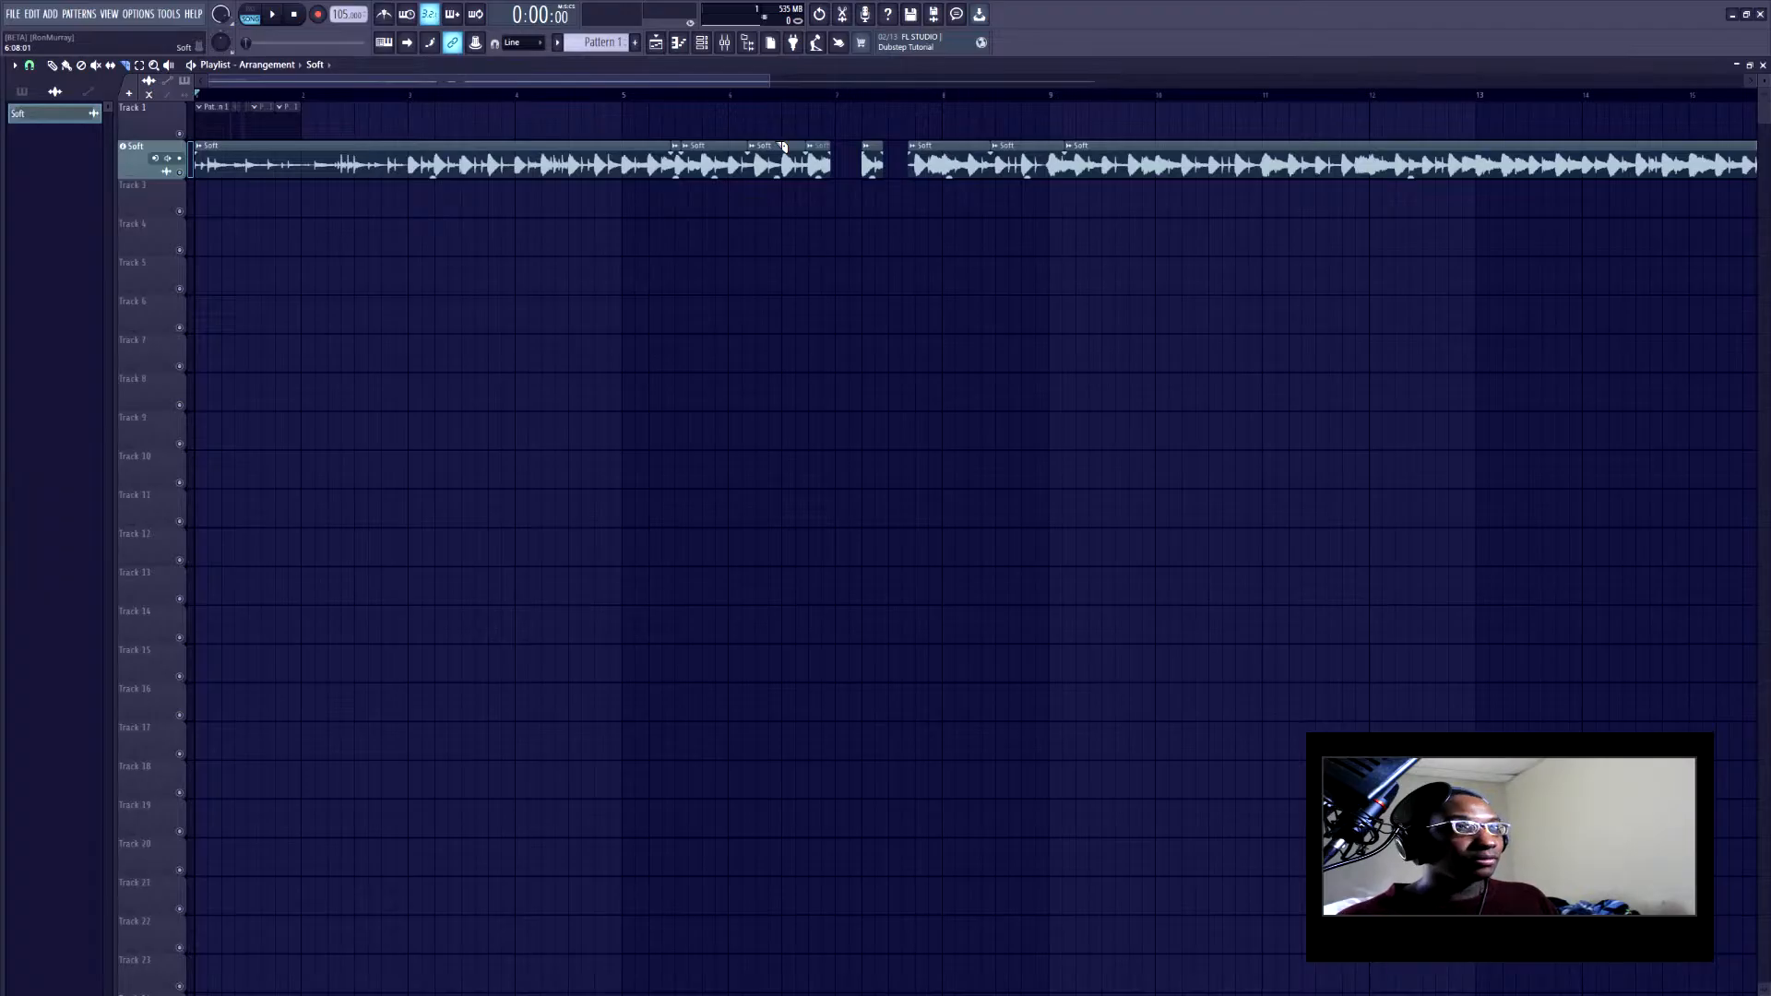
Load FL Studio Mobile Rack FX into the first effect slot of the Soft mixer track using the visual plugin picker
{"action": "left_click", "coordinate": [725, 43]}
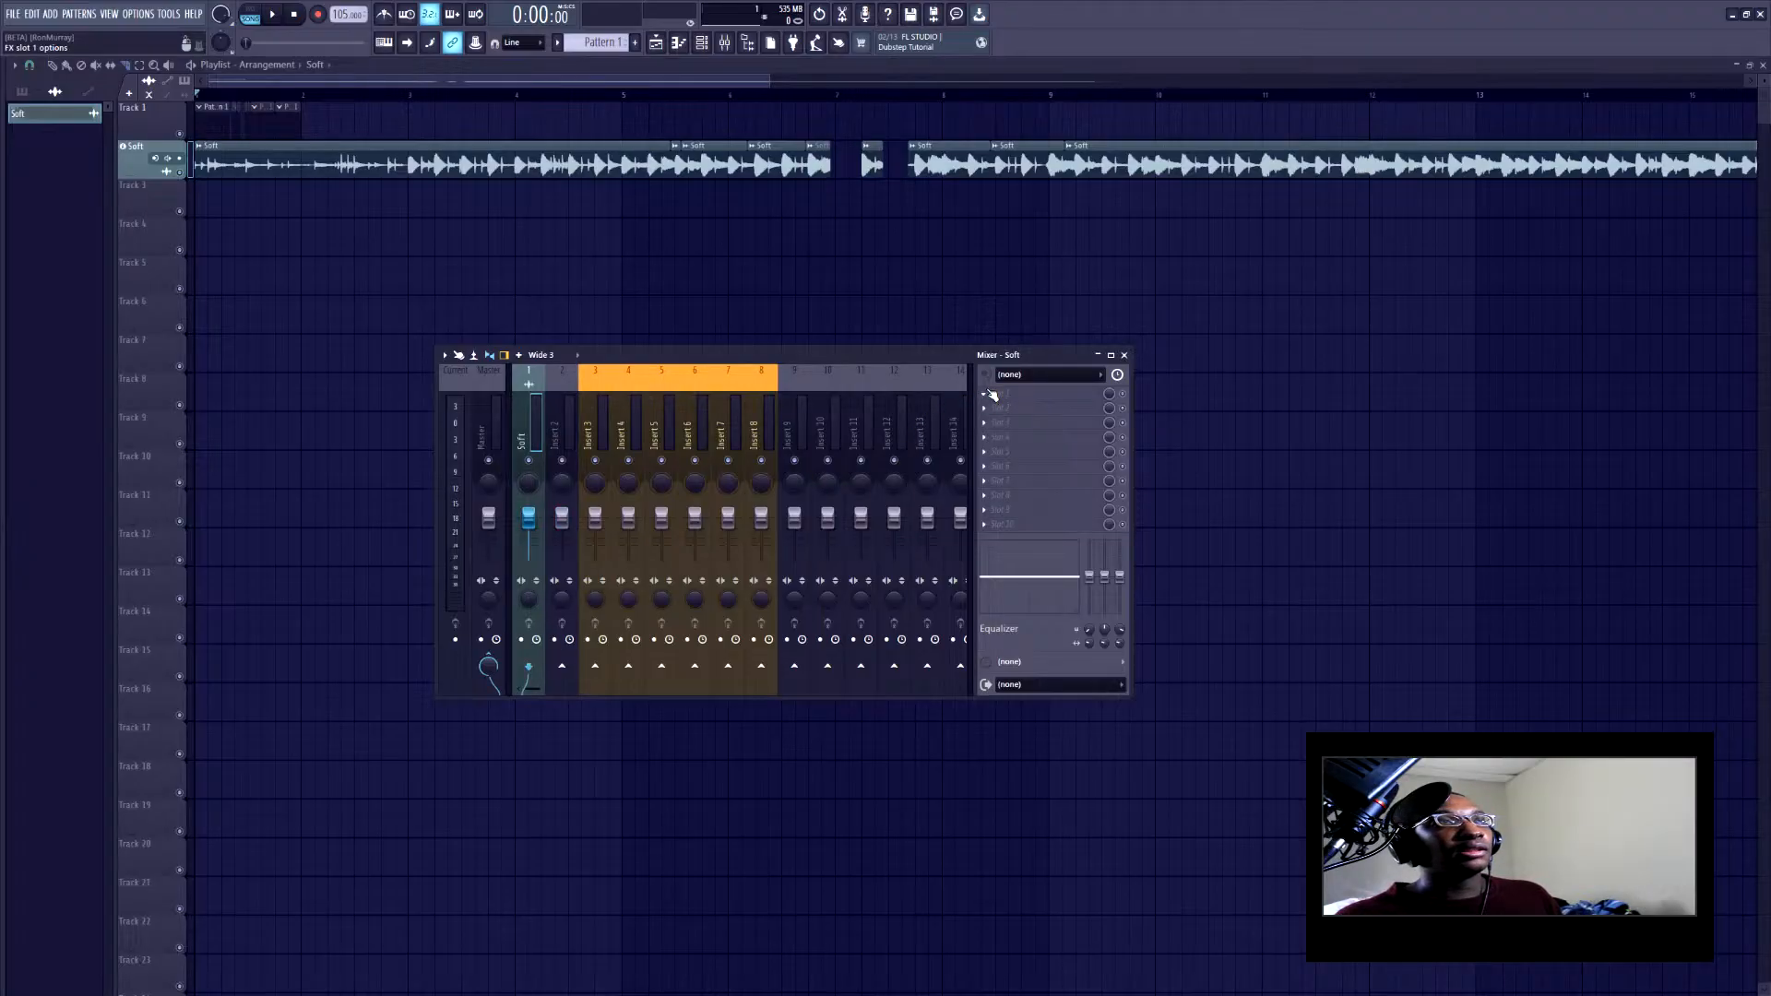
{"action": "left_click", "coordinate": [990, 395]}
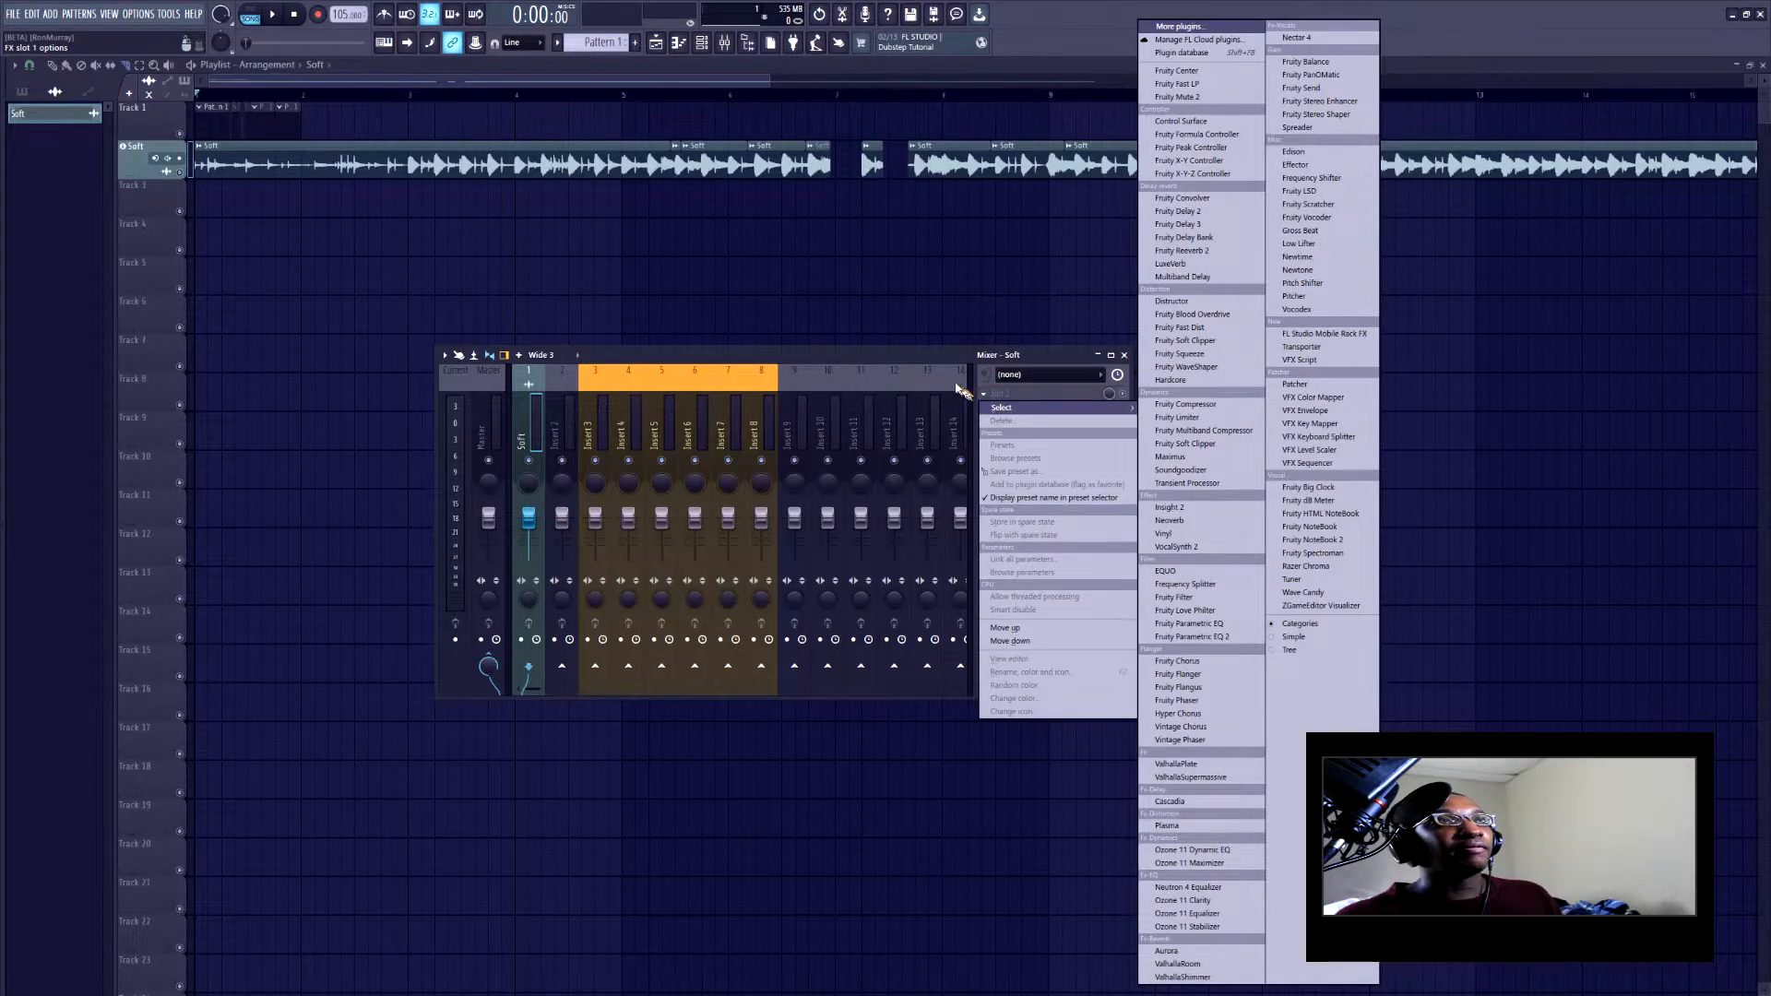
{"action": "left_click", "coordinate": [962, 392]}
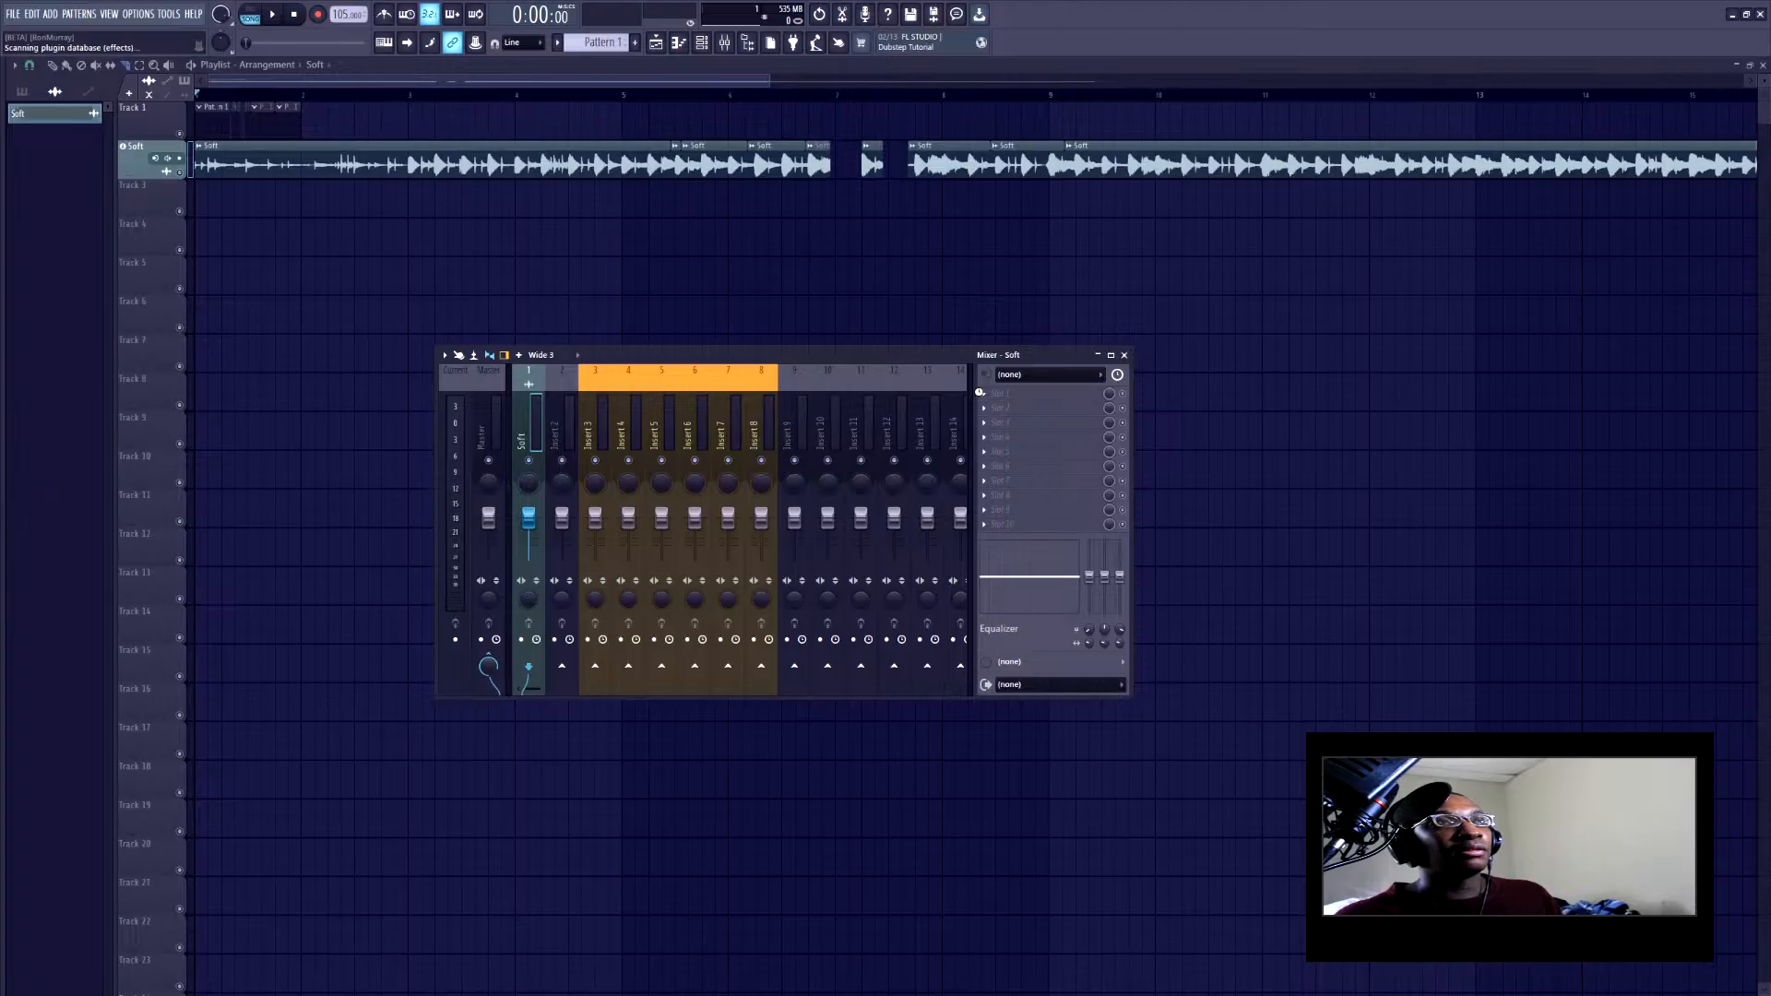
{"action": "key", "text": "F8"}
{"action": "left_click", "coordinate": [1562, 764]}
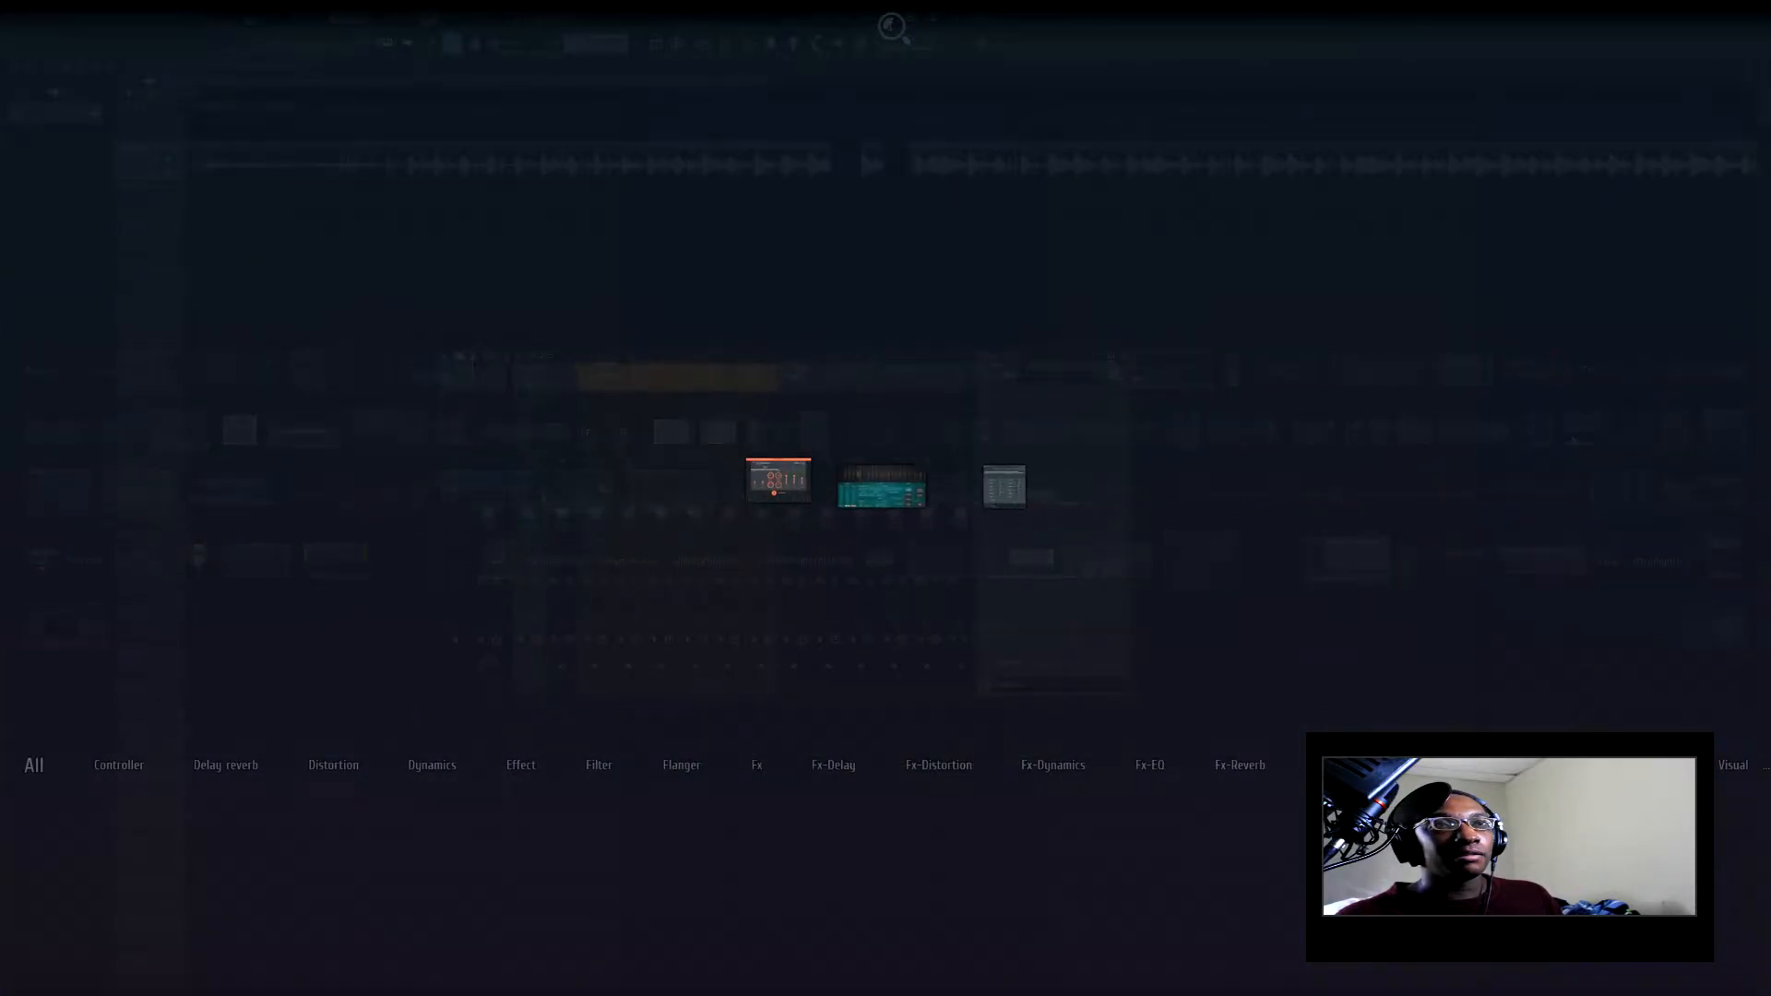
{"action": "left_click", "coordinate": [799, 503]}
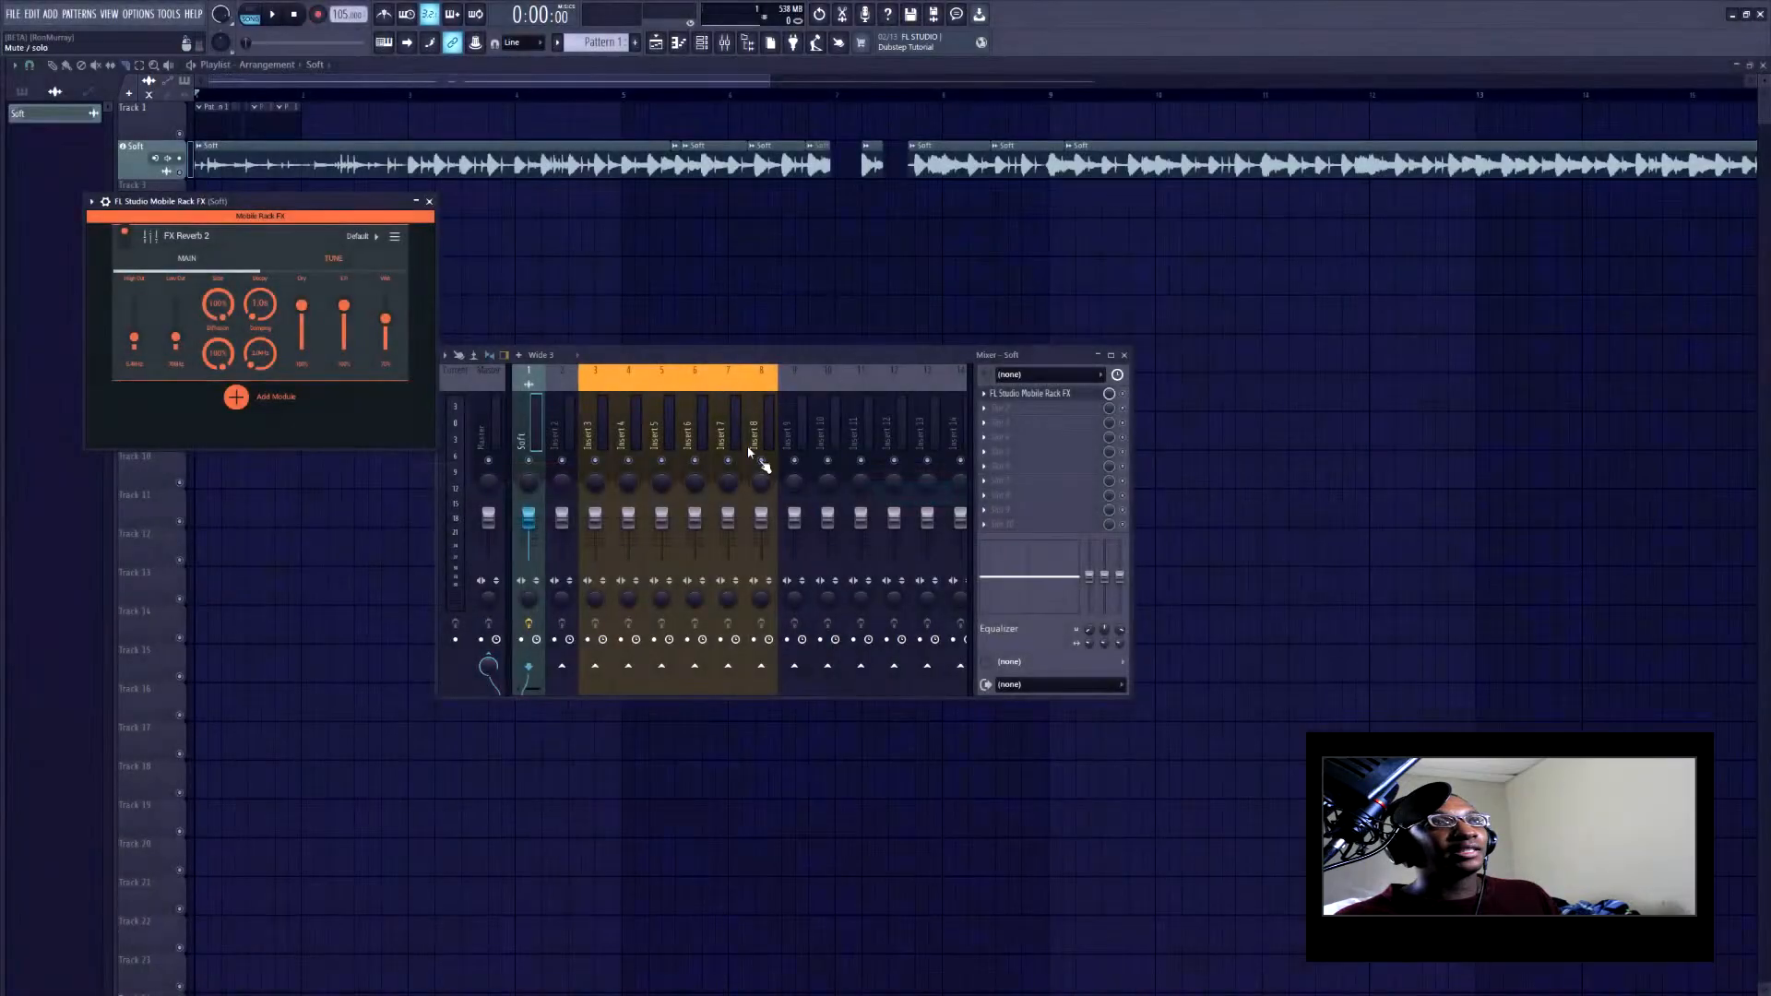
Move the Mobile Rack FX window over the mixer, make it taller and delete its FX Reverb 2 module
{"action": "left_click_drag", "start_coordinate": [299, 200], "coordinate": [972, 291]}
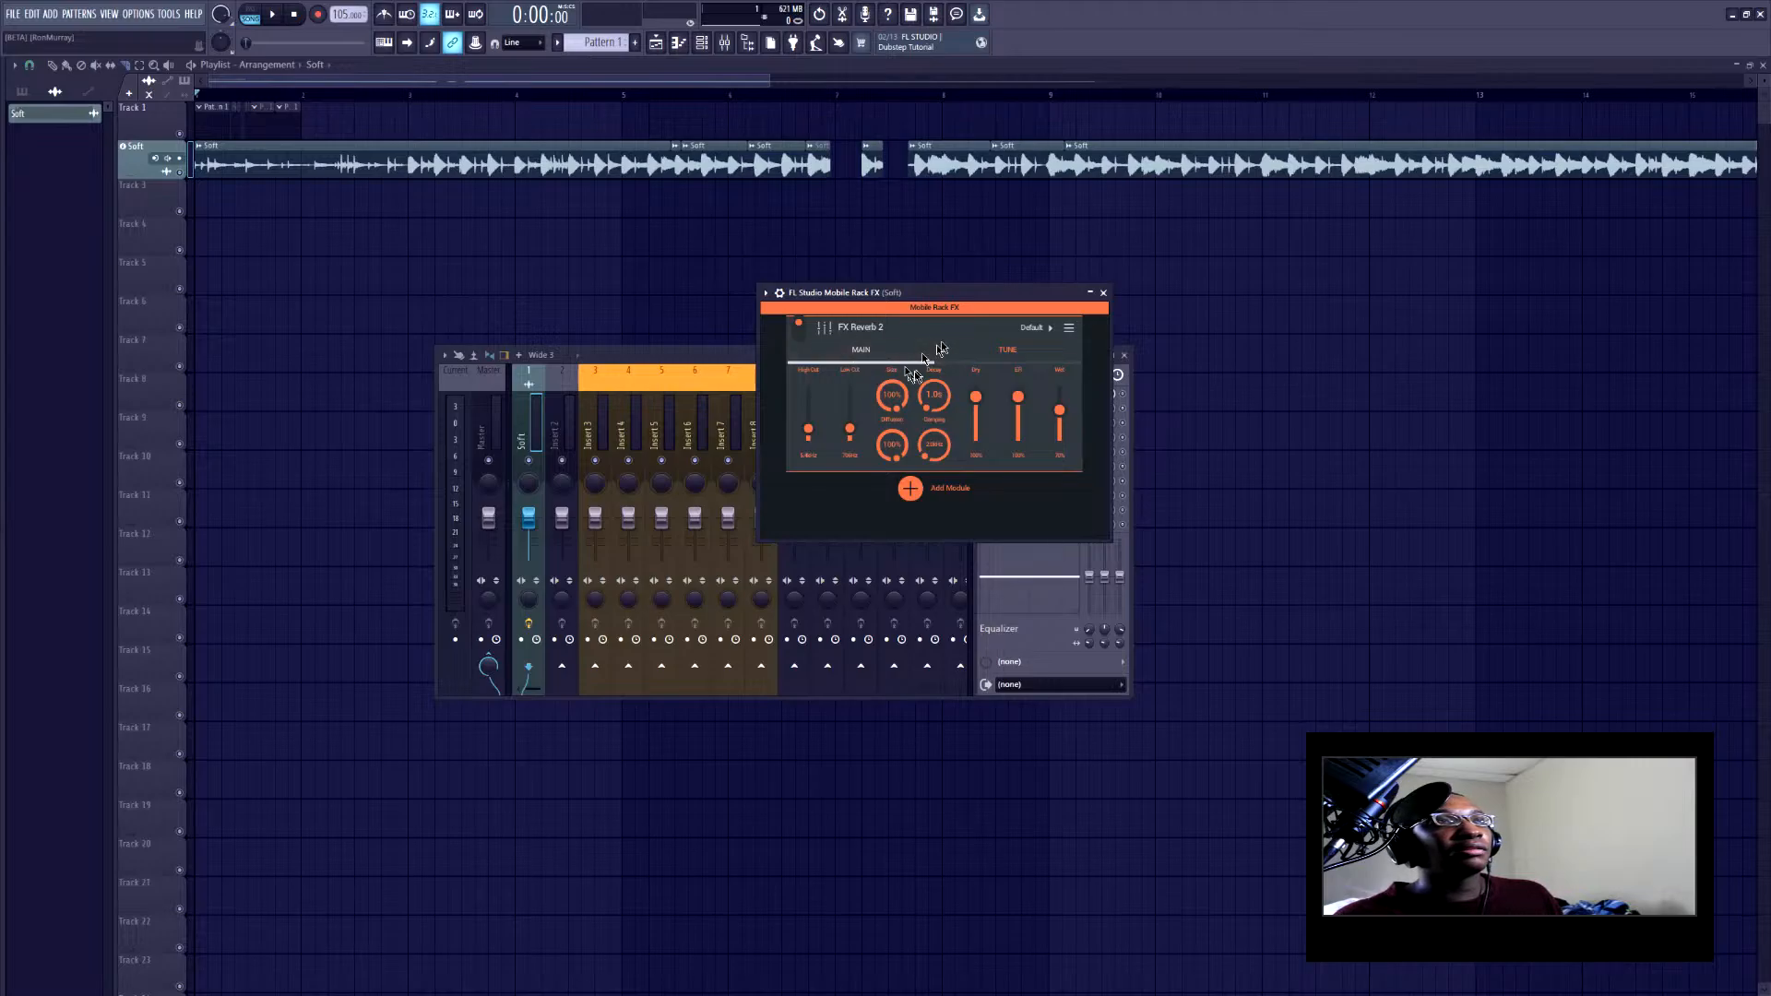
{"action": "left_click", "coordinate": [1067, 327]}
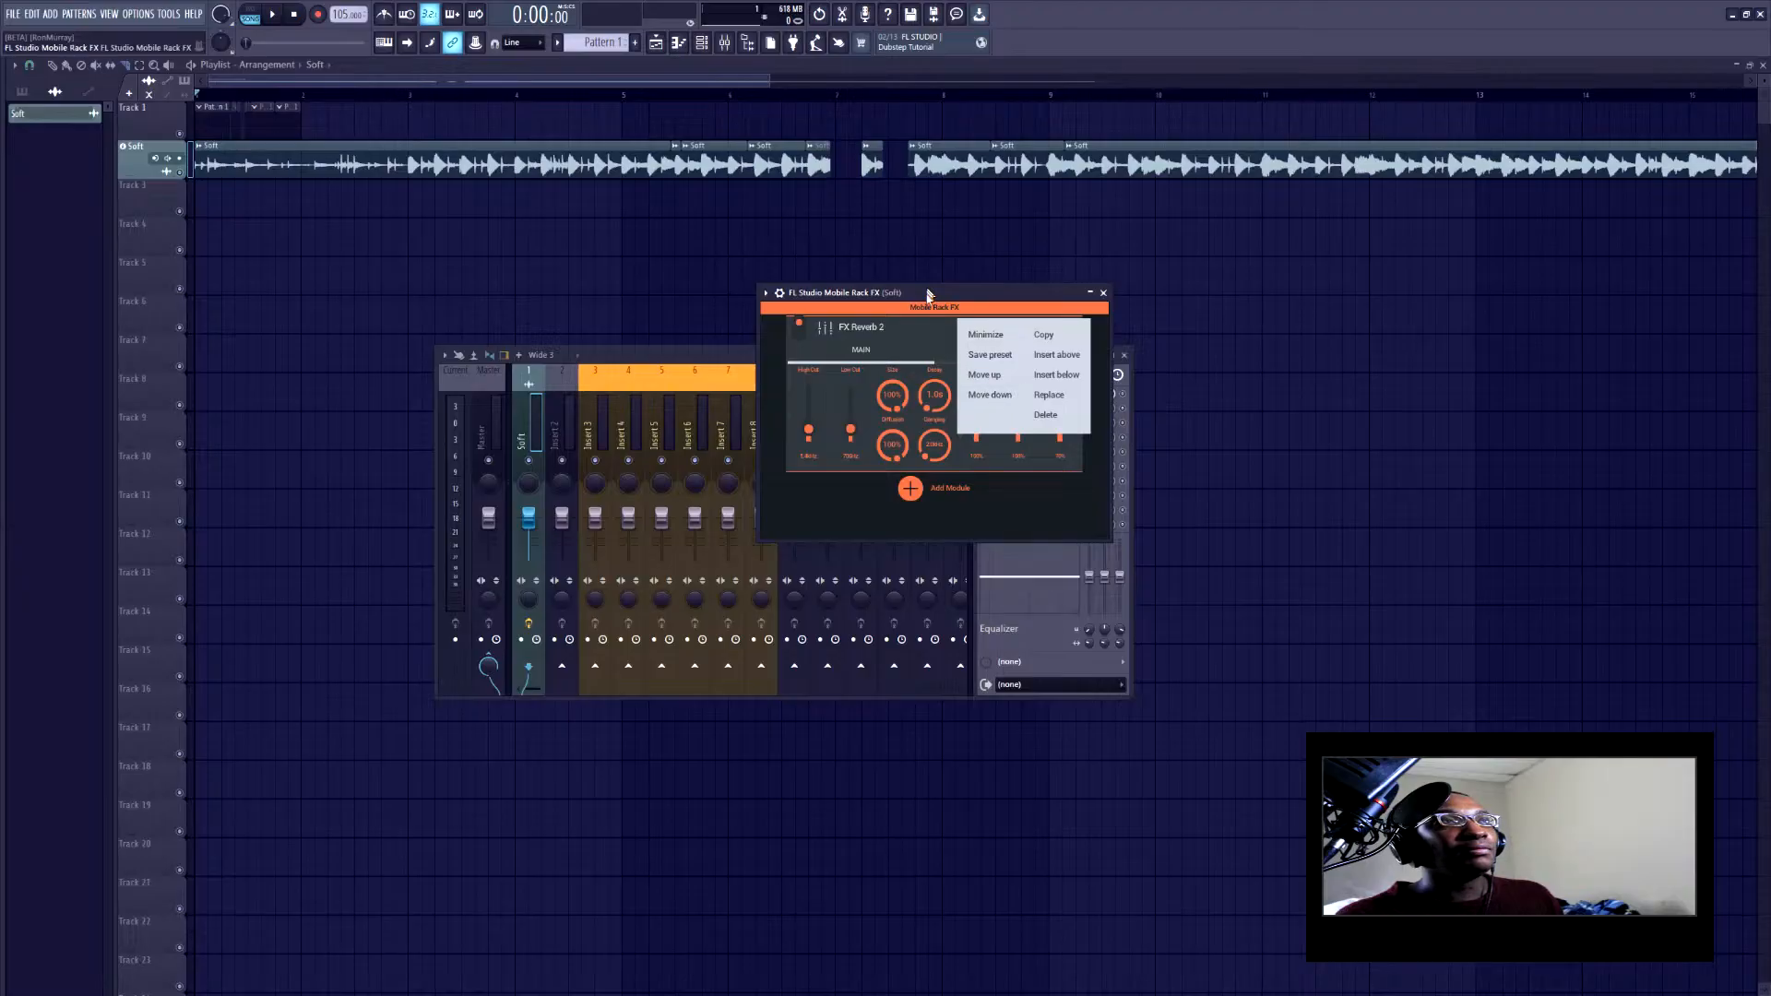
{"action": "left_click_drag", "start_coordinate": [926, 292], "coordinate": [930, 294]}
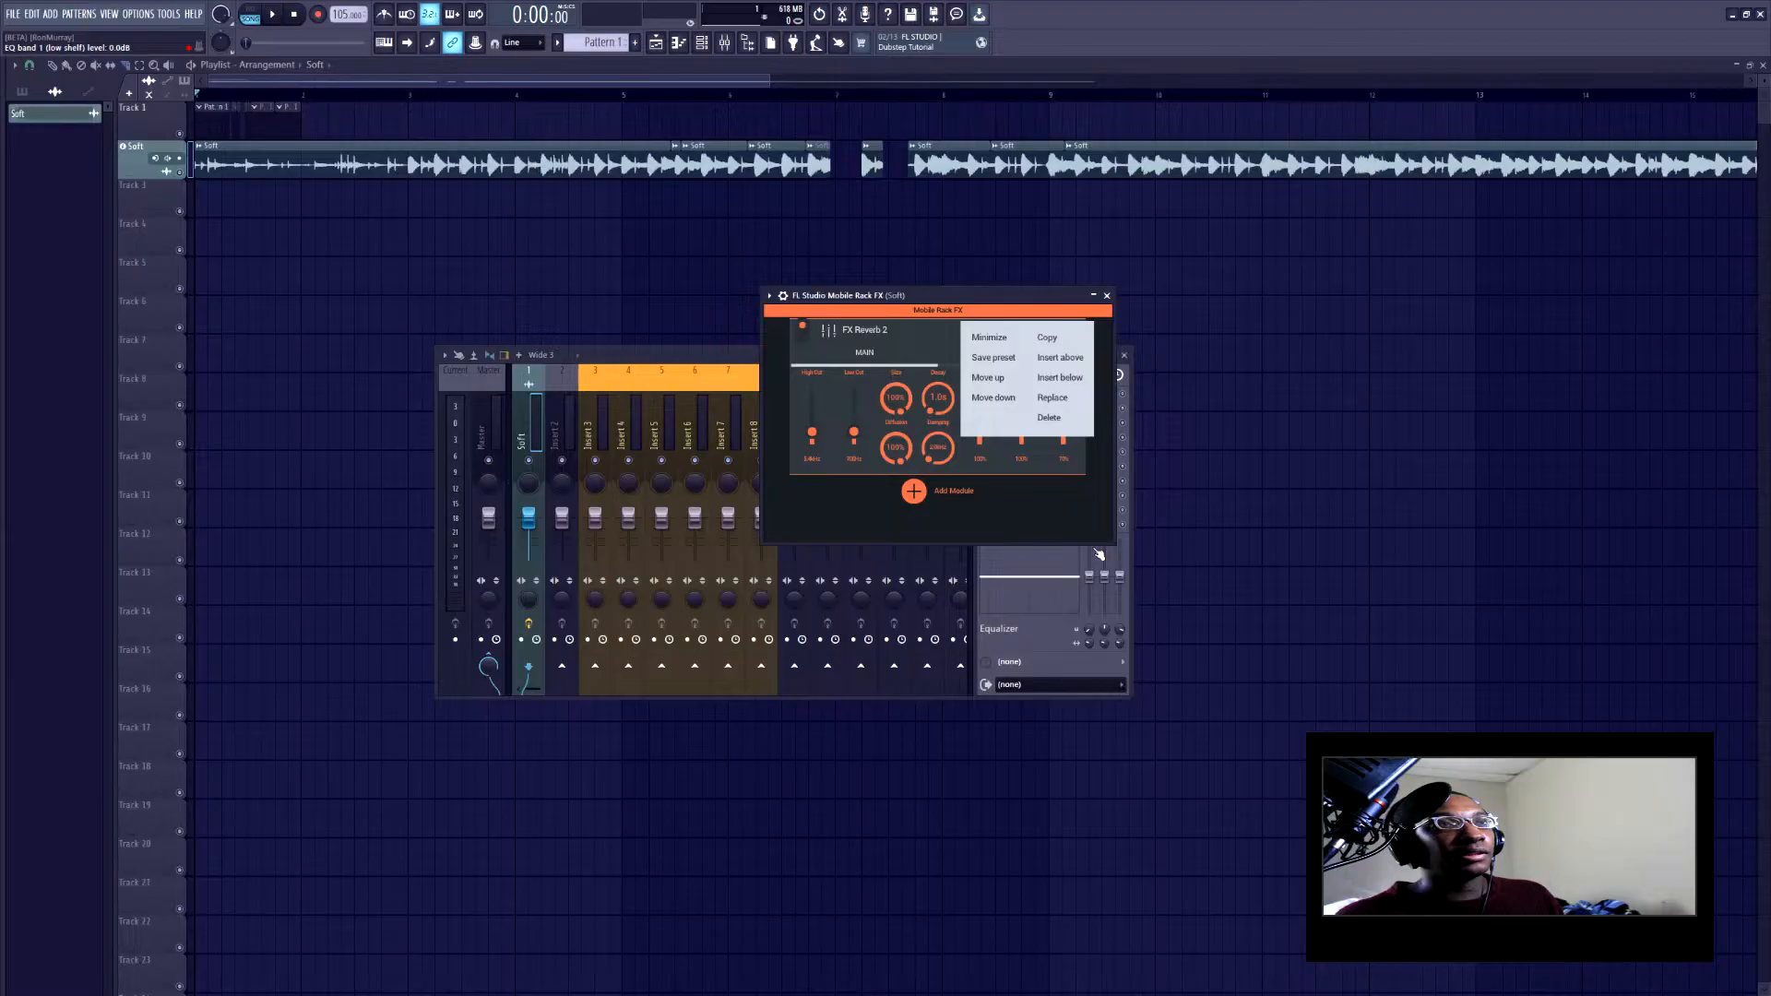
{"action": "left_click_drag", "start_coordinate": [1102, 546], "coordinate": [1070, 631]}
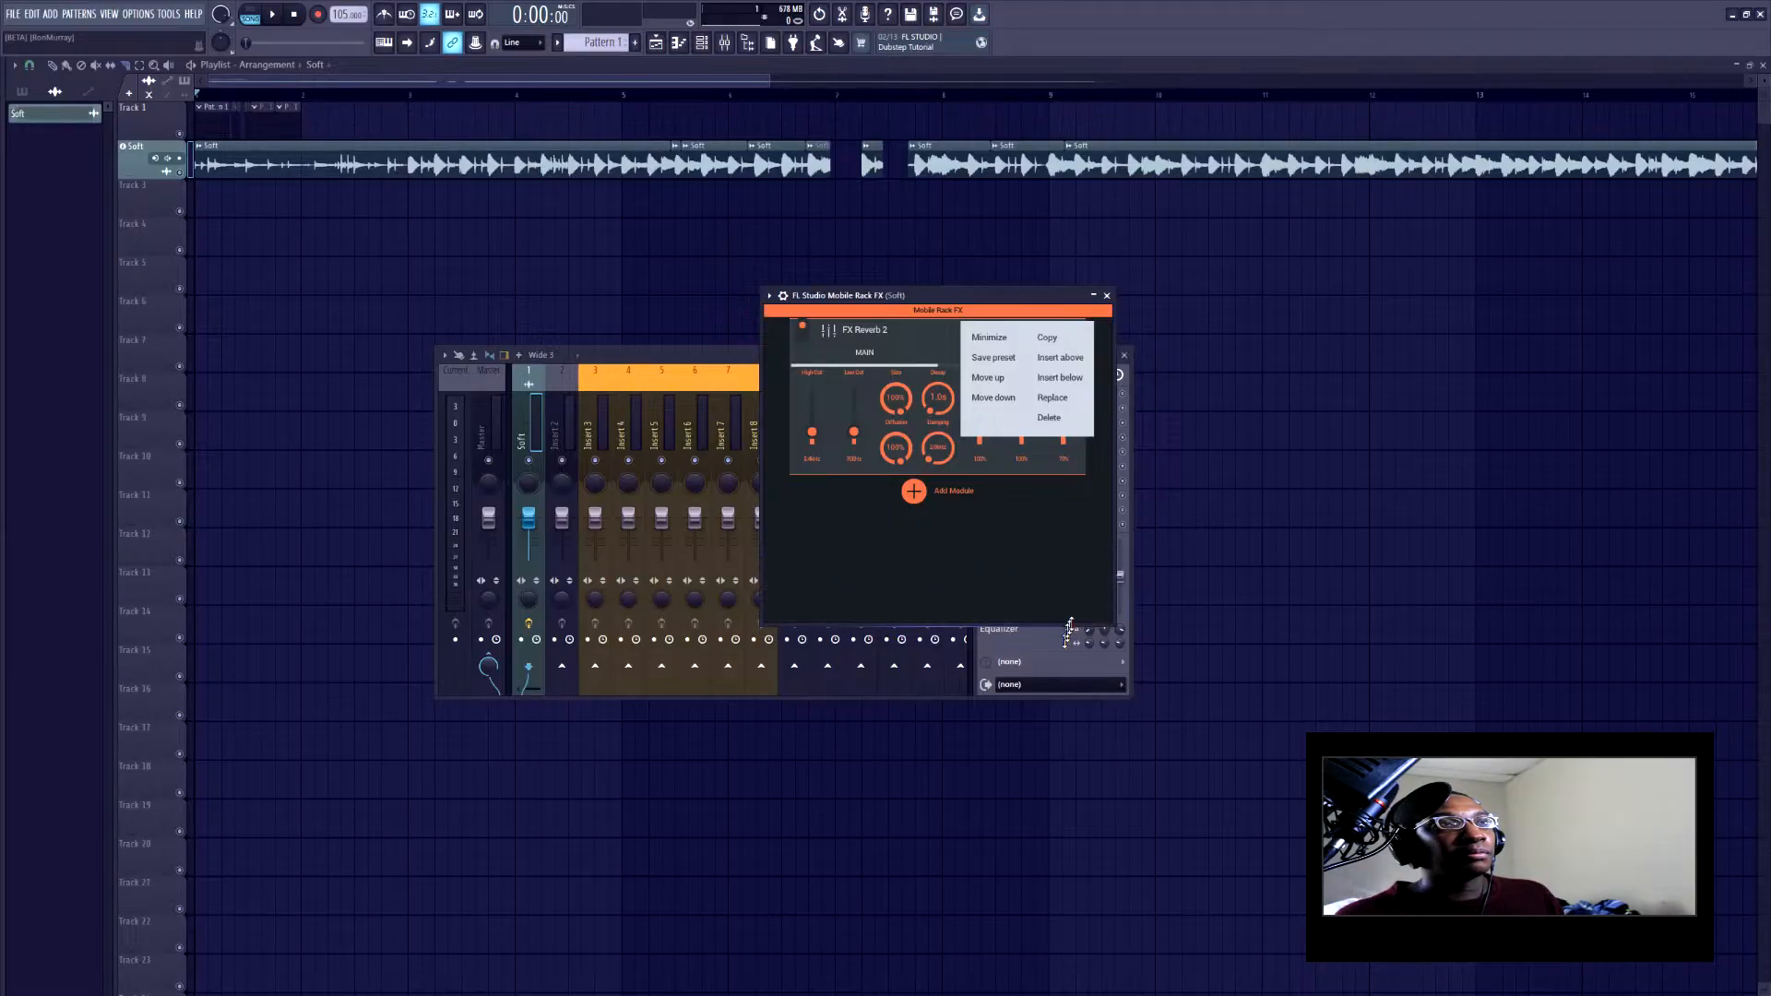
{"action": "left_click", "coordinate": [1054, 419]}
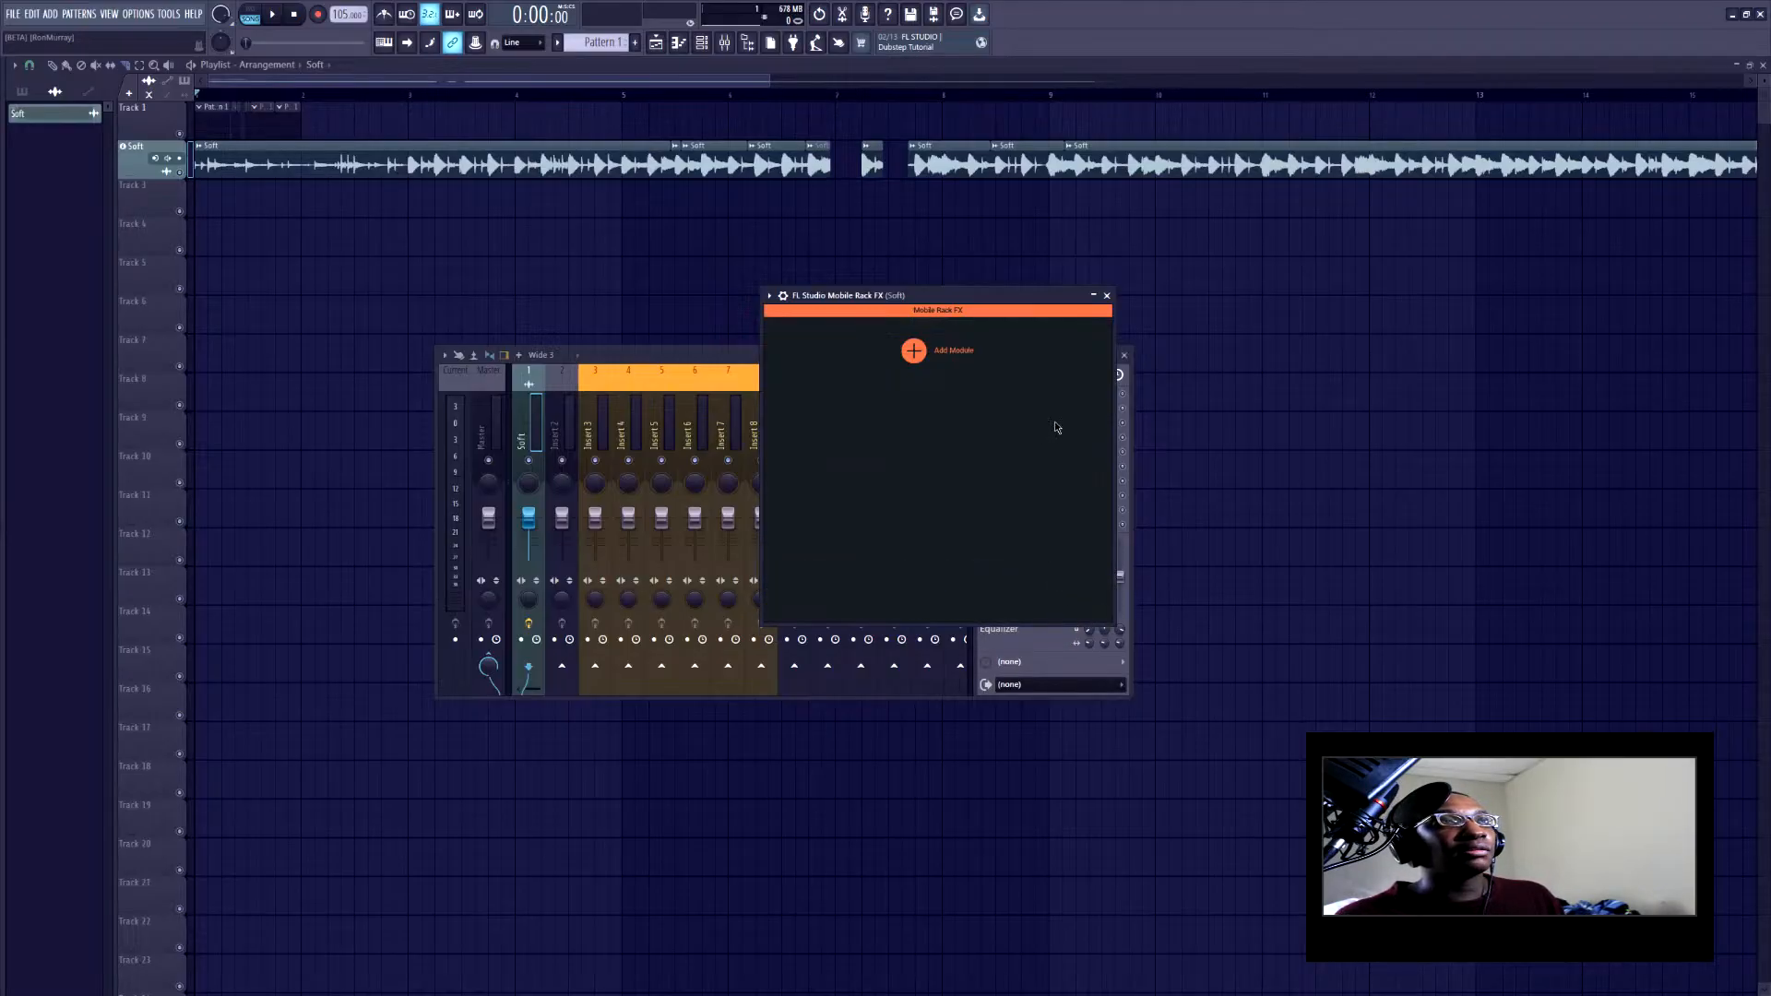
Browse the available rack modules and add the MultiFX module to Mobile Rack FX
{"action": "left_click", "coordinate": [929, 356]}
{"action": "scroll", "coordinate": [841, 384], "scroll_direction": "down", "scroll_amount": 5}
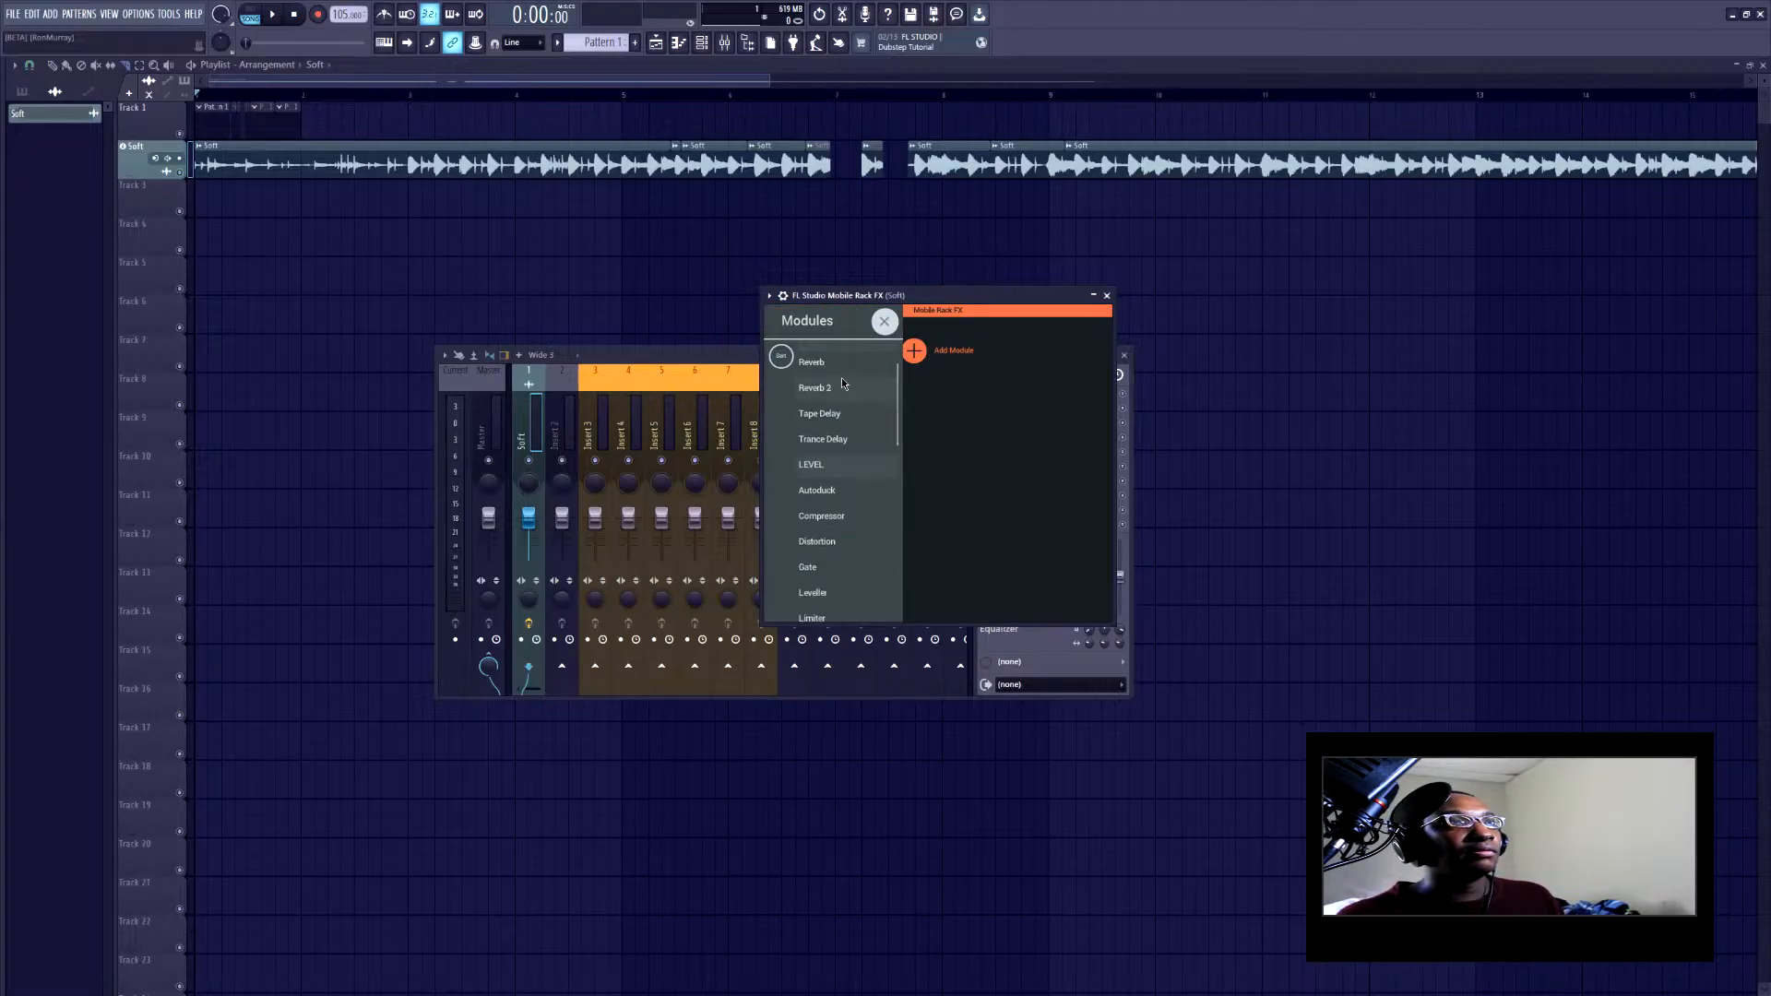
{"action": "scroll", "coordinate": [833, 424], "scroll_direction": "down", "scroll_amount": 5}
{"action": "scroll", "coordinate": [841, 430], "scroll_direction": "down", "scroll_amount": 9}
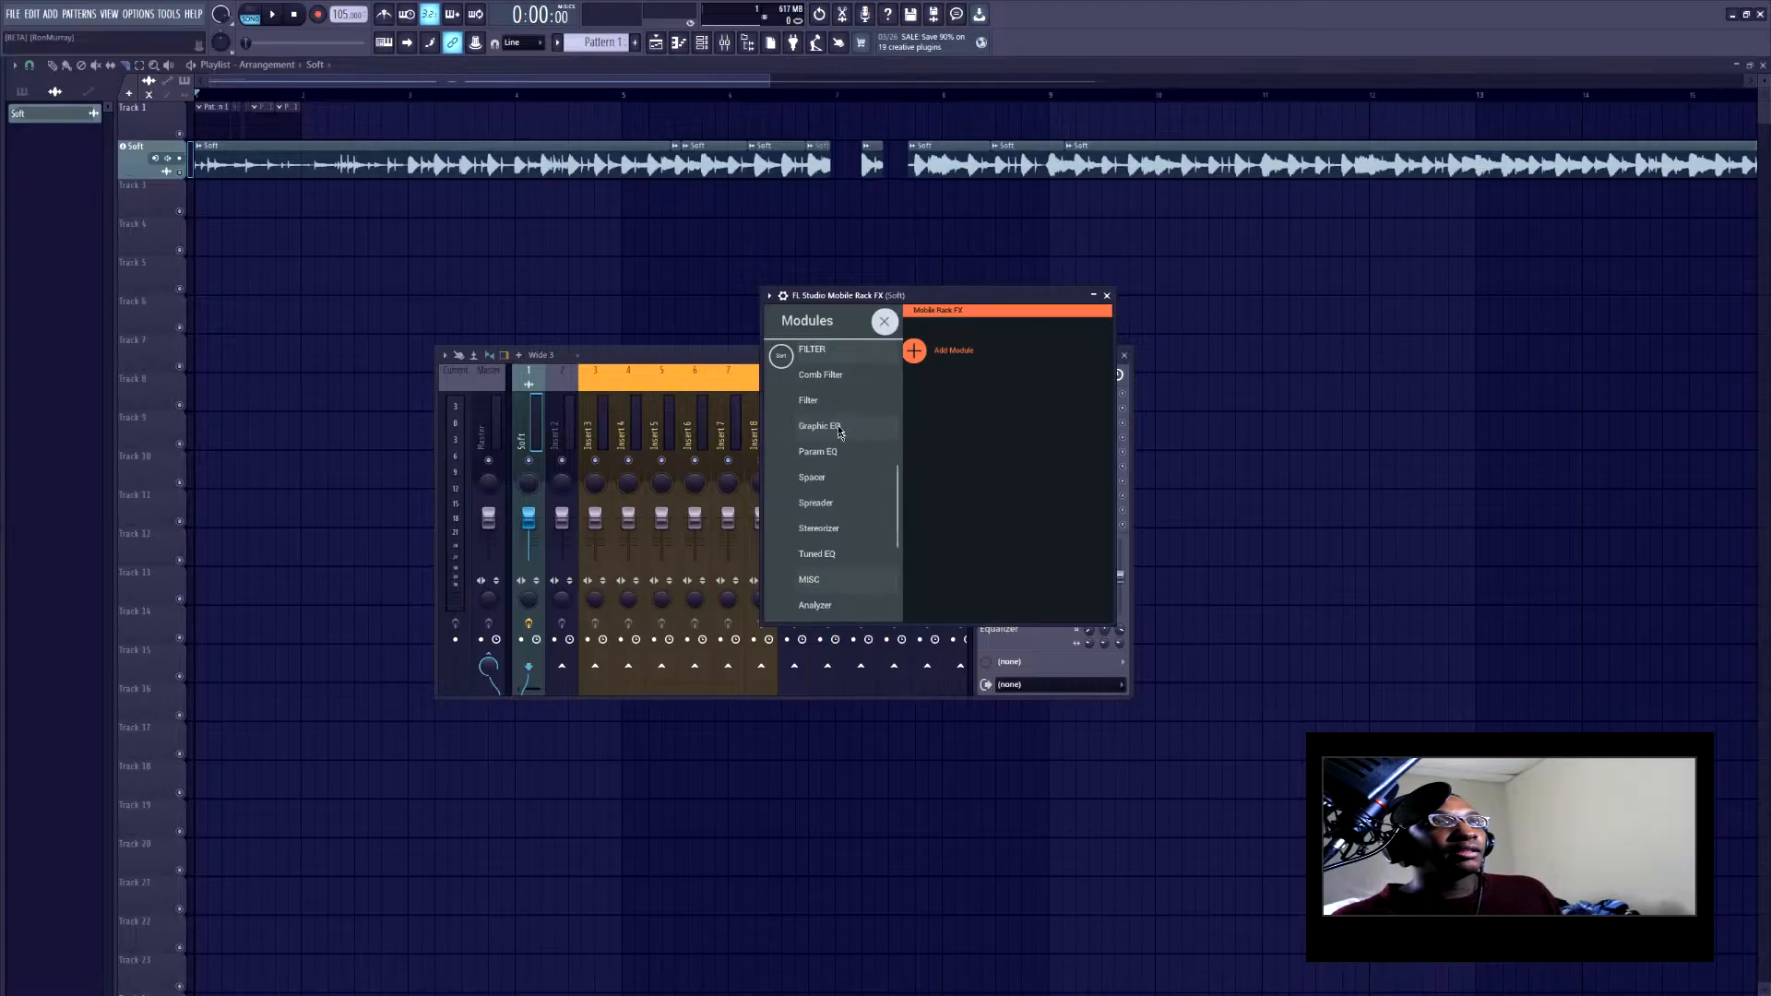
{"action": "scroll", "coordinate": [840, 430], "scroll_direction": "down", "scroll_amount": 1}
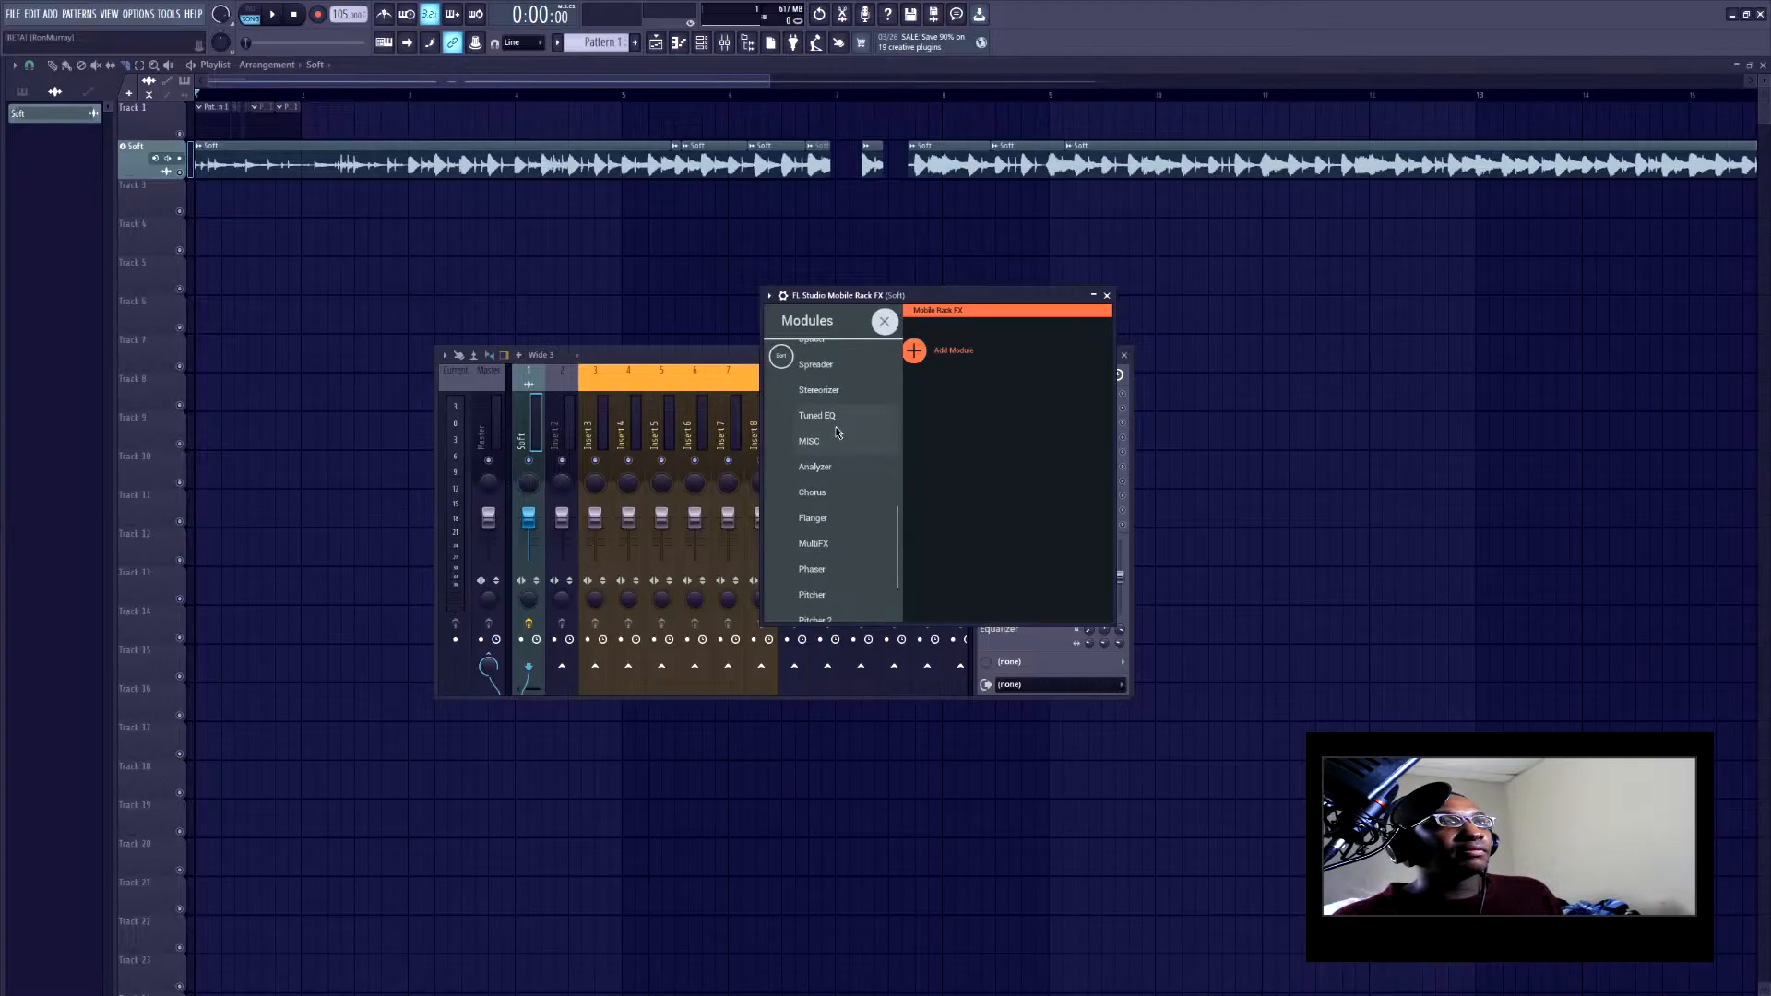
{"action": "scroll", "coordinate": [836, 479], "scroll_direction": "down", "scroll_amount": 4}
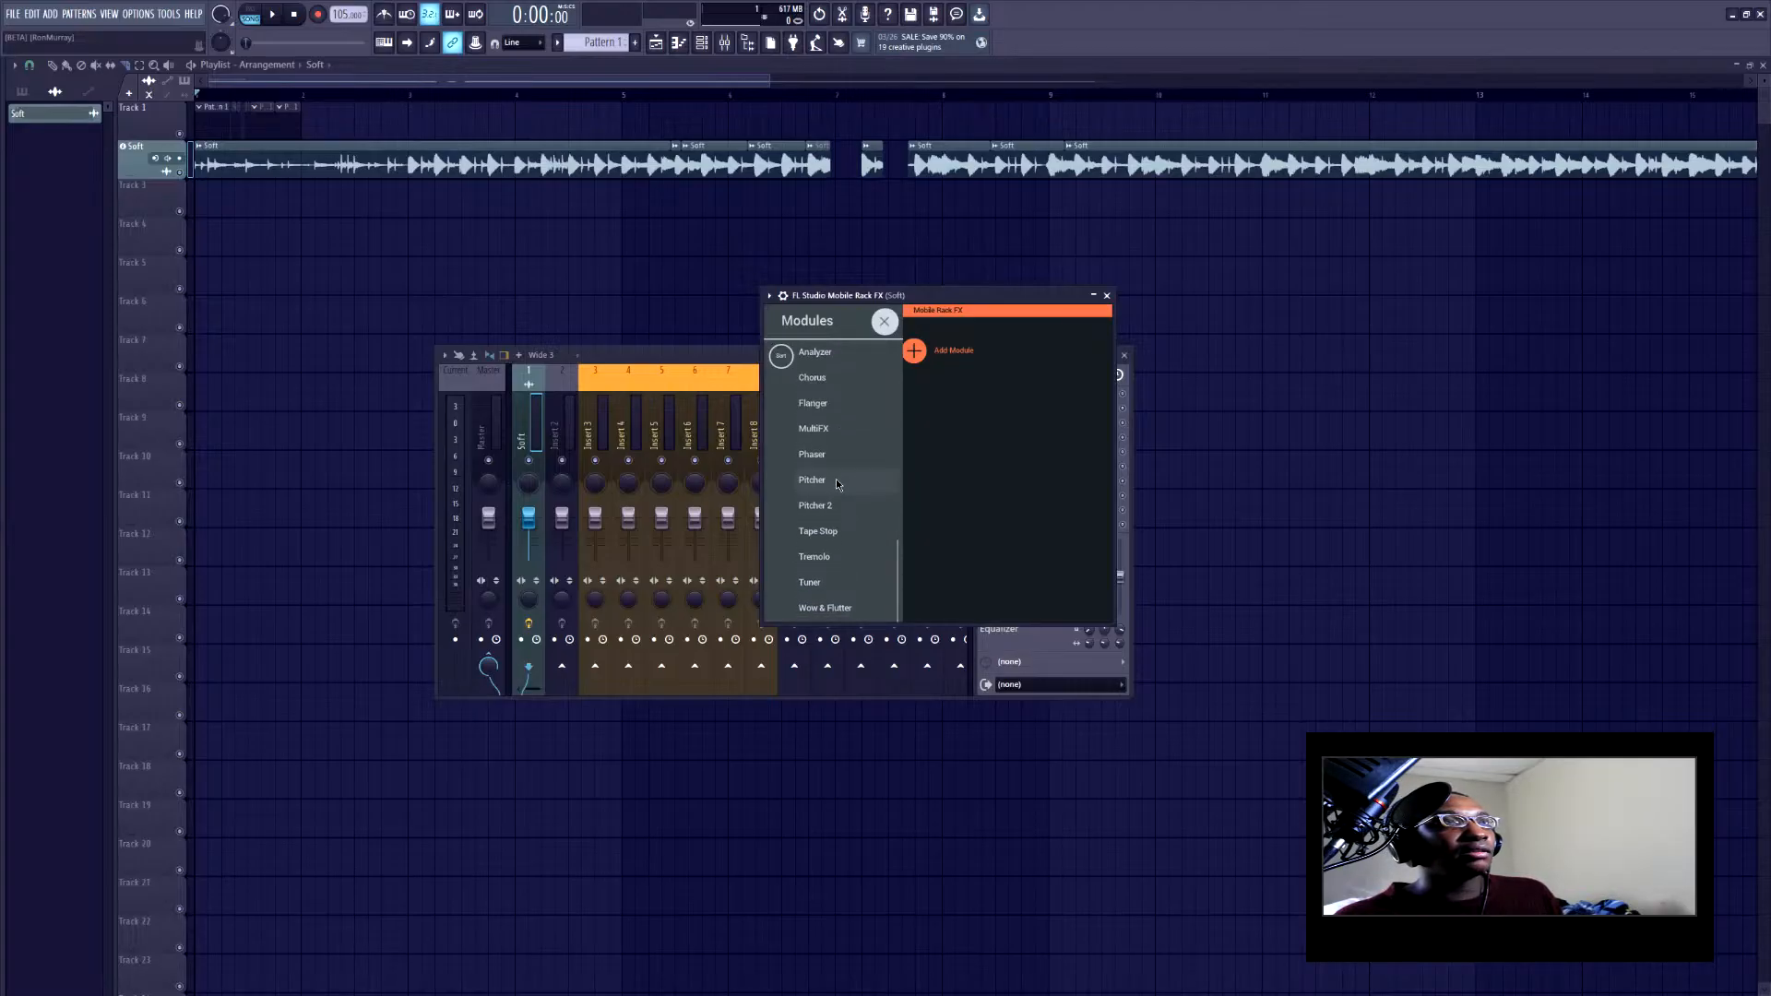
{"action": "left_click", "coordinate": [837, 430]}
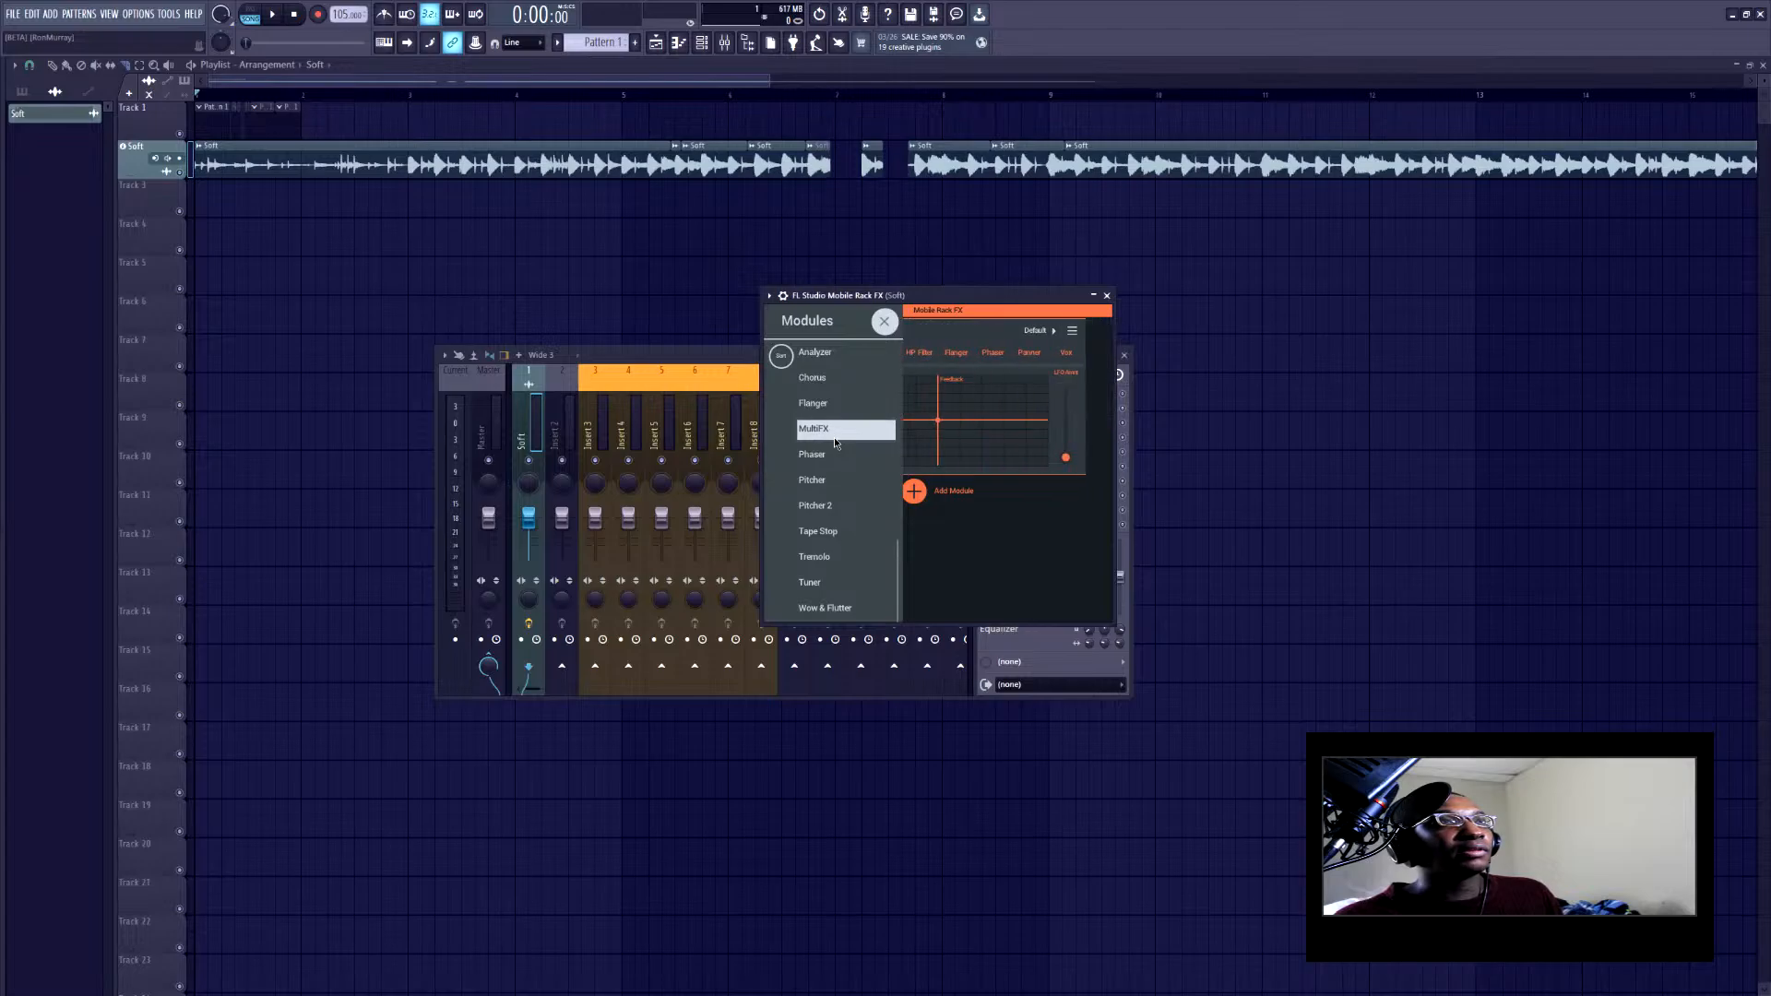
{"action": "left_click", "coordinate": [1009, 550]}
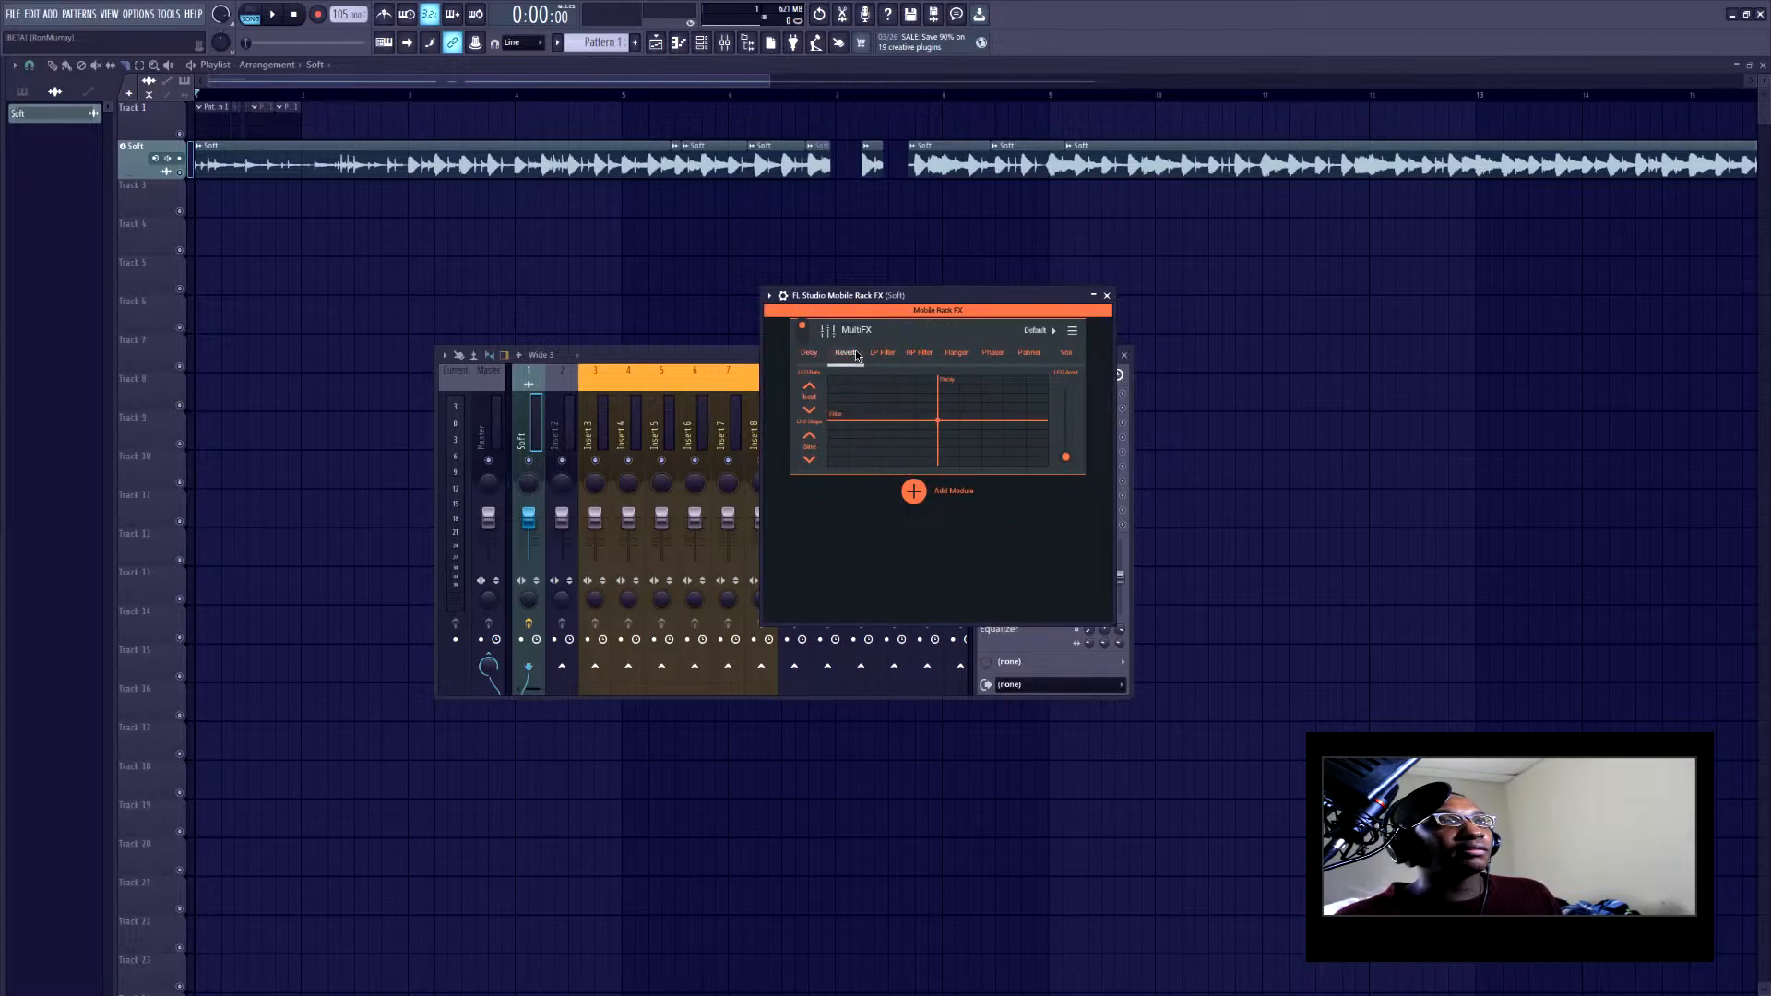
Look through the MultiFX effect pages, including HP Filter, Panner, Reverb, Flanger and Phaser
{"action": "left_click", "coordinate": [930, 359]}
{"action": "left_click", "coordinate": [1029, 354]}
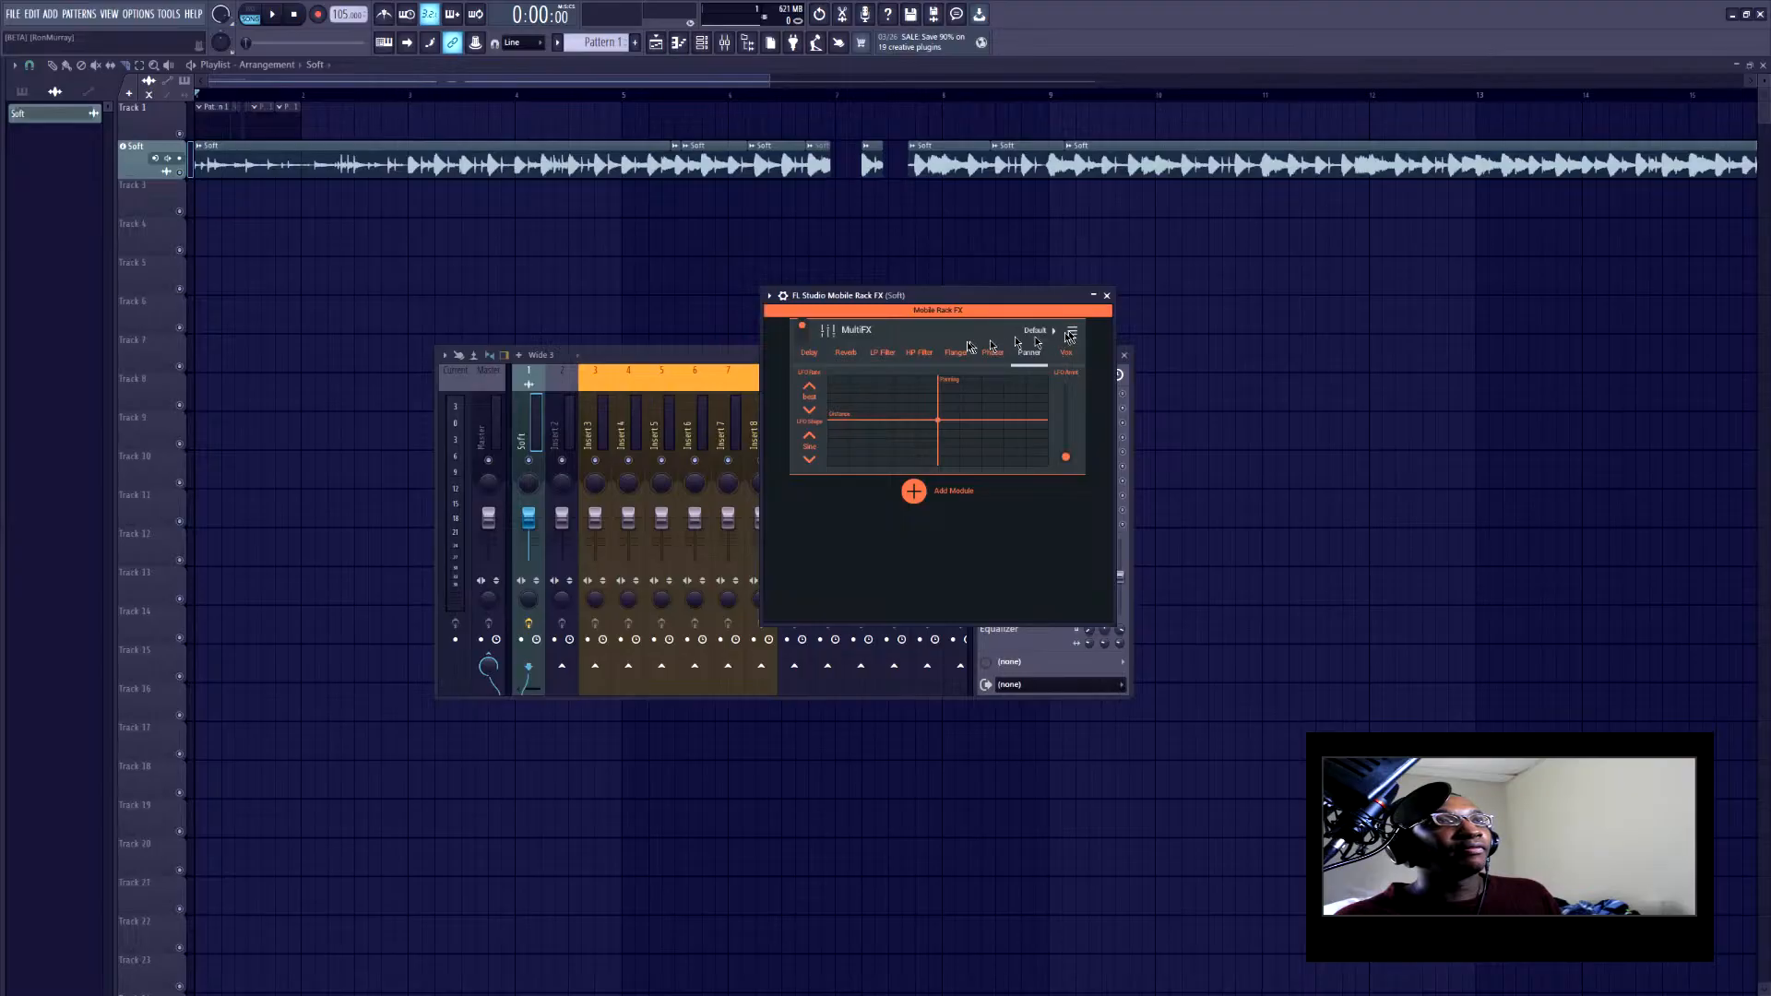
{"action": "left_click", "coordinate": [841, 357]}
{"action": "left_click", "coordinate": [910, 355]}
{"action": "left_click", "coordinate": [940, 360]}
{"action": "left_click", "coordinate": [993, 354]}
Replace the MultiFX module in Mobile Rack FX with the Tape Stop module
{"action": "left_click", "coordinate": [1070, 334]}
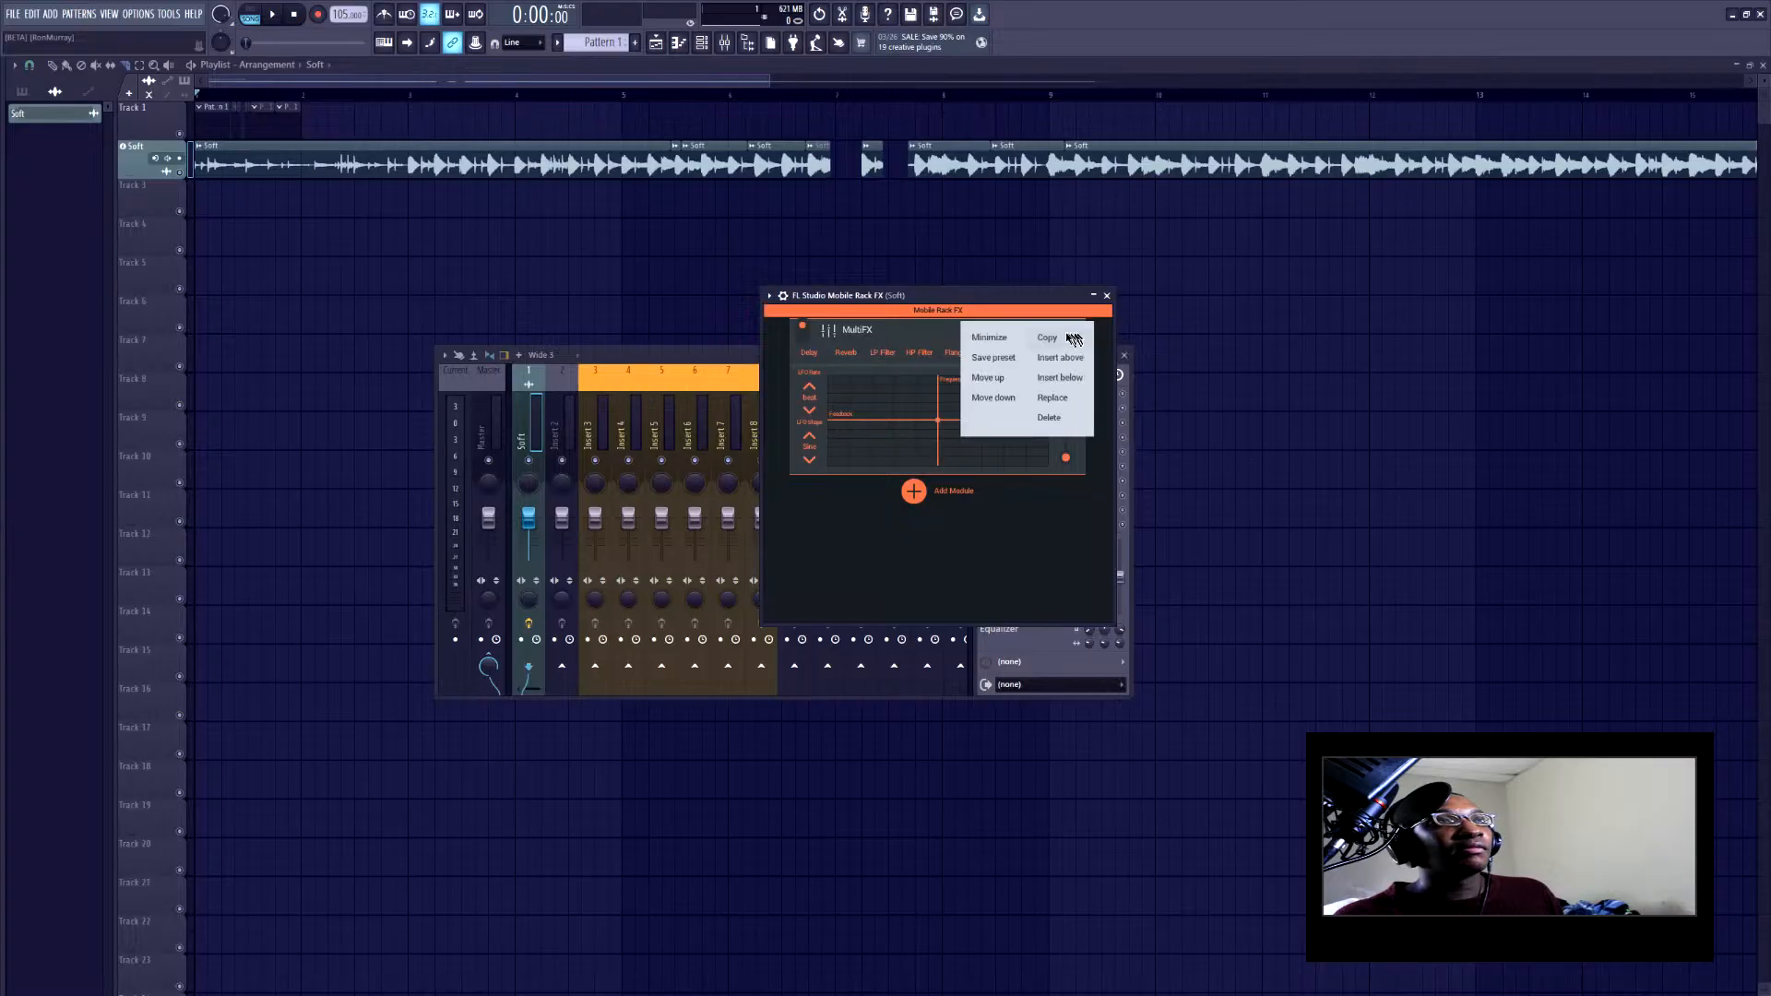
{"action": "left_click", "coordinate": [1052, 398]}
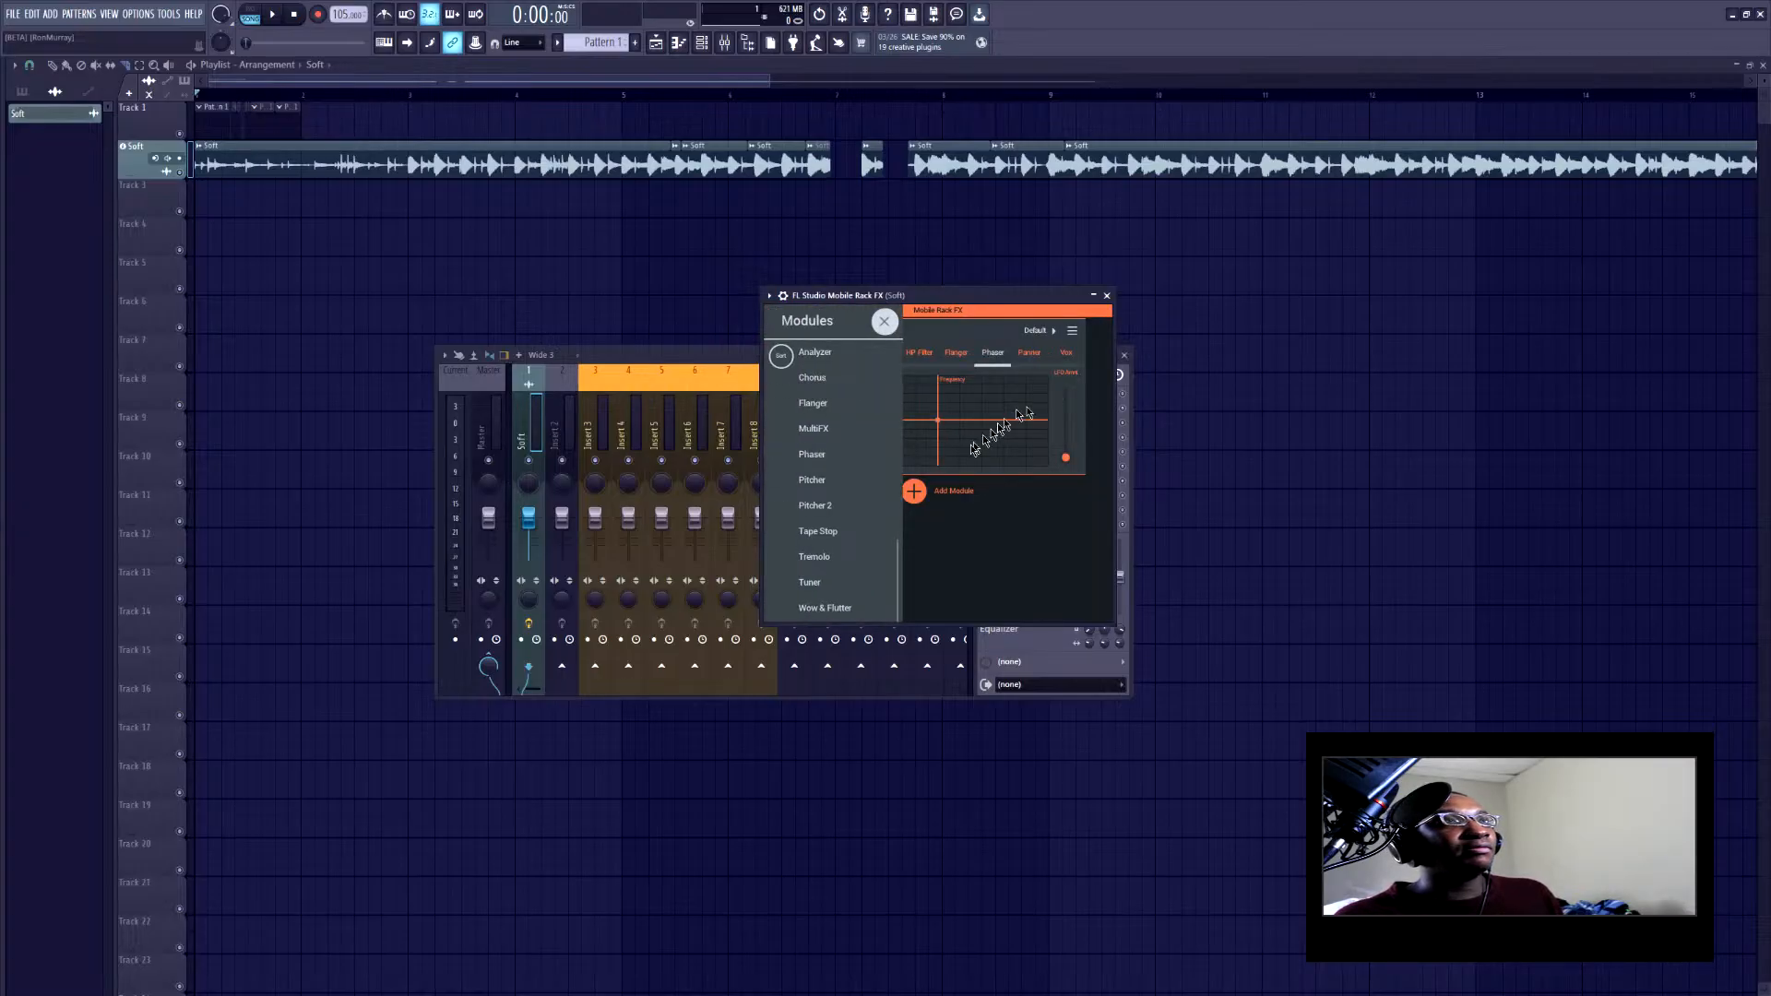
{"action": "scroll", "coordinate": [865, 458], "scroll_direction": "down", "scroll_amount": 1}
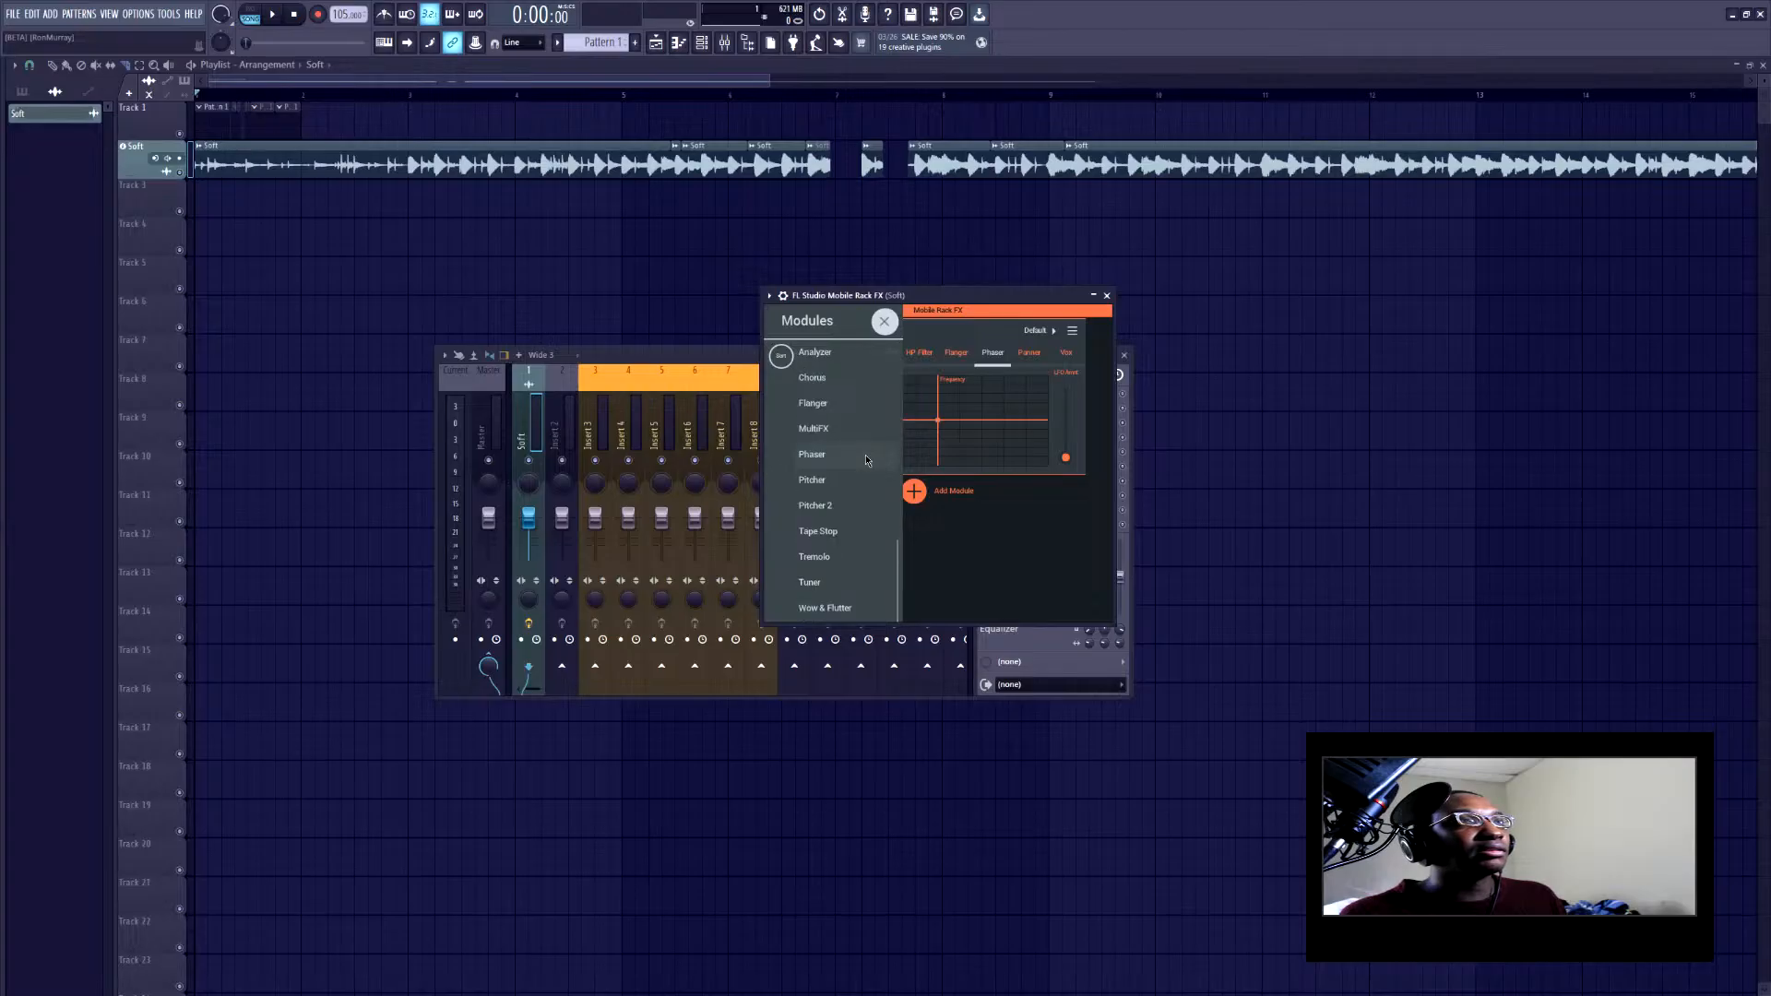
{"action": "left_click", "coordinate": [851, 528]}
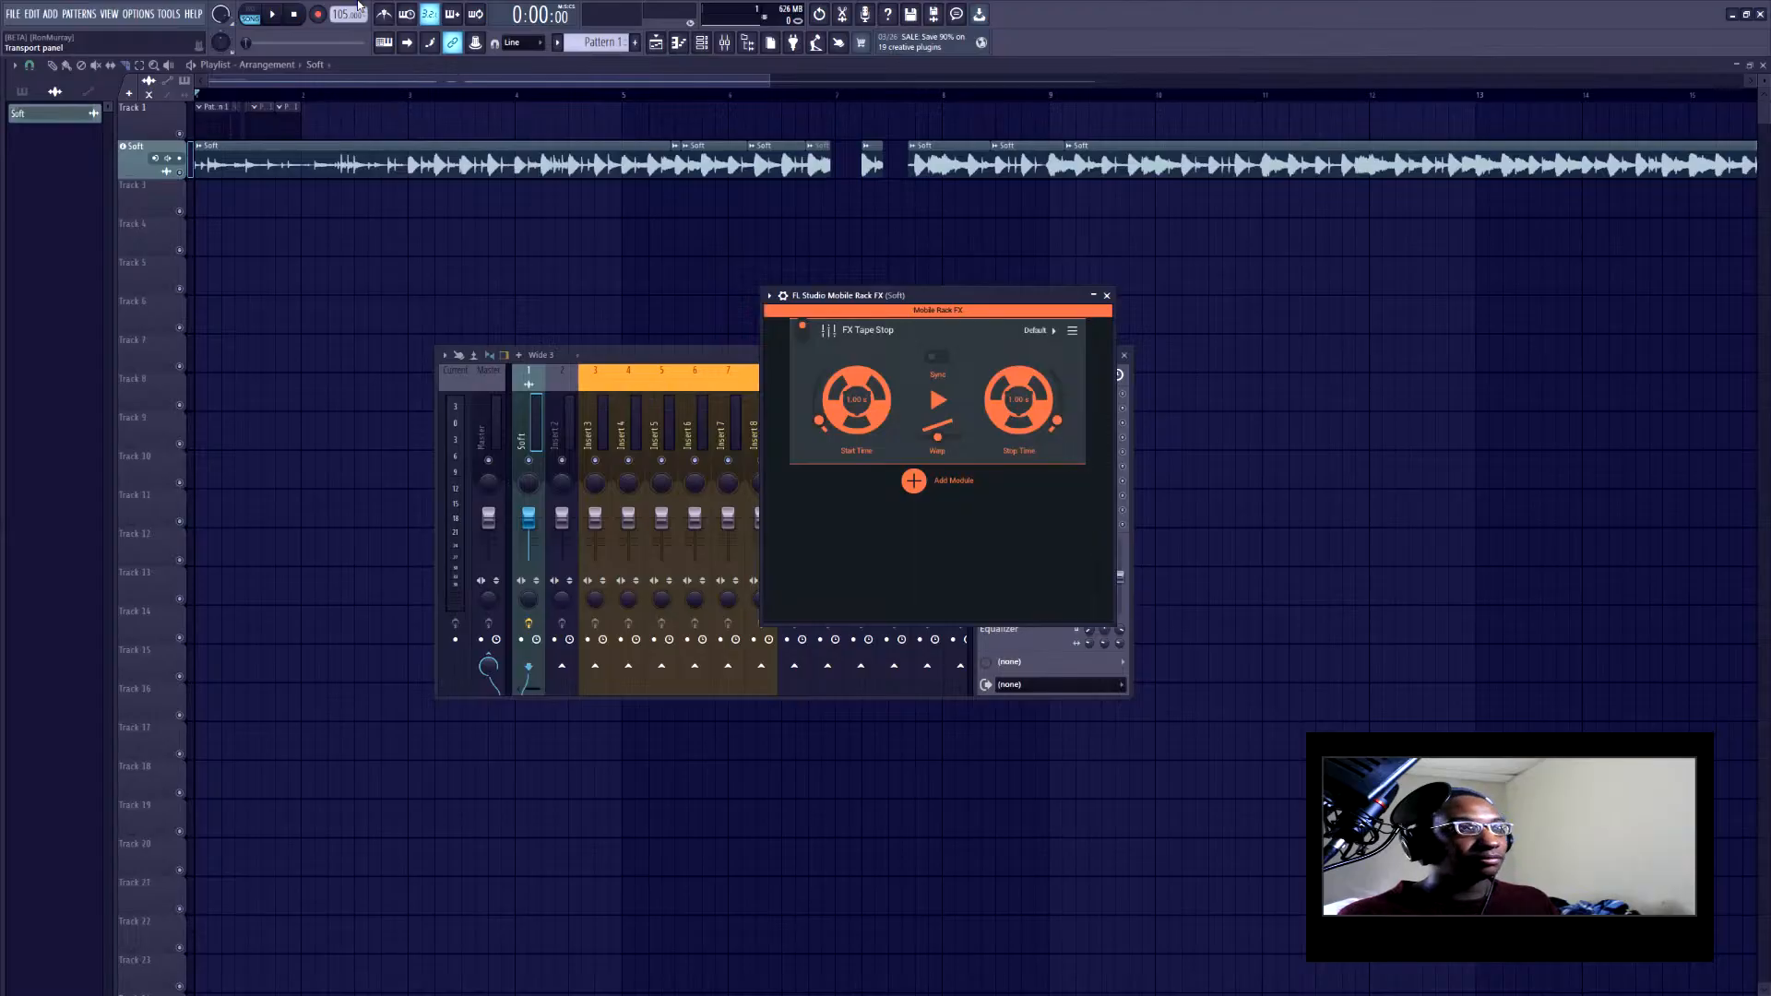
Play the song from the start and toggle the Tape Stop effect on and off to audition it, then stop playback
{"action": "key", "text": "space"}
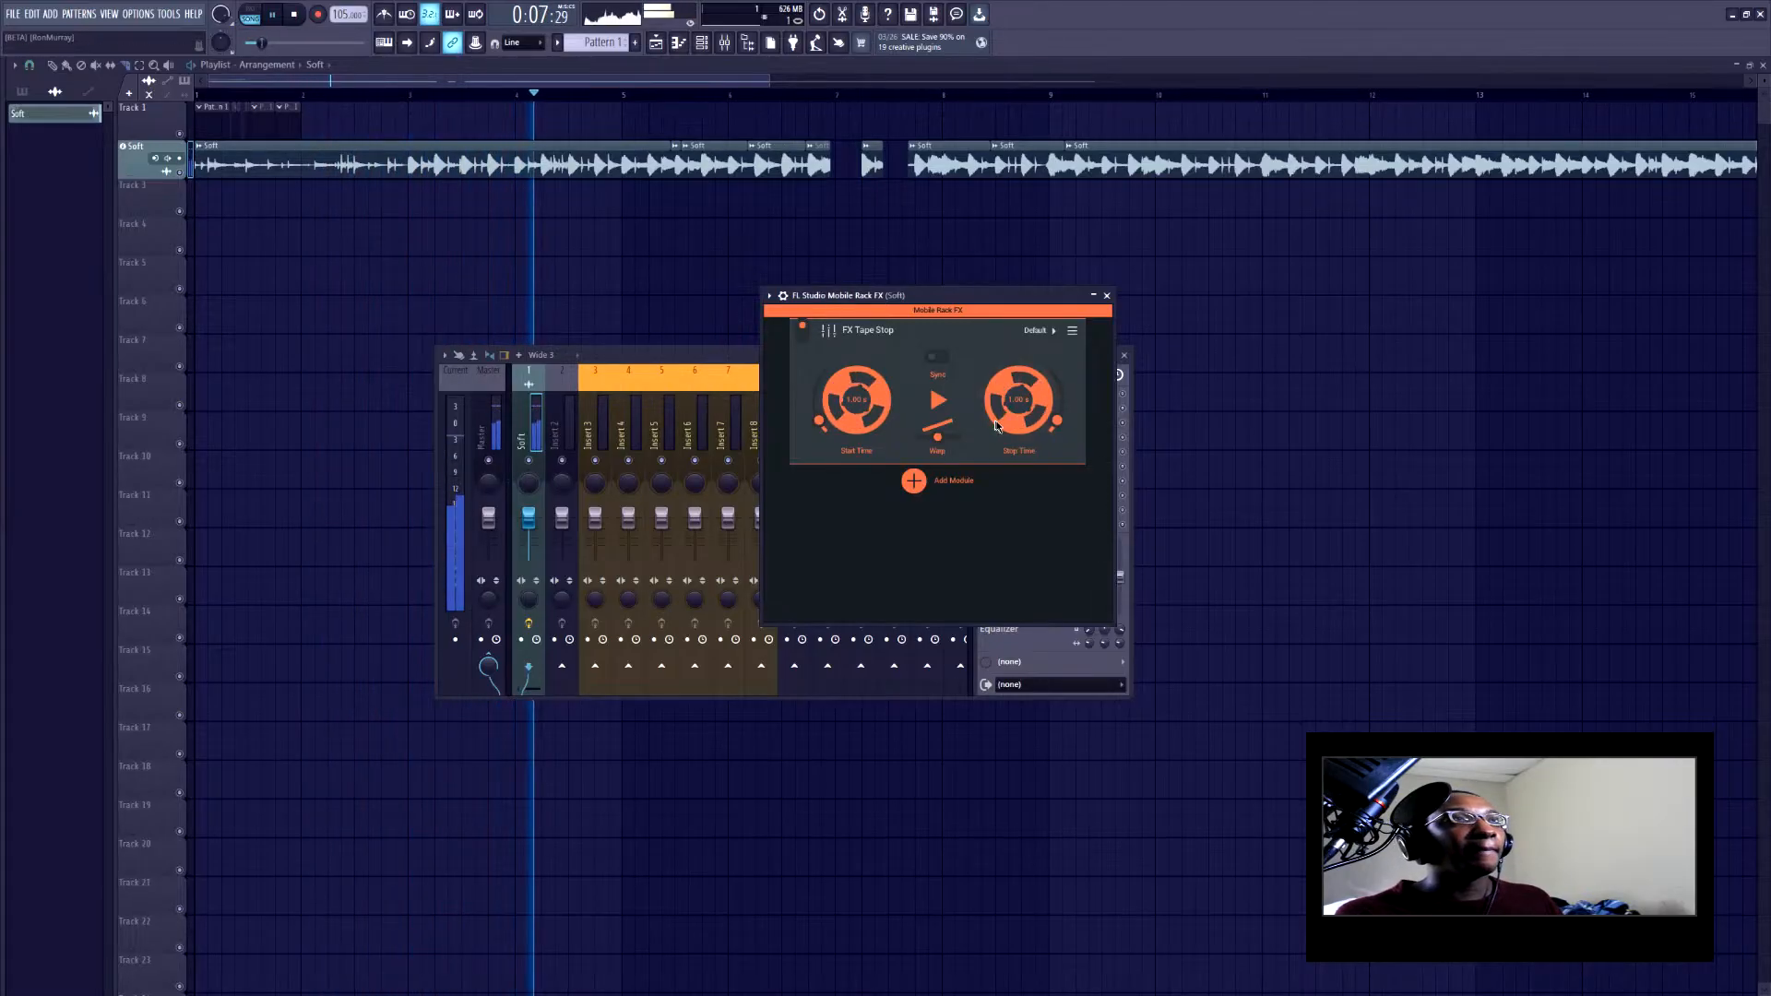
{"action": "left_click", "coordinate": [937, 404]}
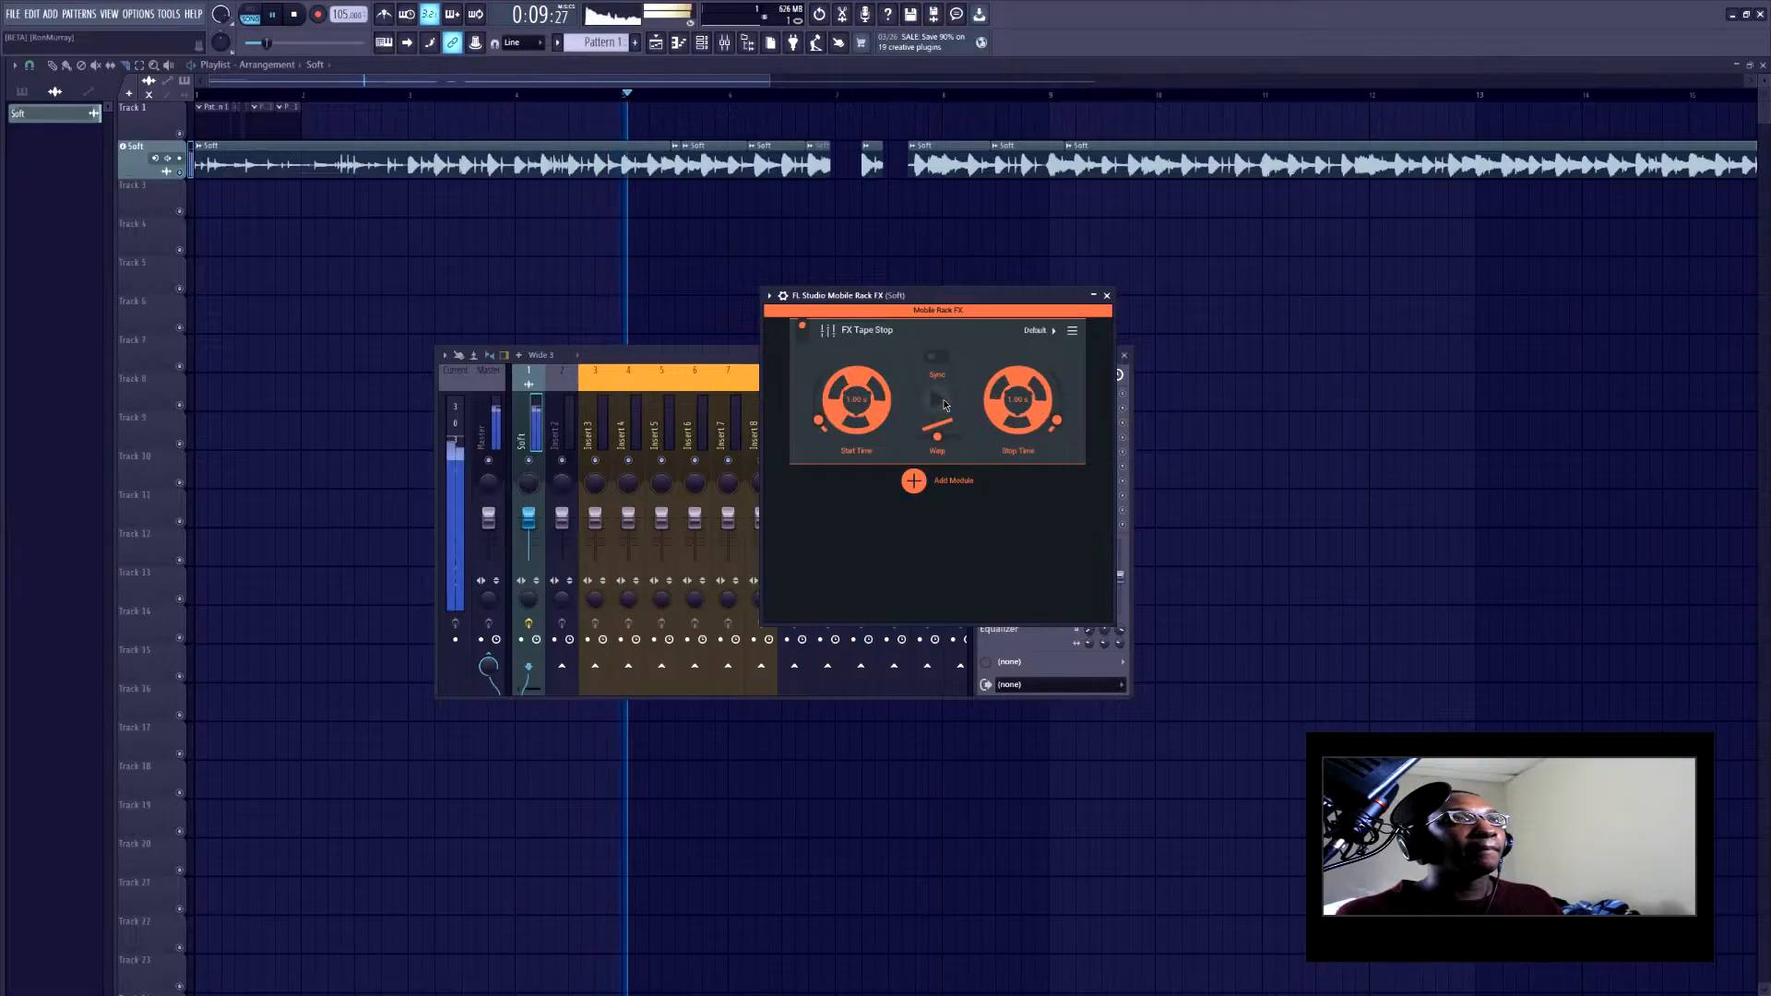
{"action": "left_click", "coordinate": [937, 403]}
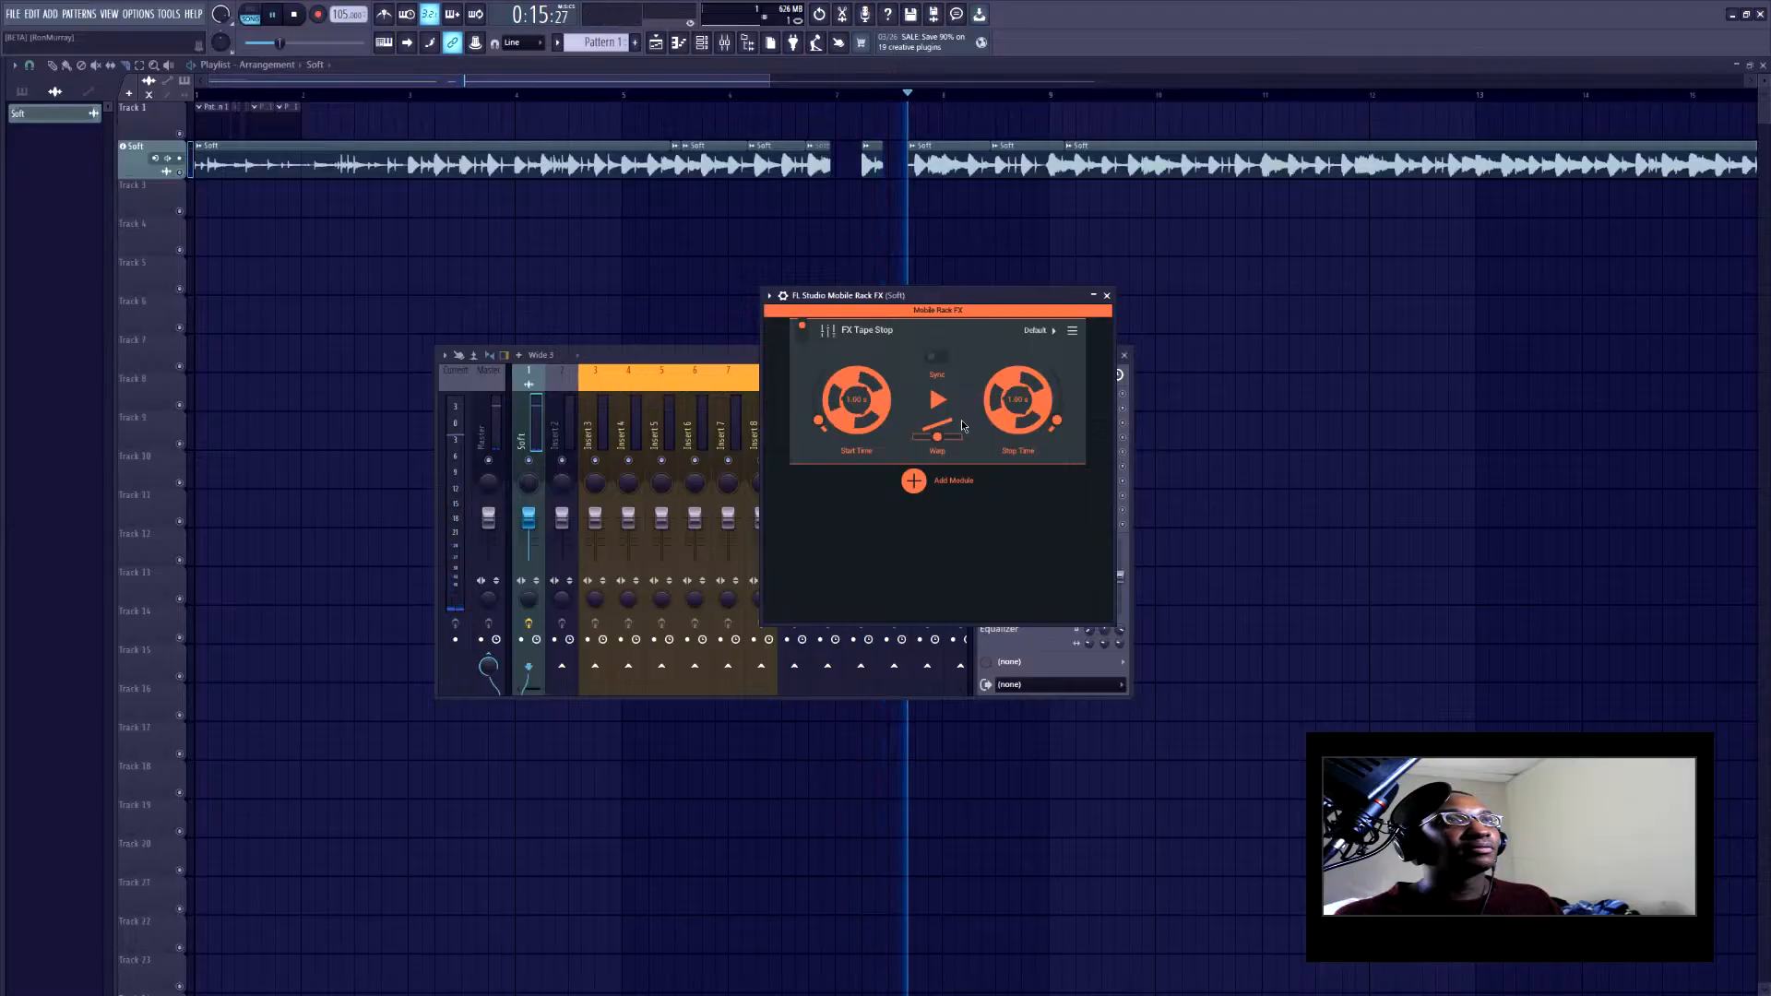
{"action": "left_click", "coordinate": [931, 405]}
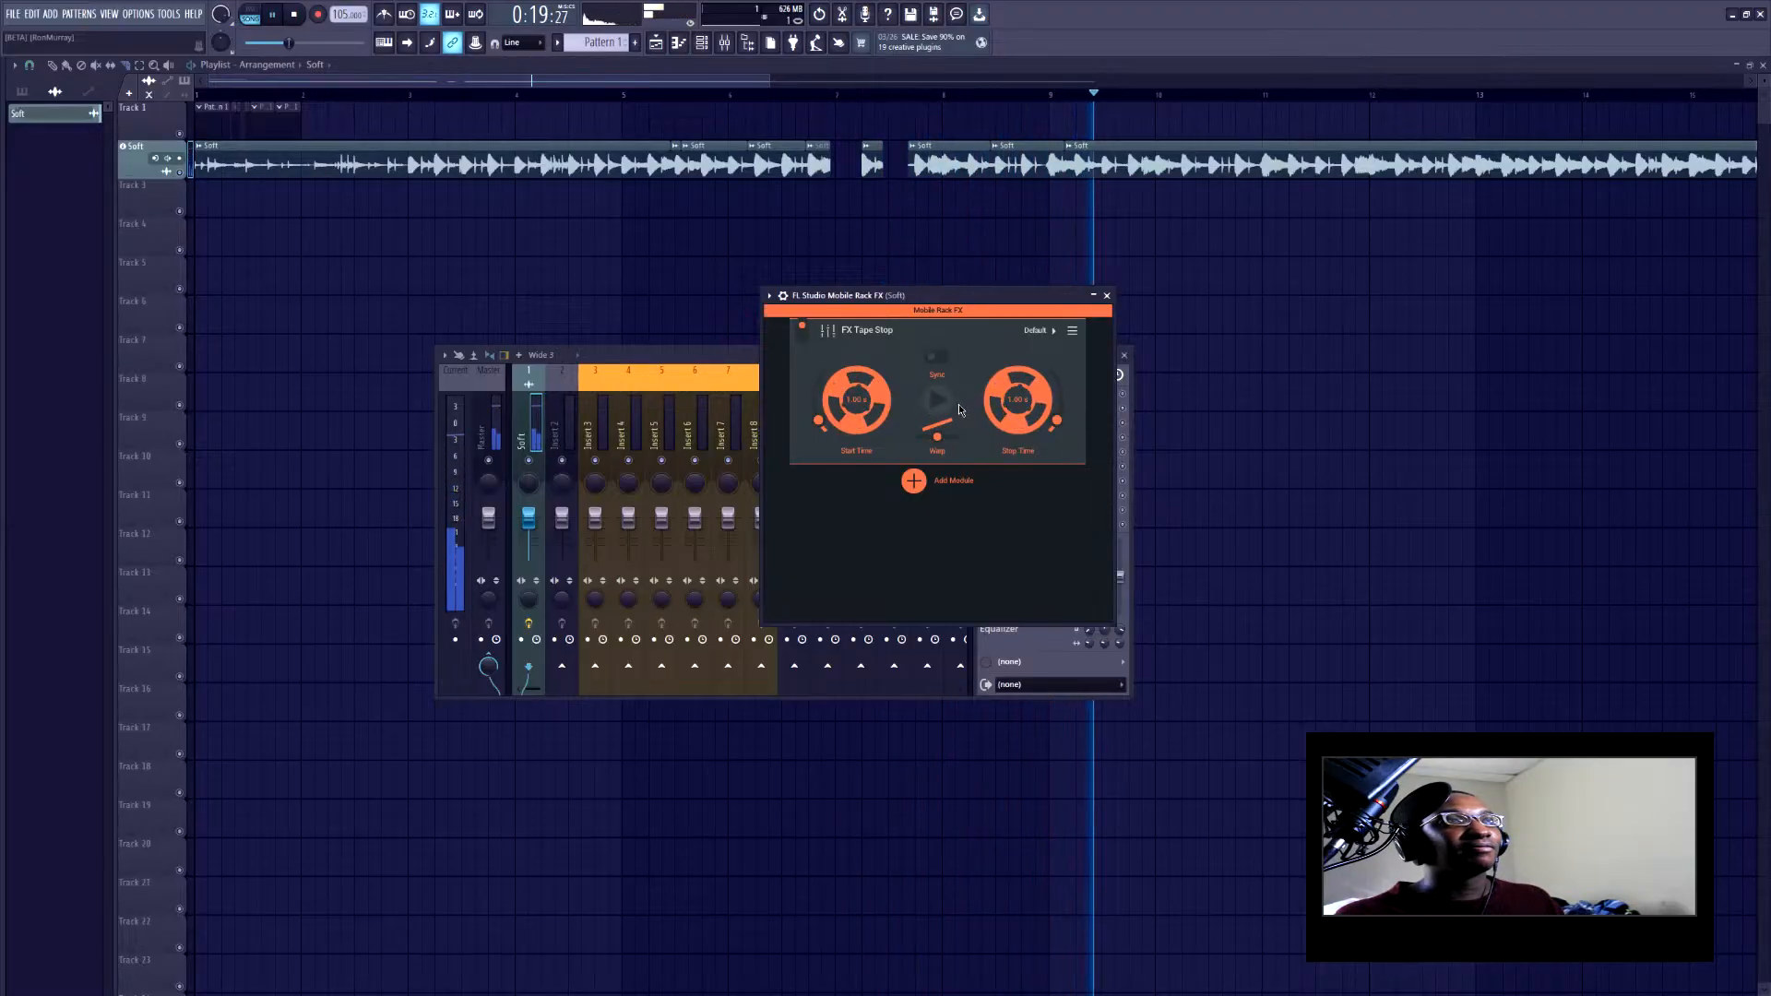
{"action": "left_click", "coordinate": [948, 406]}
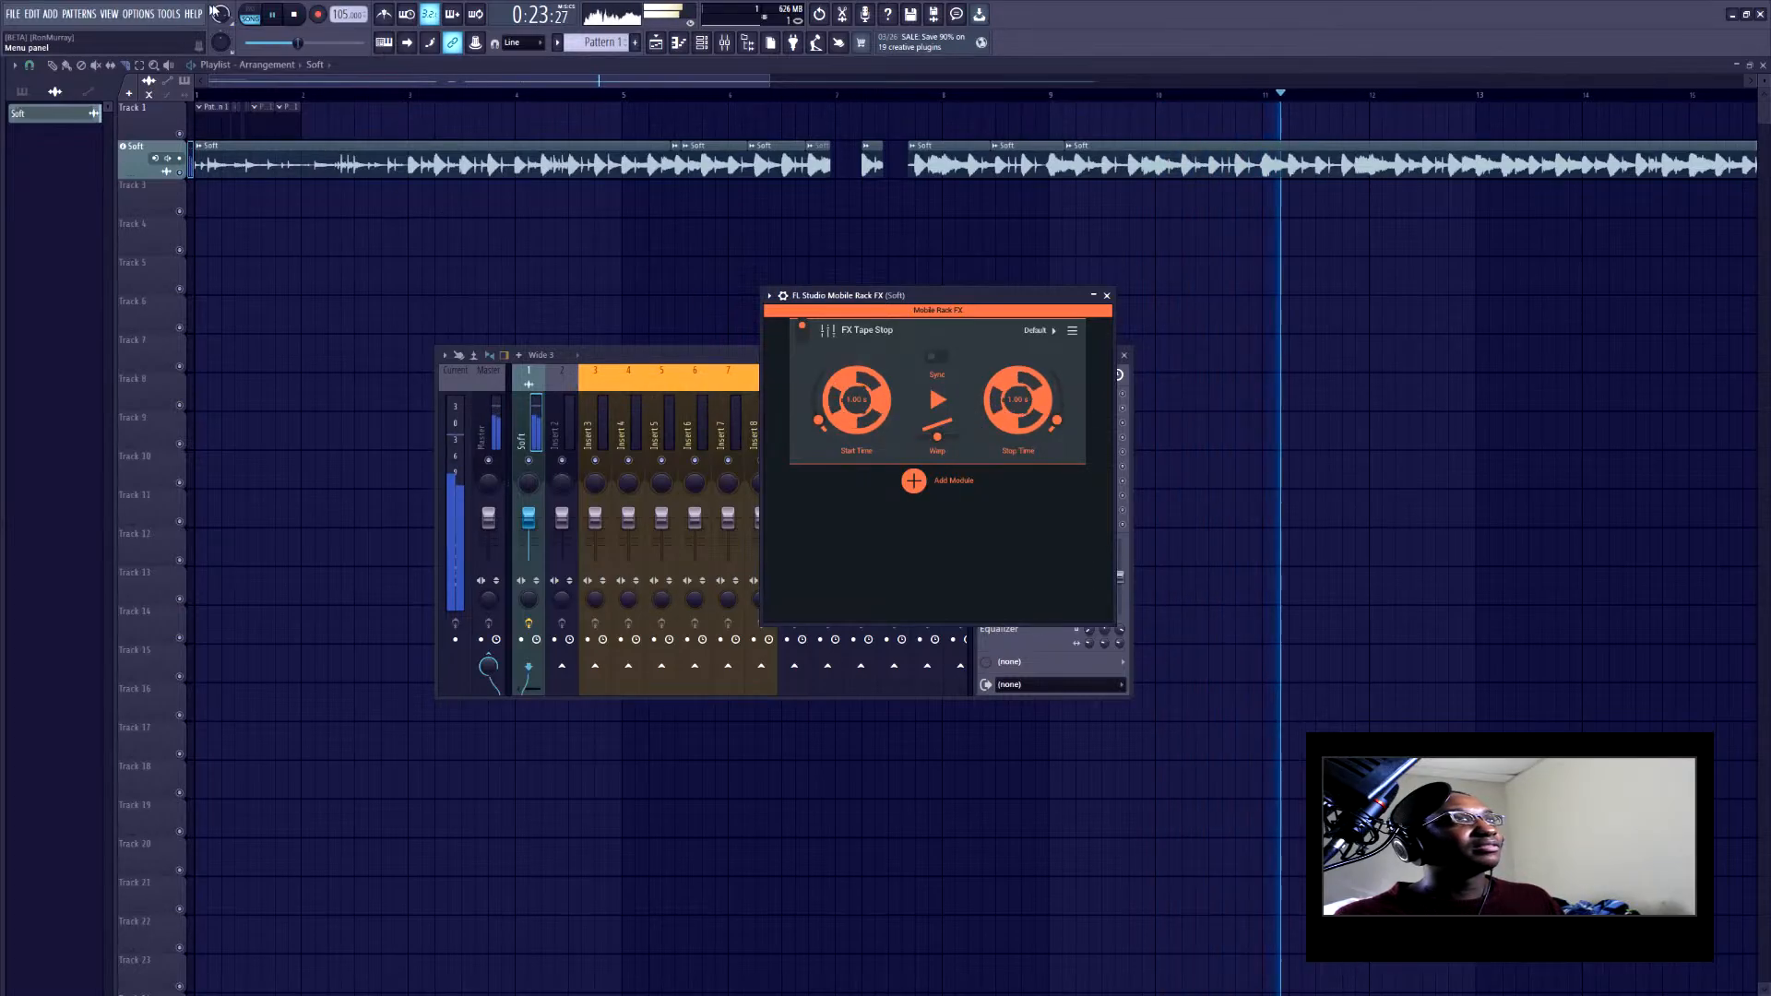
{"action": "key", "text": "space"}
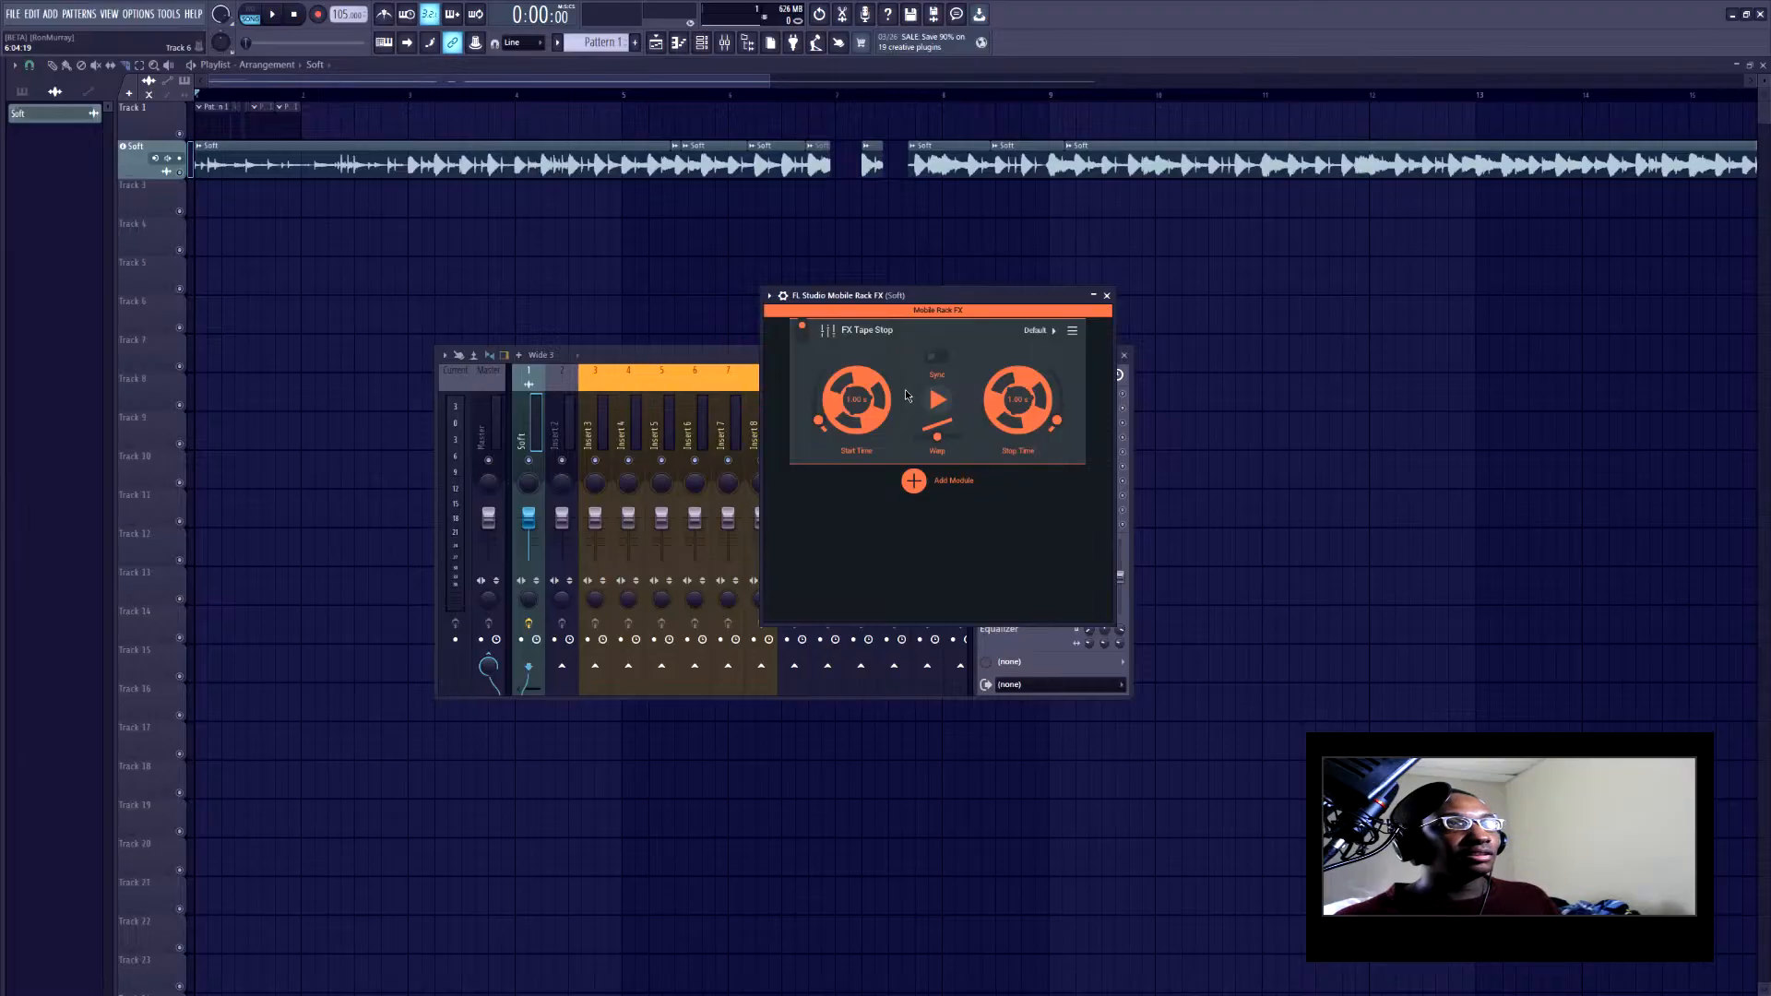
Set the playhead to bar 7, bring Mobile Rack FX back up and audition the Tape Stop toggle again during playback
{"action": "left_click", "coordinate": [835, 98]}
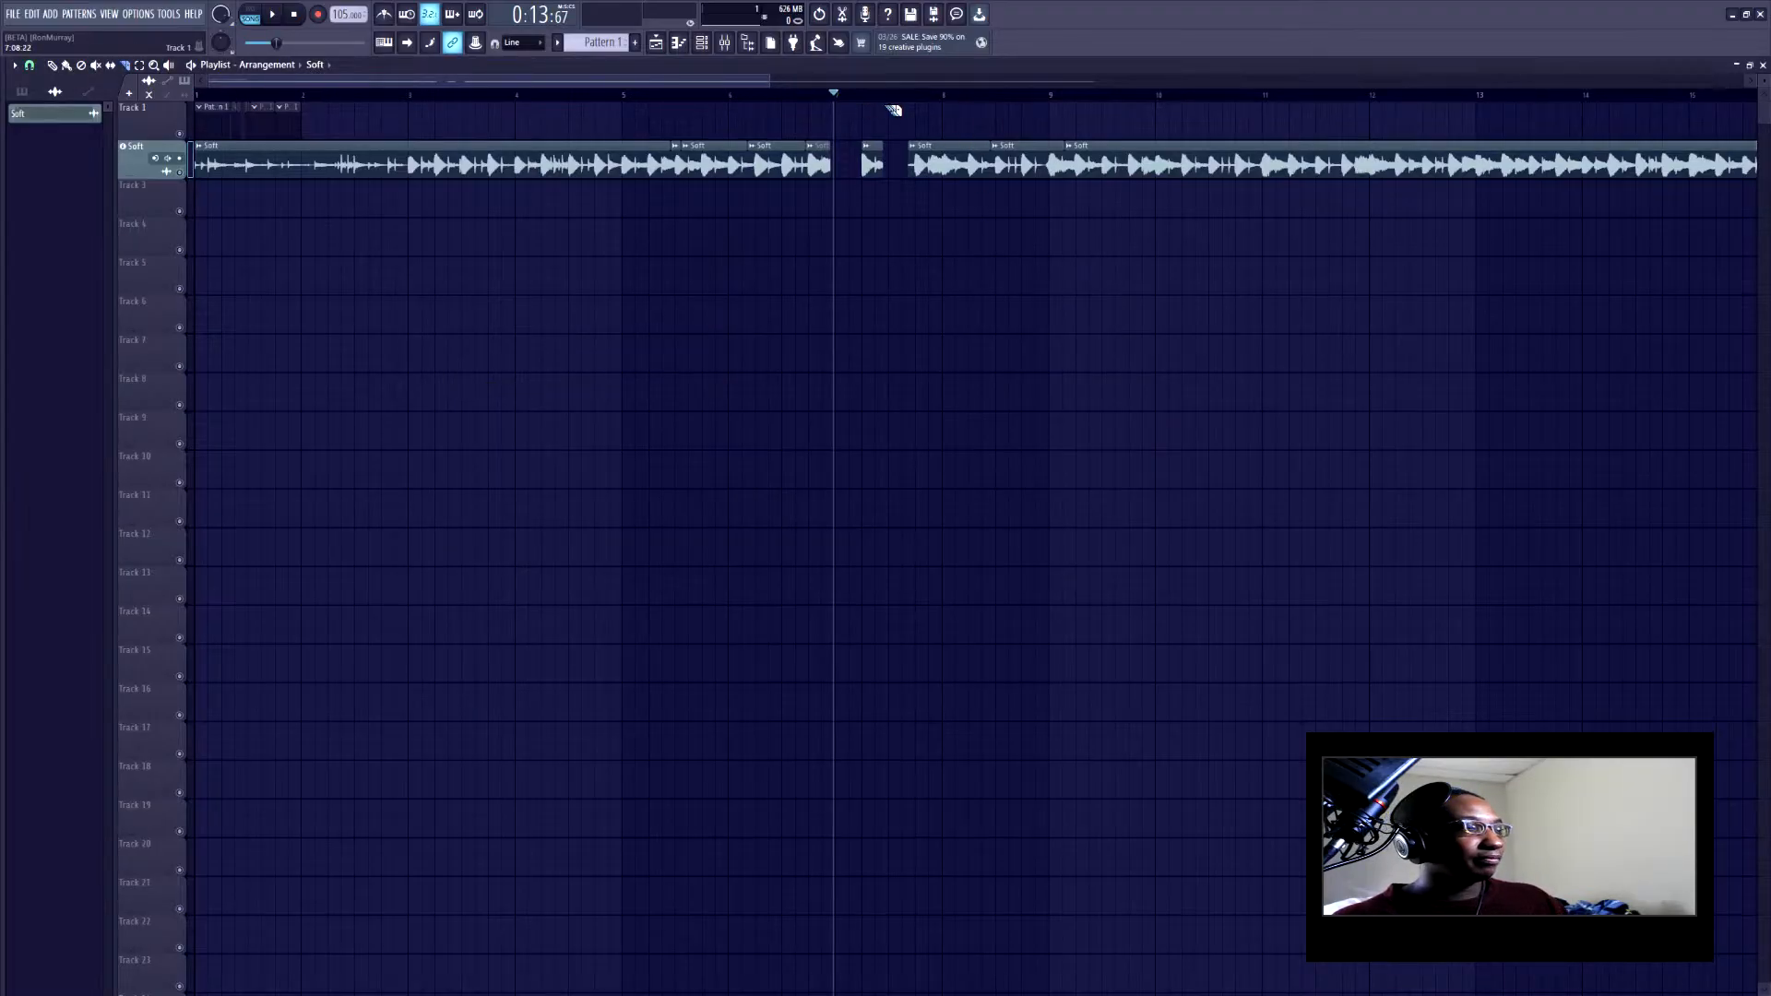
{"action": "key", "text": "Tab"}
{"action": "key", "text": "space"}
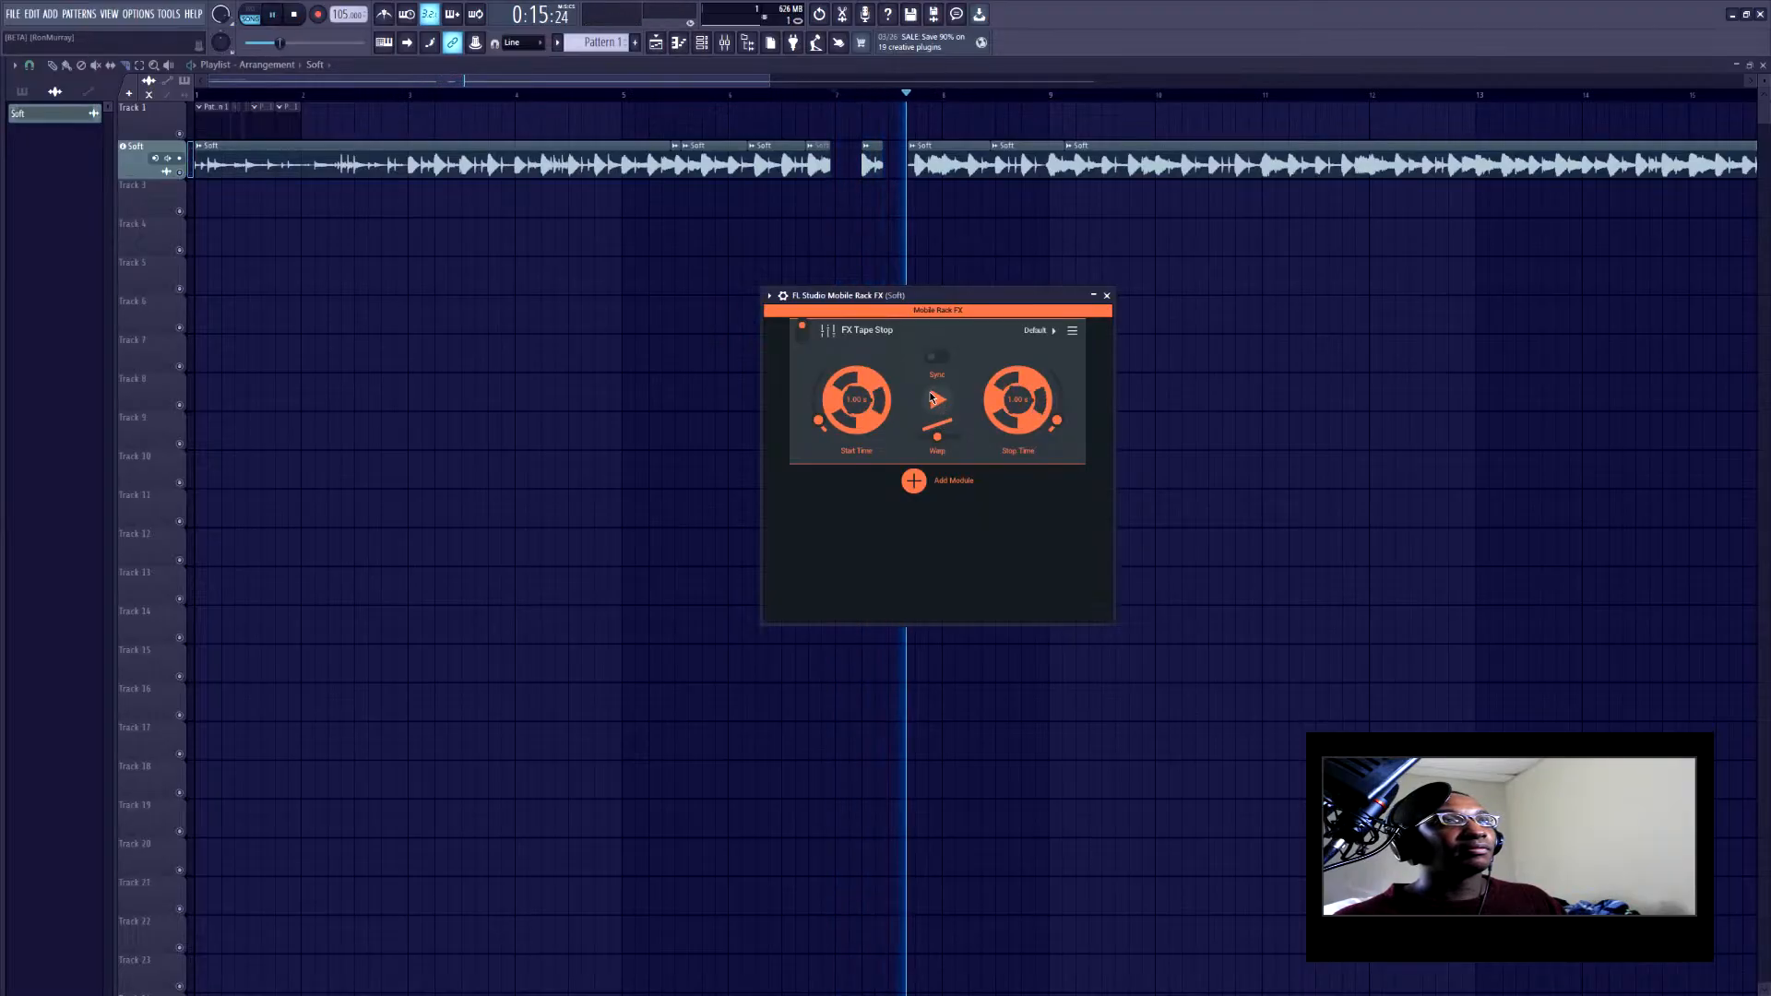
{"action": "left_click", "coordinate": [932, 398]}
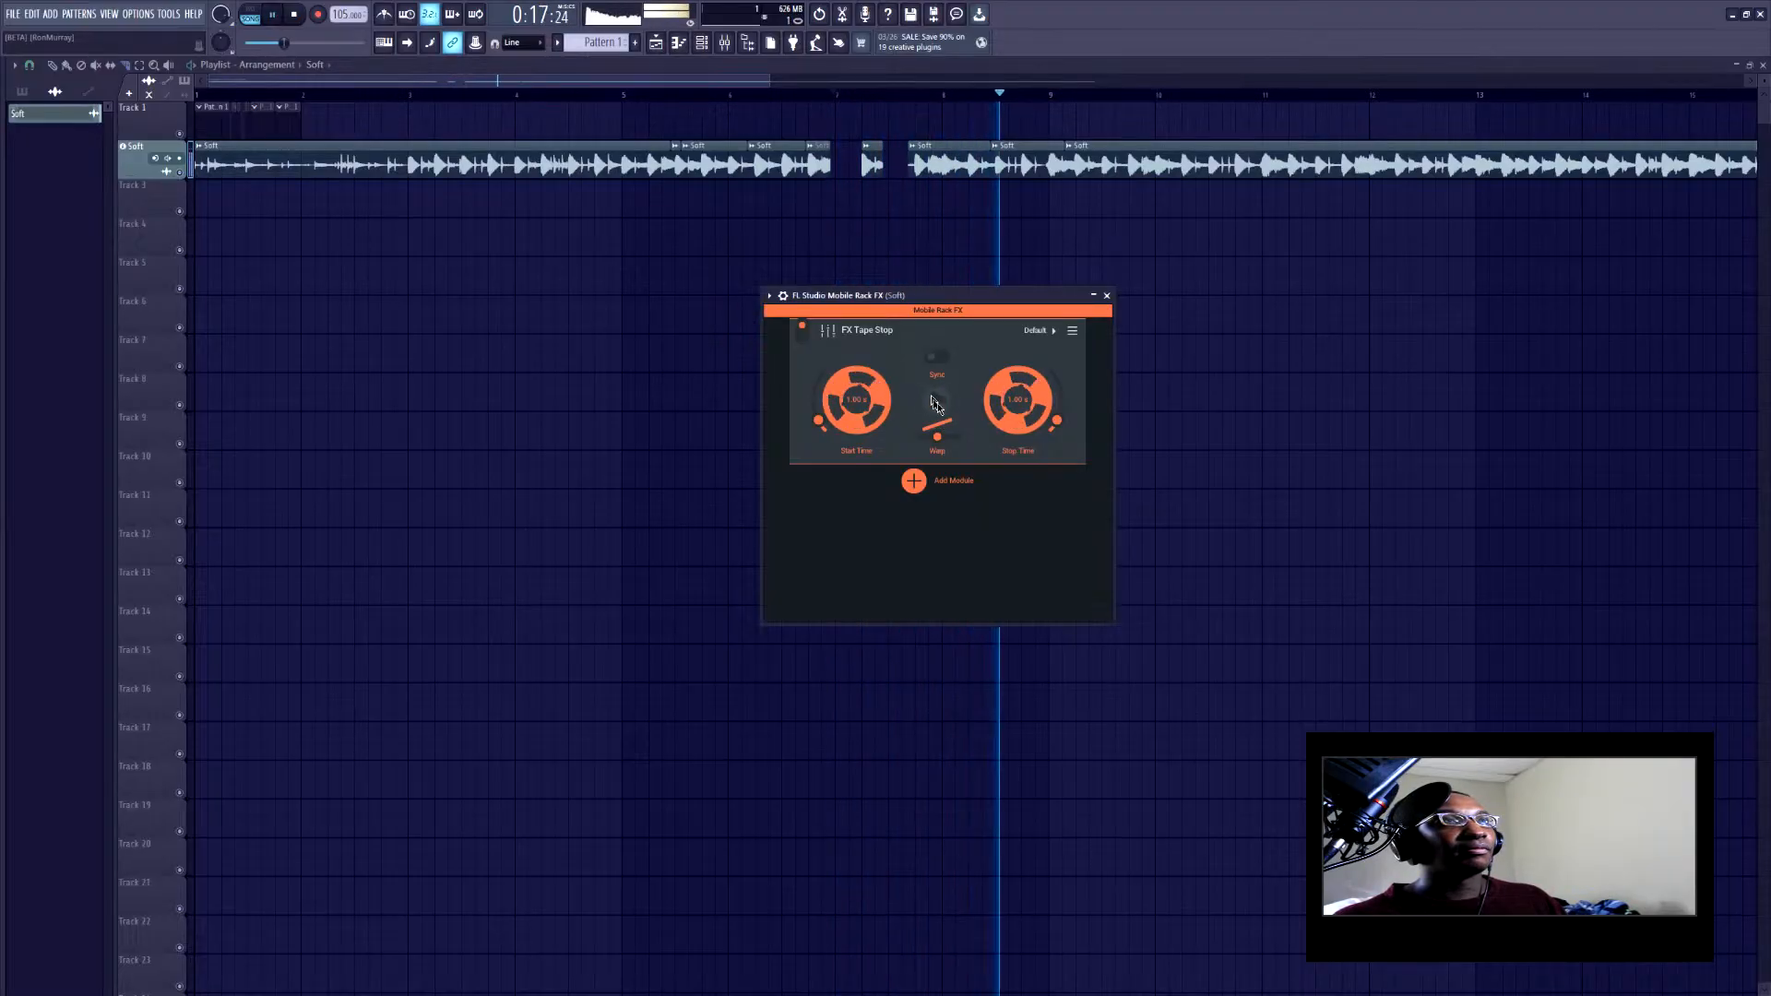
{"action": "left_click", "coordinate": [938, 407]}
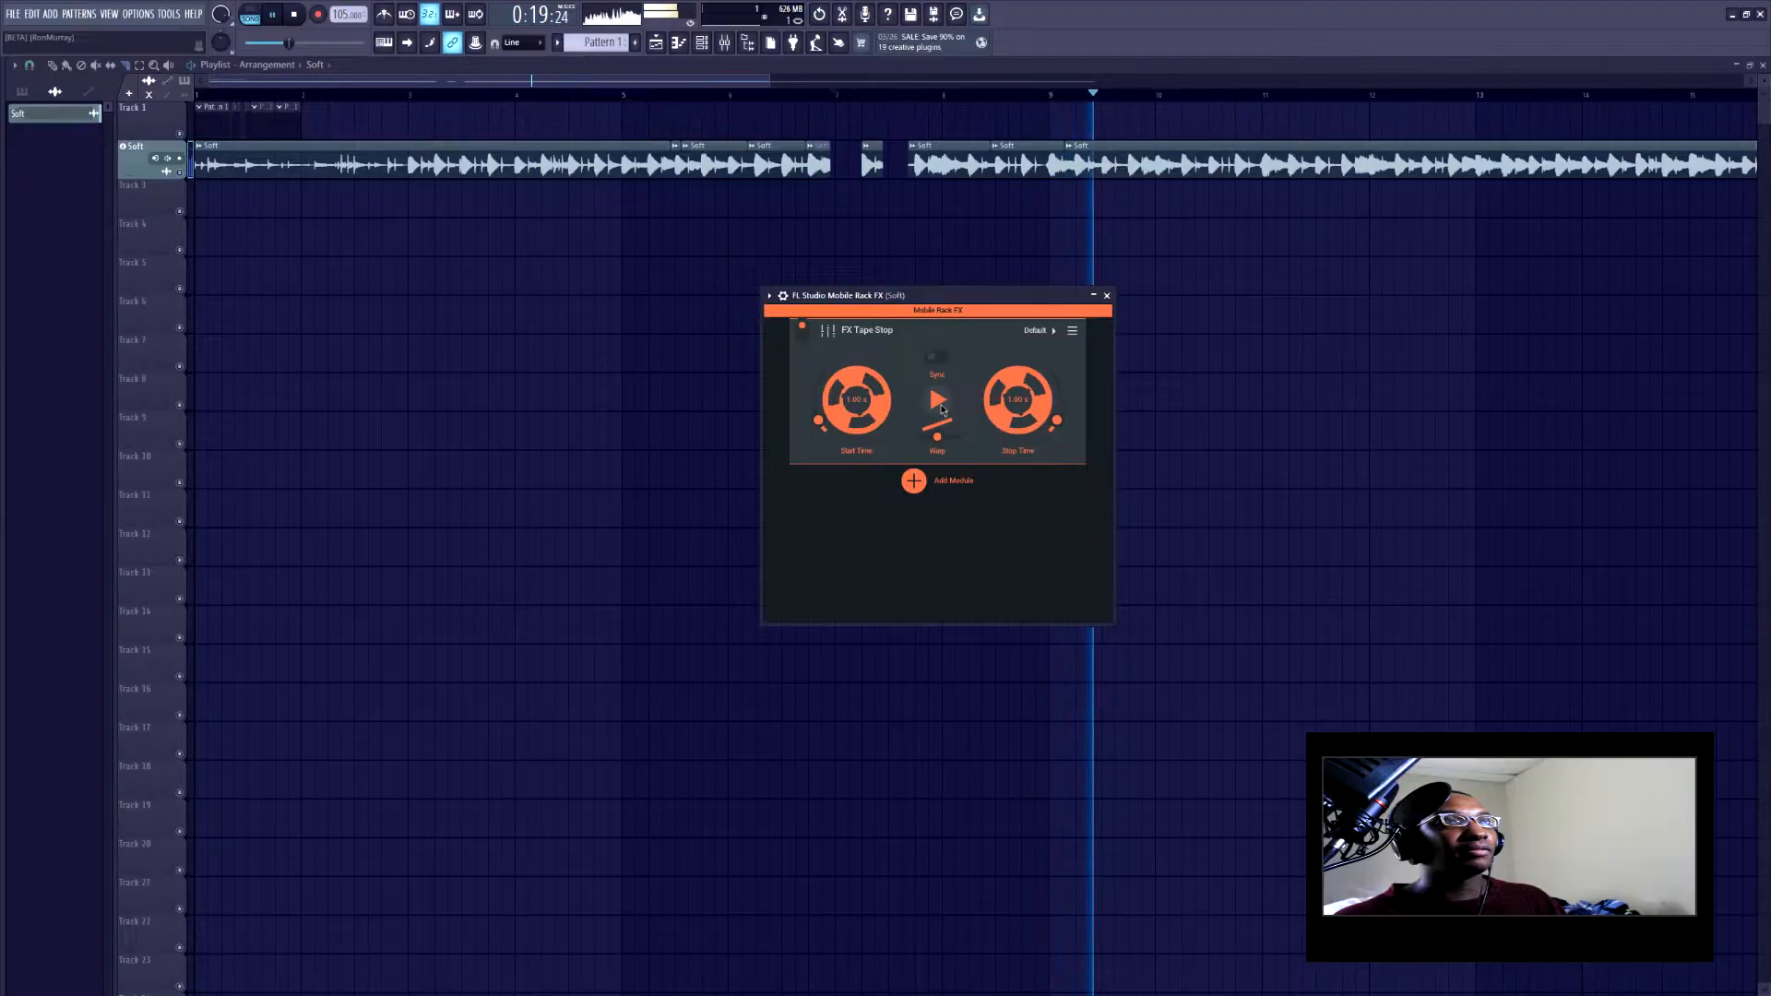
{"action": "left_click", "coordinate": [939, 402]}
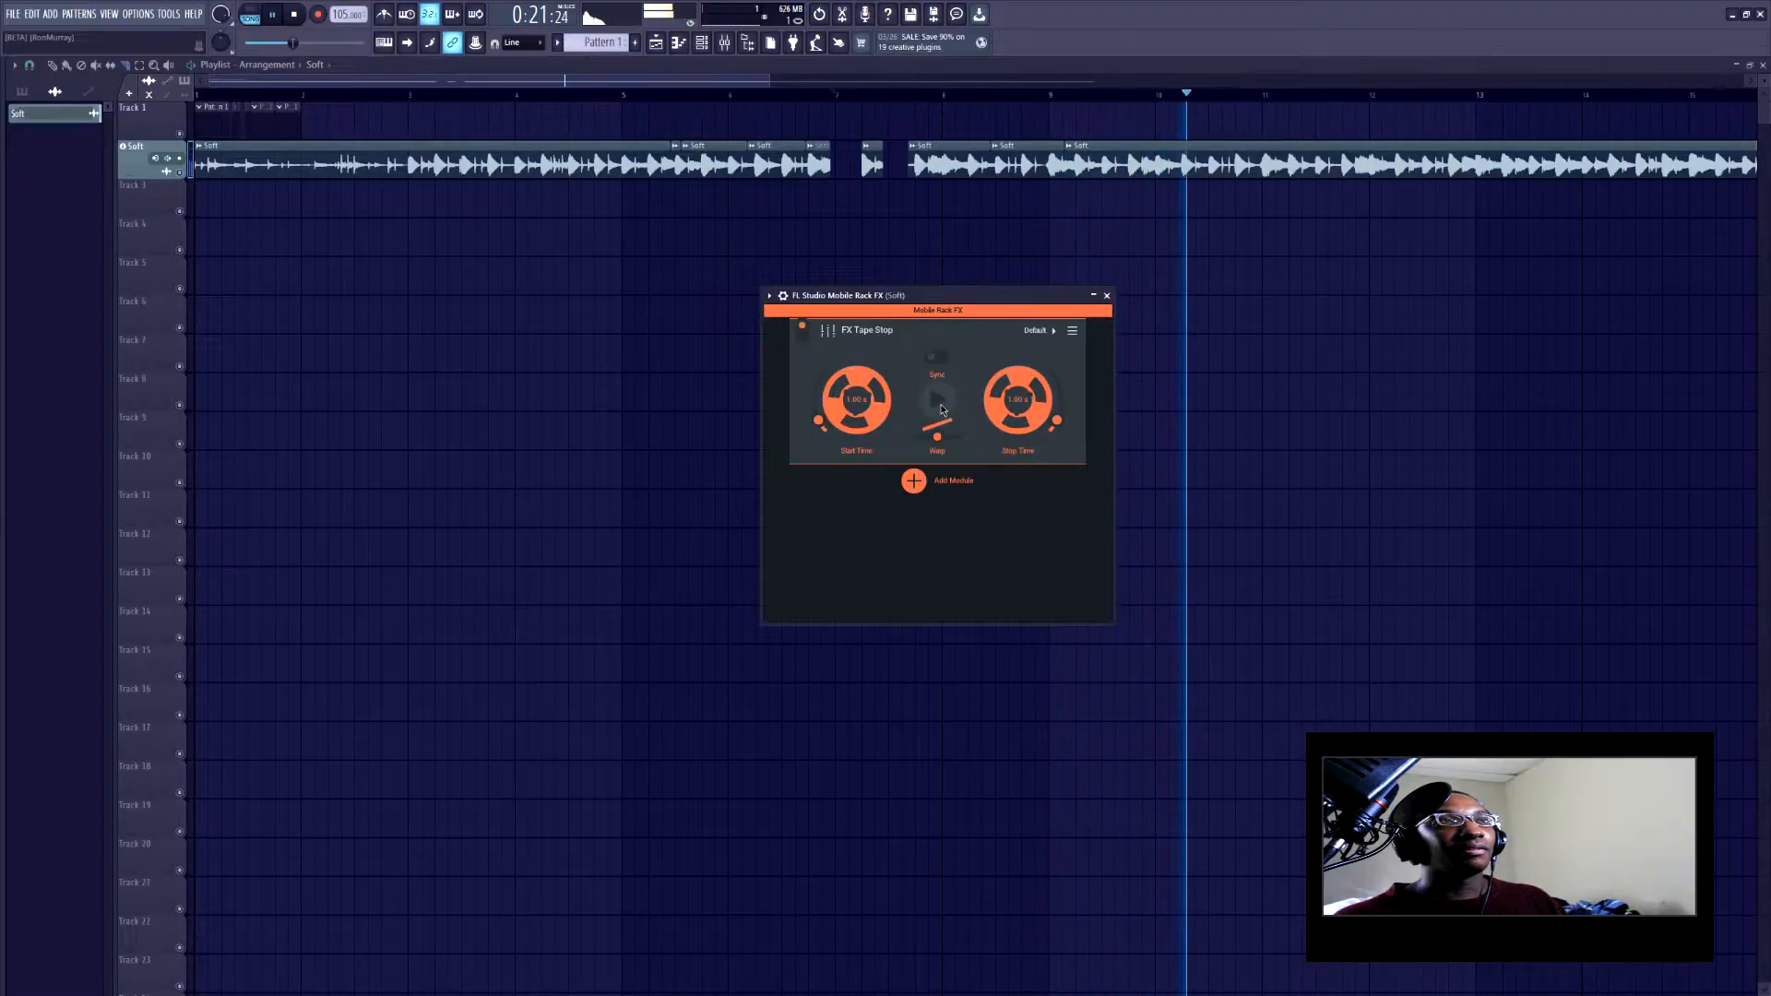
{"action": "left_click", "coordinate": [939, 404]}
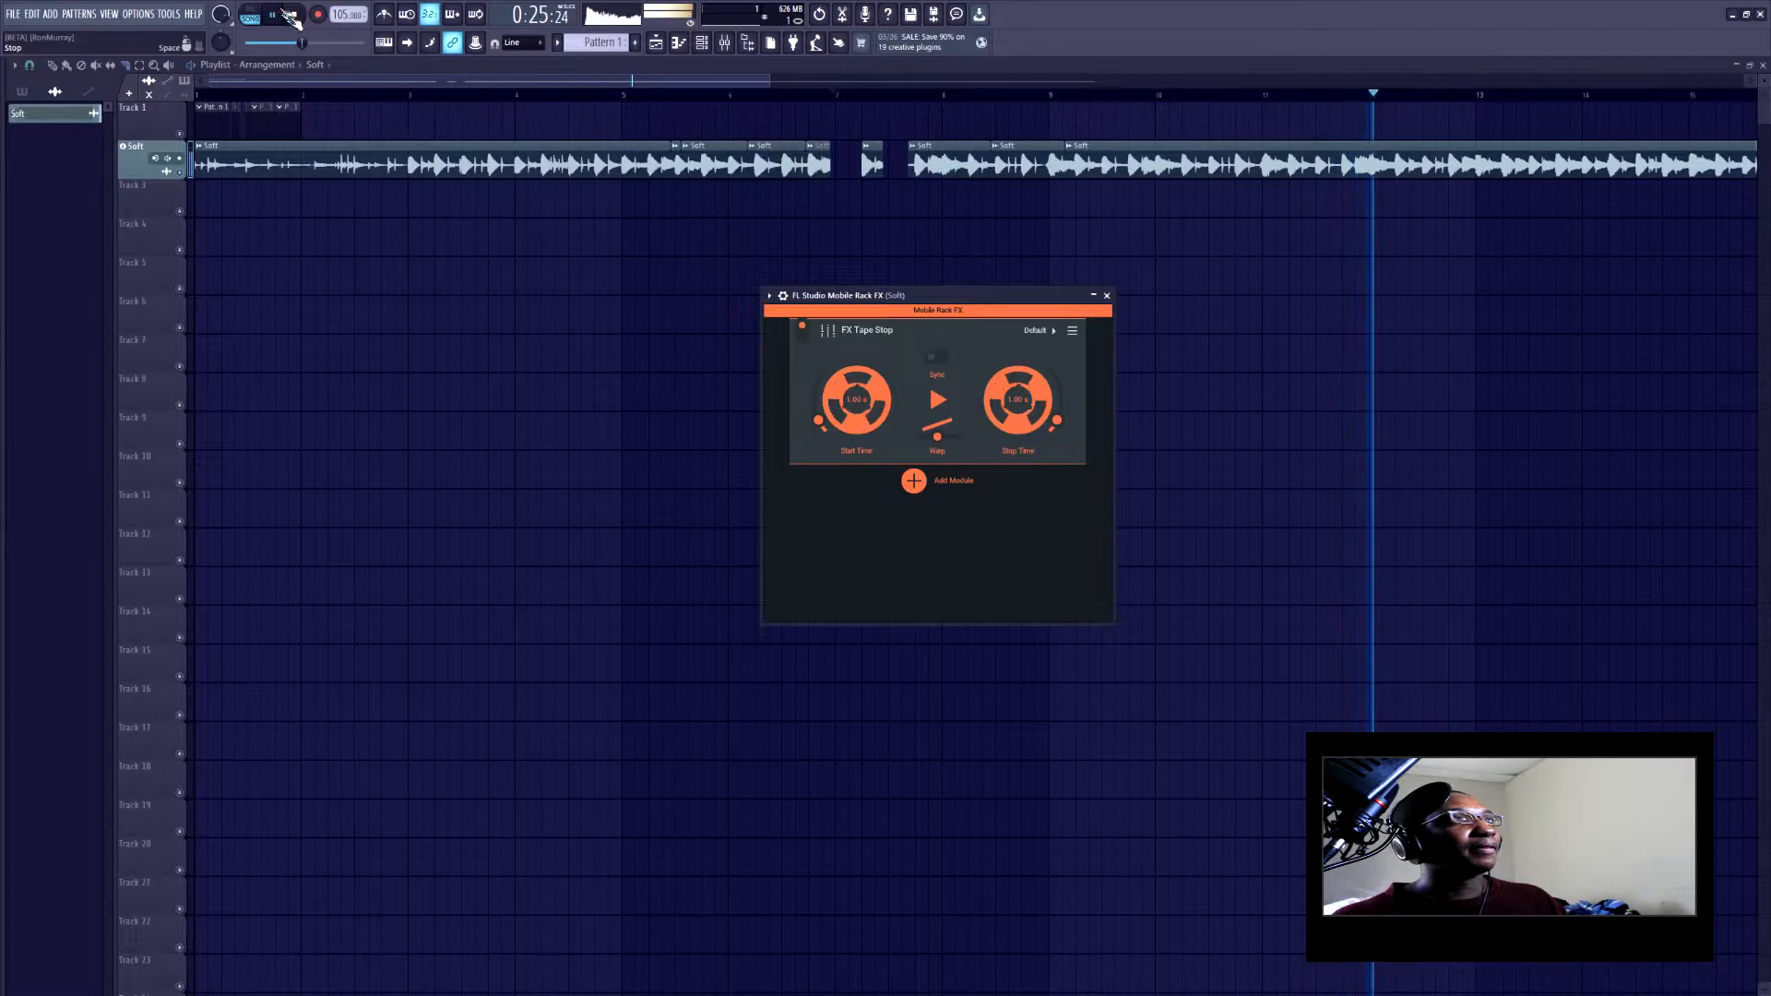
{"action": "left_click", "coordinate": [292, 15]}
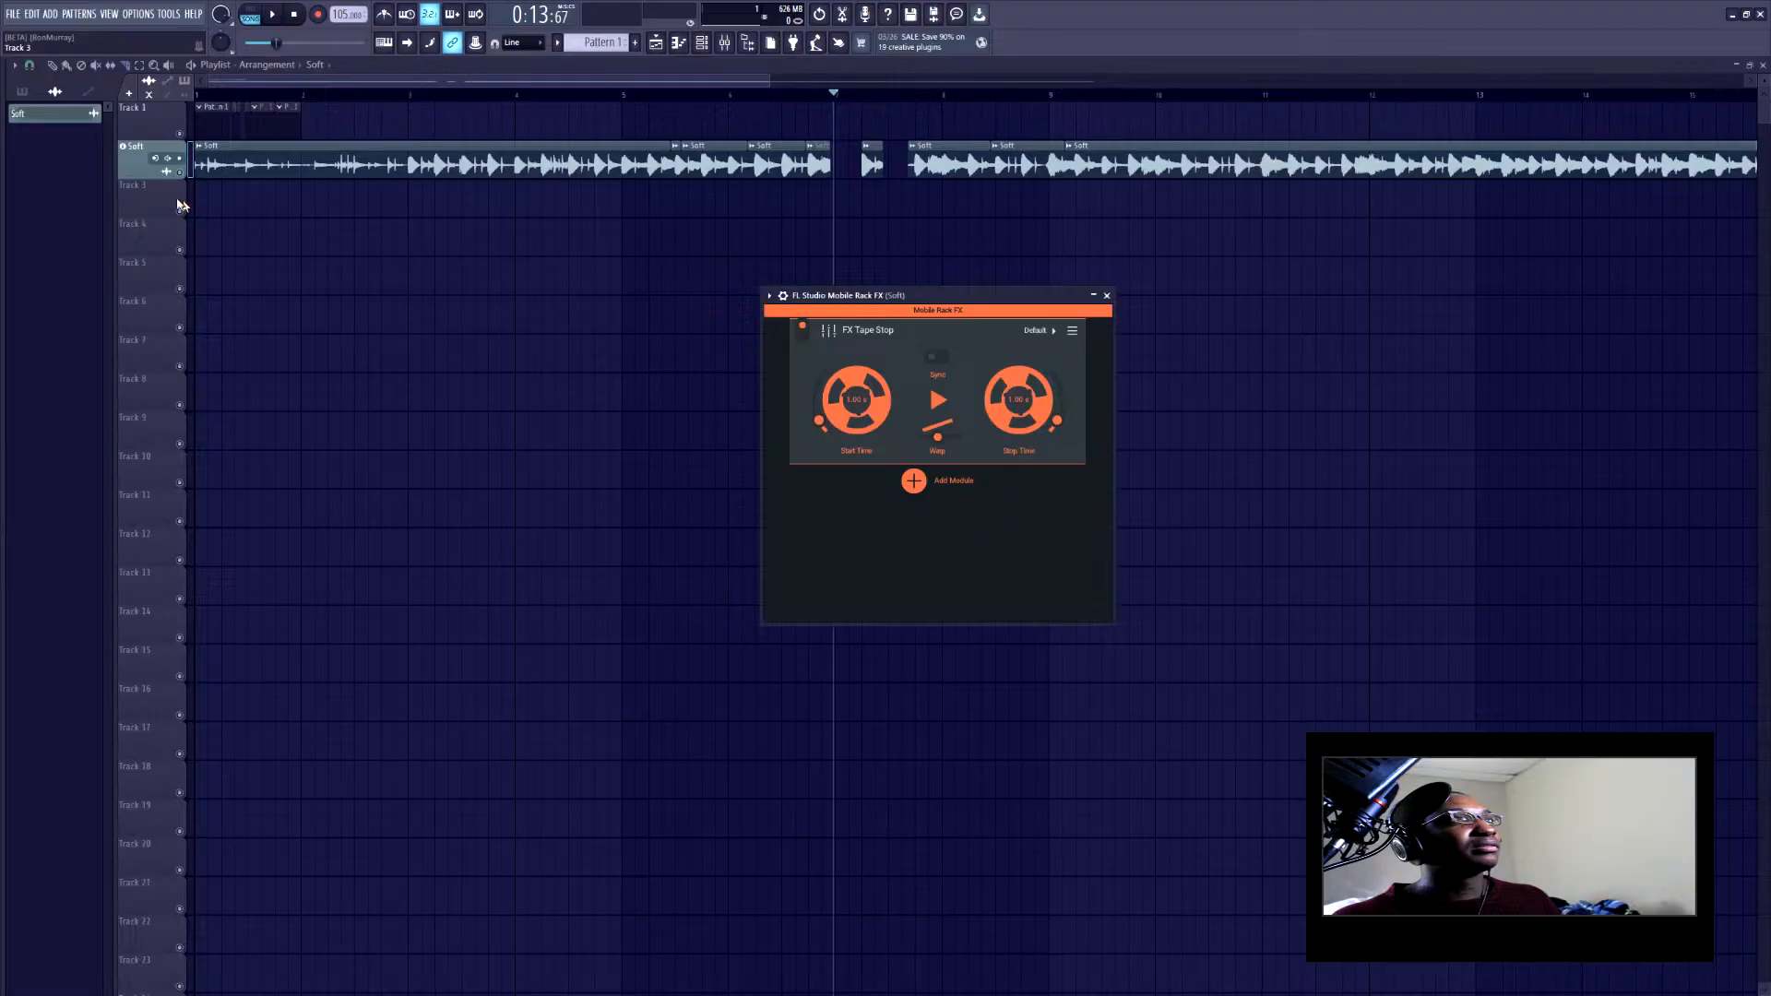
Replace the Tape Stop module with Pitcher 2
{"action": "left_click", "coordinate": [1072, 333]}
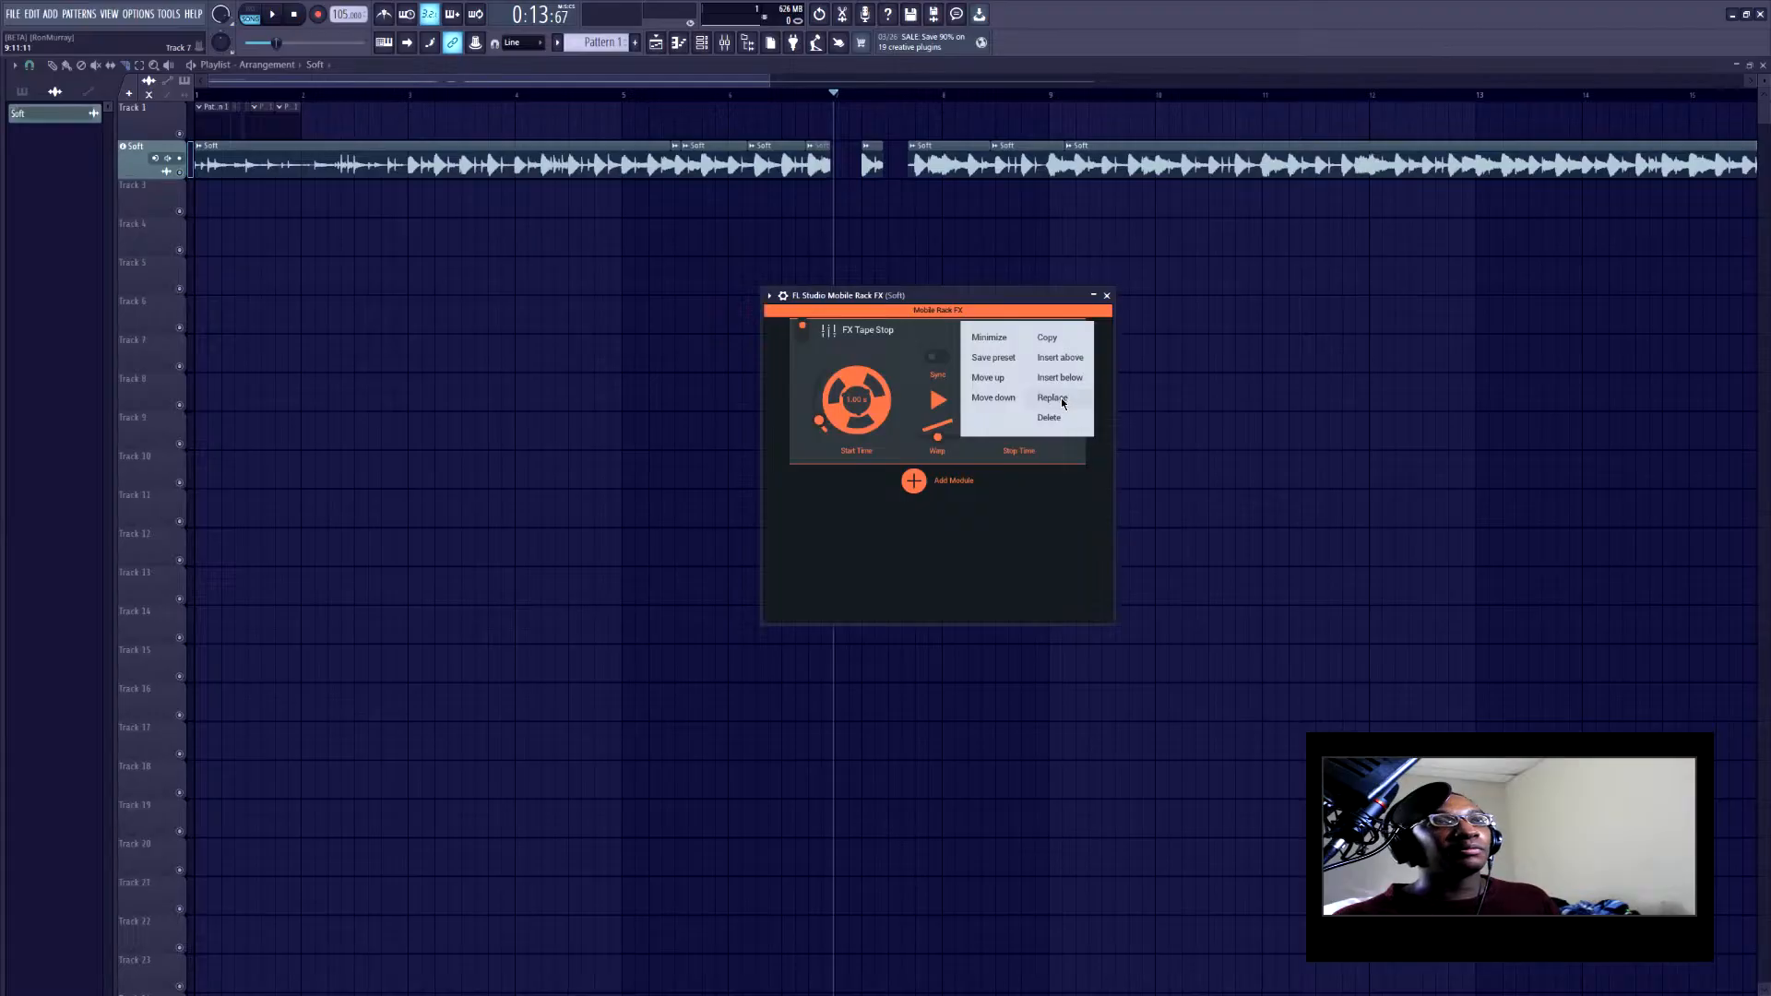
{"action": "left_click", "coordinate": [1053, 398]}
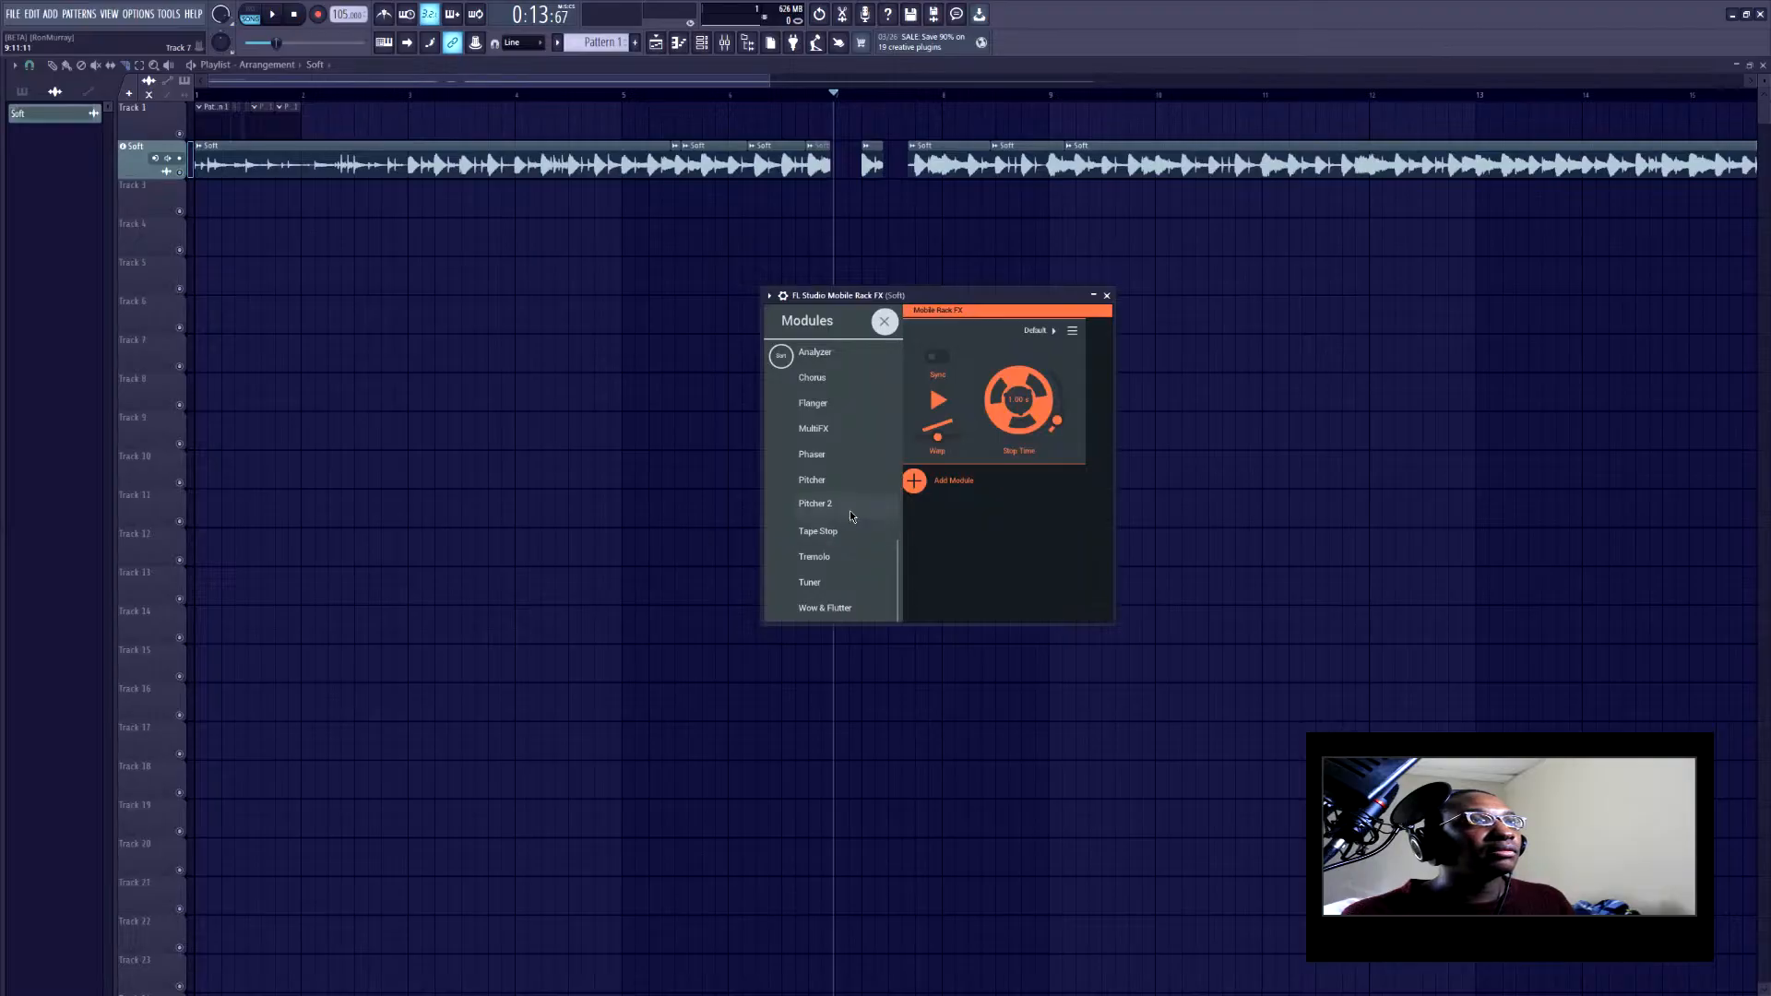
{"action": "left_click", "coordinate": [815, 506]}
{"action": "left_click", "coordinate": [991, 518]}
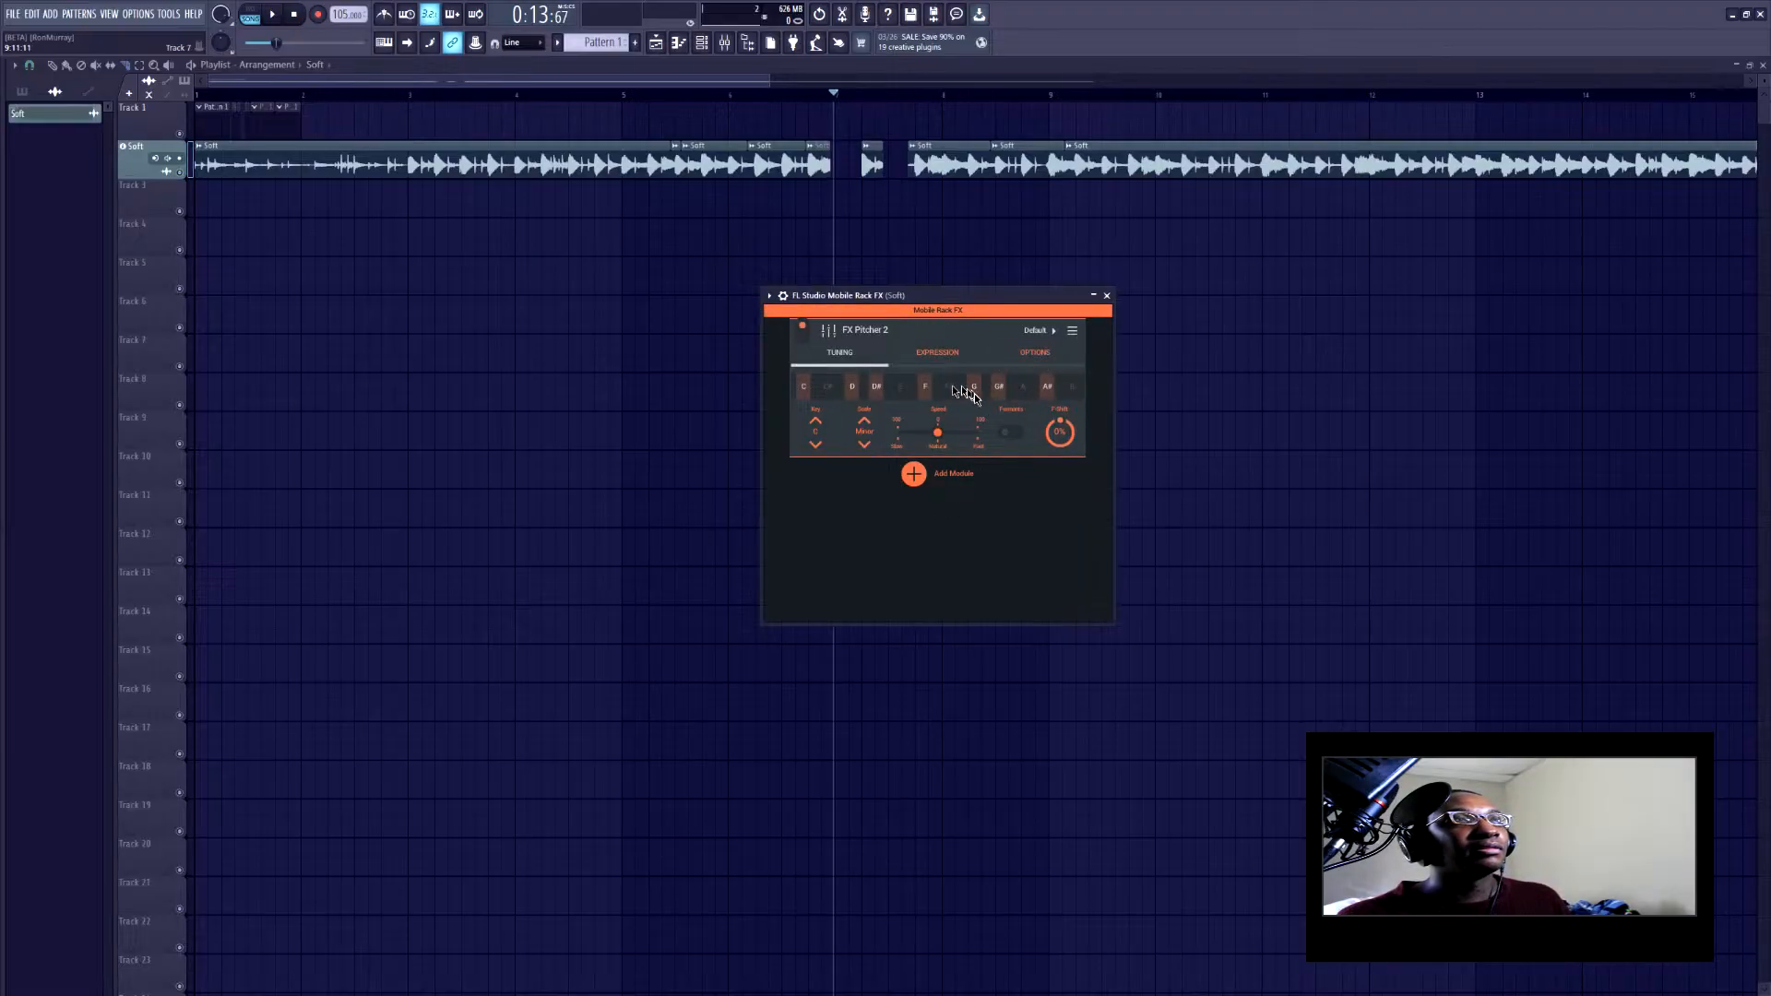
Replace the Pitcher 2 module with Tremolo
{"action": "left_click", "coordinate": [1072, 334]}
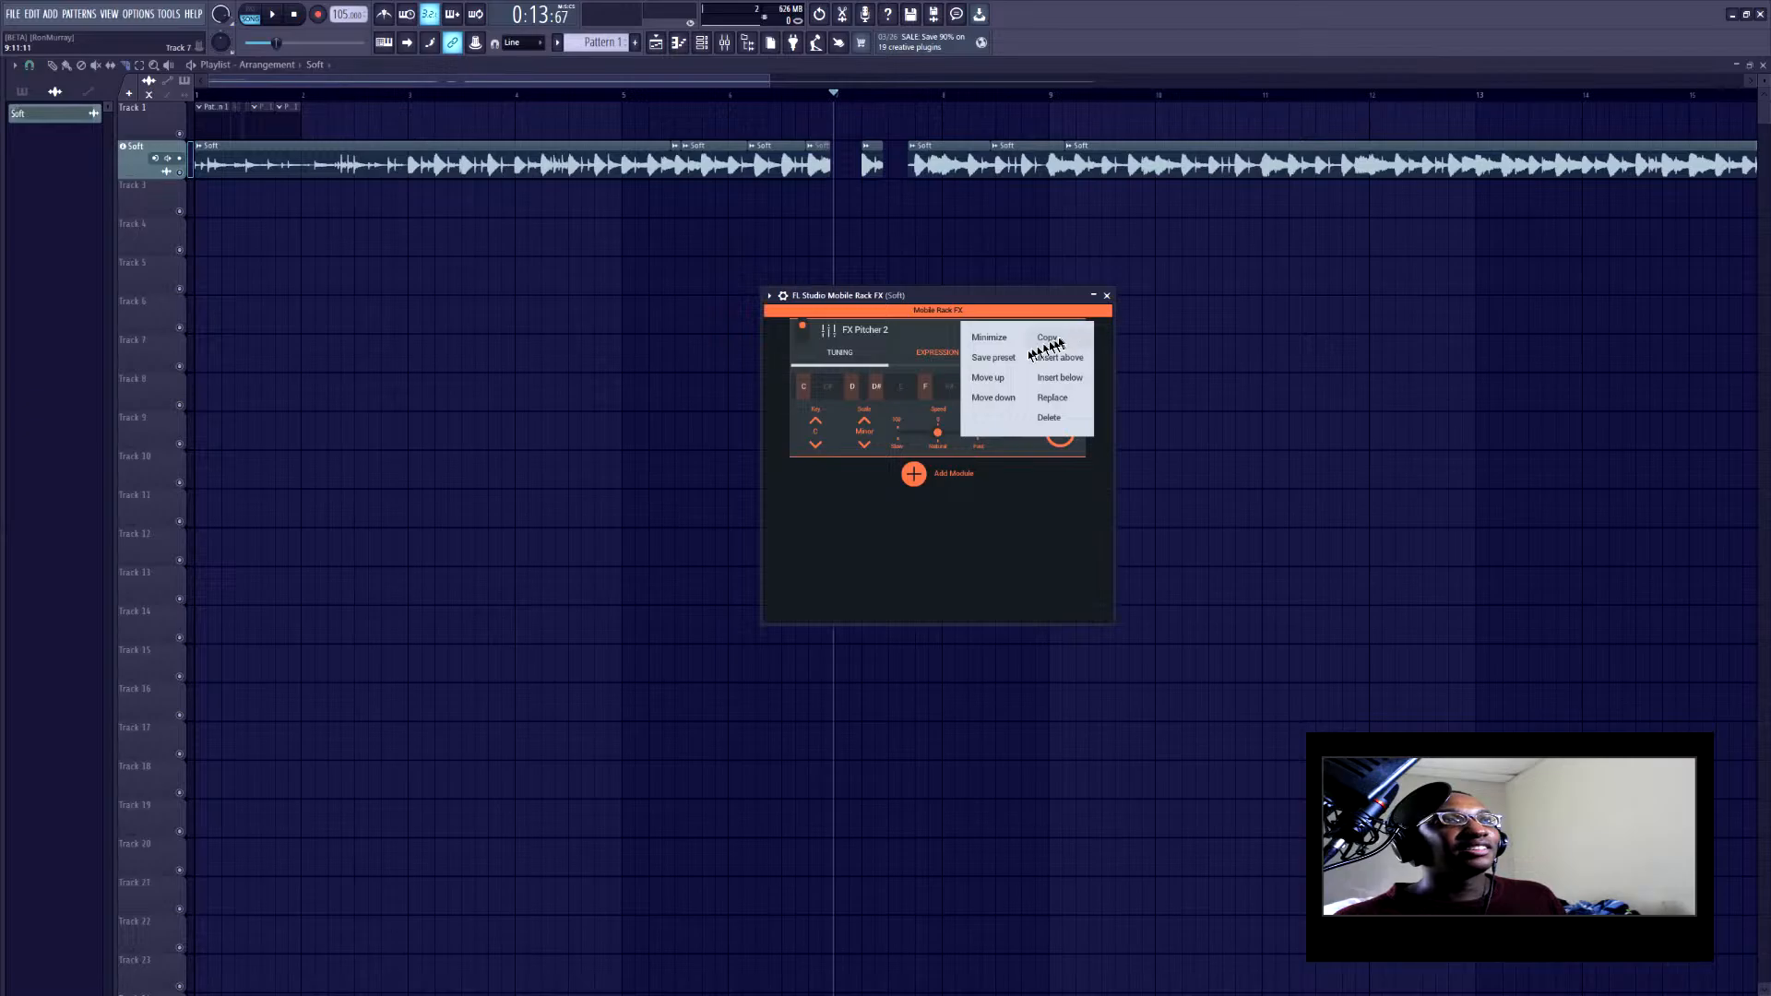
{"action": "left_click", "coordinate": [1052, 398]}
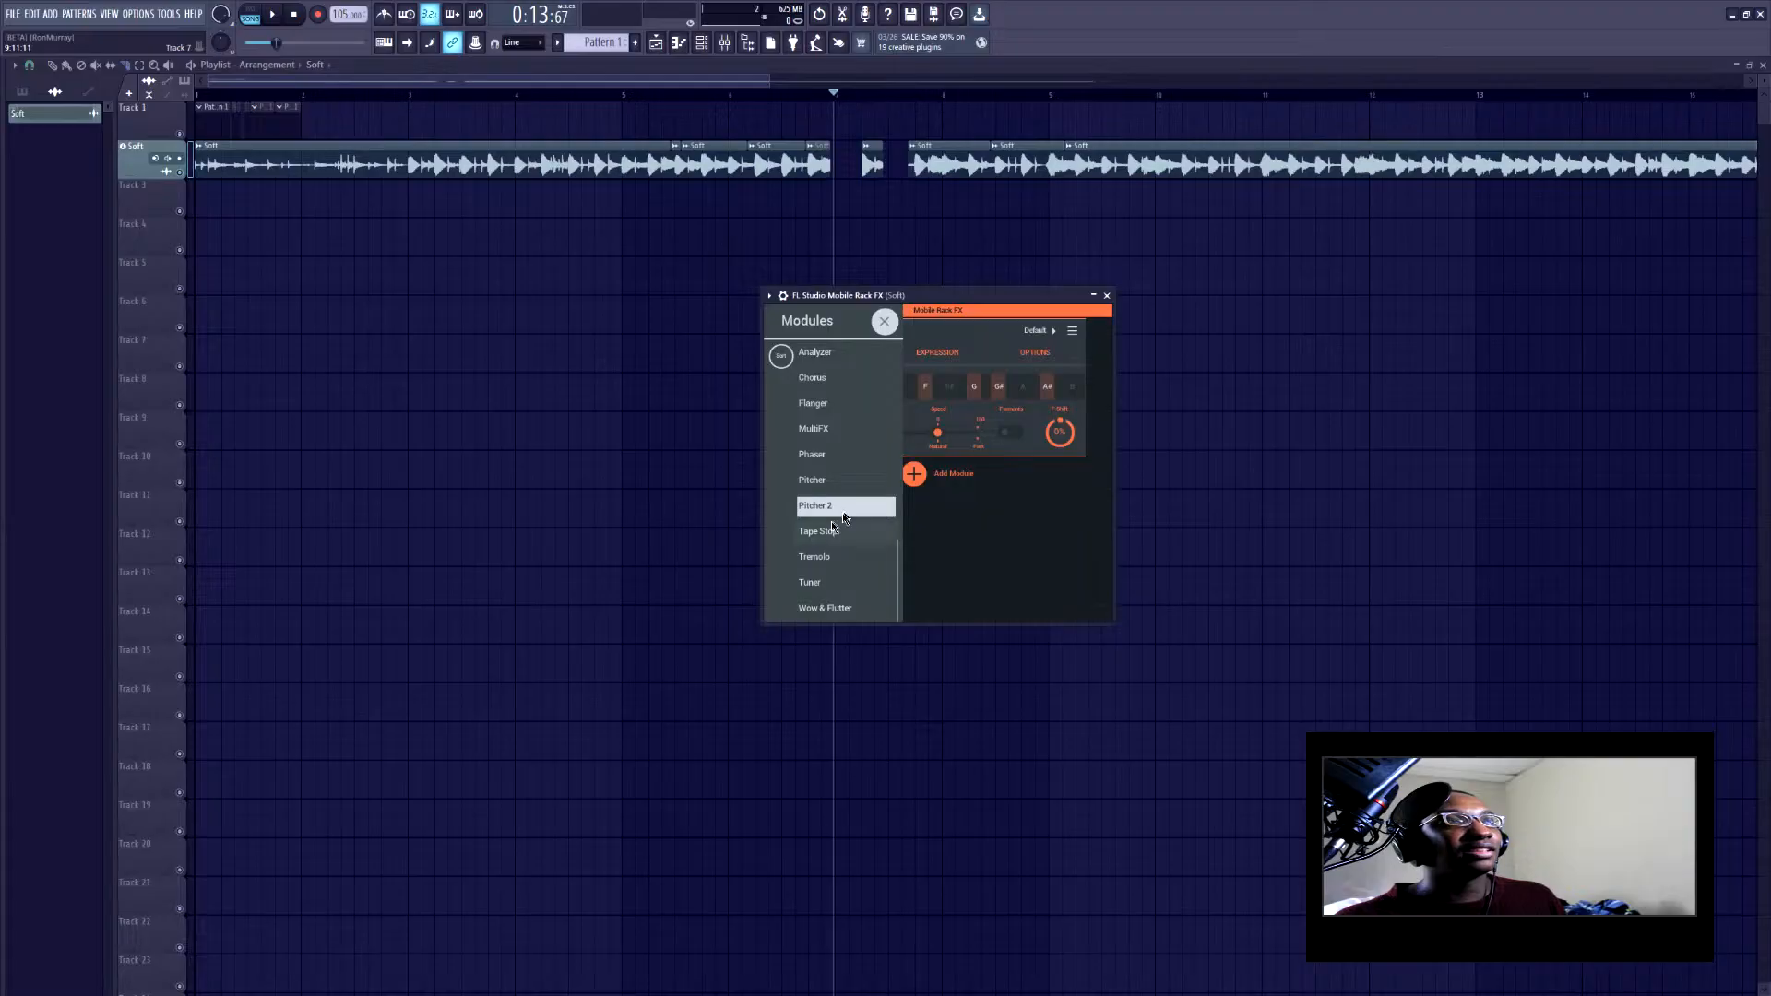
{"action": "left_click", "coordinate": [816, 557]}
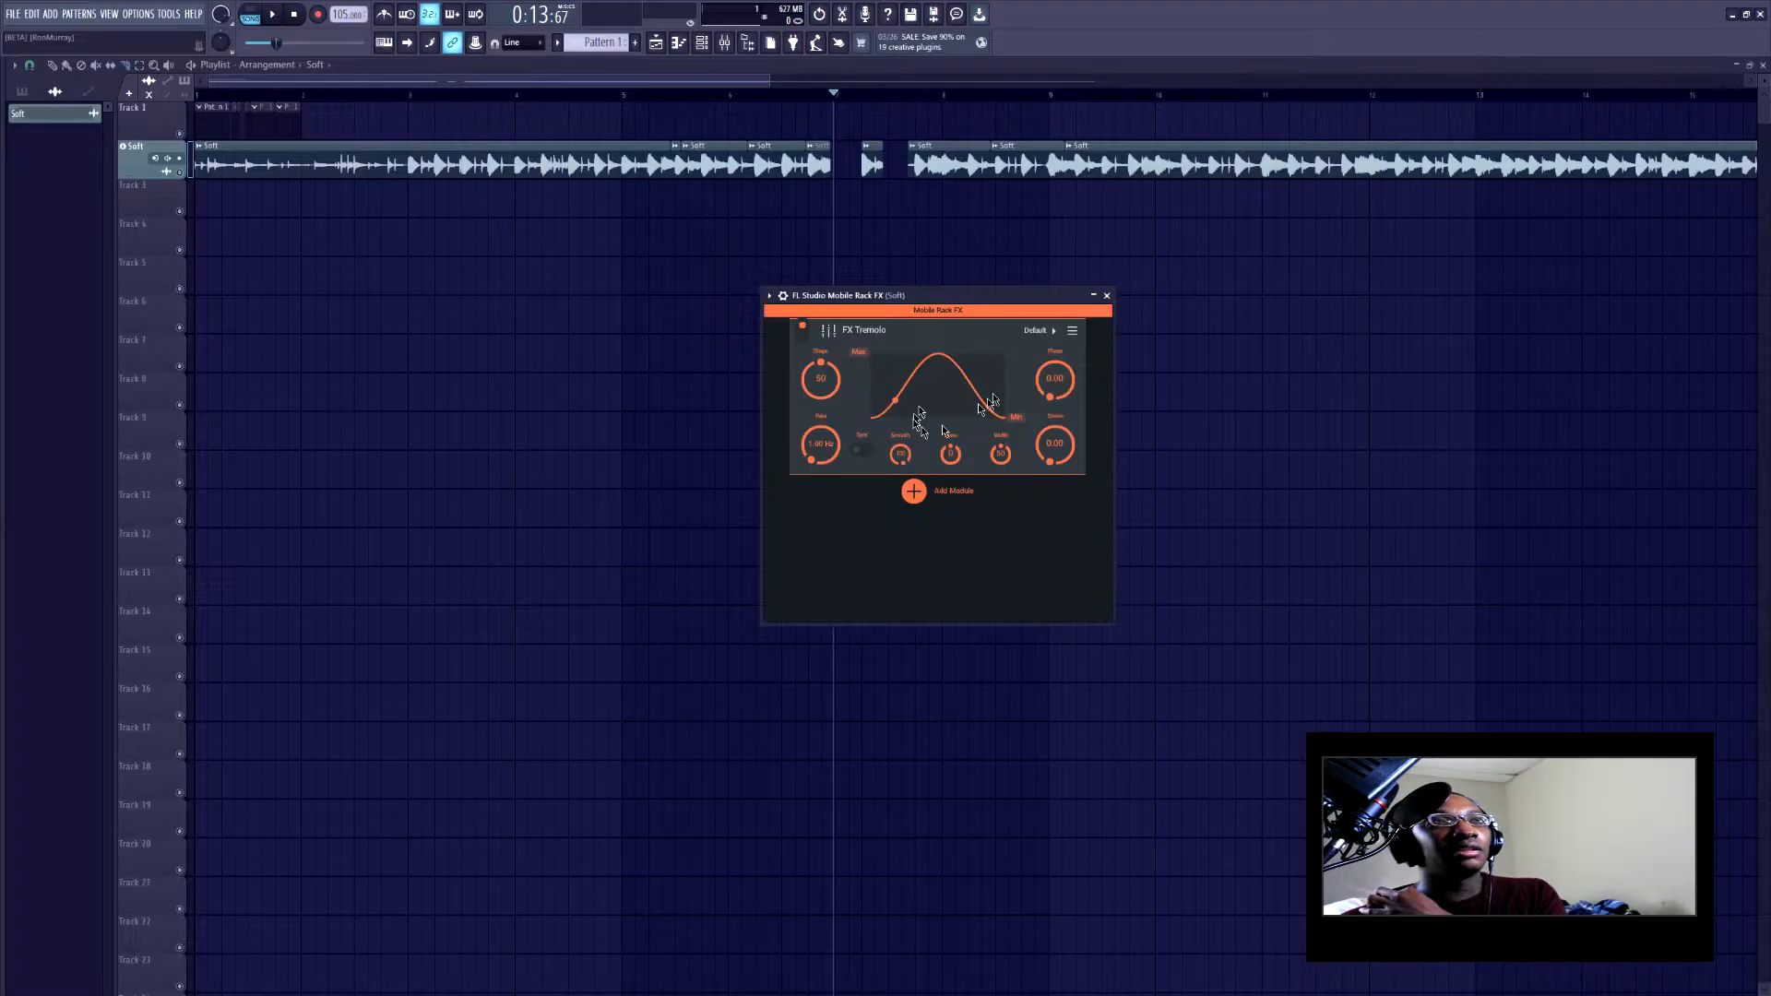
Replace the Tremolo module with the Analyzer module
{"action": "left_click", "coordinate": [1072, 331]}
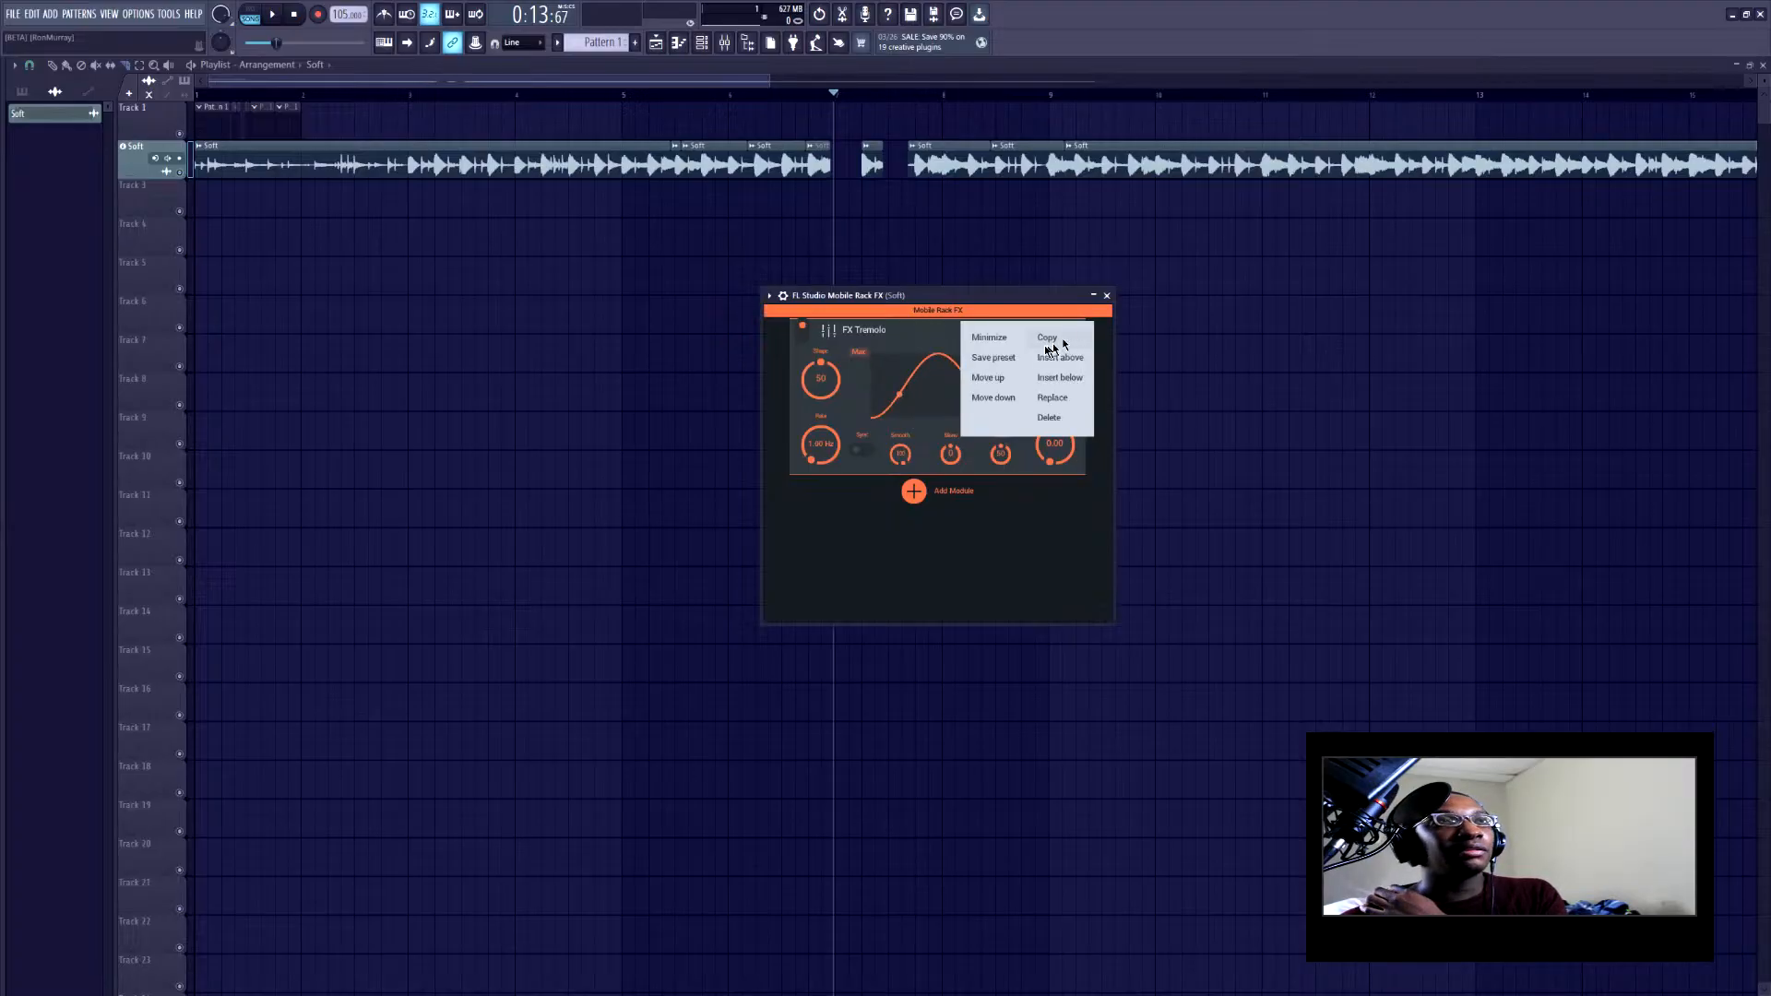
{"action": "left_click", "coordinate": [1047, 402]}
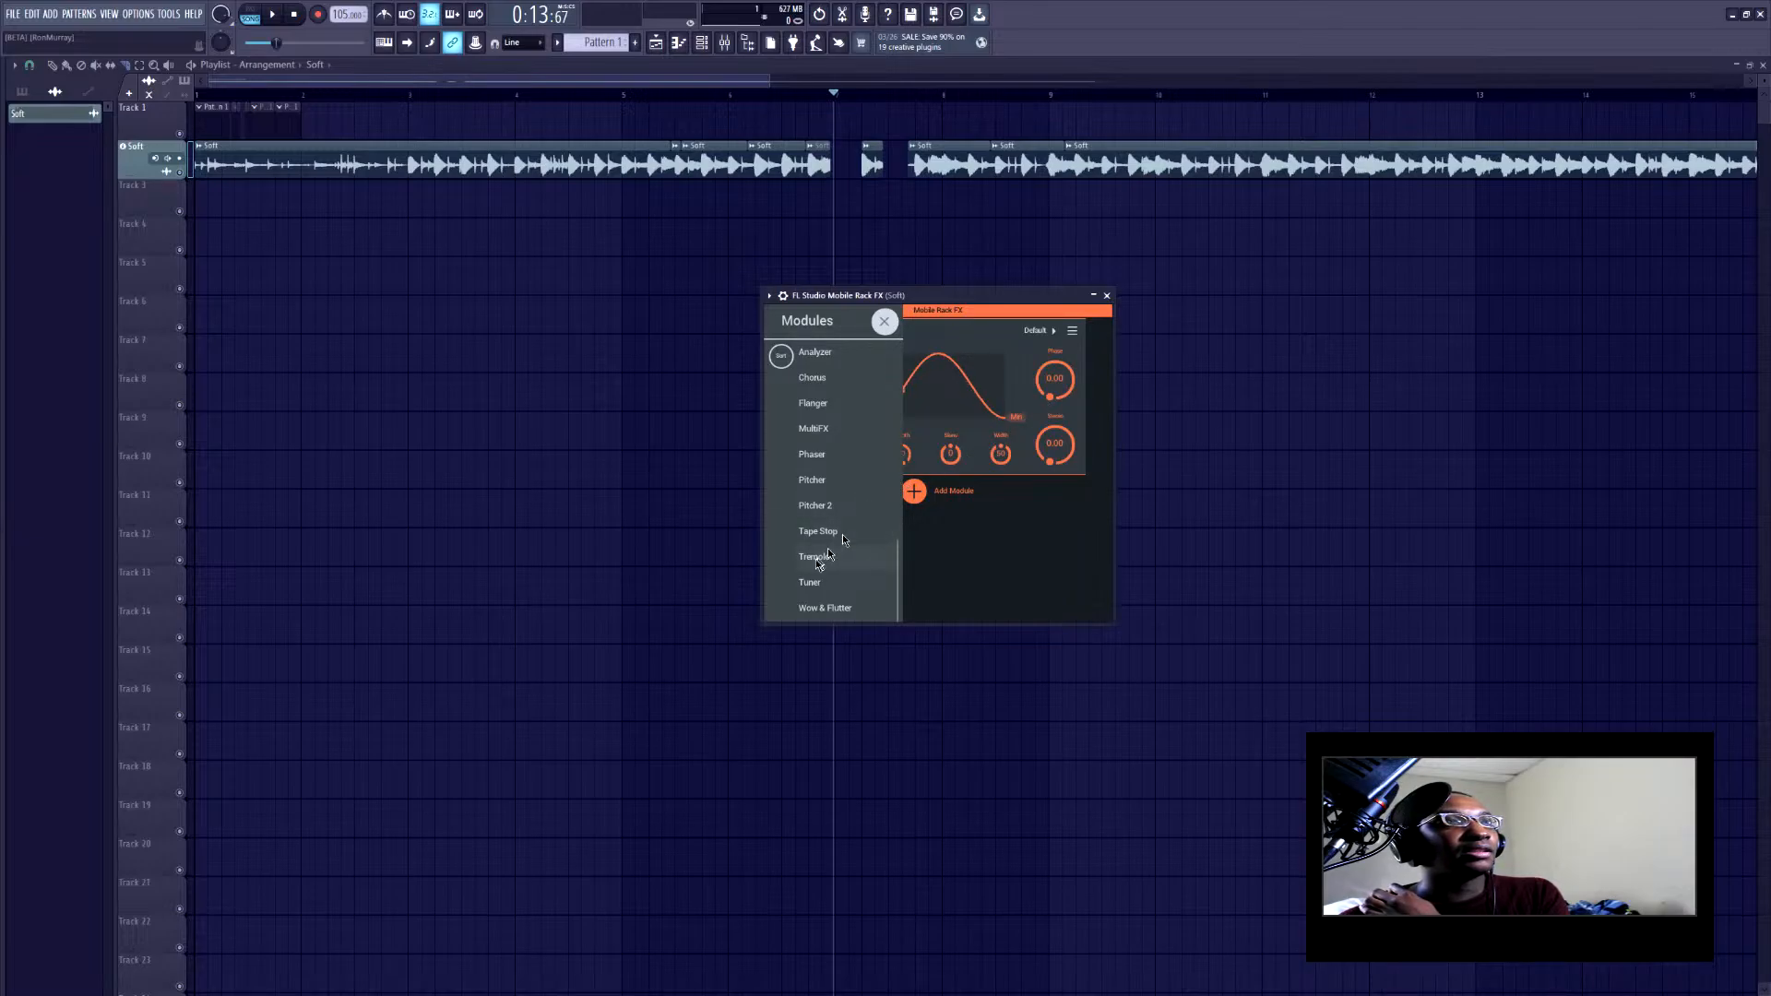
{"action": "scroll", "coordinate": [830, 559], "scroll_direction": "up", "scroll_amount": 2}
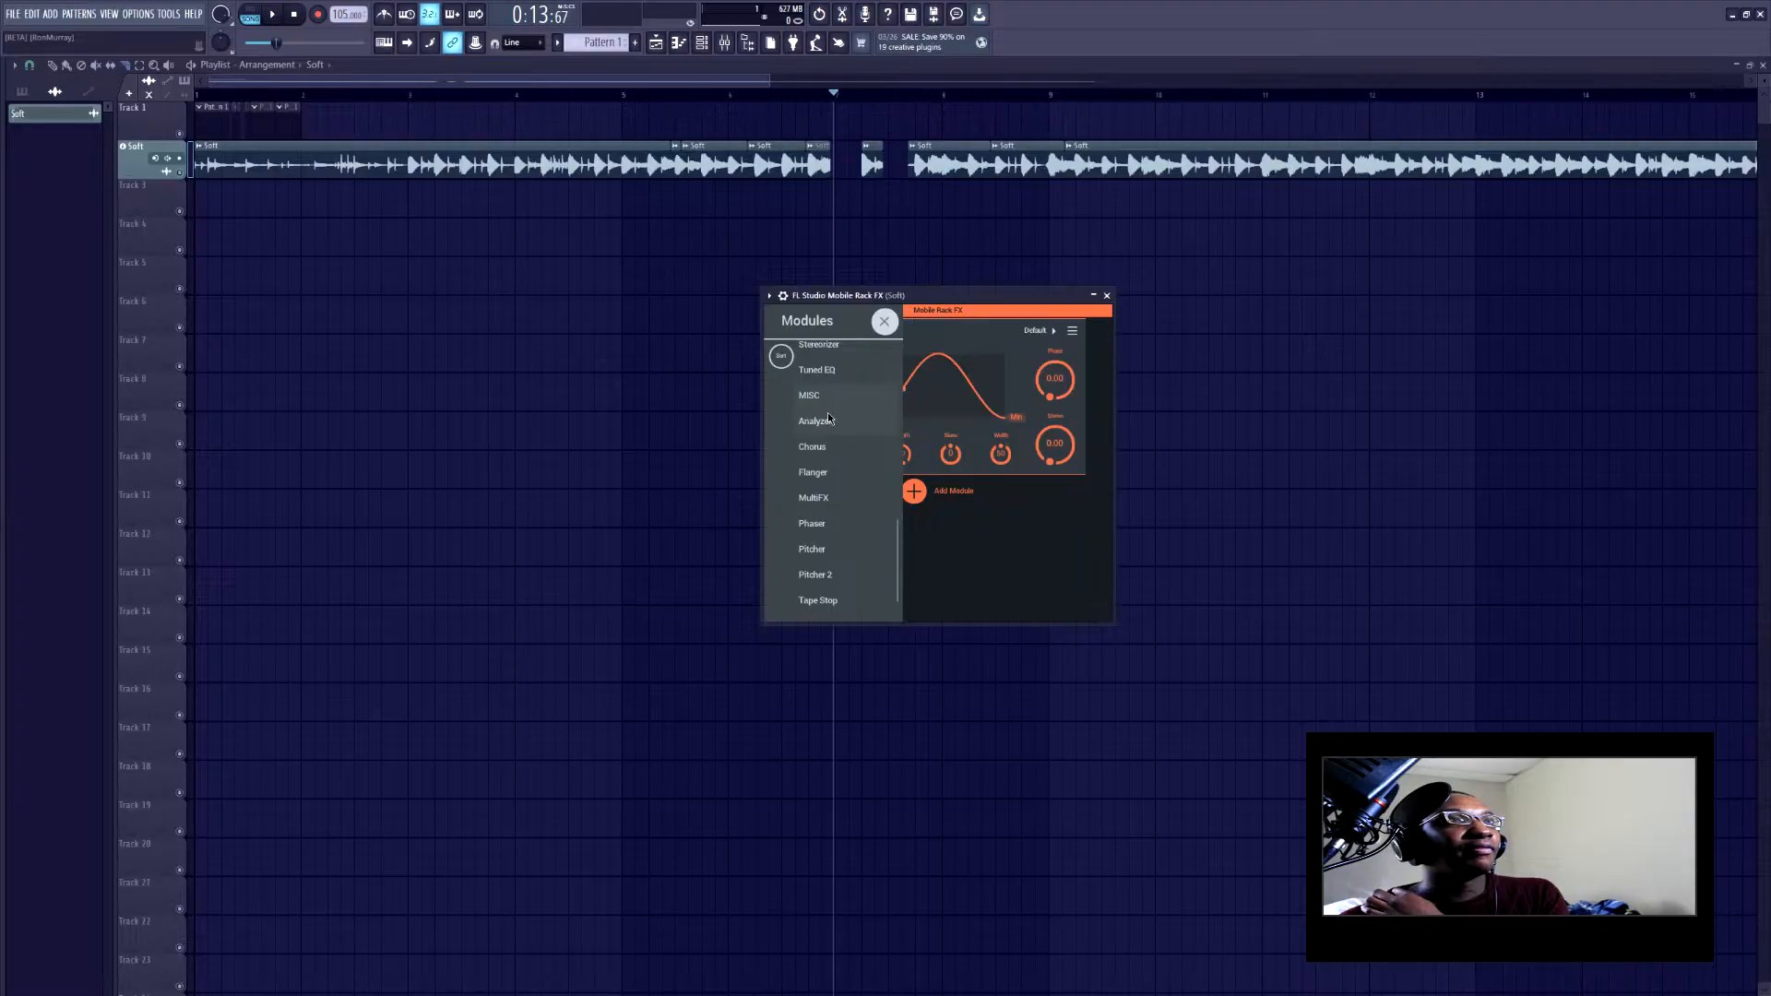
{"action": "left_click", "coordinate": [828, 421]}
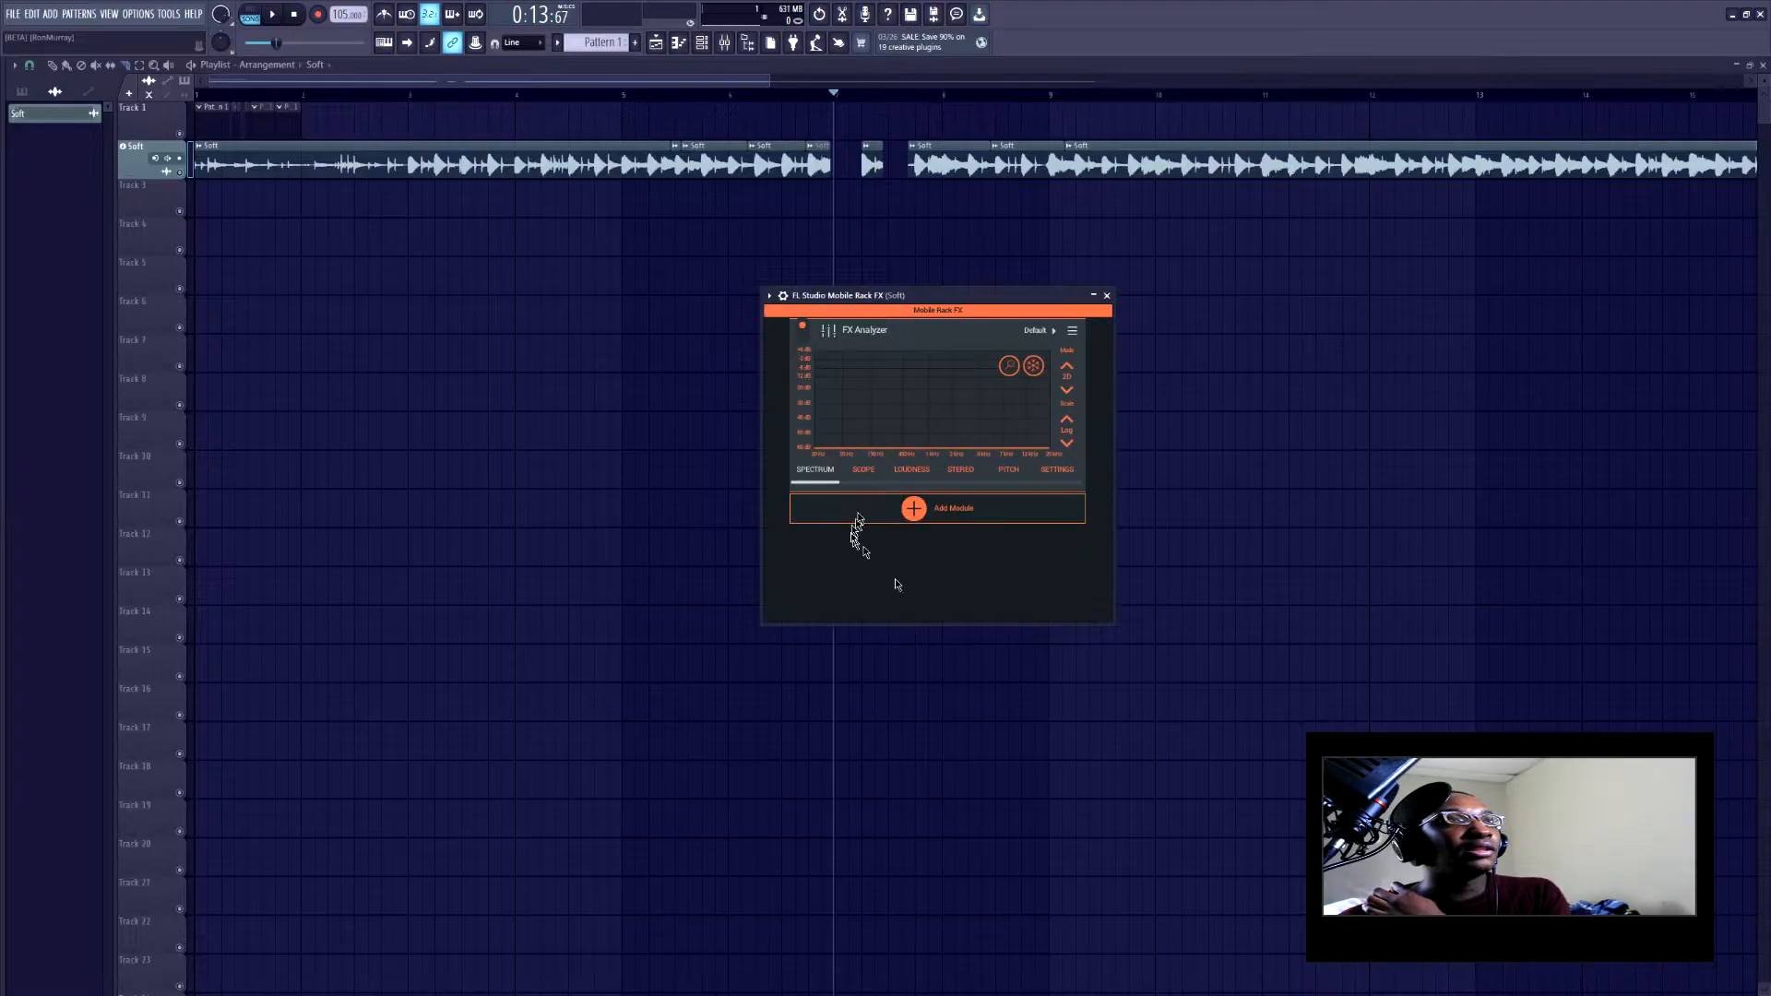
Show the Analyzer's Loudness page and review its available metering modes without changing the selection
{"action": "left_click", "coordinate": [925, 473]}
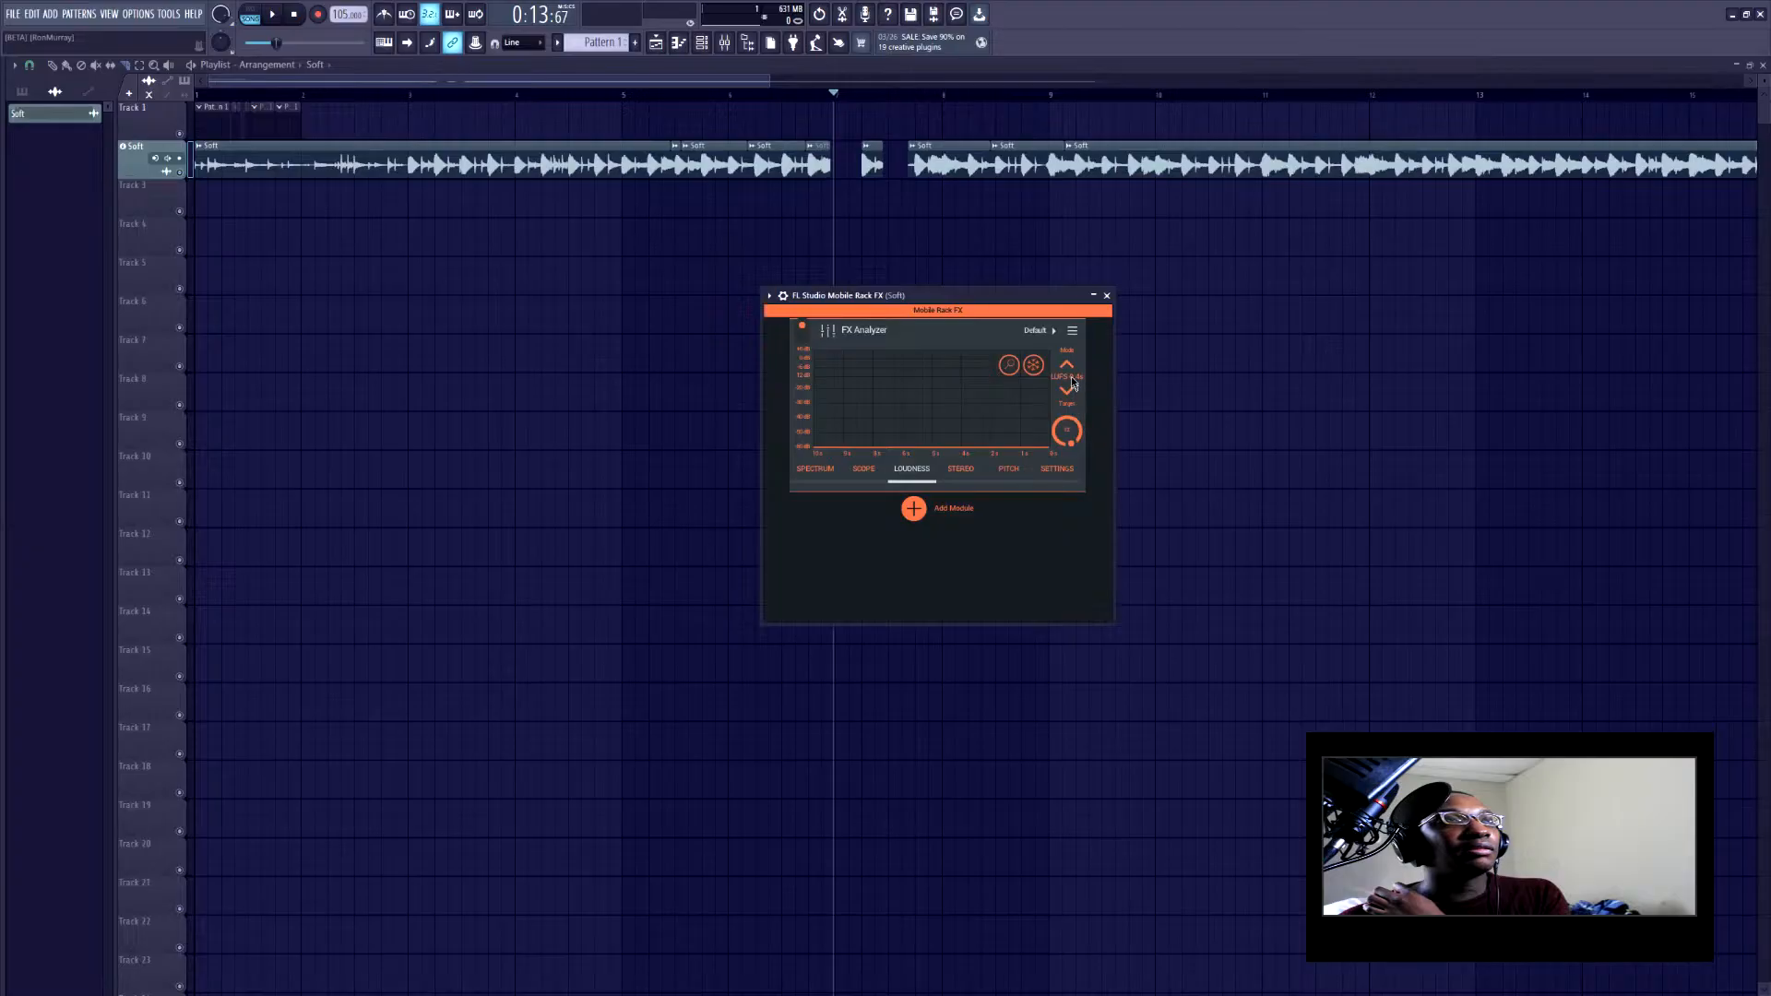
{"action": "left_click", "coordinate": [1073, 382]}
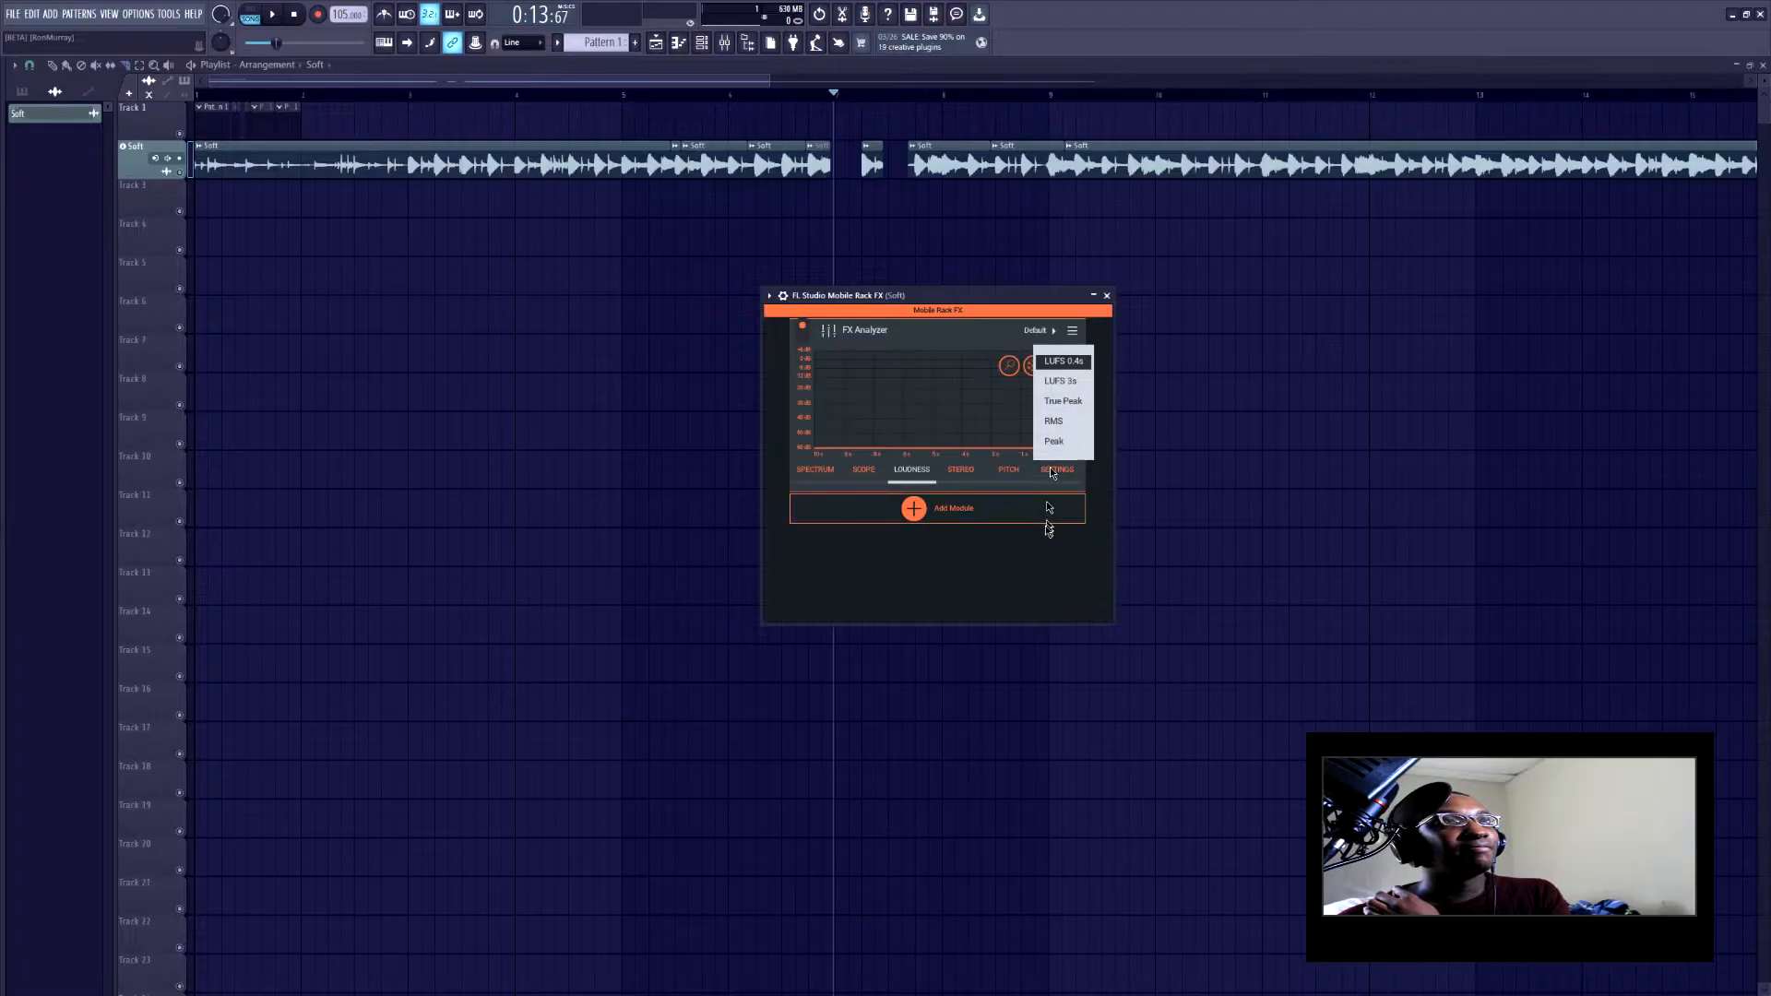
{"action": "left_click", "coordinate": [1040, 533]}
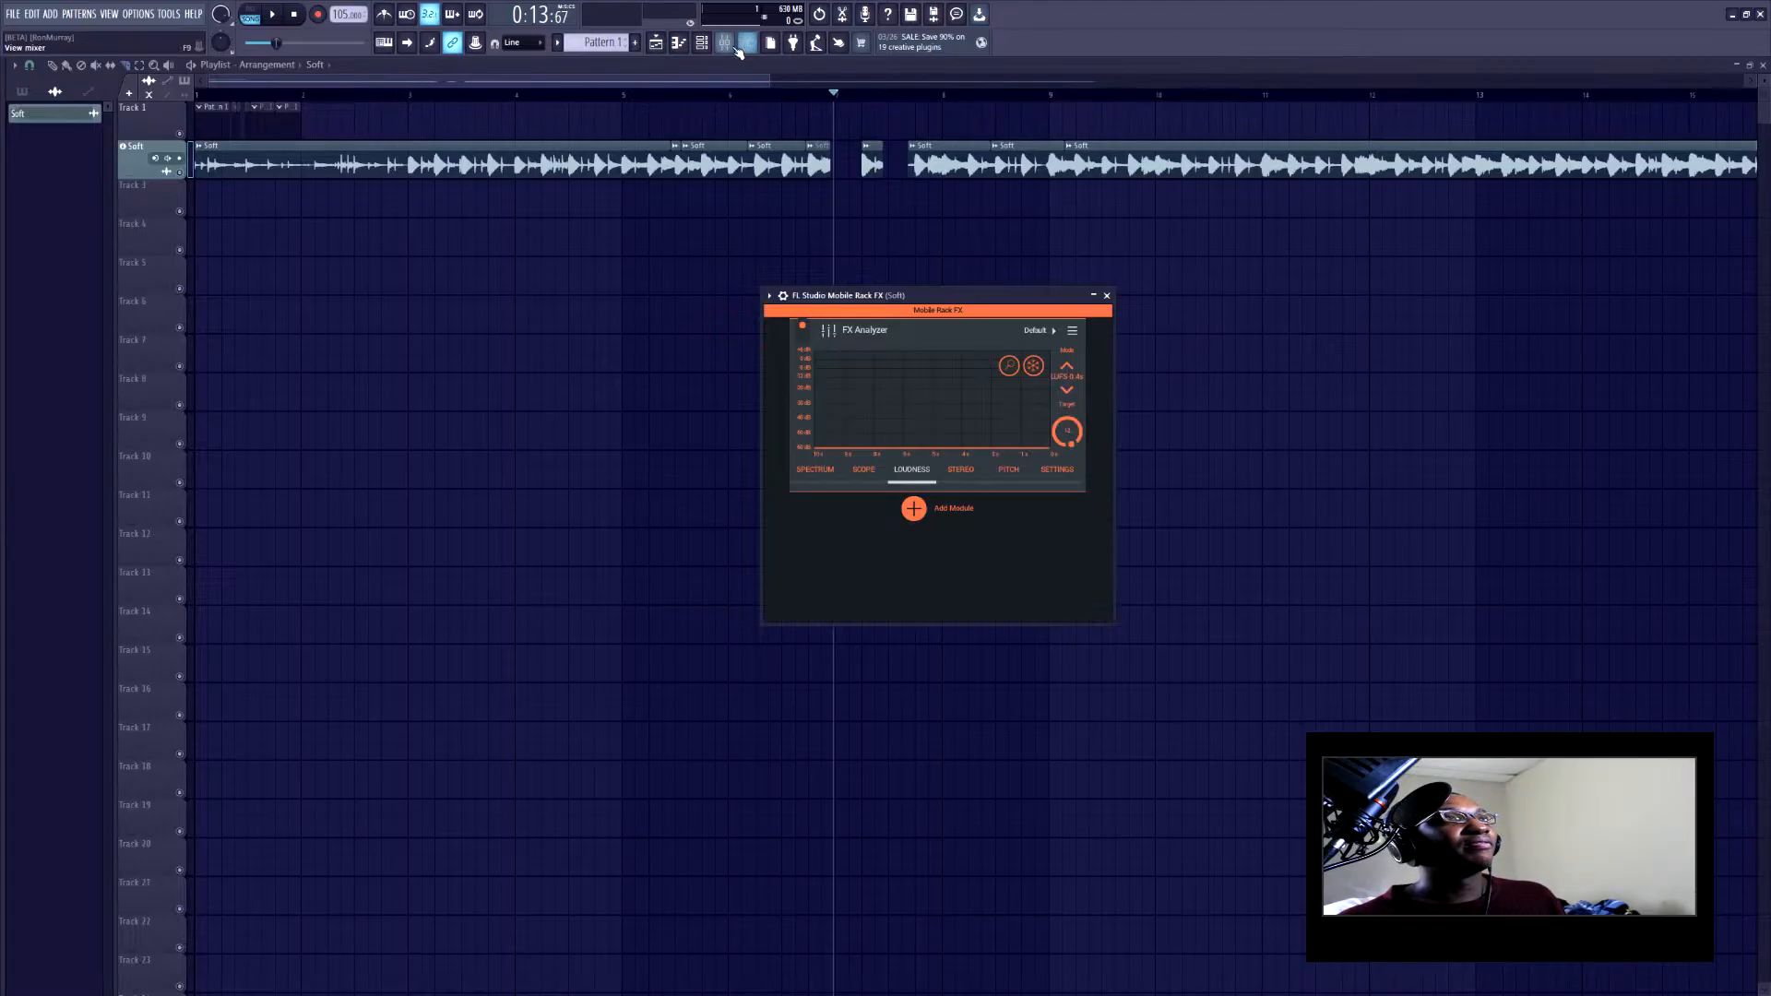
Remove FL Studio Mobile Rack FX from the Soft mixer track's first effect slot and close the mixer
{"action": "left_click", "coordinate": [725, 42]}
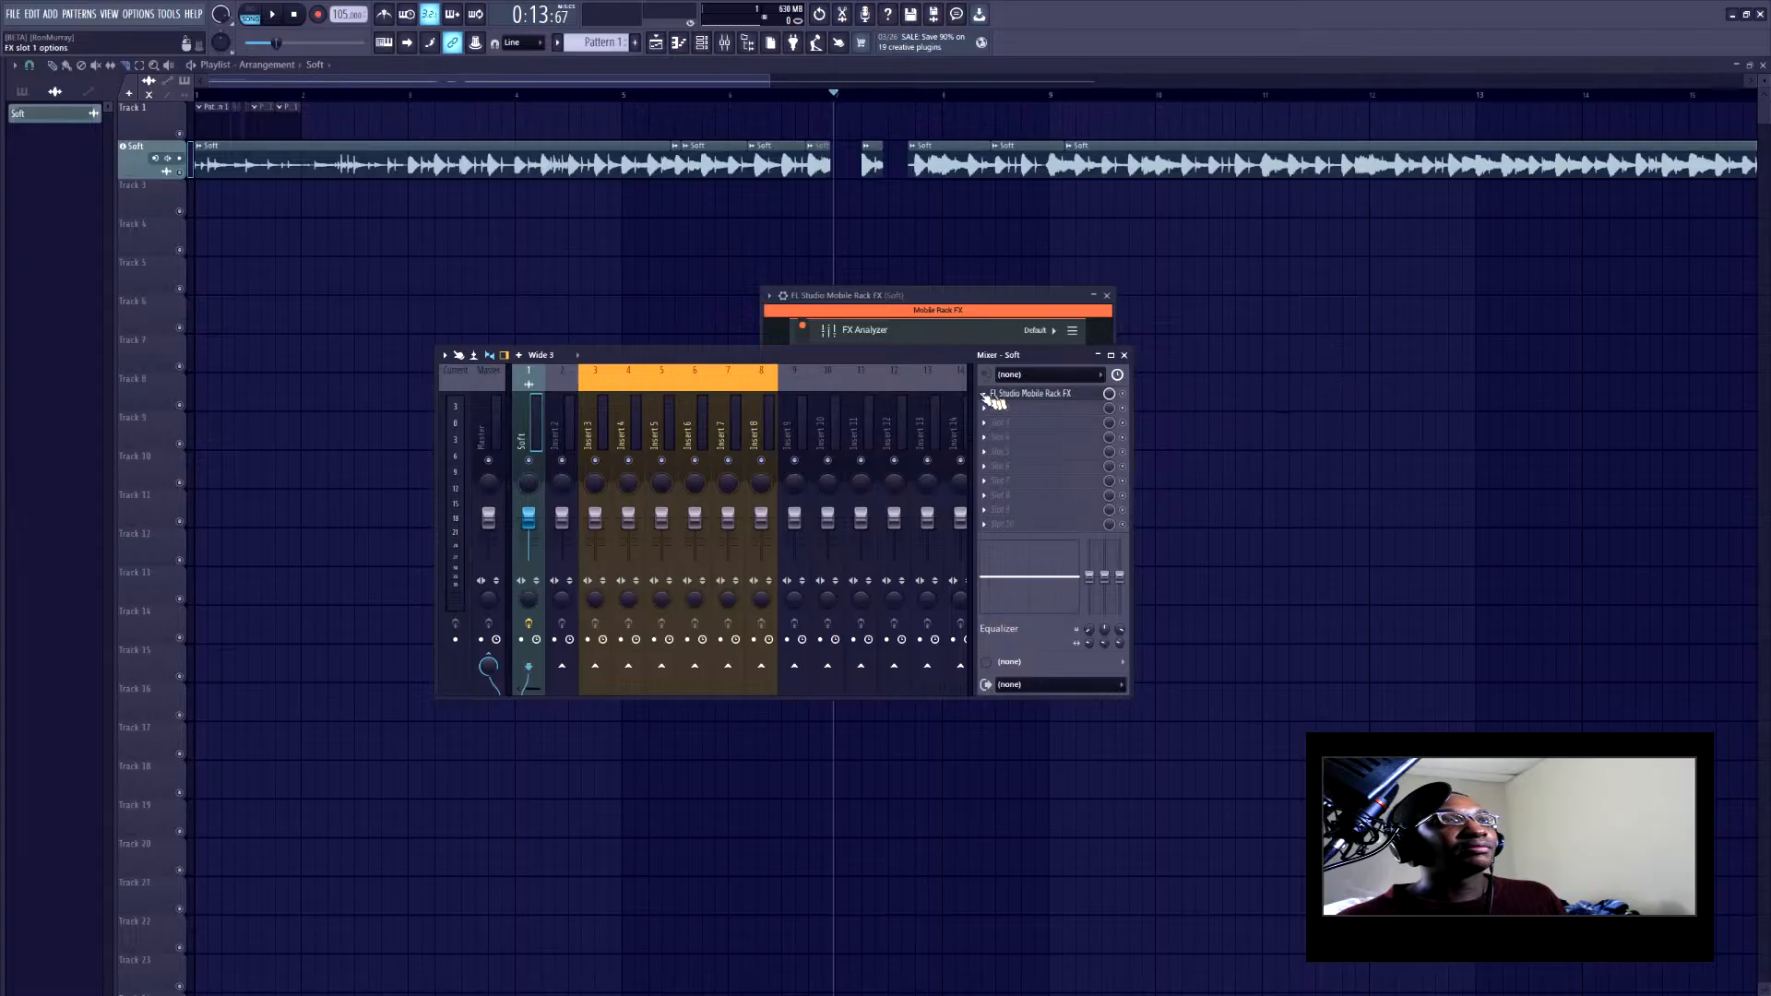
{"action": "left_click", "coordinate": [986, 397]}
{"action": "left_click", "coordinate": [1002, 422]}
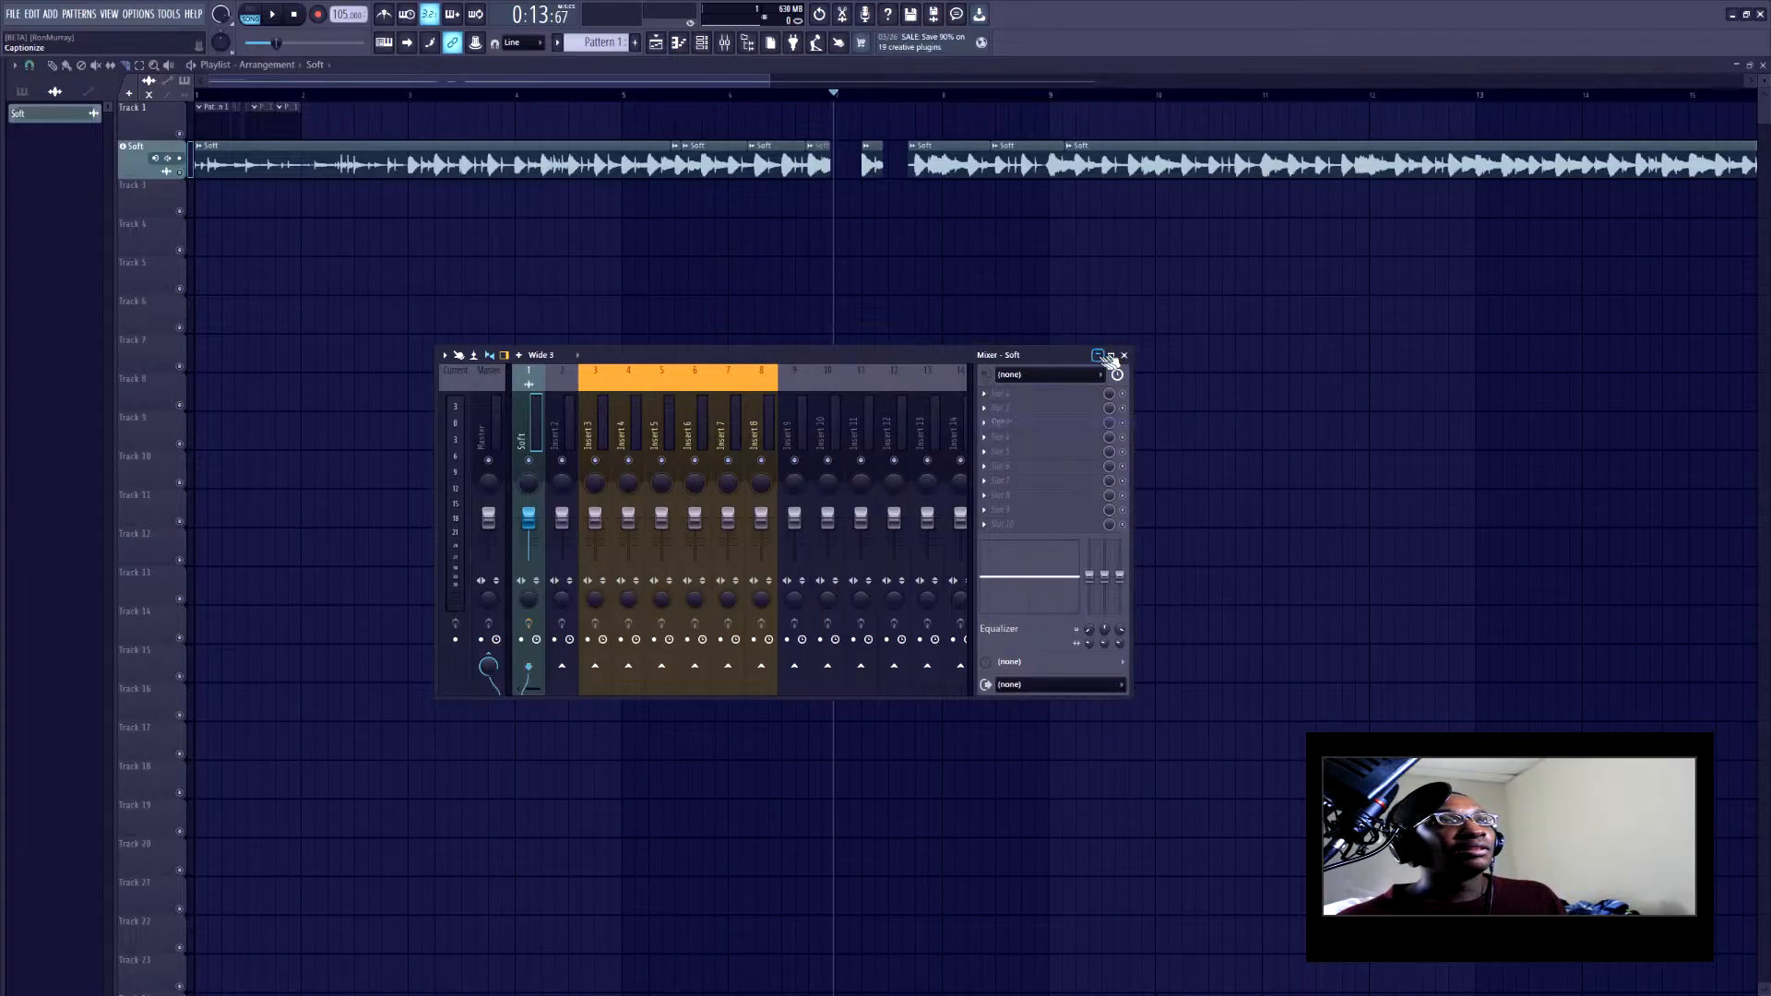
{"action": "left_click", "coordinate": [1125, 356]}
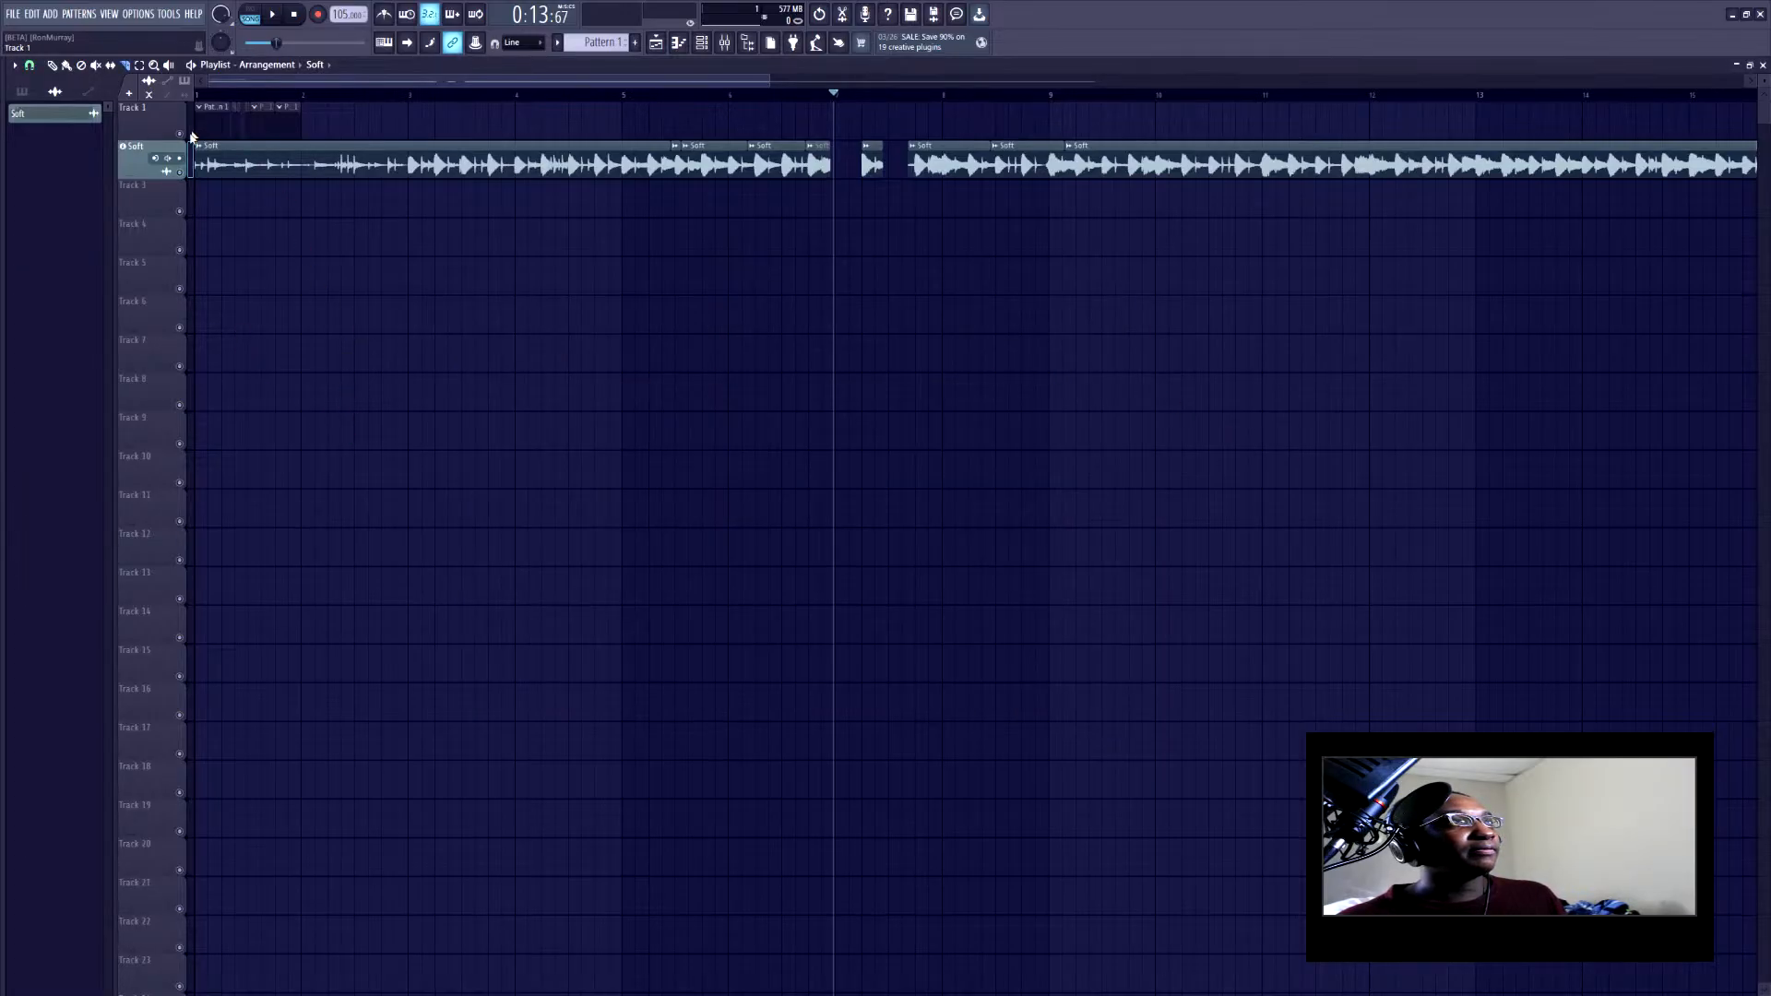
Mute the Soft playlist track and show the plugin database in the browser
{"action": "left_click", "coordinate": [182, 173]}
{"action": "mouse_move", "coordinate": [3, 291]}
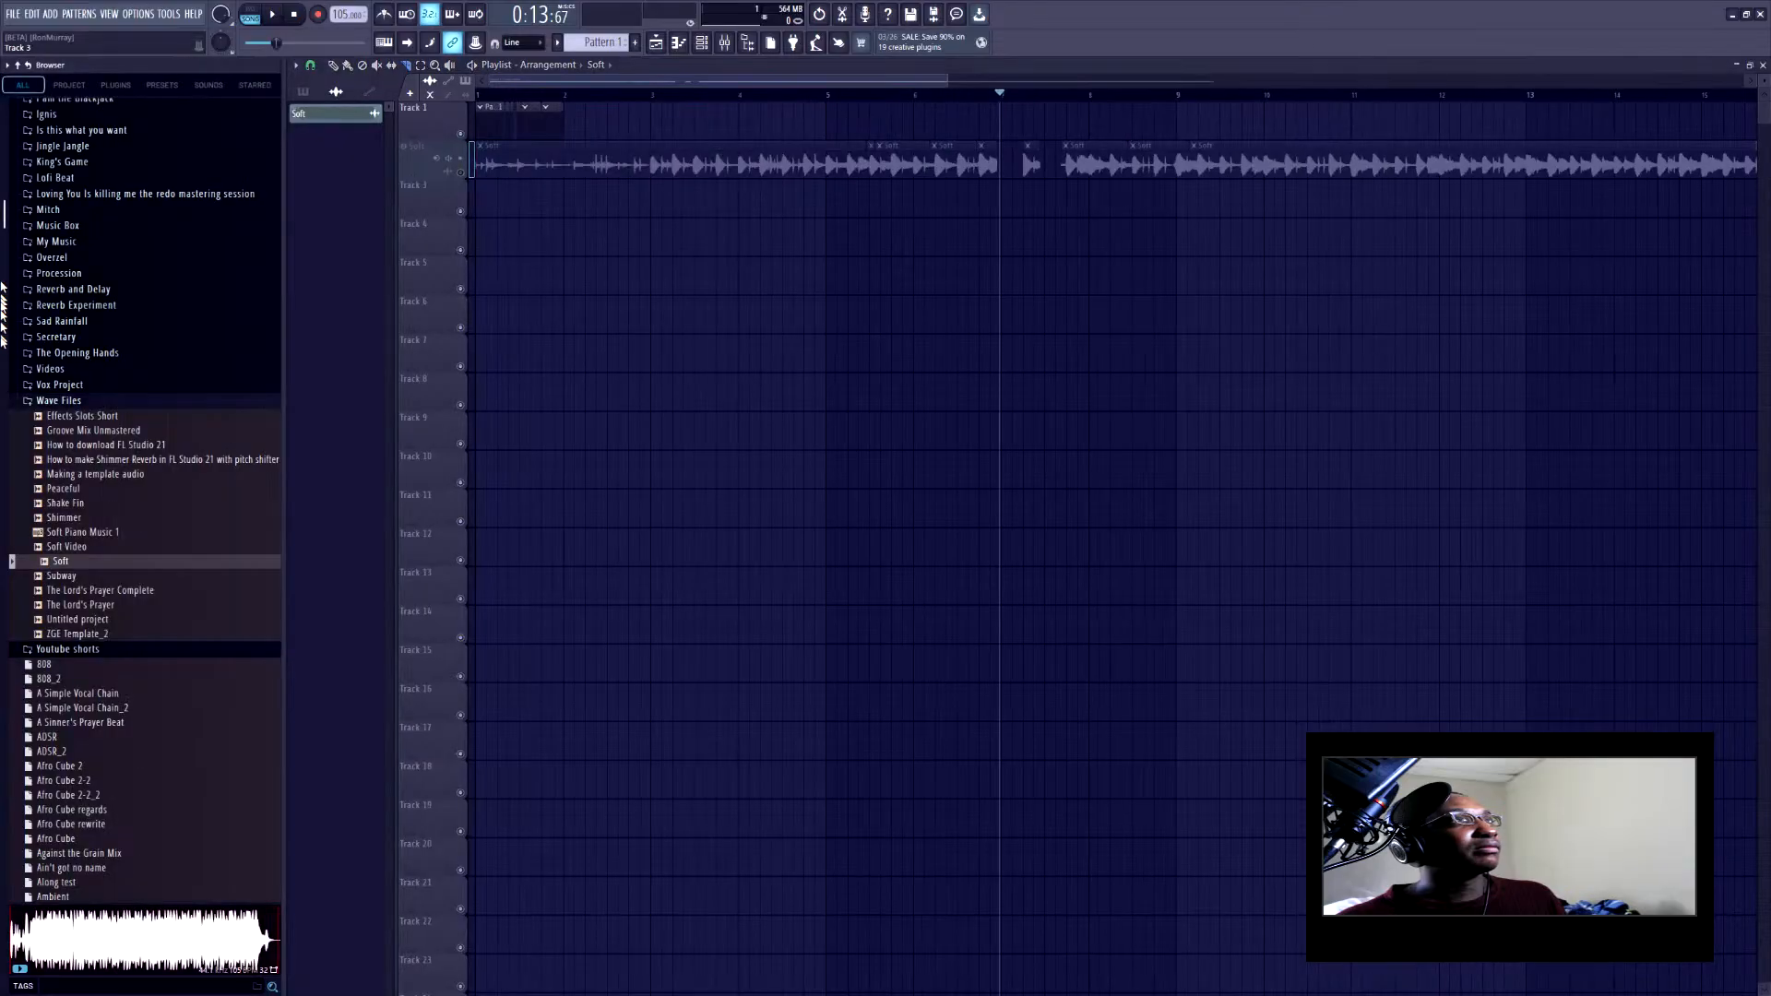
{"action": "left_click", "coordinate": [162, 85]}
{"action": "left_click", "coordinate": [116, 86]}
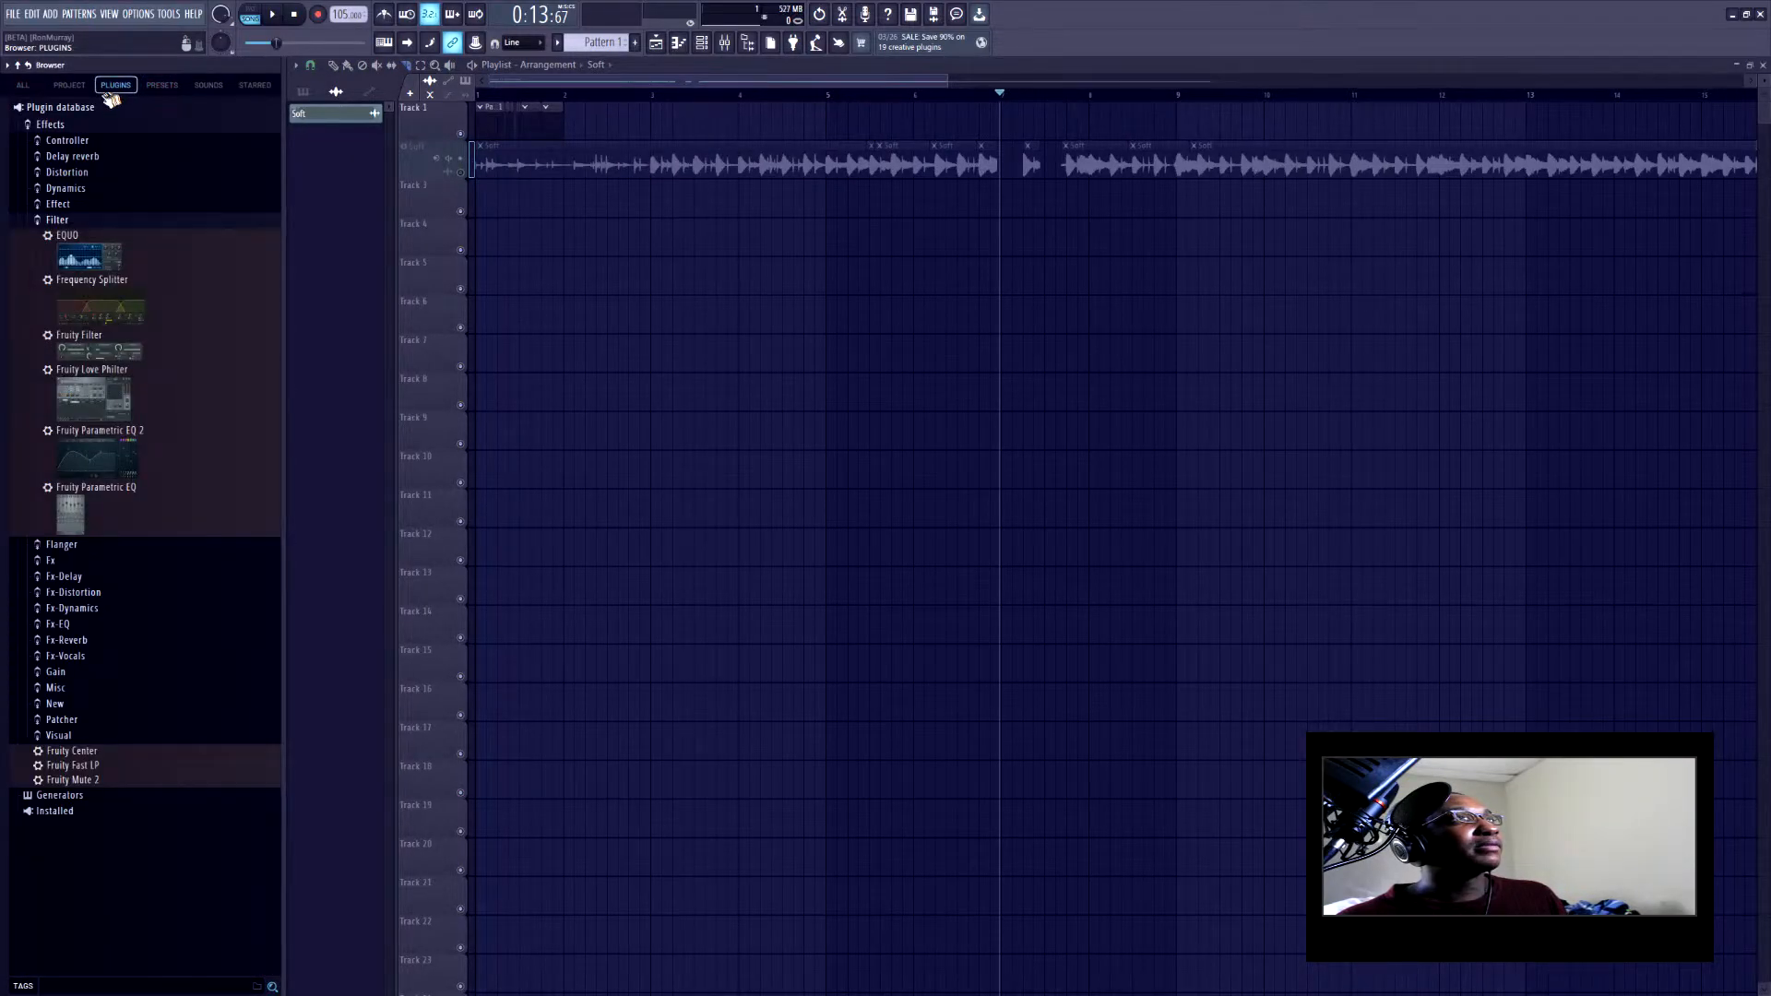
Collapse the Effects category and expand the installed Fruity generators in the plugin database
{"action": "left_click", "coordinate": [135, 115]}
{"action": "left_click", "coordinate": [135, 114]}
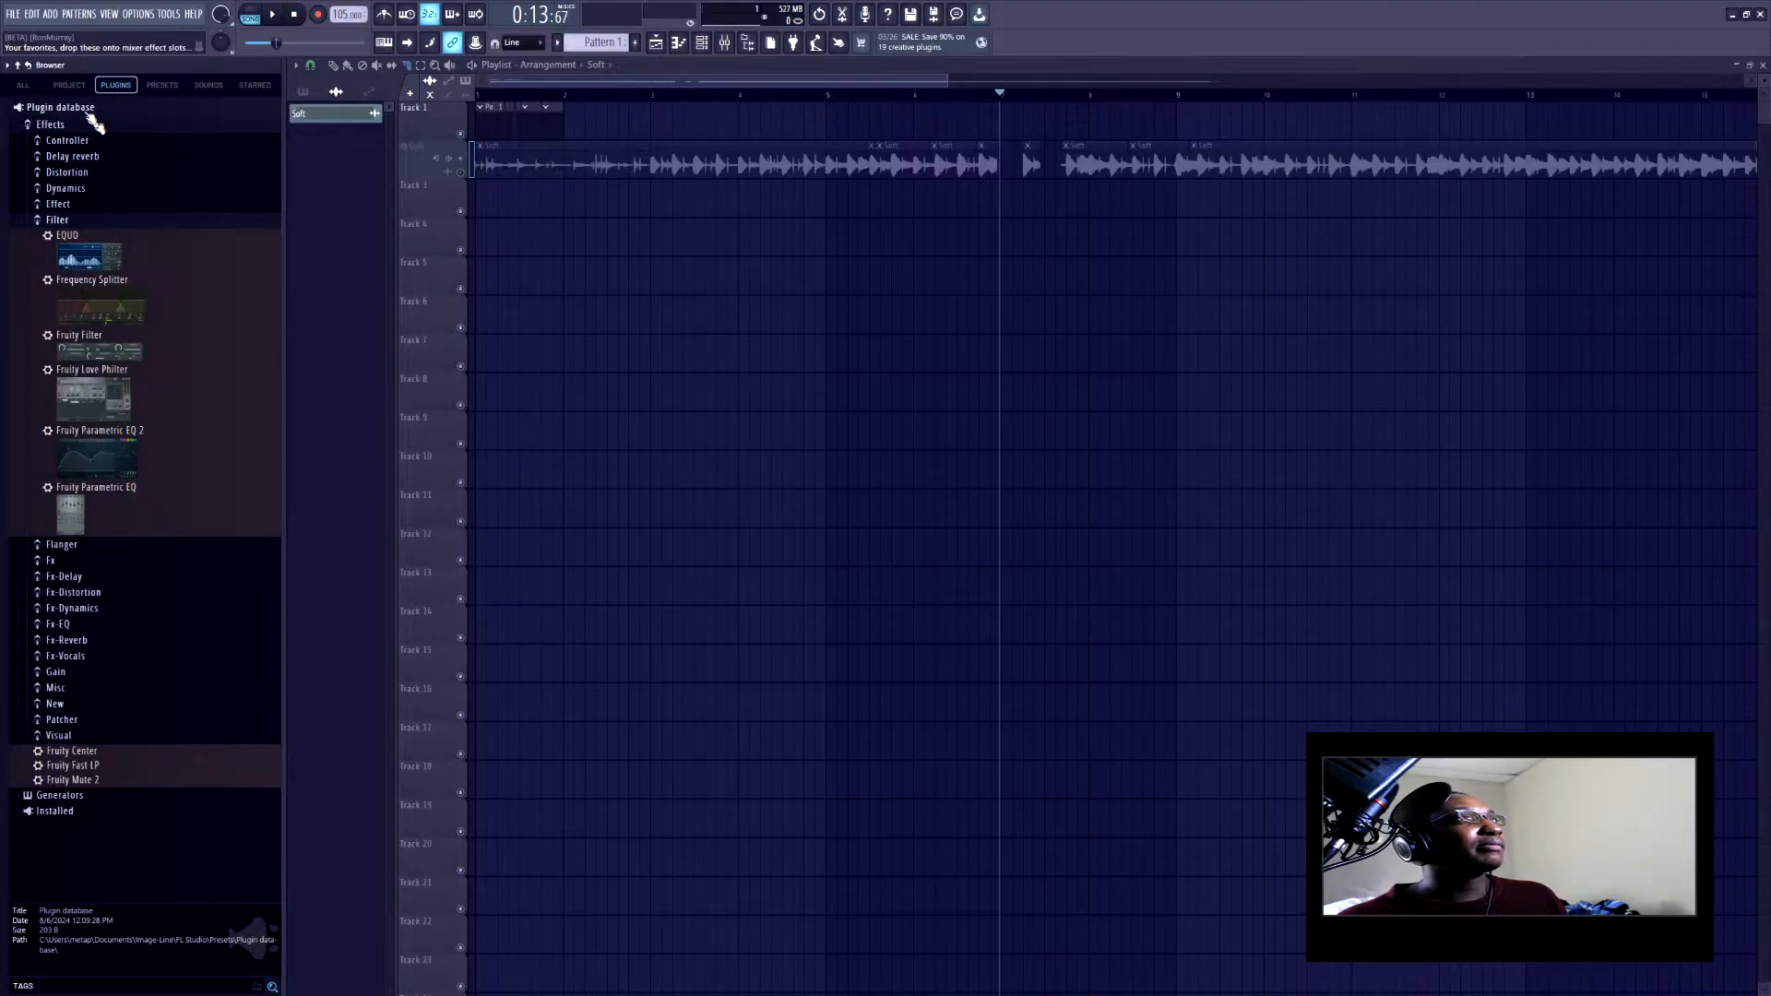
{"action": "left_click", "coordinate": [51, 124]}
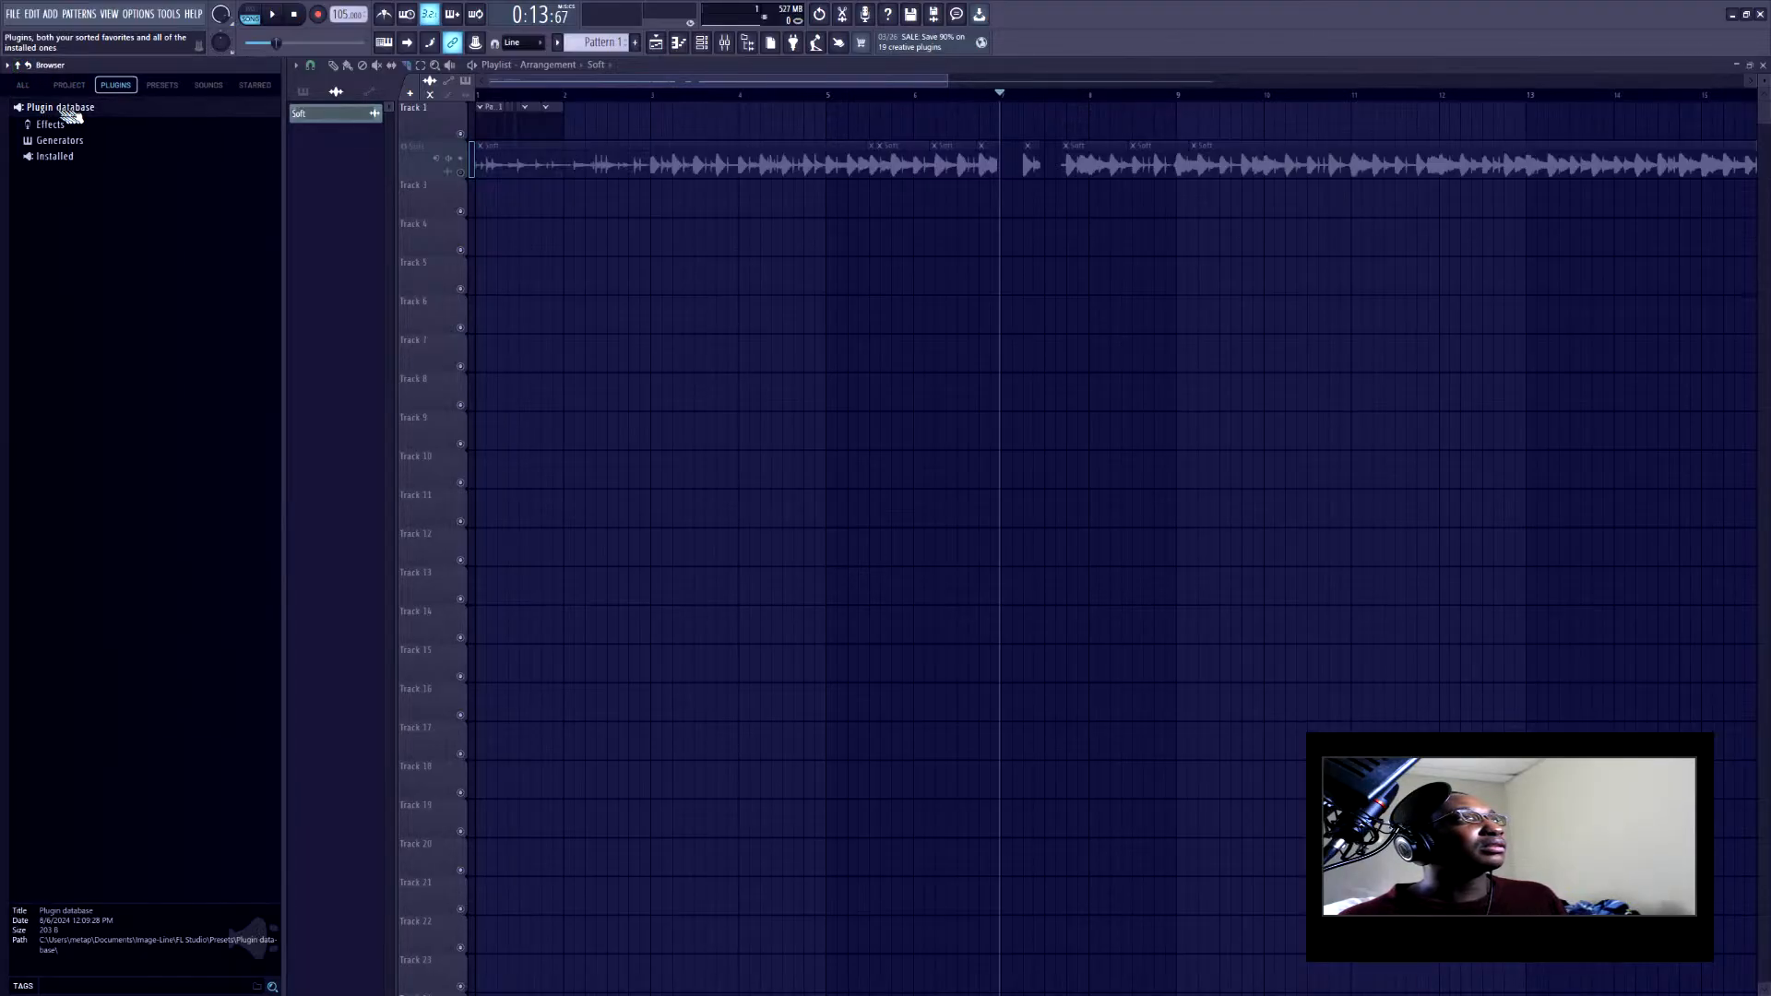
{"action": "left_click", "coordinate": [64, 157]}
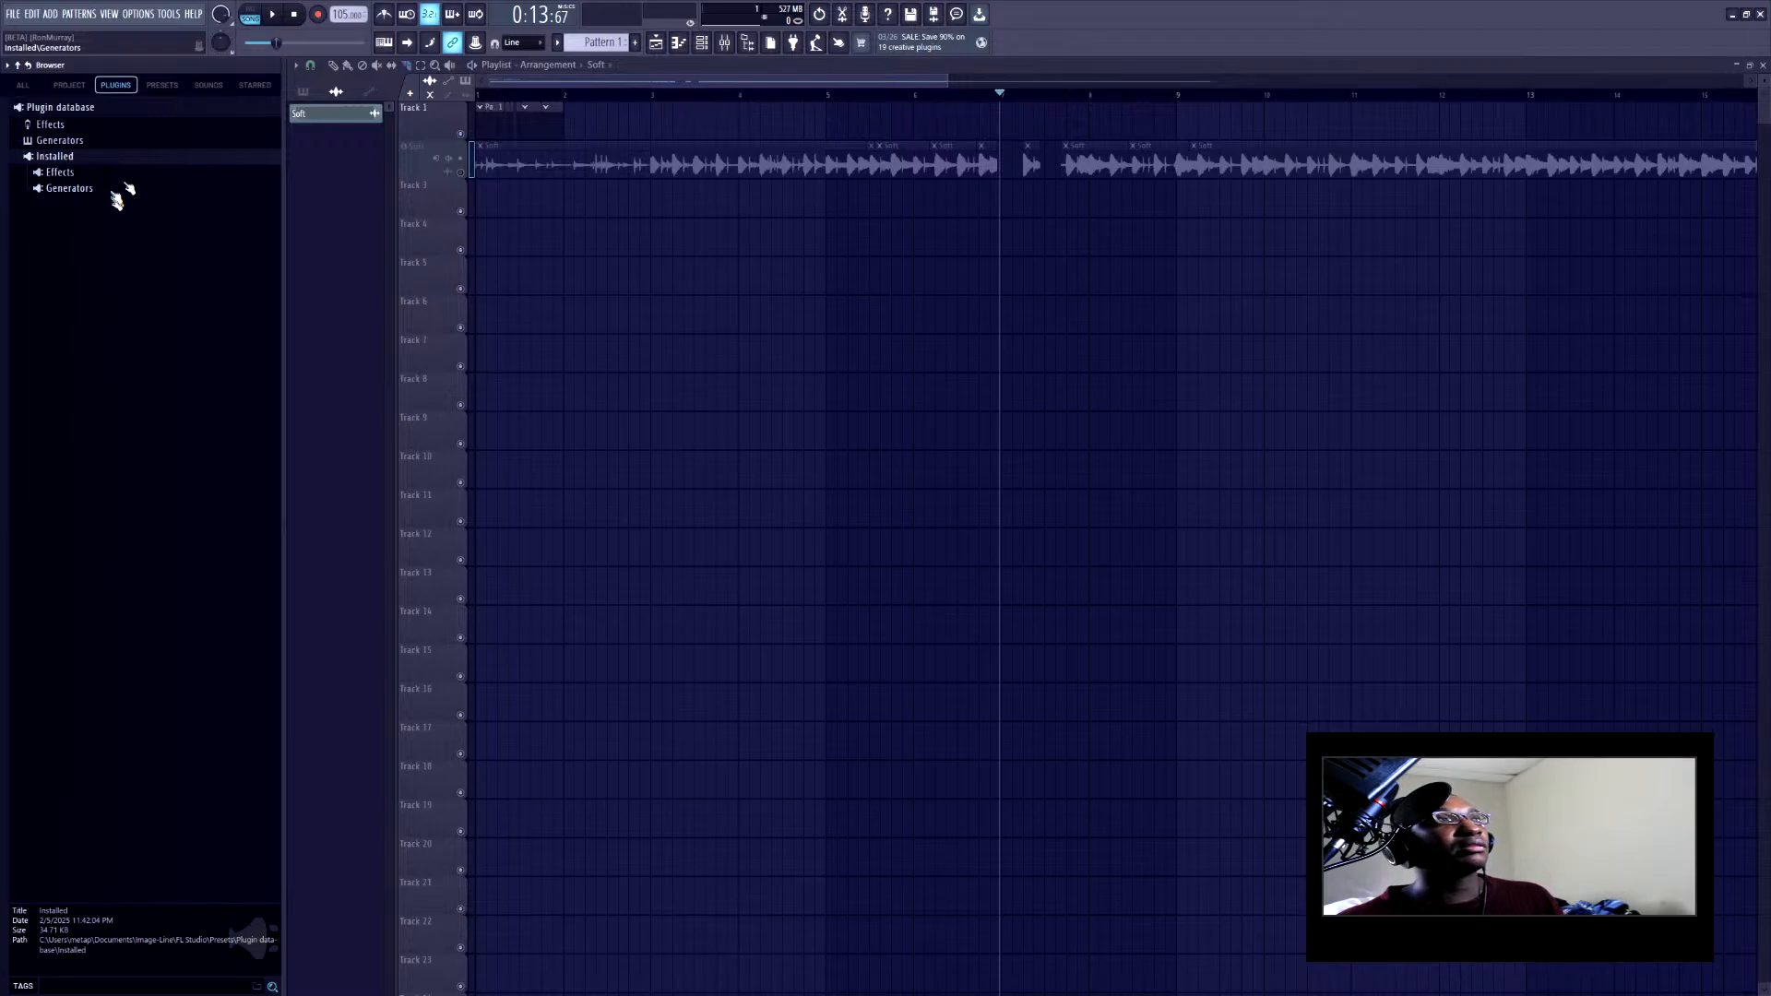
{"action": "left_click", "coordinate": [69, 188]}
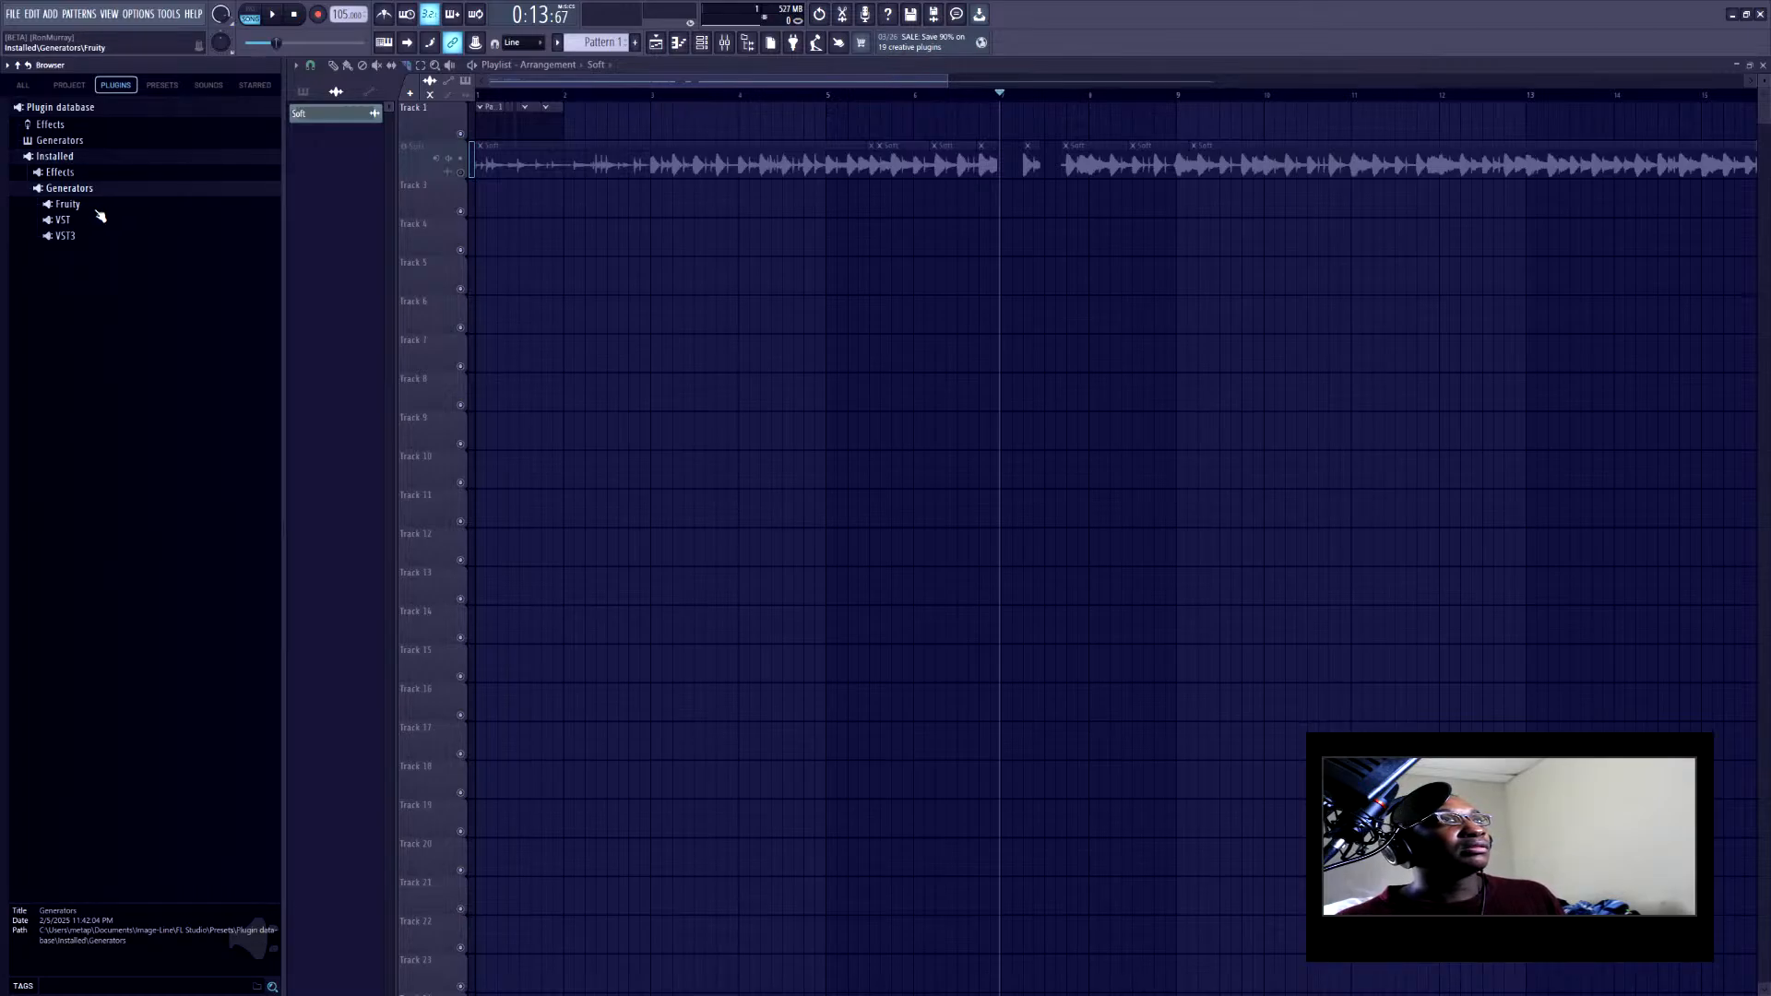
{"action": "left_click", "coordinate": [93, 207]}
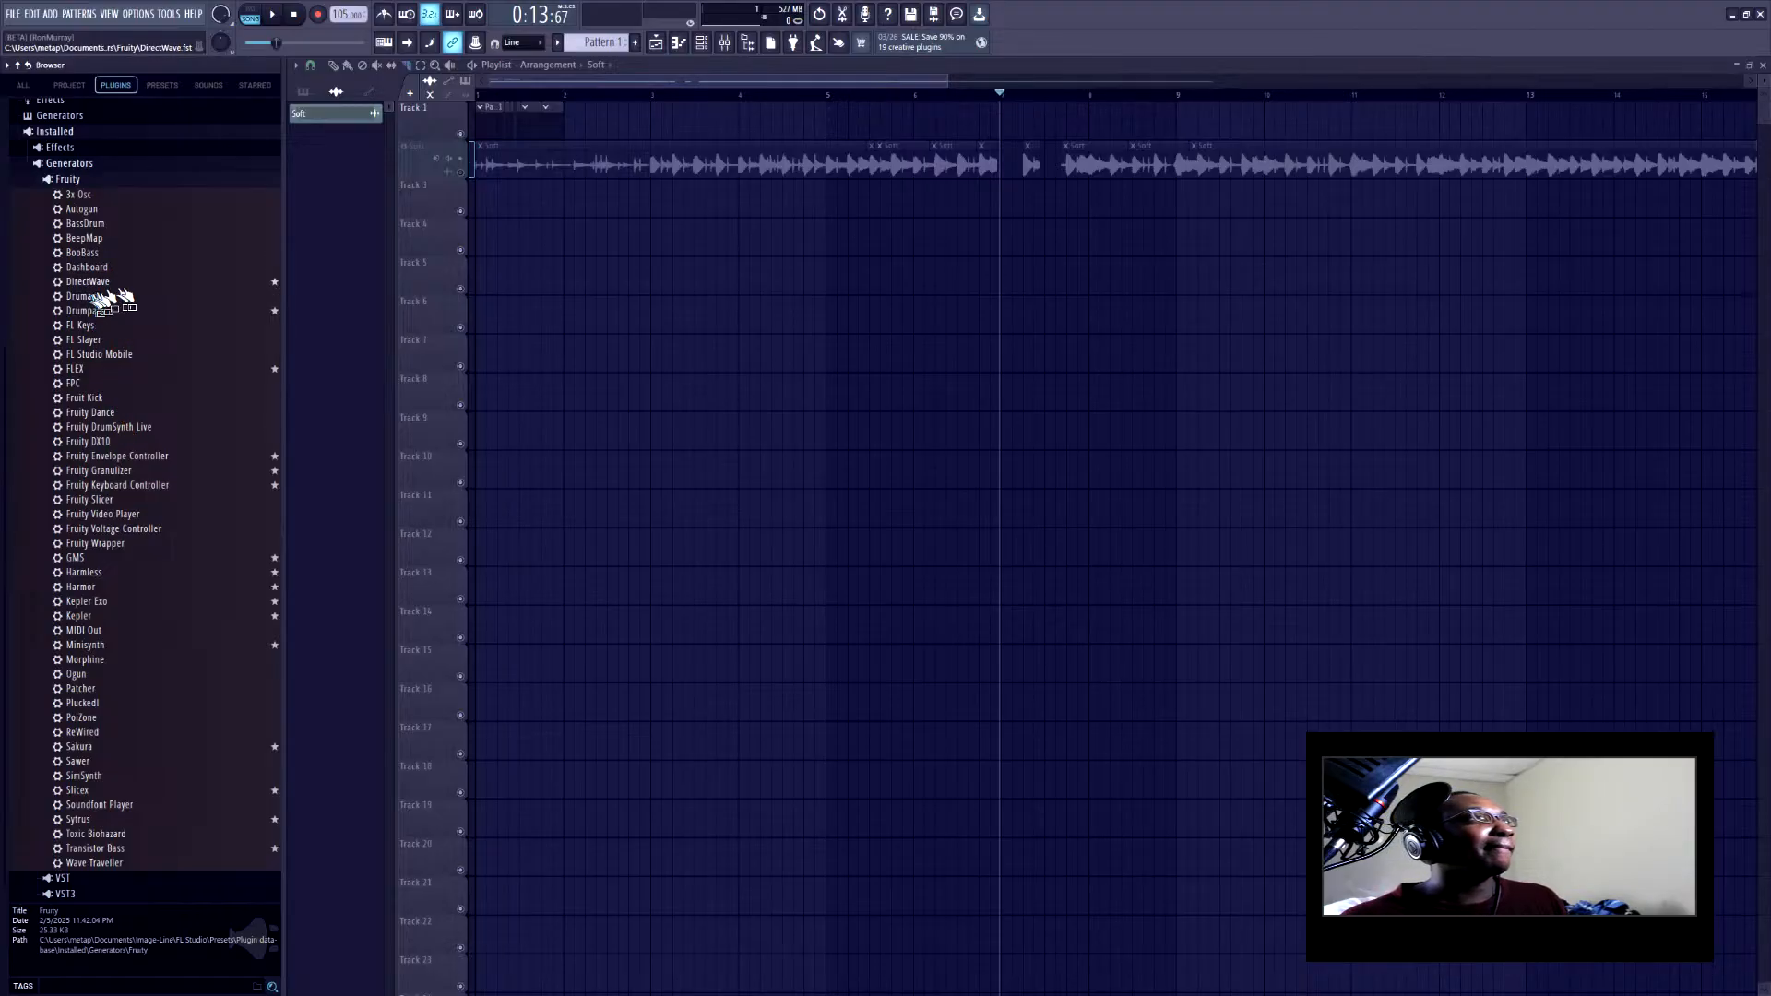
Add Drumaxx as an instrument on playlist Track 3 and place its opened plugin window over the clips
{"action": "left_click_drag", "start_coordinate": [107, 297], "coordinate": [144, 199]}
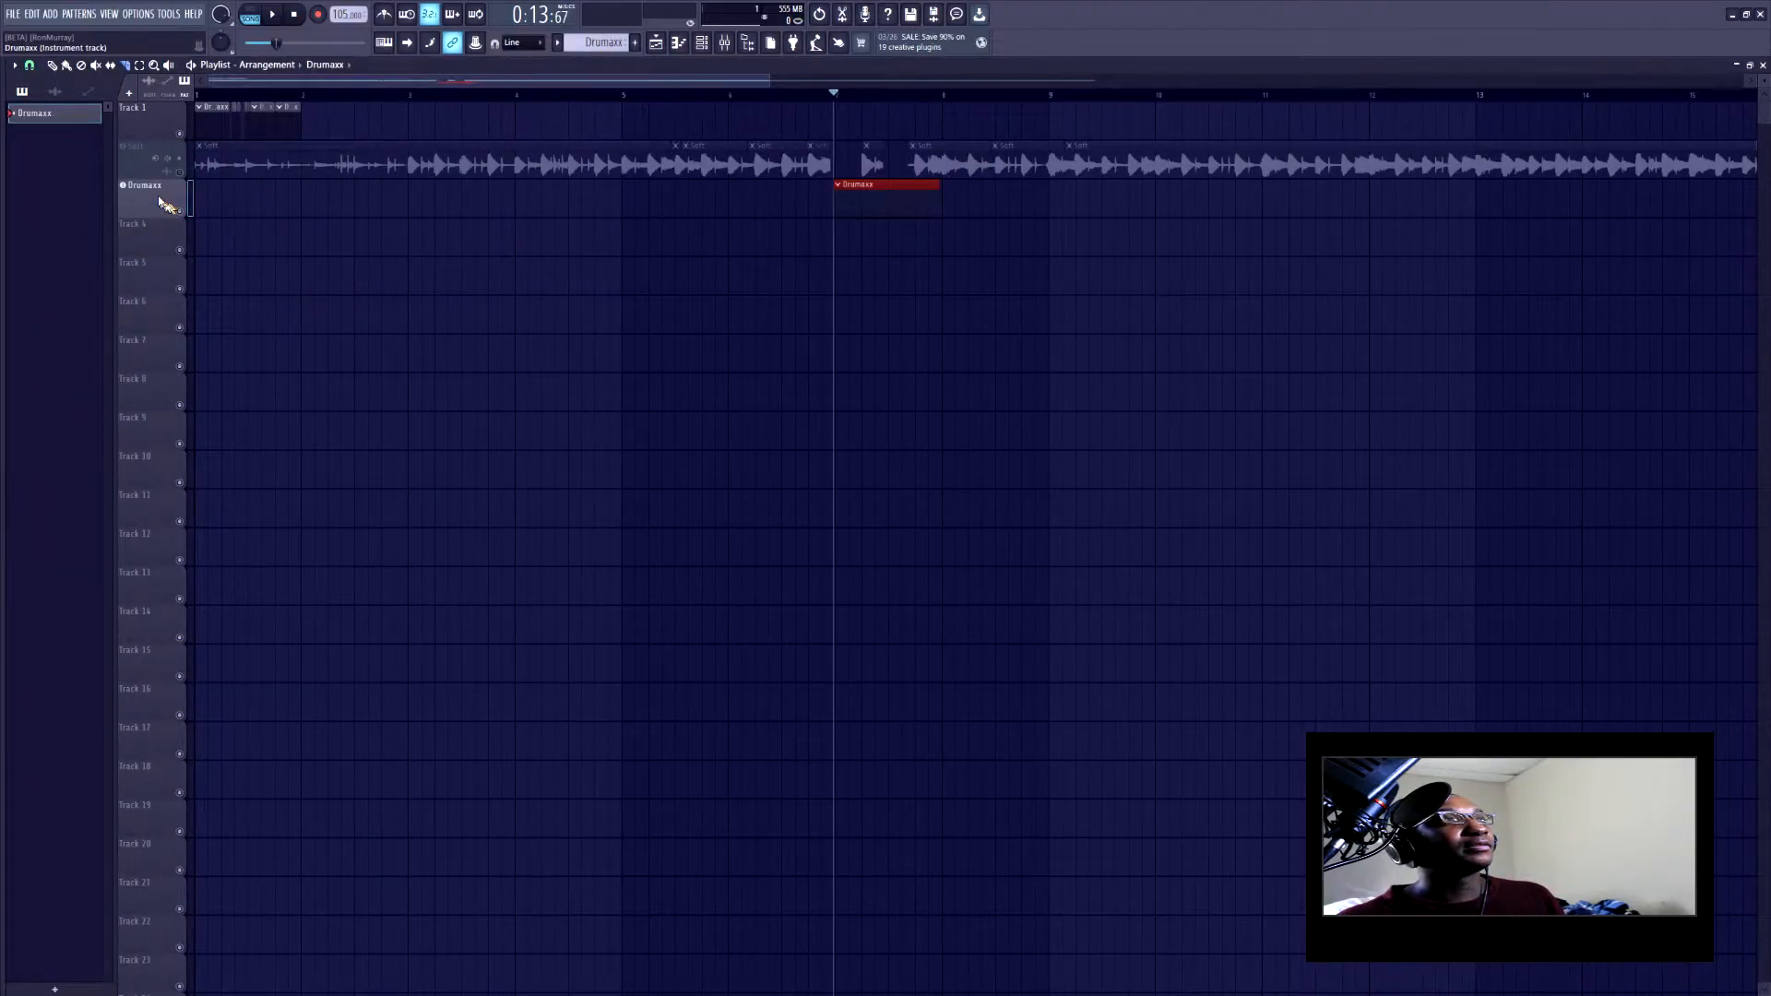
{"action": "left_click", "coordinate": [159, 198]}
{"action": "left_click_drag", "start_coordinate": [260, 161], "coordinate": [1144, 194]}
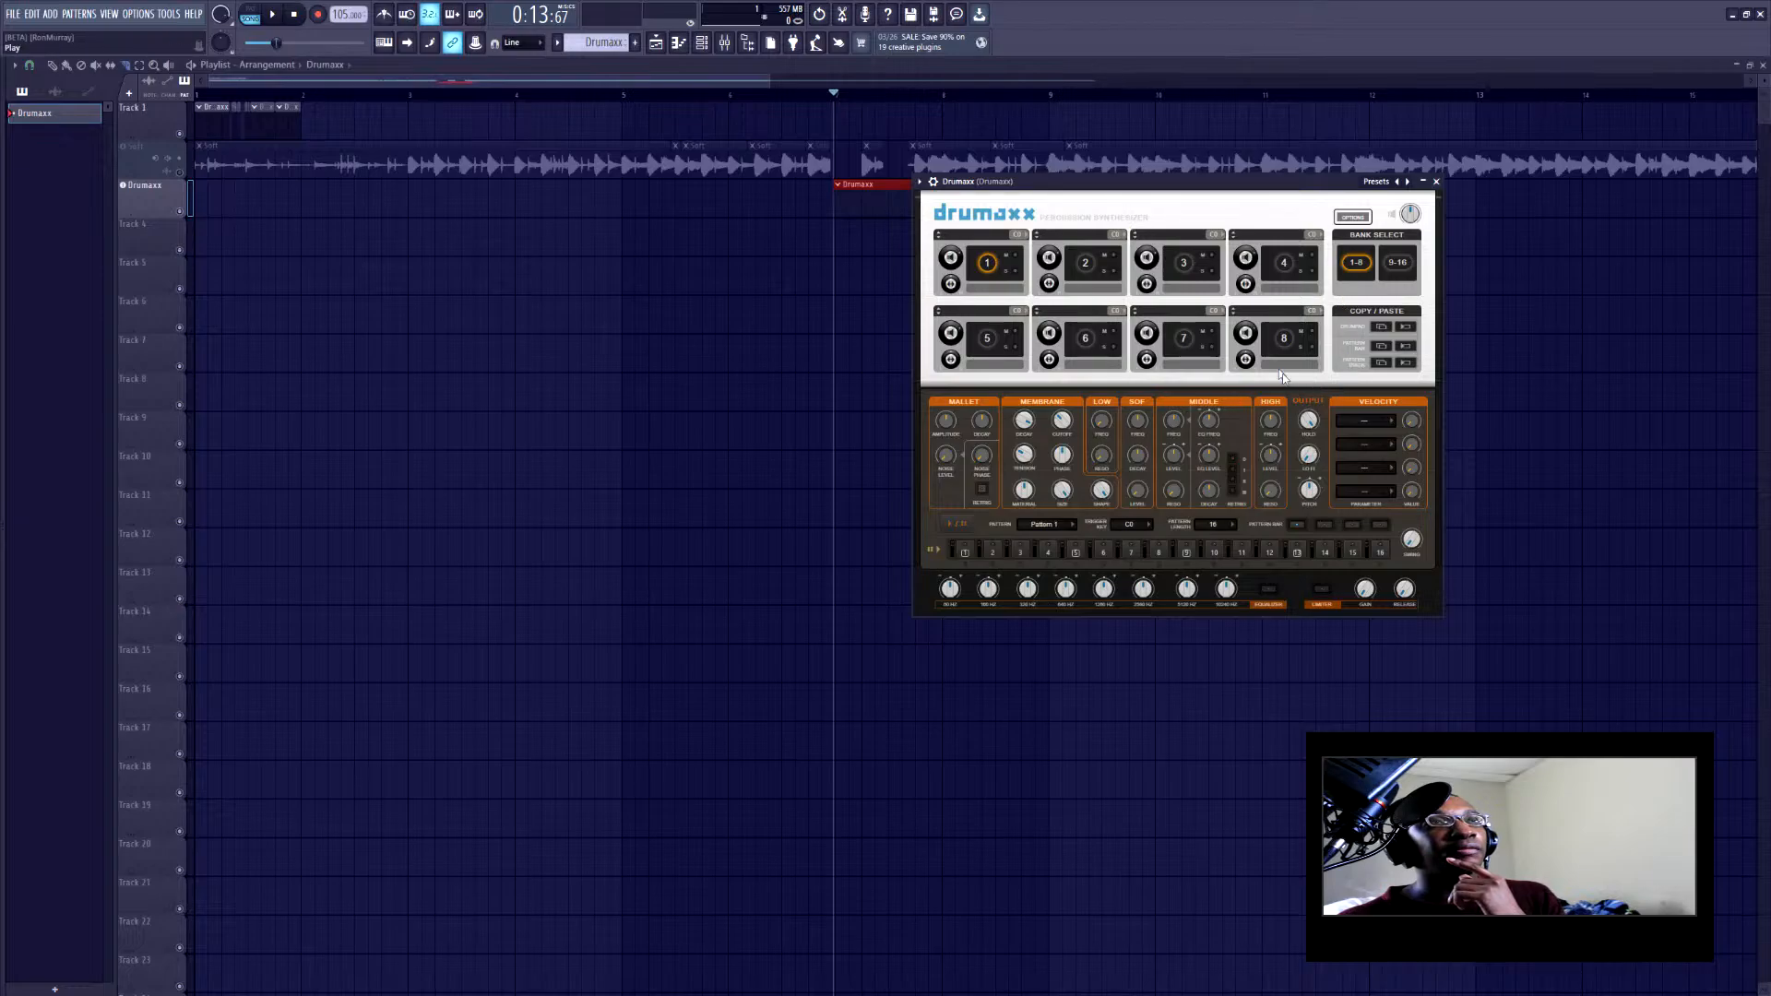
{"action": "key", "text": "alt+F8"}
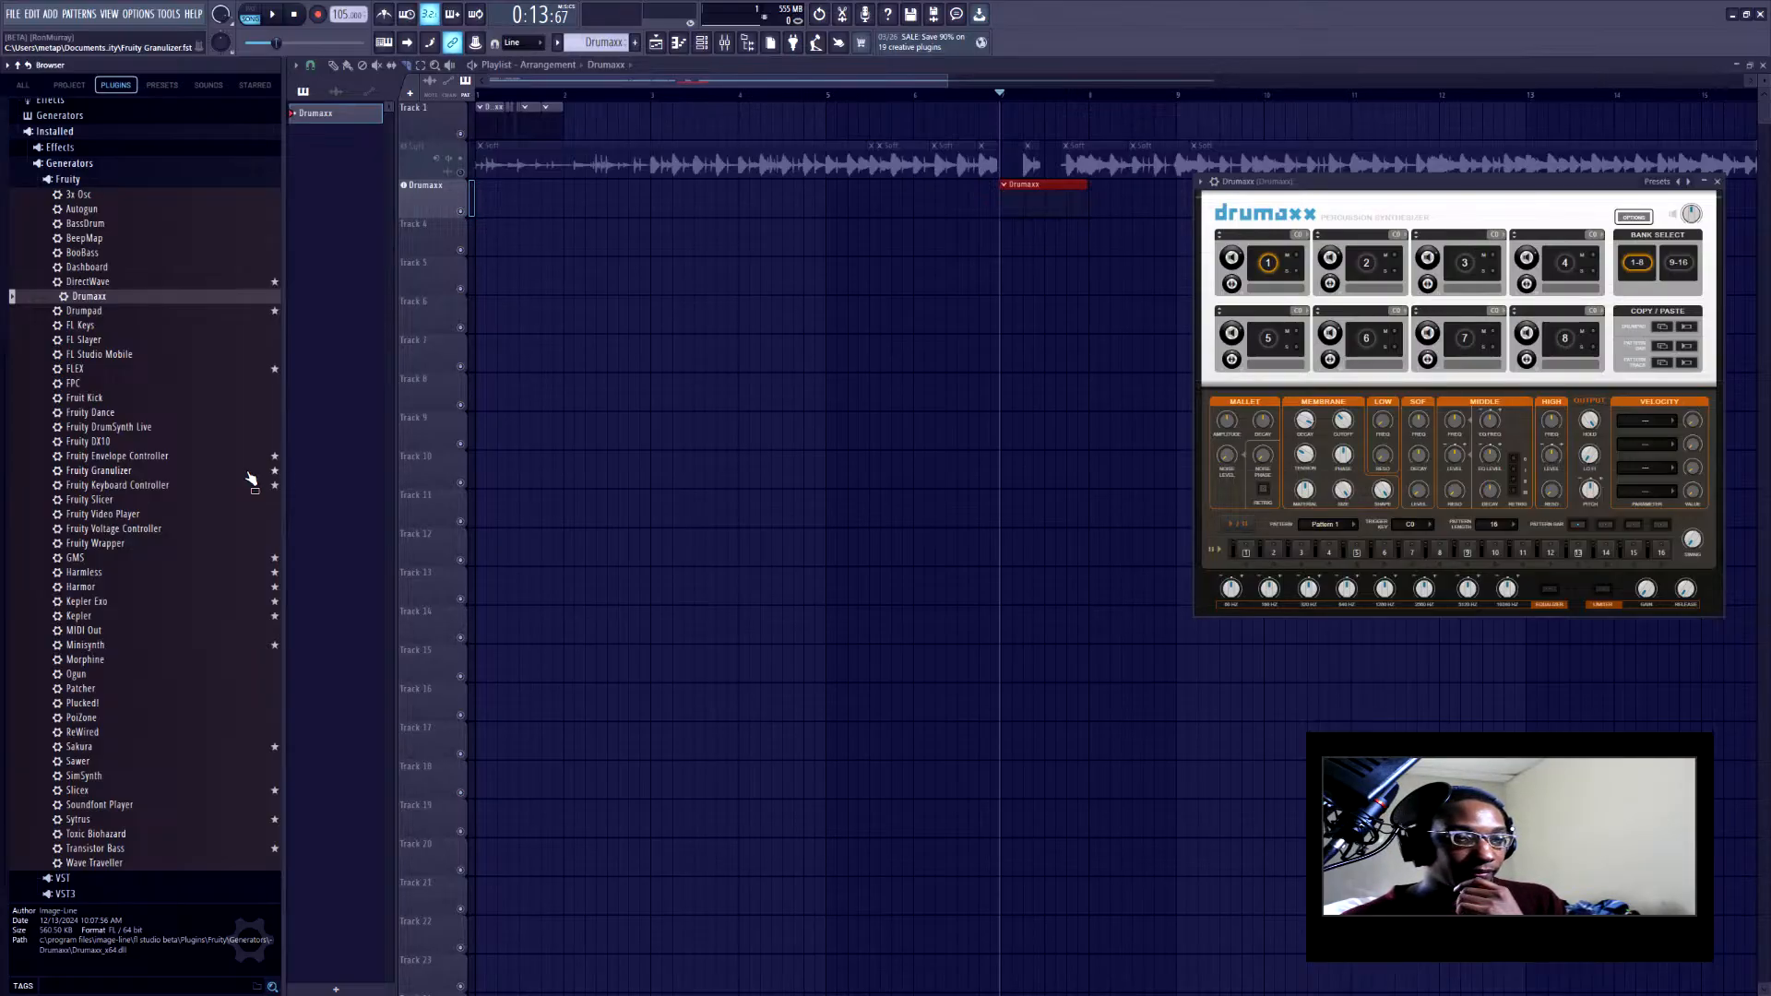
{"action": "key", "text": "alt+F8"}
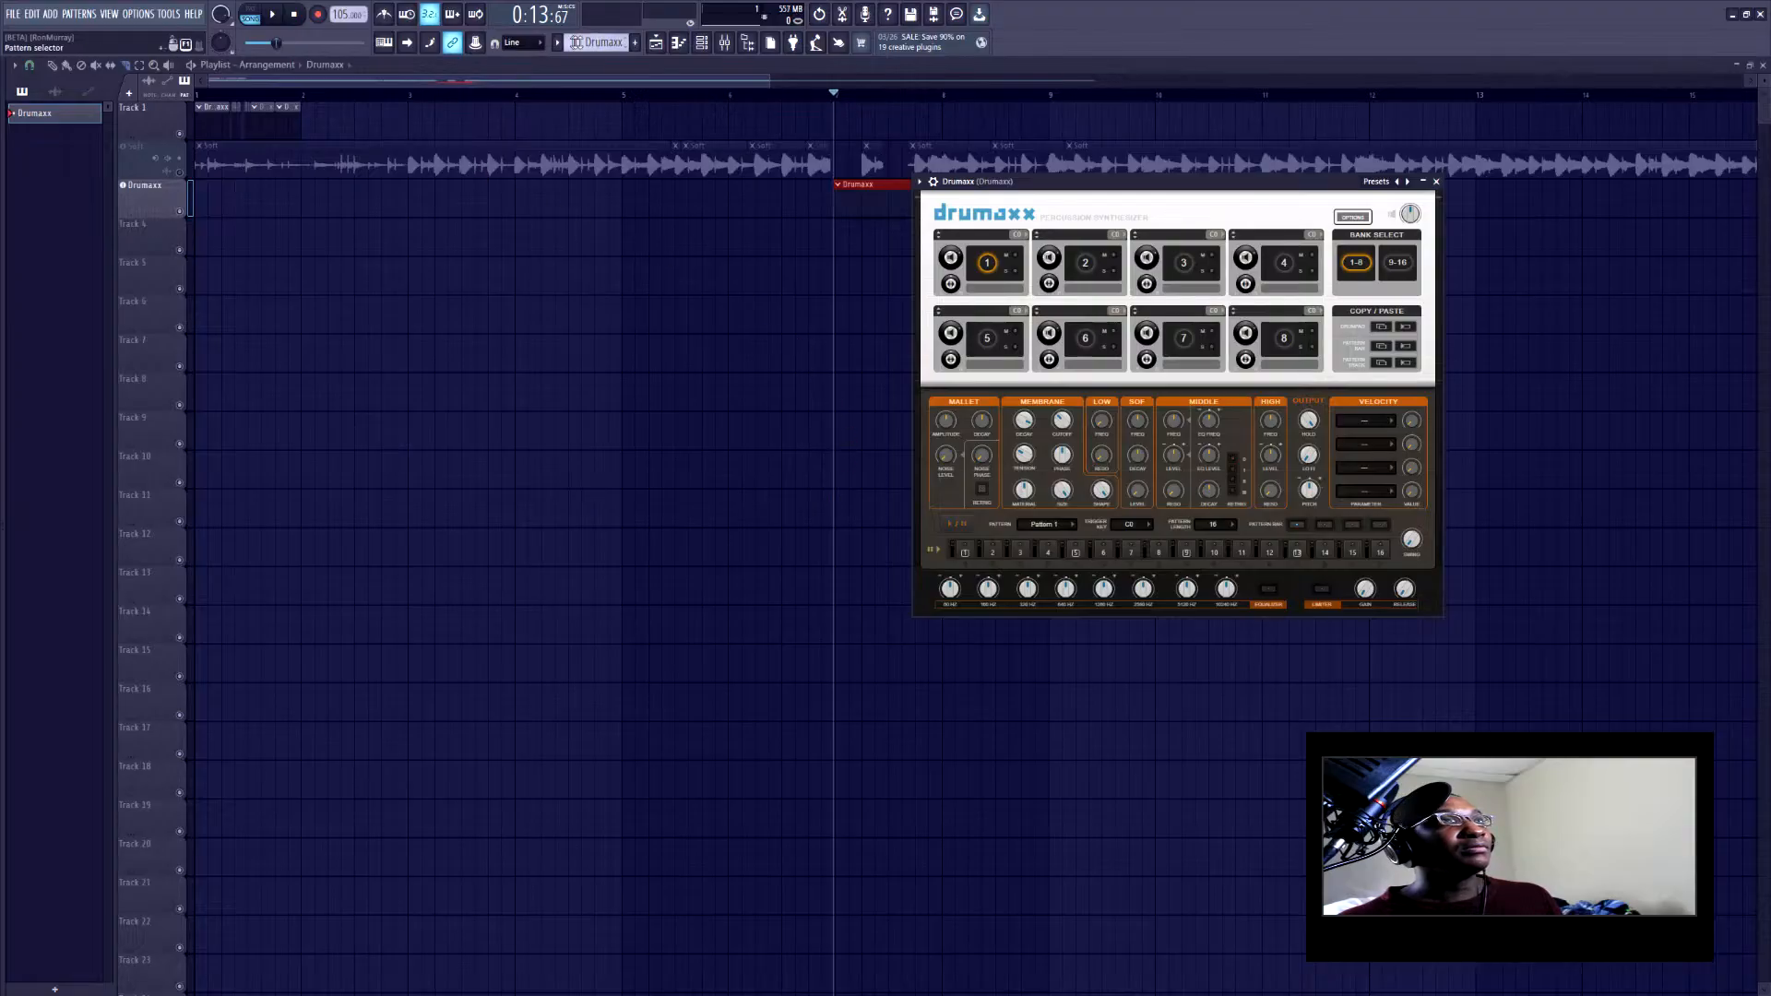
Load Transporter into the Soft mixer track's first effect slot and show its plugin wrapper controls
{"action": "left_click", "coordinate": [727, 44]}
{"action": "left_click", "coordinate": [539, 412]}
{"action": "left_click", "coordinate": [988, 392]}
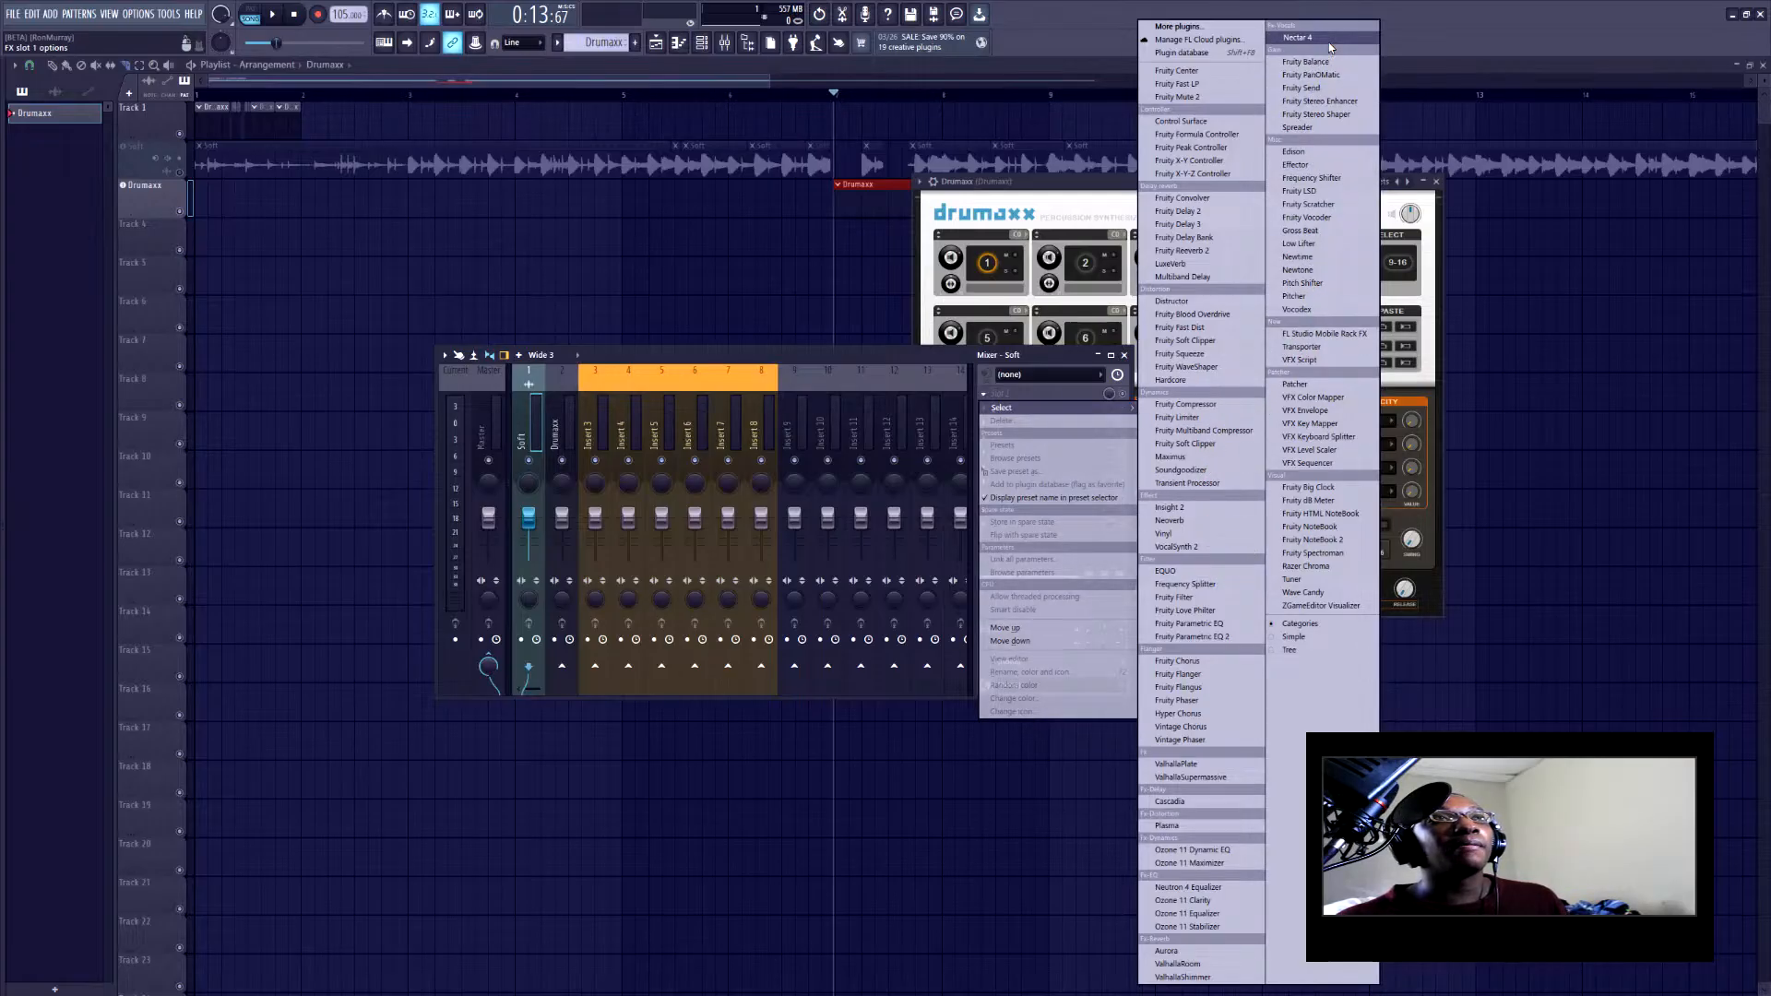
{"action": "left_click", "coordinate": [1302, 347]}
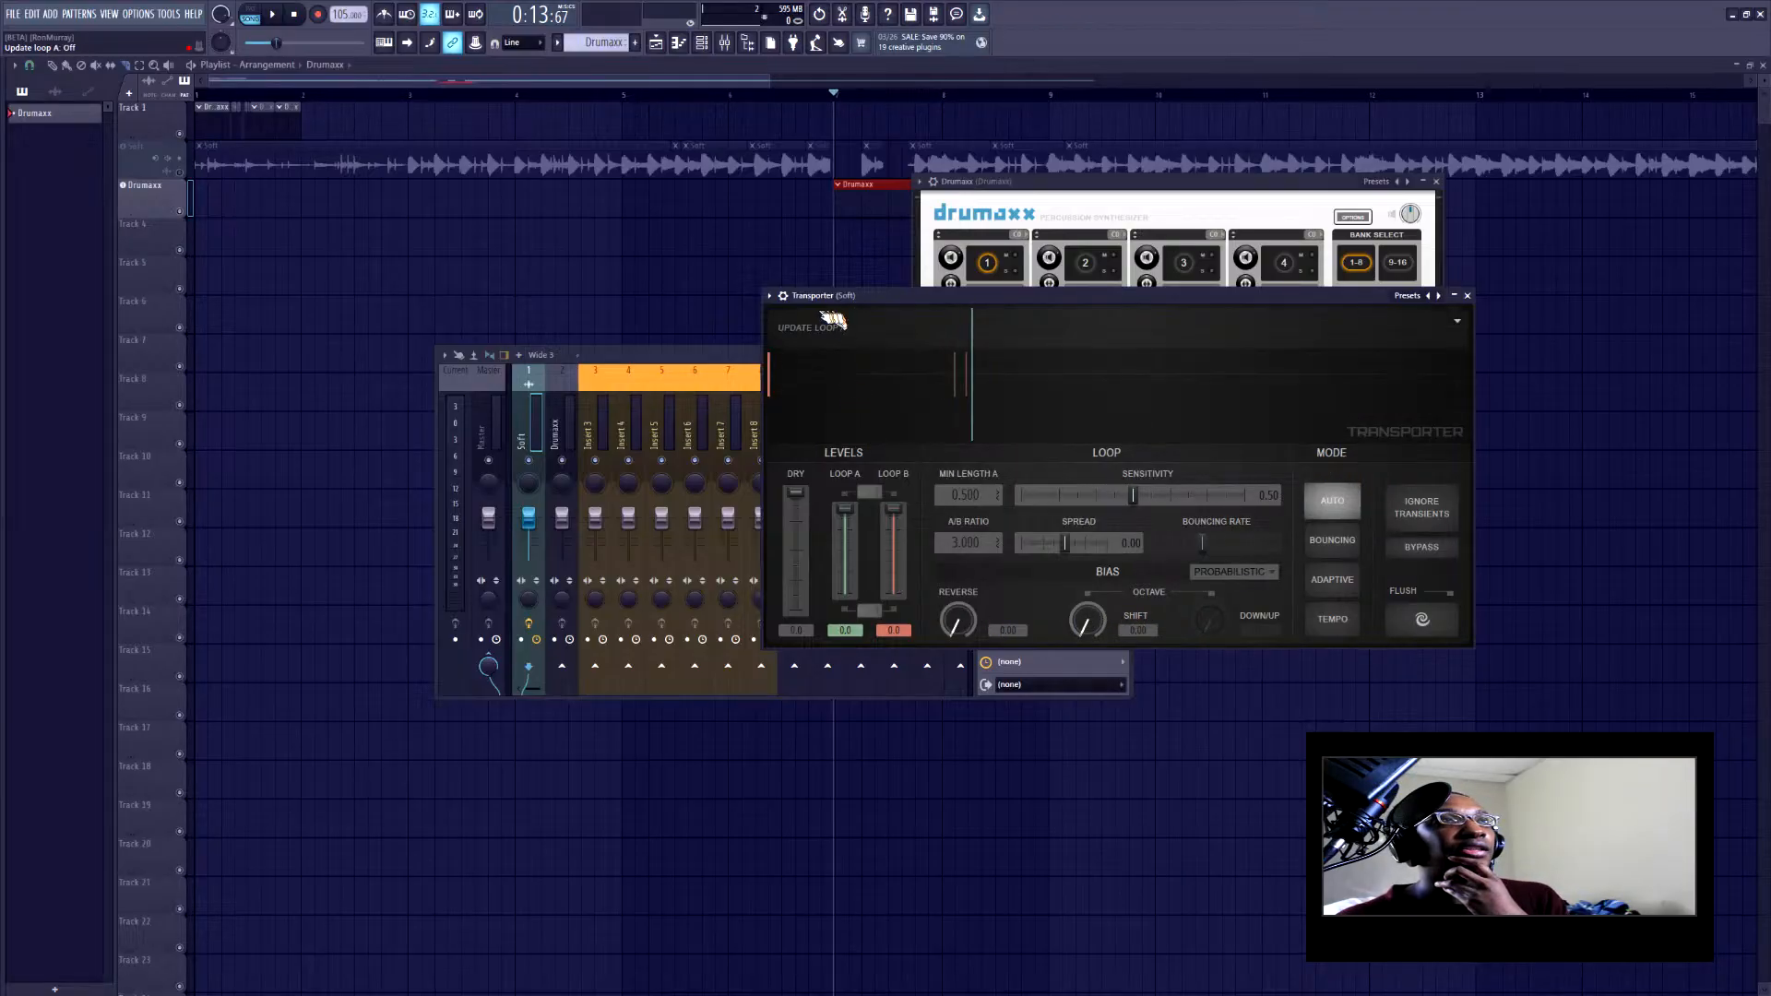
{"action": "left_click", "coordinate": [783, 296]}
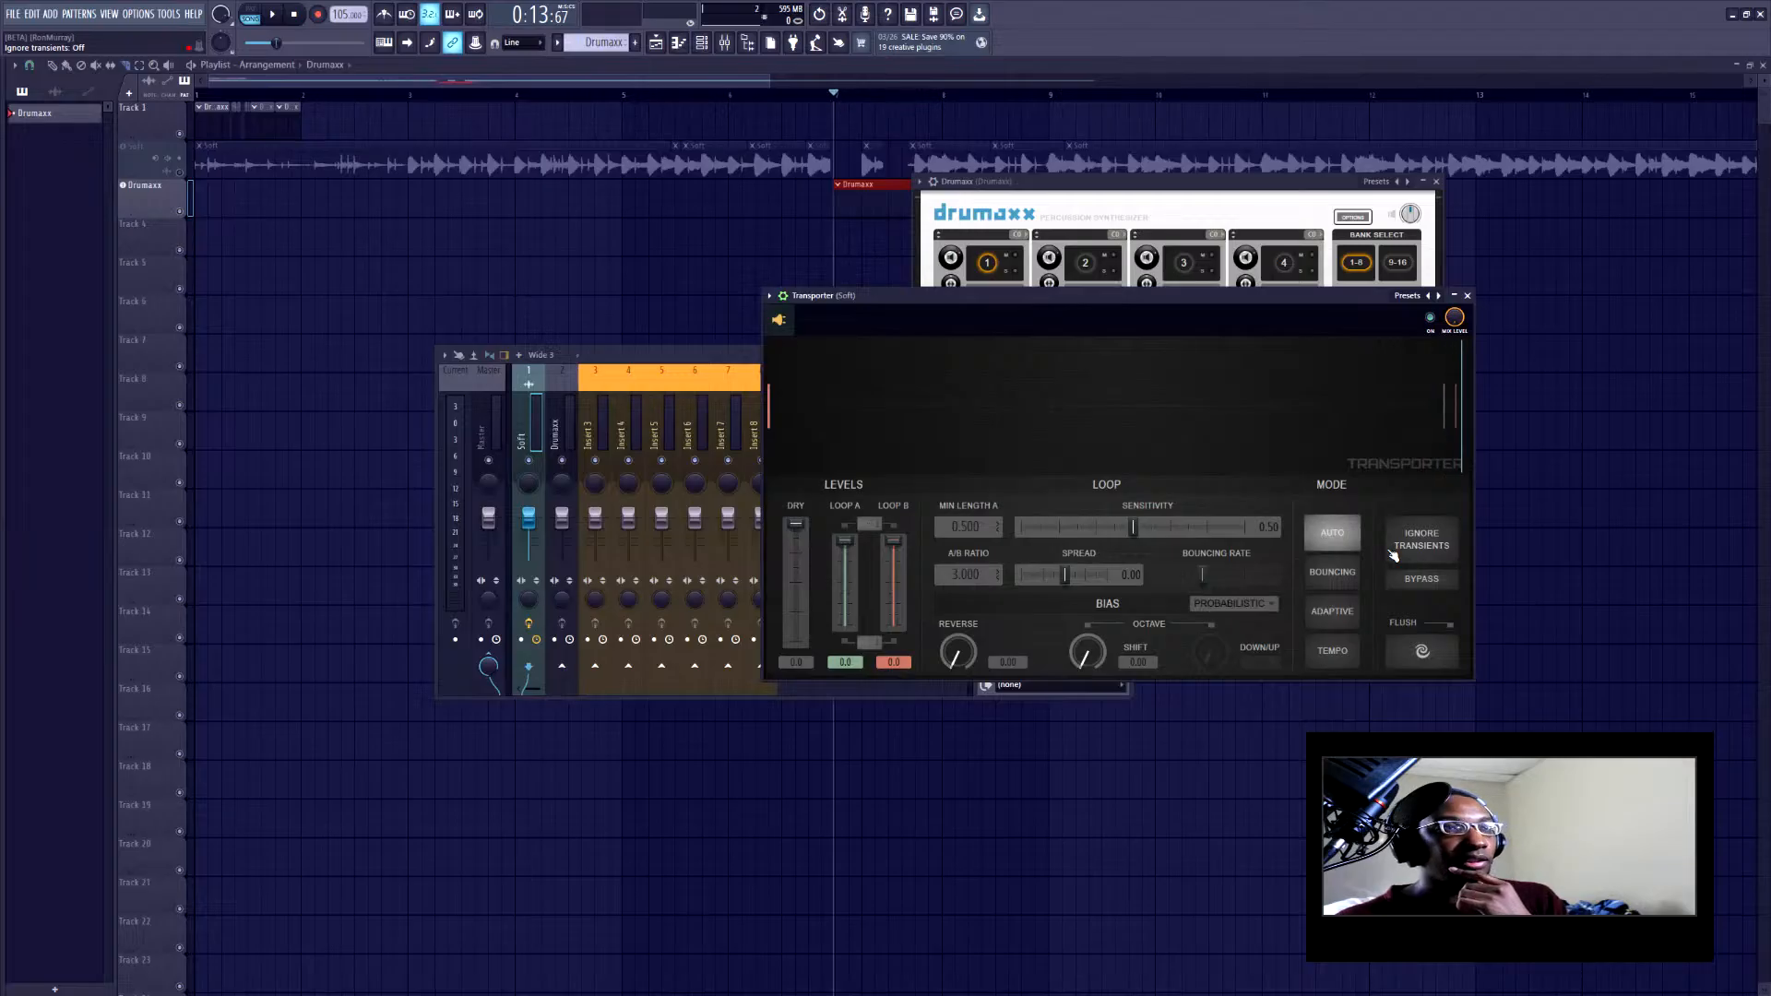
Check the Insert 3 track's routing in the mixer and reselect the Soft track
{"action": "left_click", "coordinate": [725, 44]}
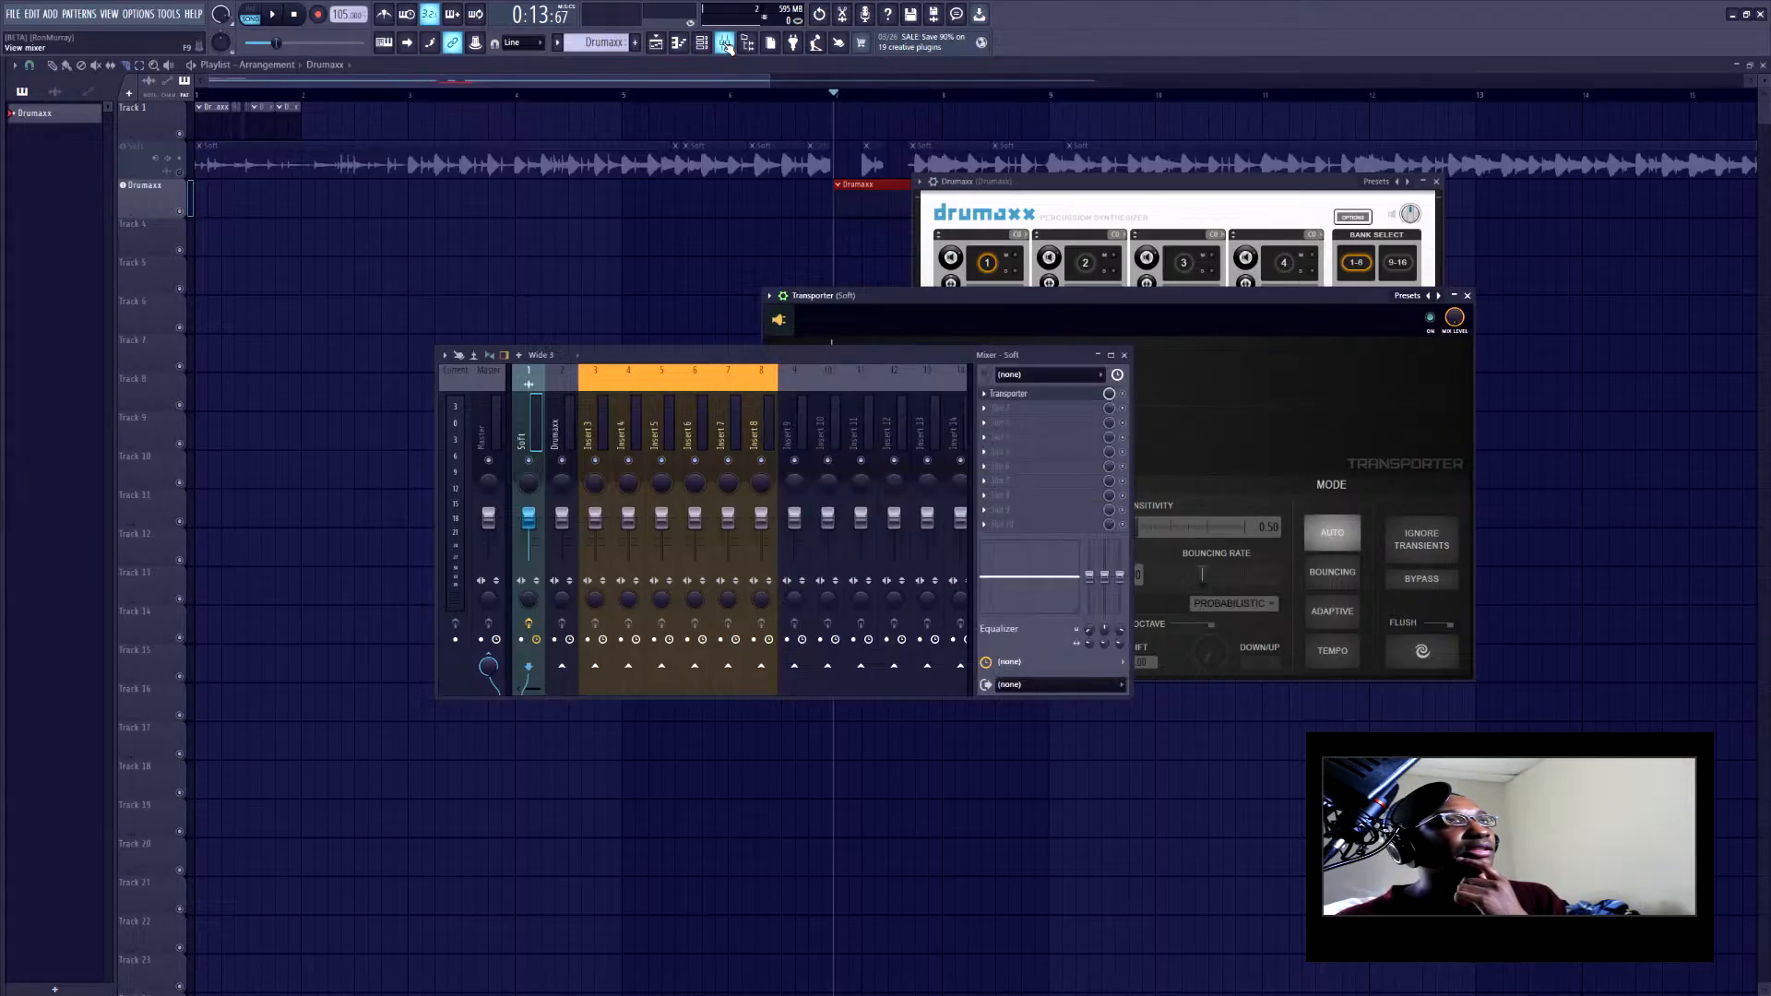
{"action": "left_click", "coordinate": [591, 429]}
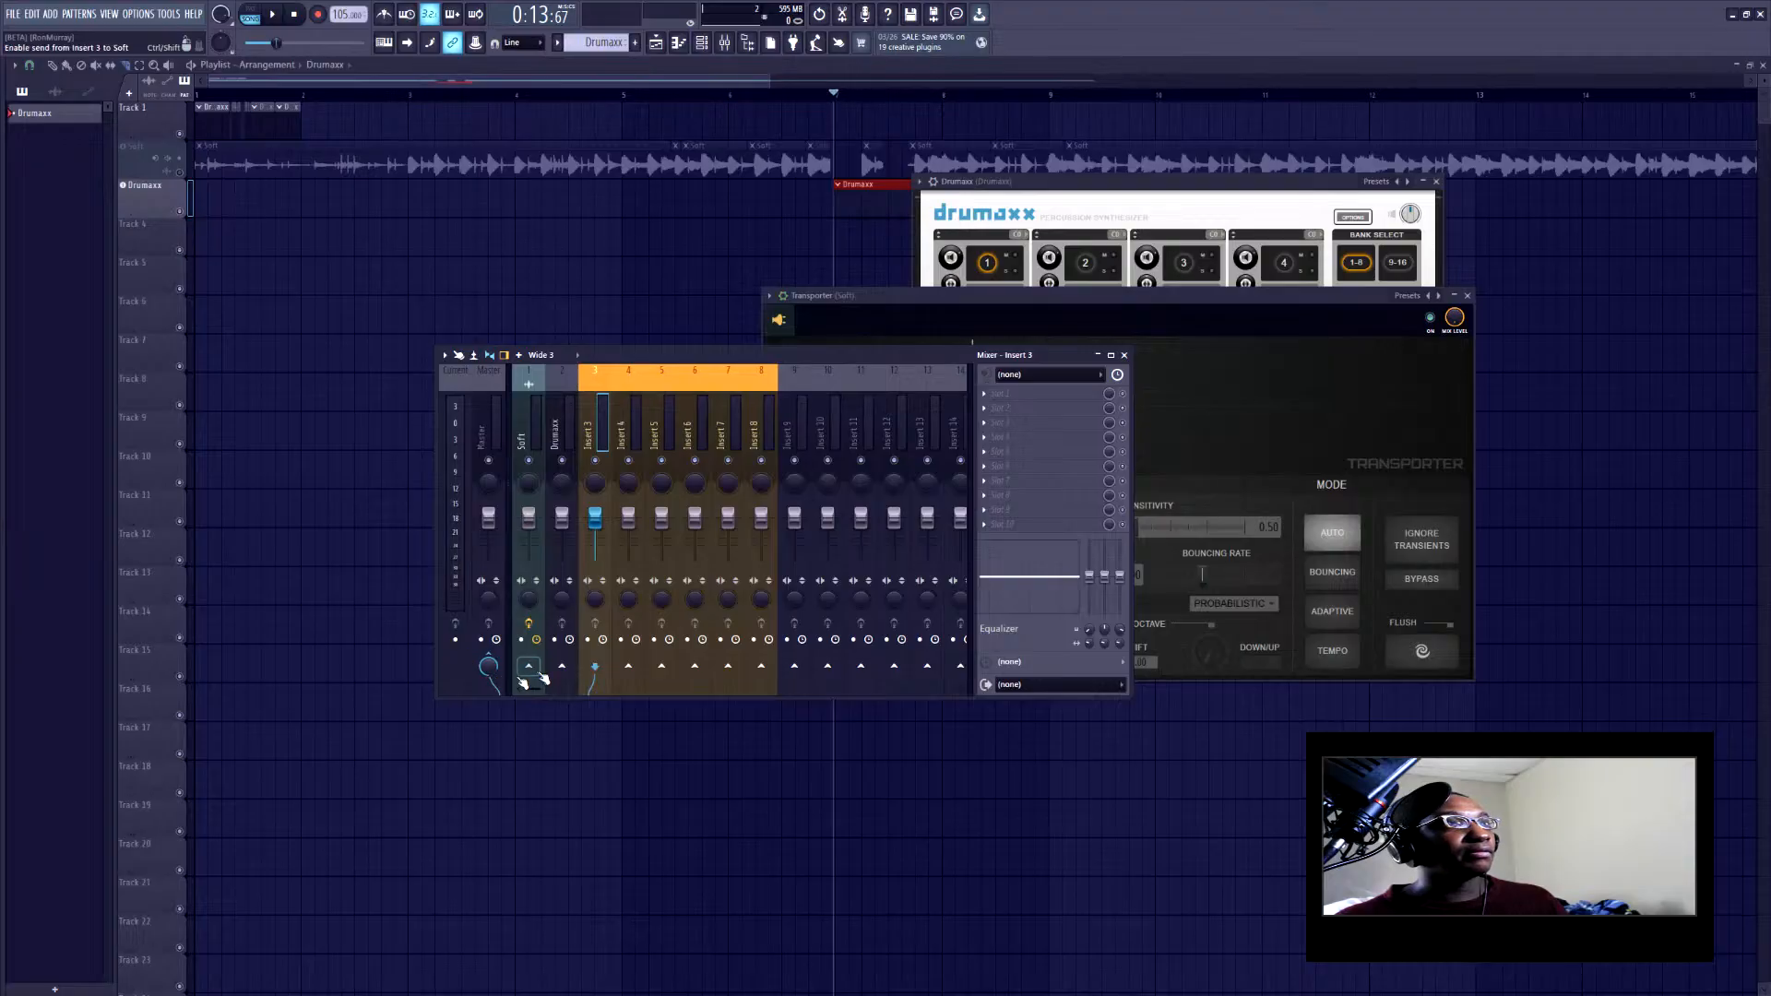
{"action": "left_click", "coordinate": [535, 423]}
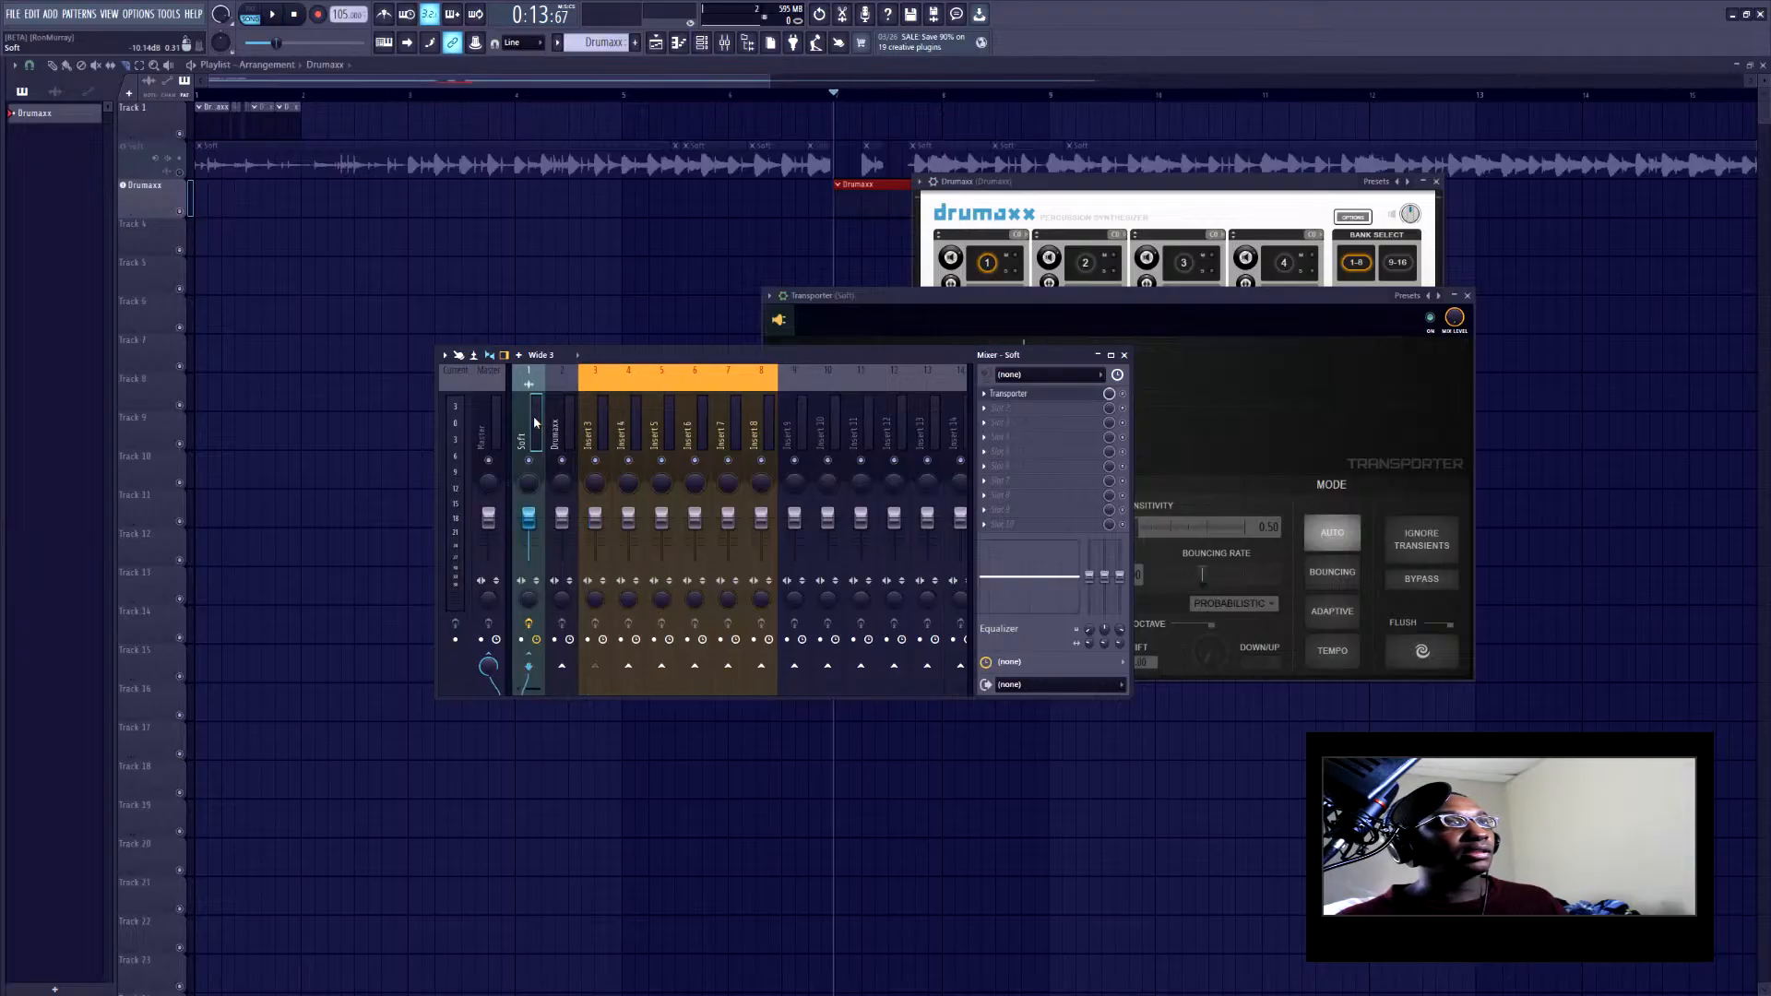
Review Transporter's mono/stereo architecture and theme options without changing them
{"action": "left_click", "coordinate": [1255, 330]}
{"action": "left_click", "coordinate": [1458, 358]}
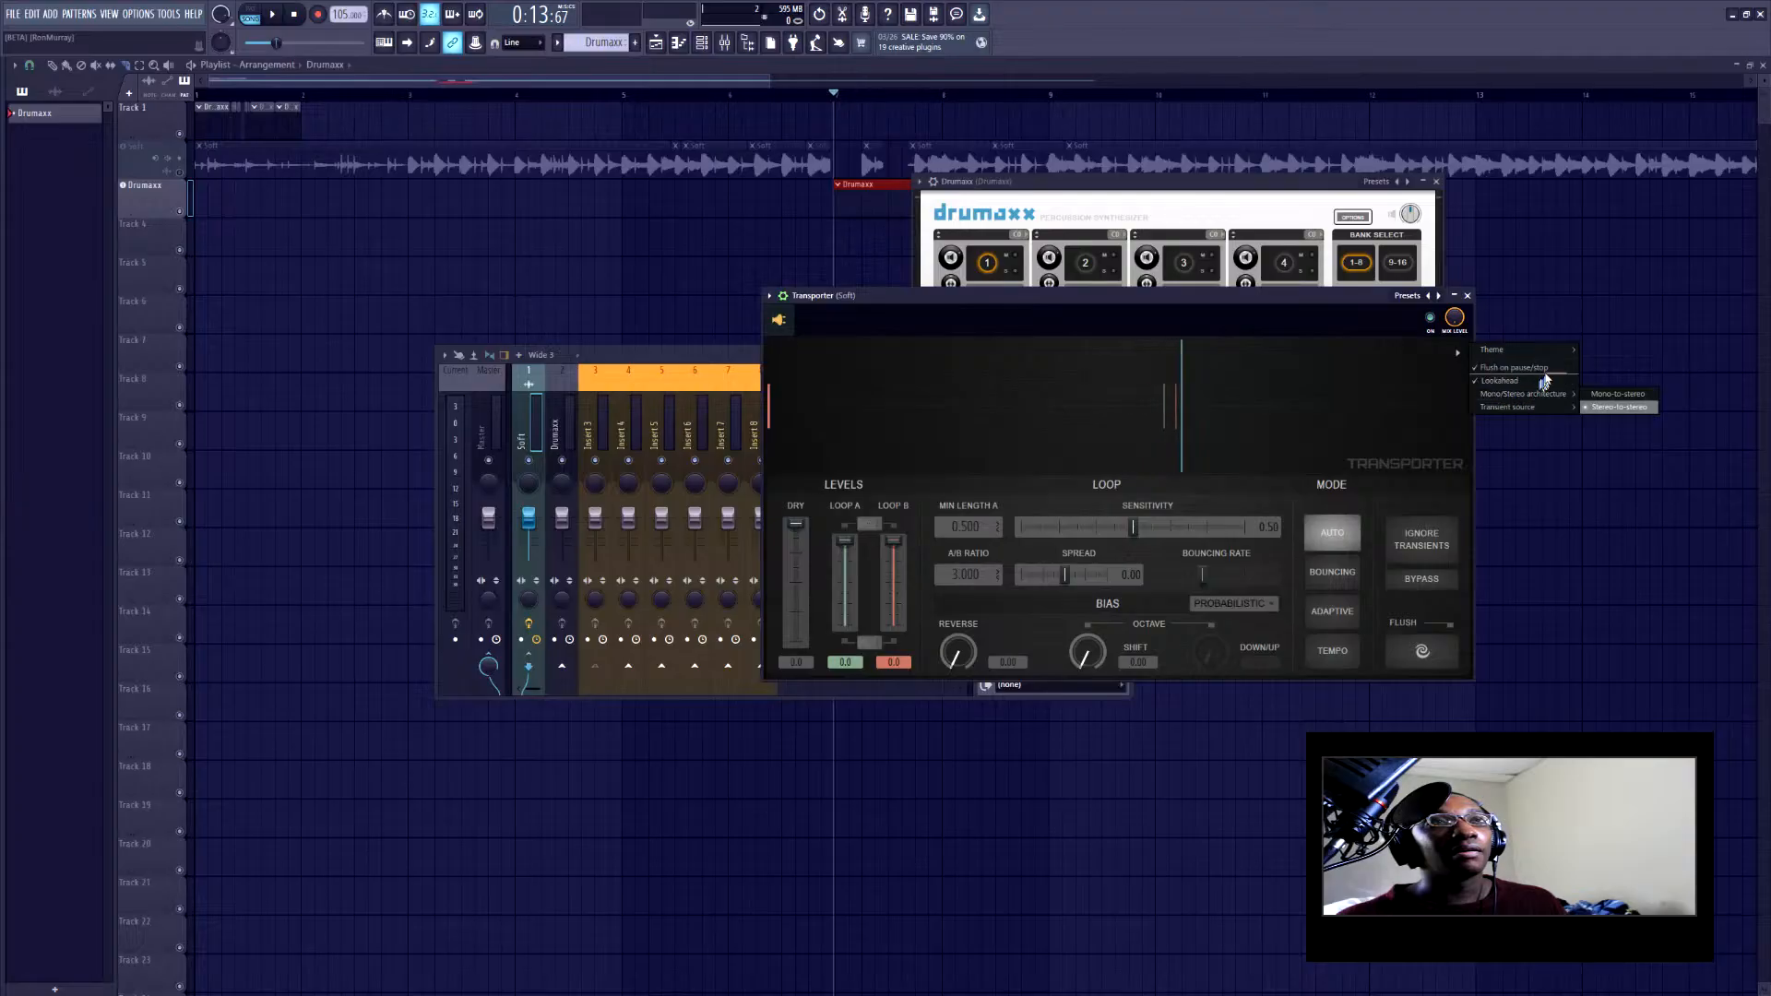
{"action": "mouse_move", "coordinate": [1541, 415]}
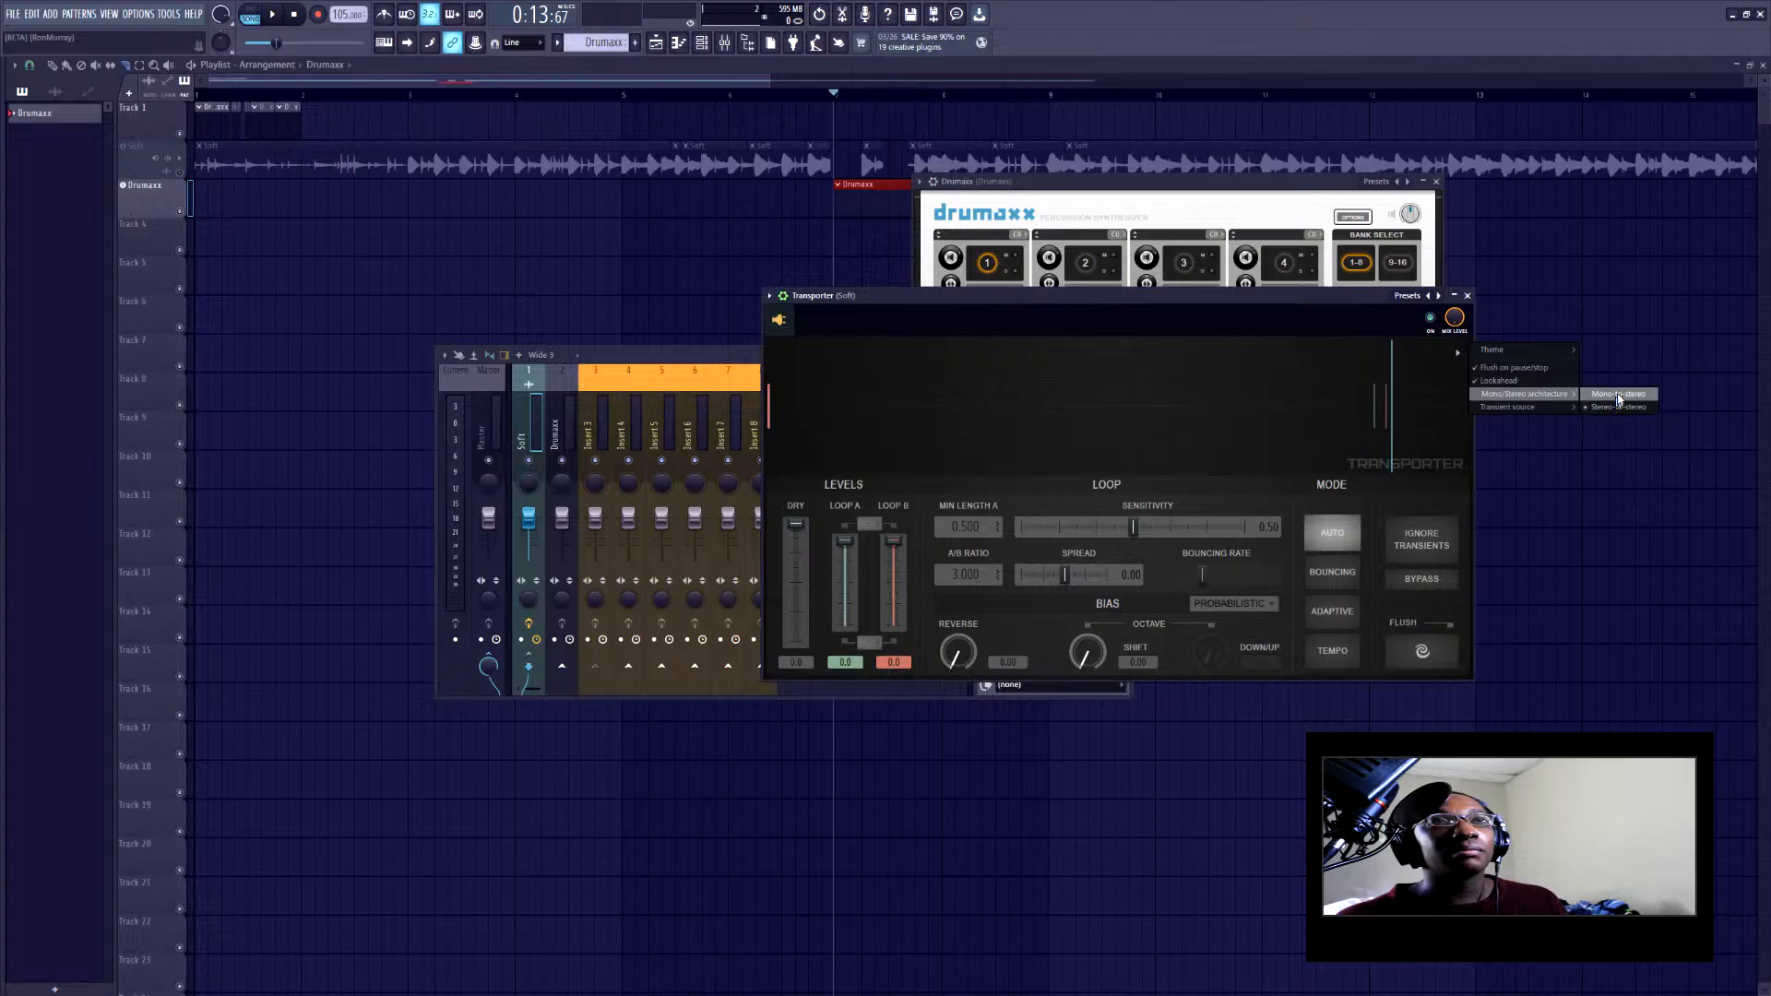
{"action": "mouse_move", "coordinate": [1528, 360]}
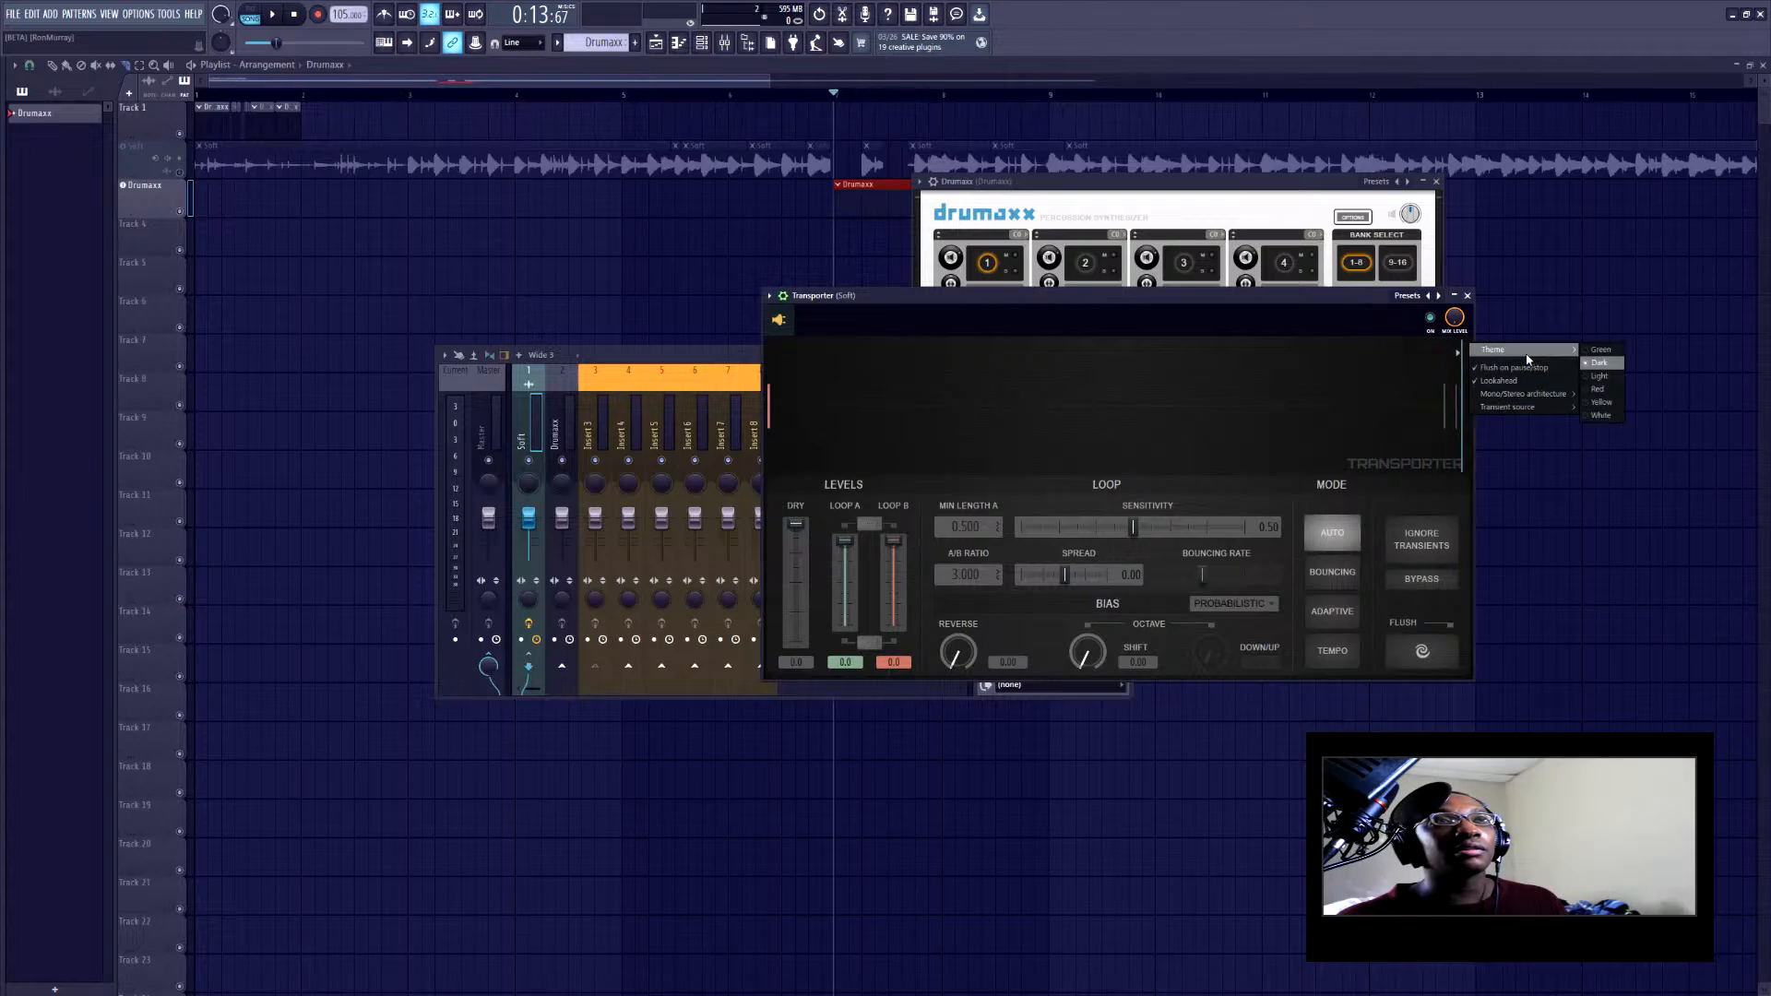
{"action": "left_click", "coordinate": [1409, 476]}
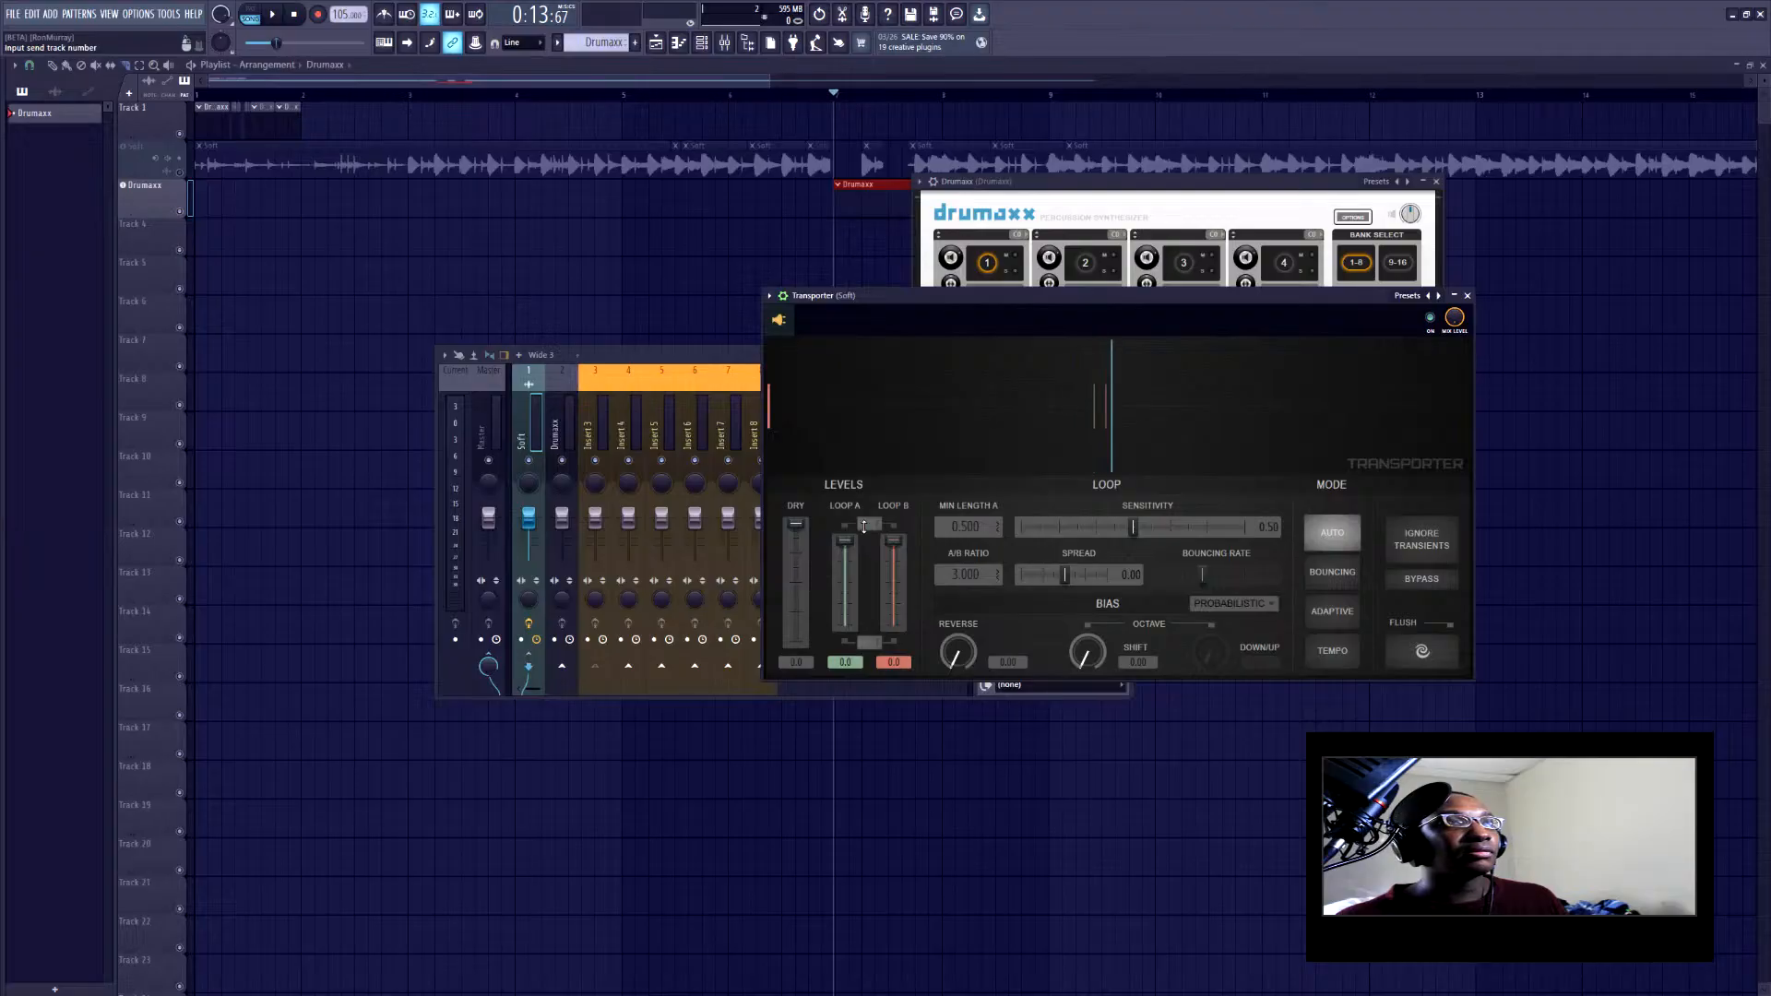
Adjust the input send track number between Transporter's Loop A and Loop B levels
{"action": "left_click_drag", "start_coordinate": [863, 525], "coordinate": [864, 520]}
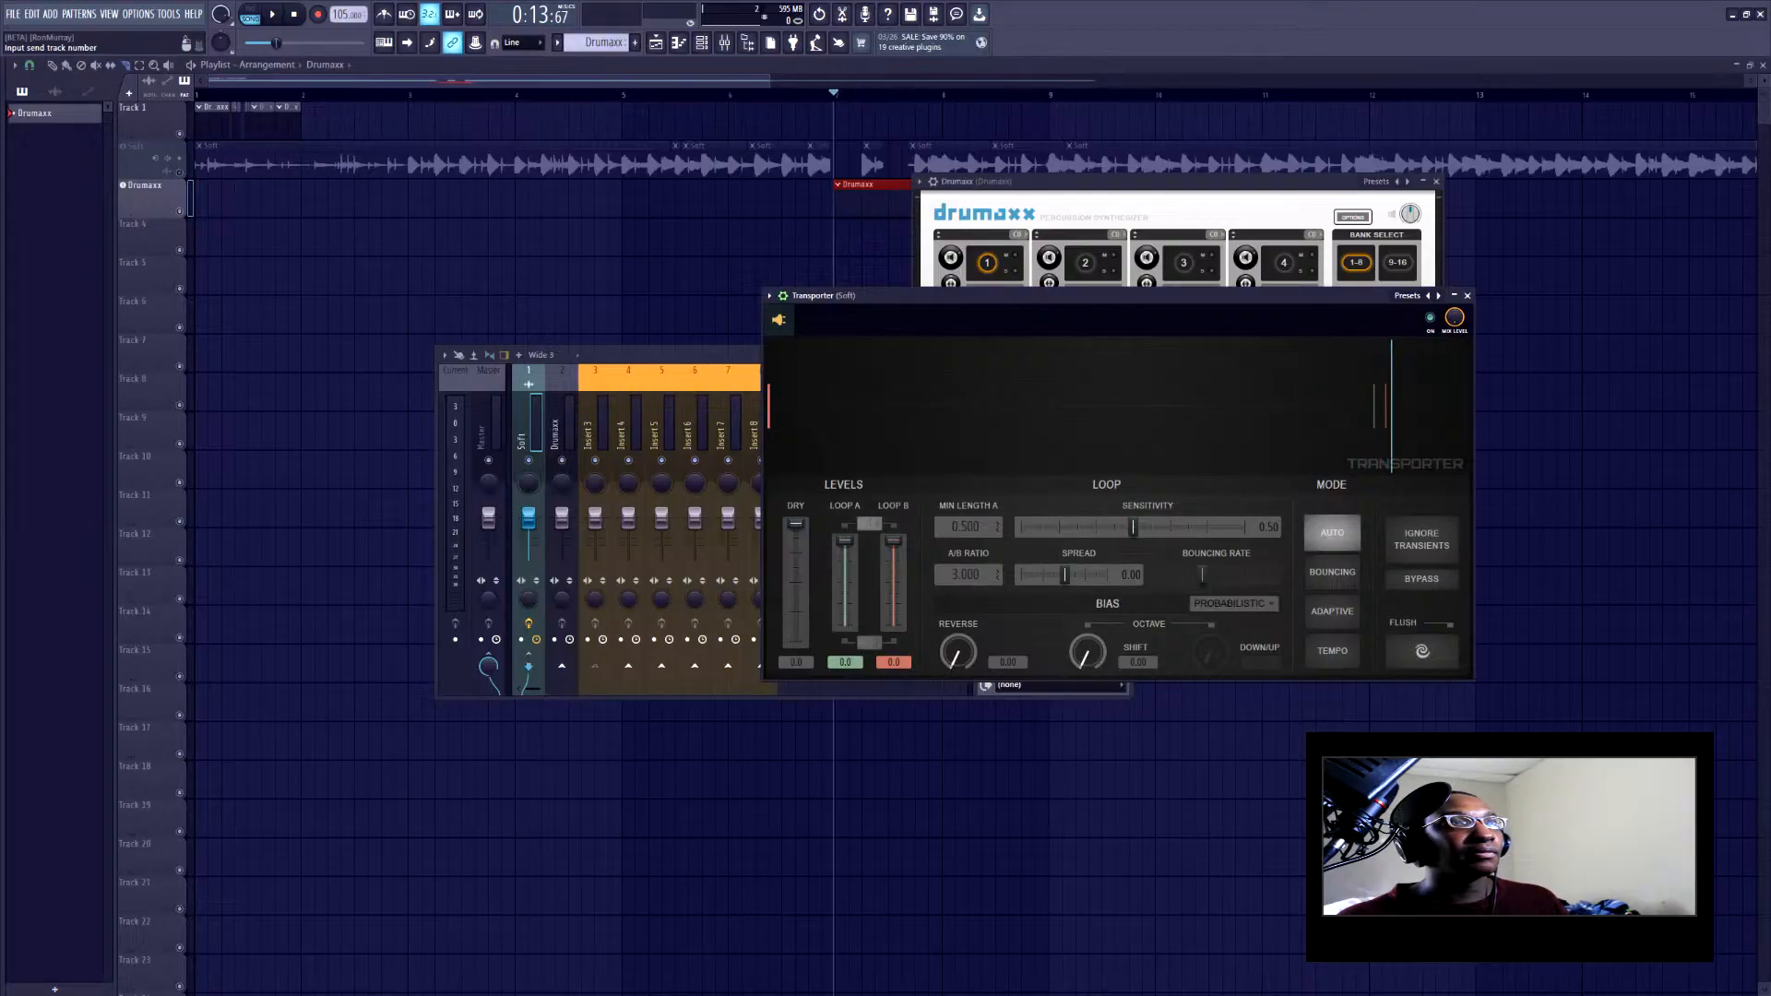
{"action": "left_click", "coordinate": [868, 525]}
{"action": "left_click", "coordinate": [895, 551]}
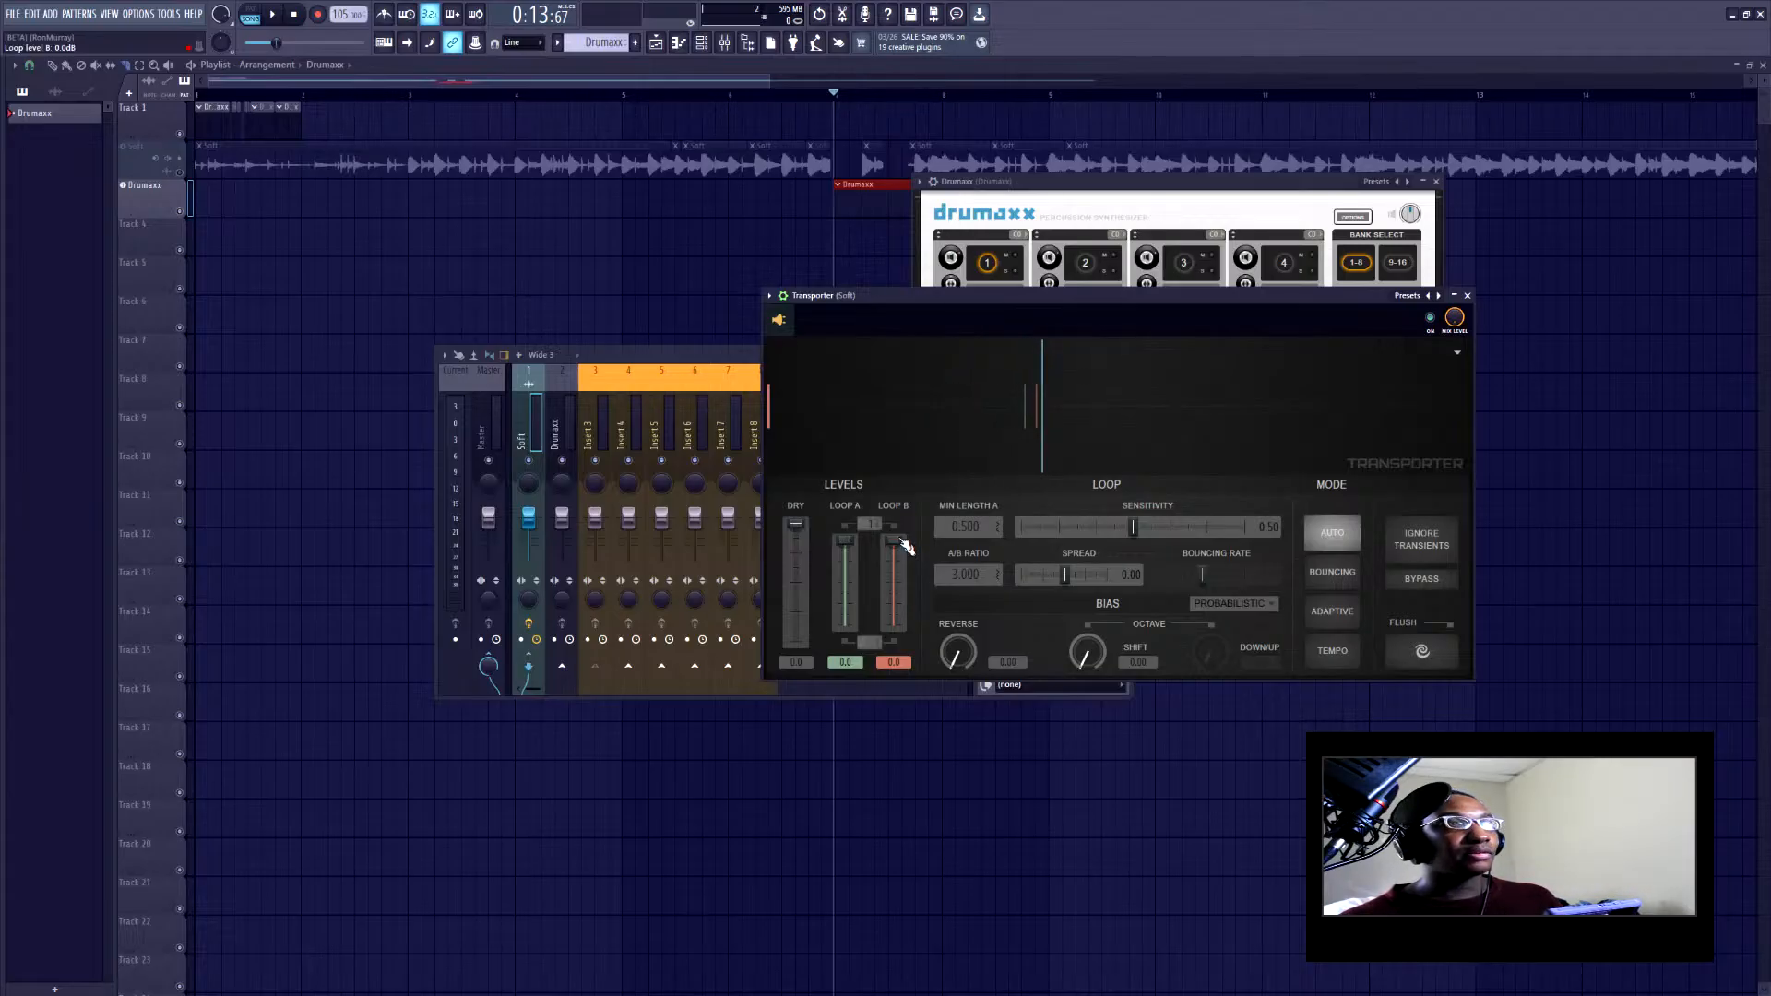
{"action": "left_click", "coordinate": [870, 524]}
{"action": "left_click", "coordinate": [874, 544]}
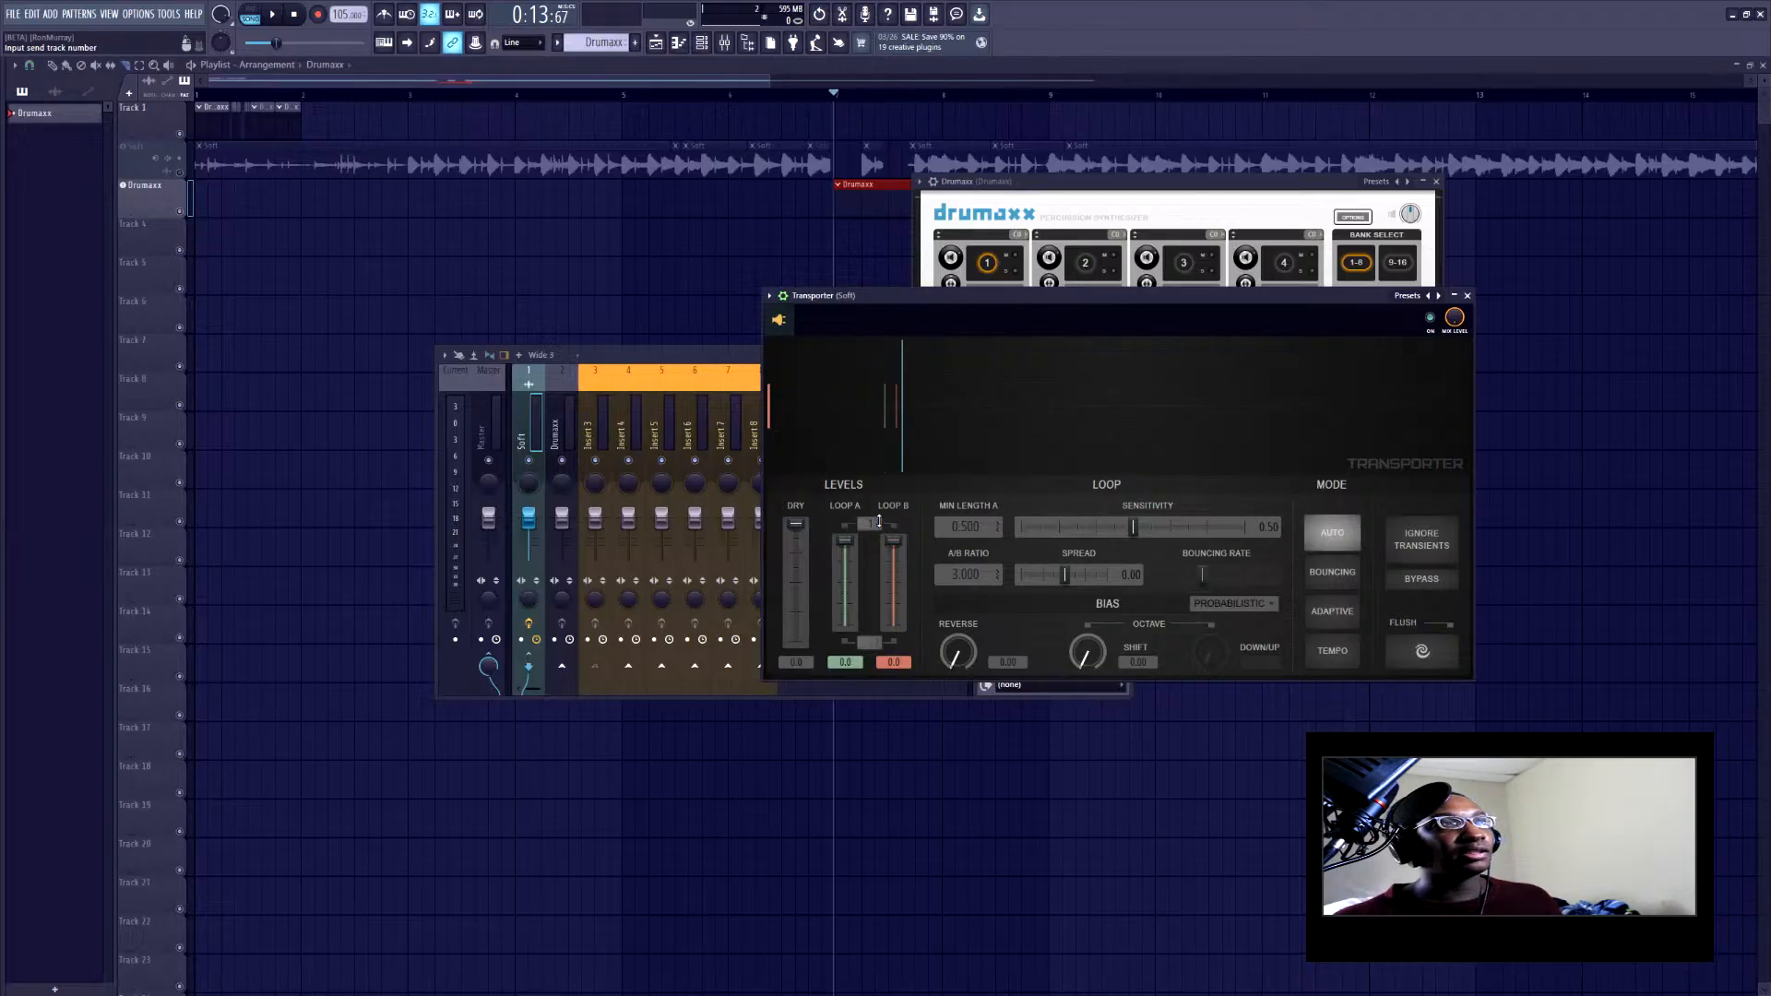
Bring back the Drumaxx window from its playlist track and move it slightly lower
{"action": "mouse_move", "coordinate": [1, 415]}
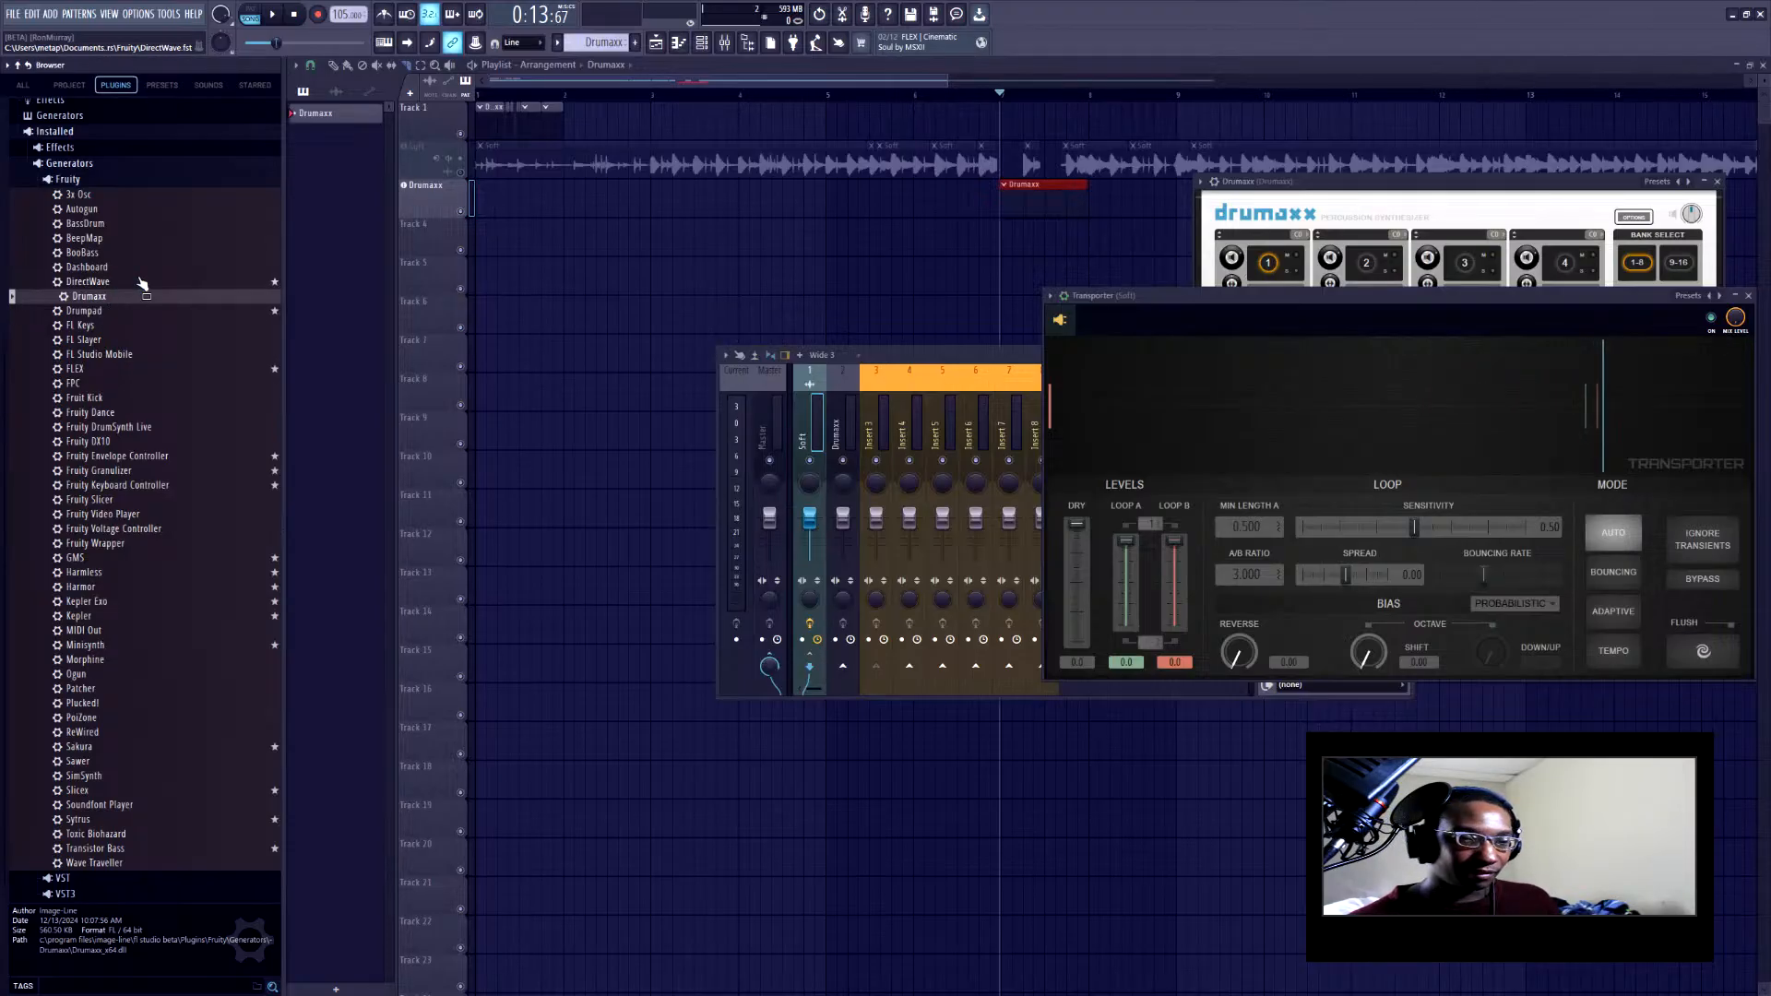
{"action": "key", "text": "alt+F8"}
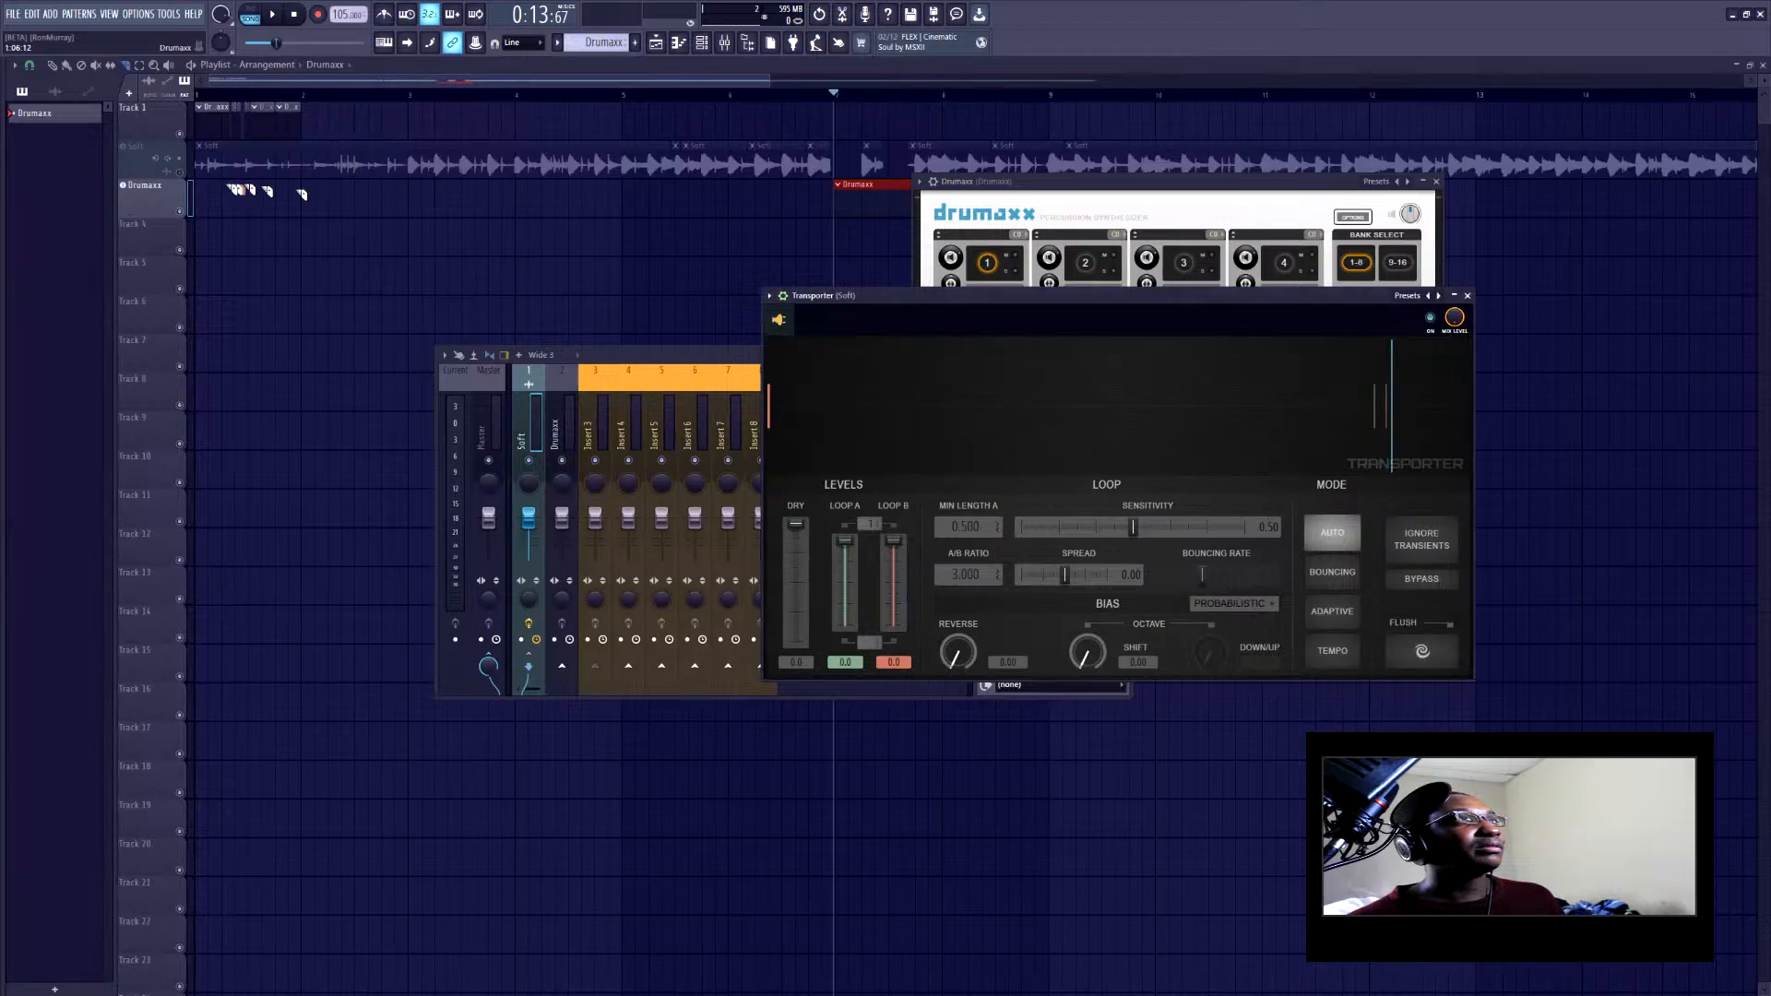
{"action": "left_click", "coordinate": [156, 206]}
{"action": "left_click_drag", "start_coordinate": [1261, 180], "coordinate": [1260, 199]}
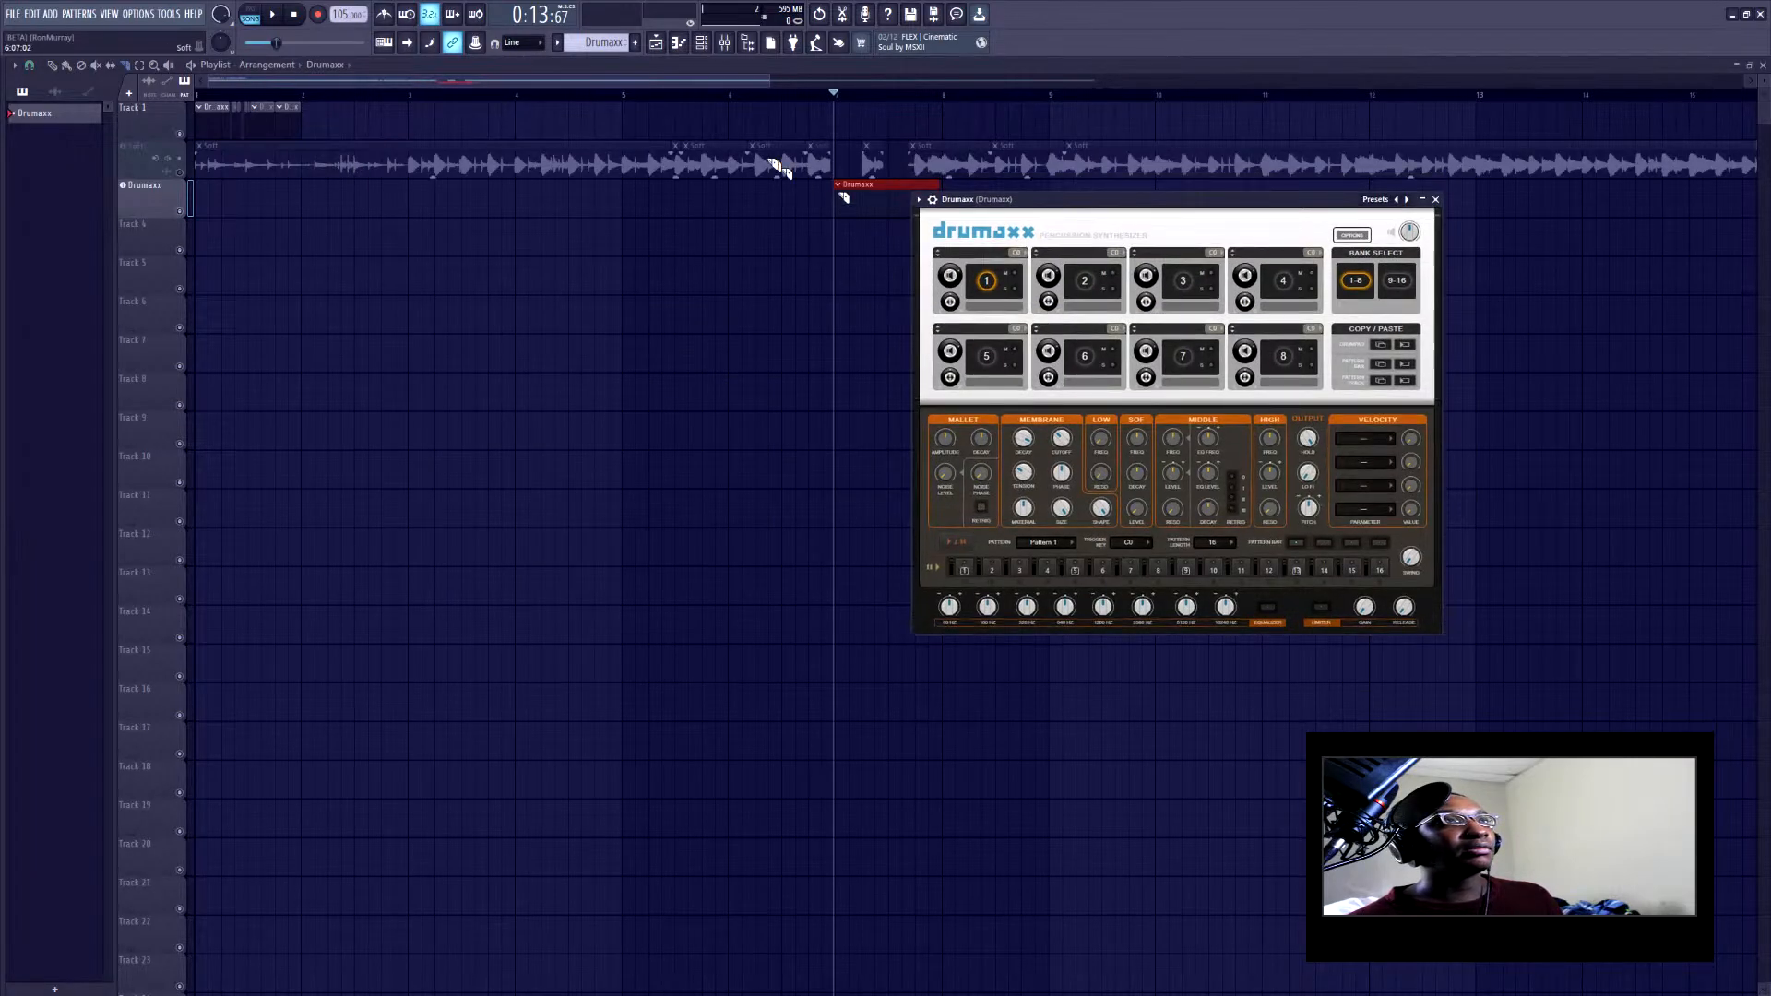
Open the piano roll for Drumaxx and move it beside the plugin window so both are usable
{"action": "left_click", "coordinate": [678, 44]}
{"action": "scroll", "coordinate": [1022, 365], "scroll_direction": "up", "scroll_amount": 3}
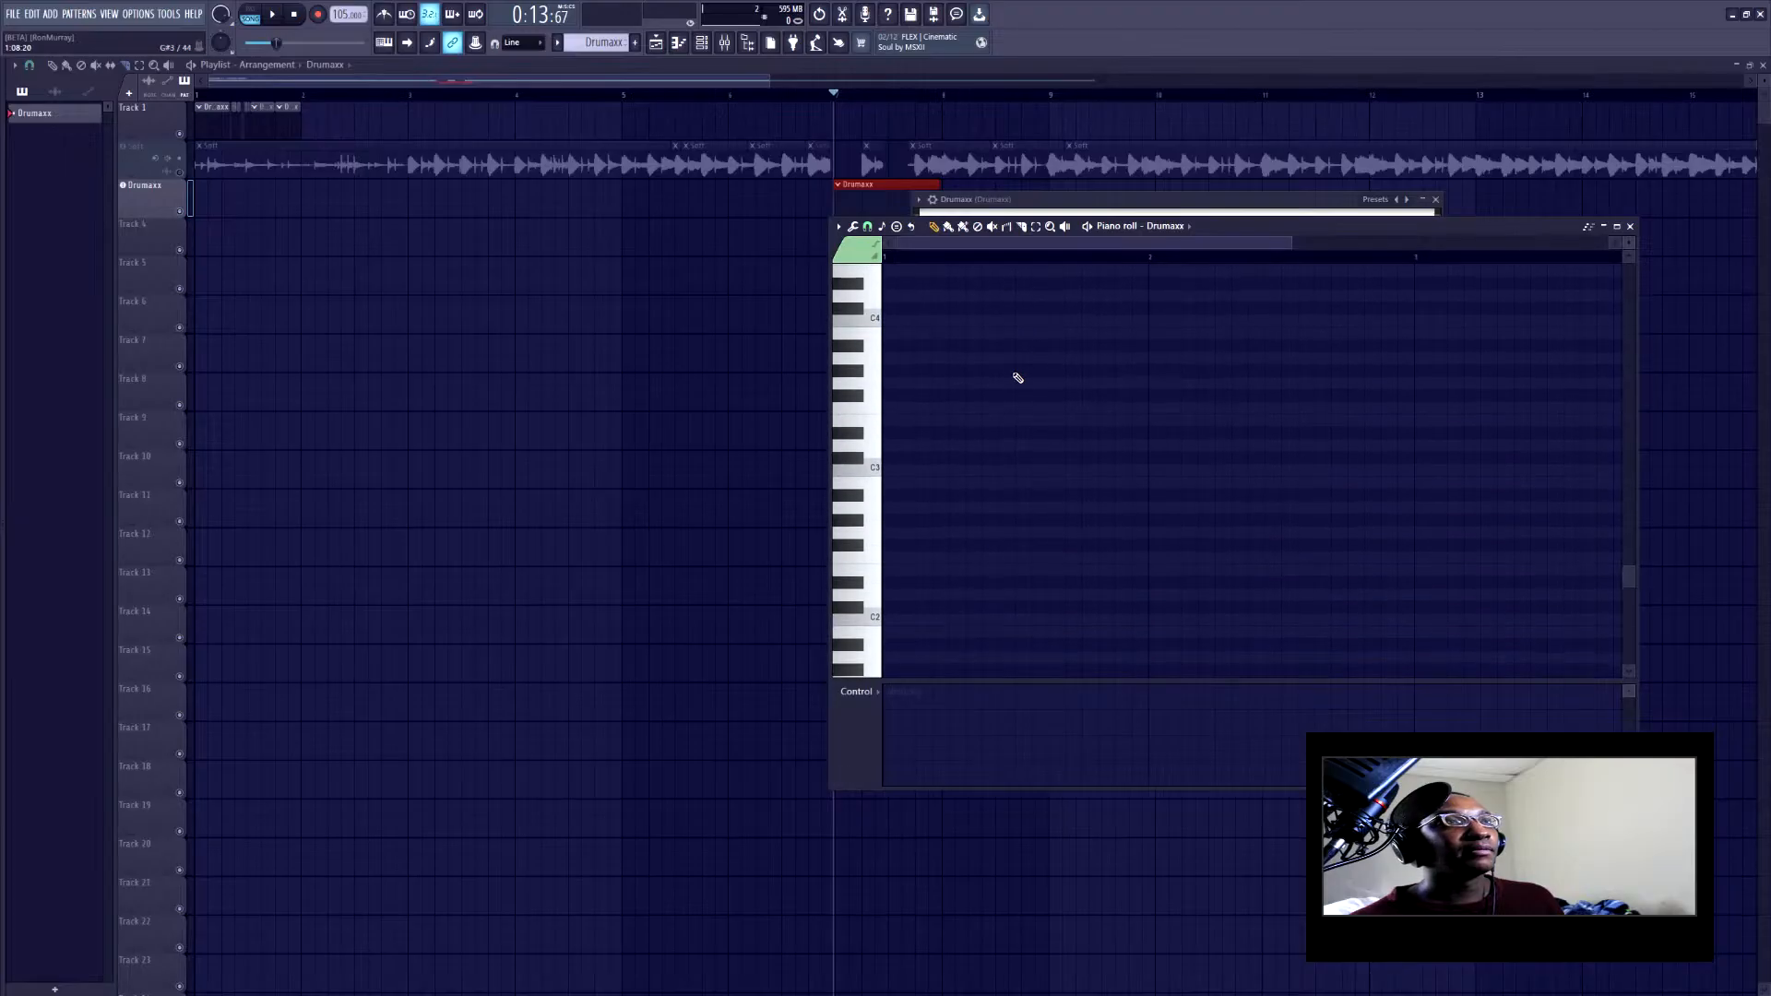
{"action": "scroll", "coordinate": [1088, 461], "scroll_direction": "up", "scroll_amount": 12}
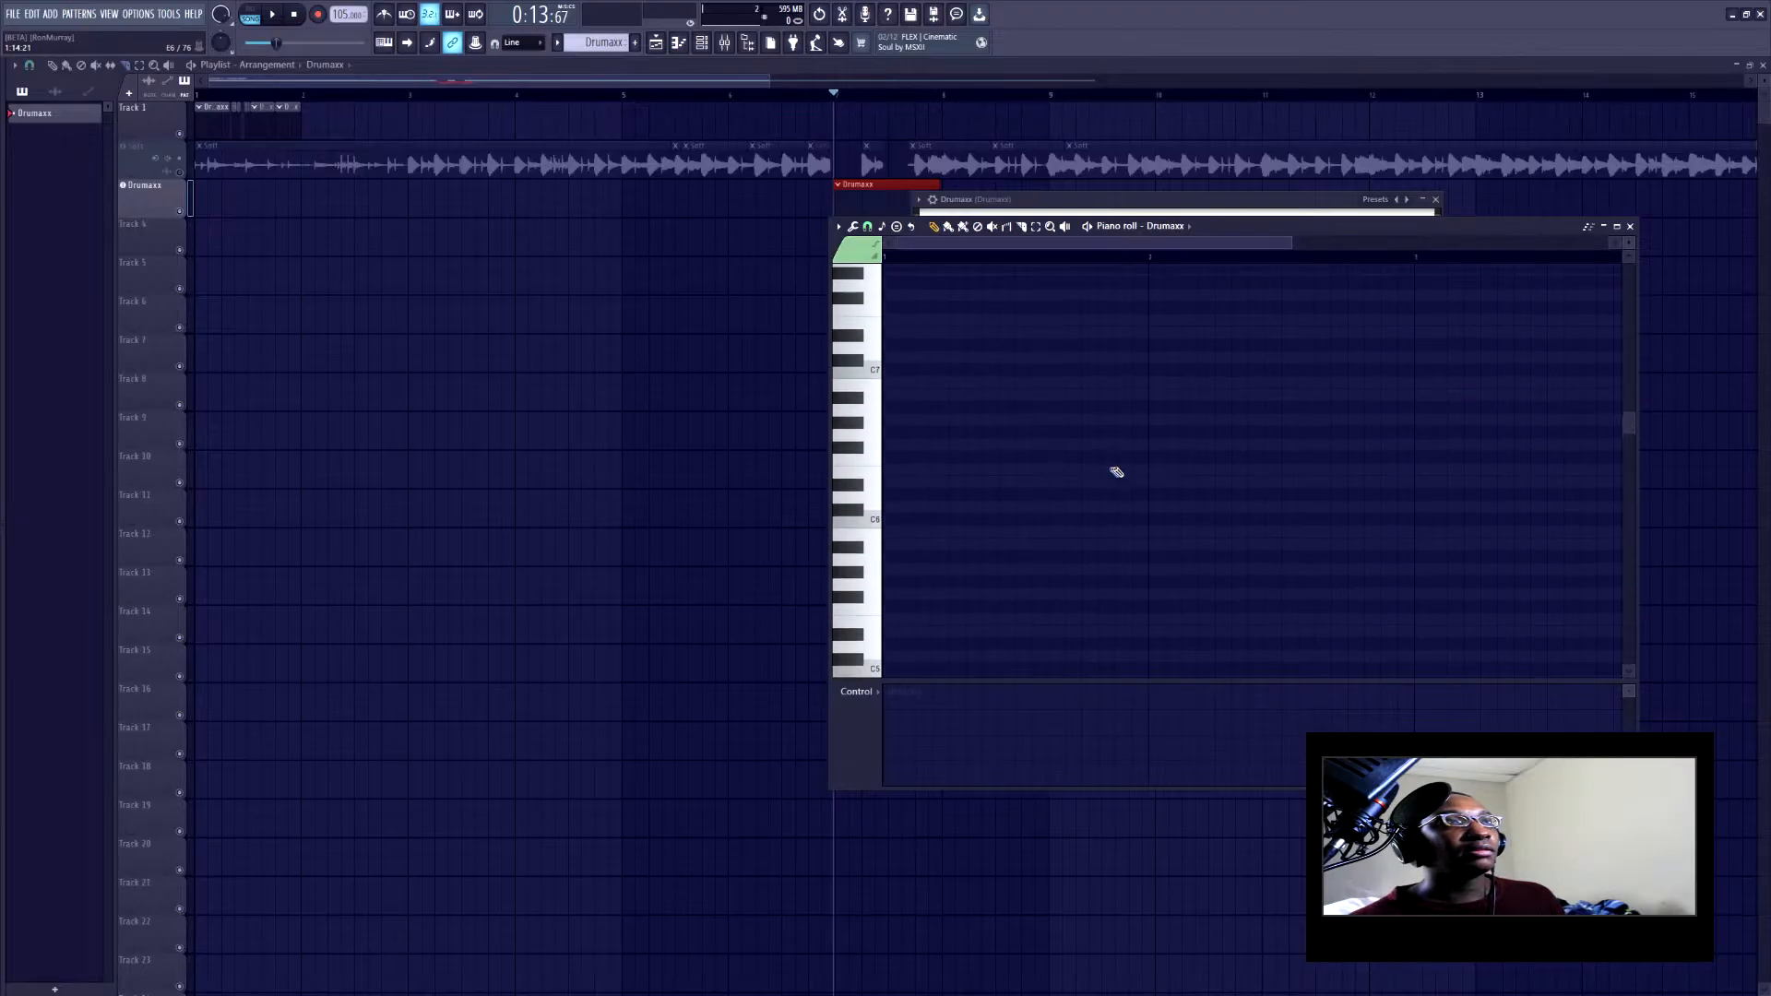
{"action": "left_click", "coordinate": [1489, 247]}
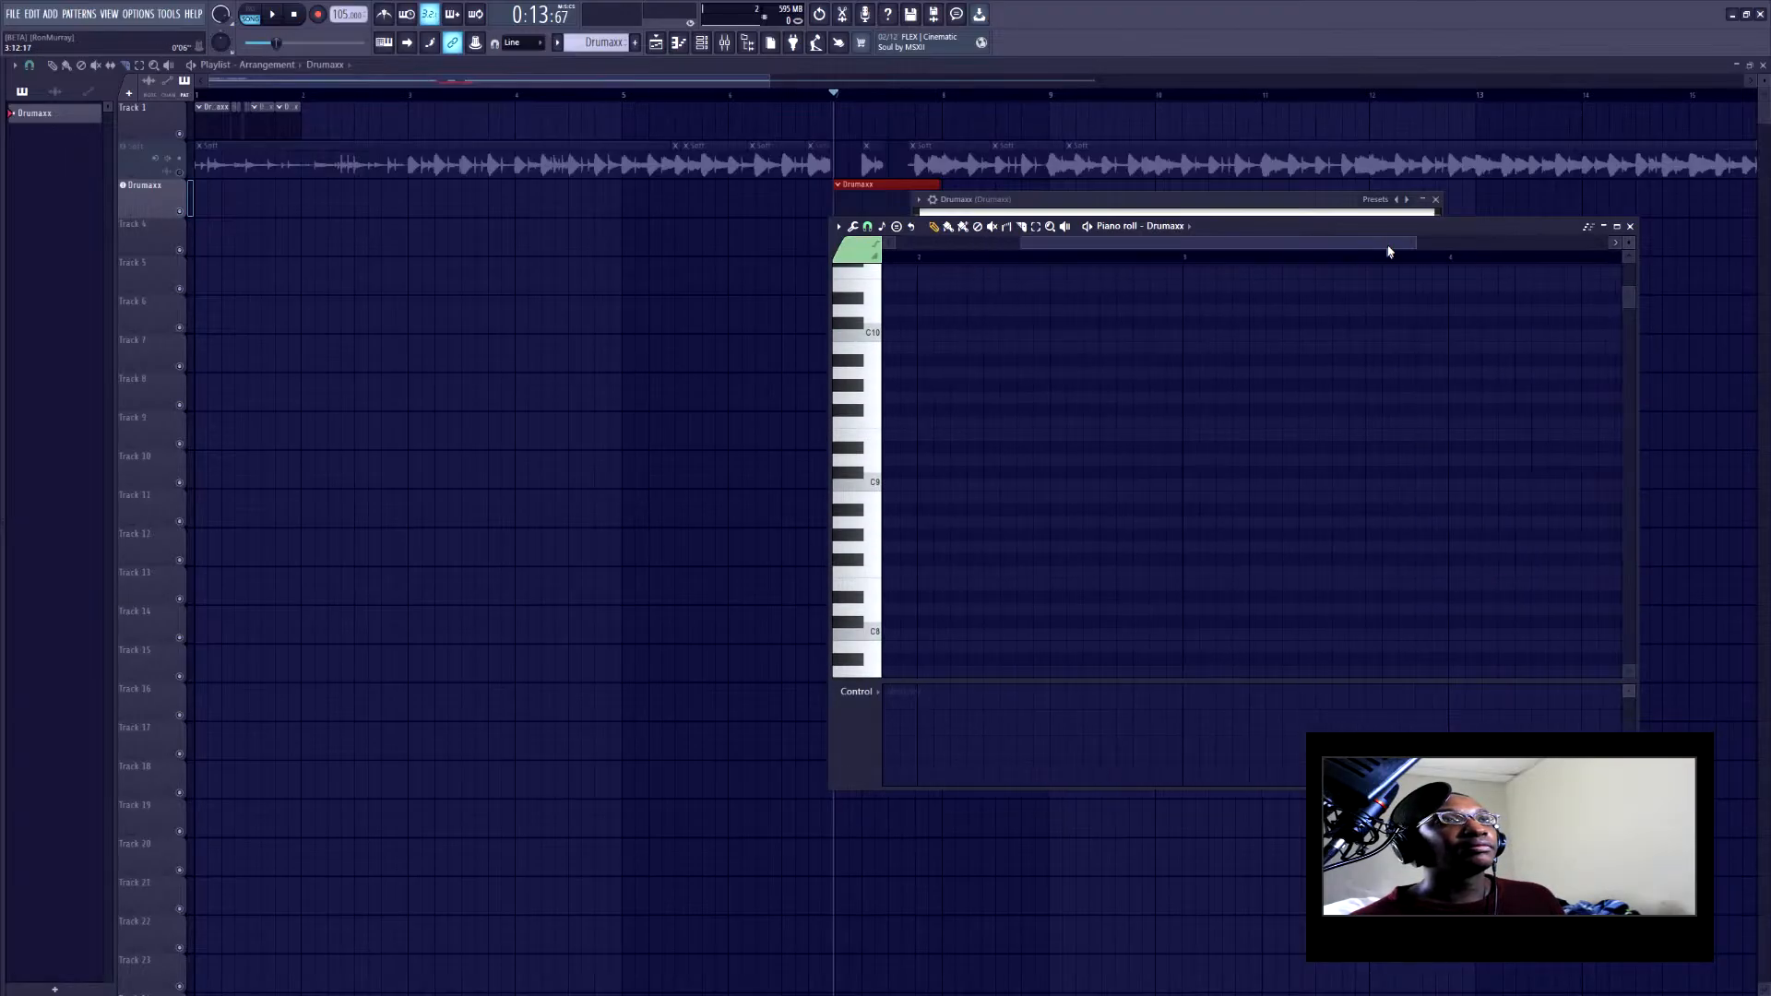
{"action": "left_click_drag", "start_coordinate": [1426, 234], "coordinate": [688, 413]}
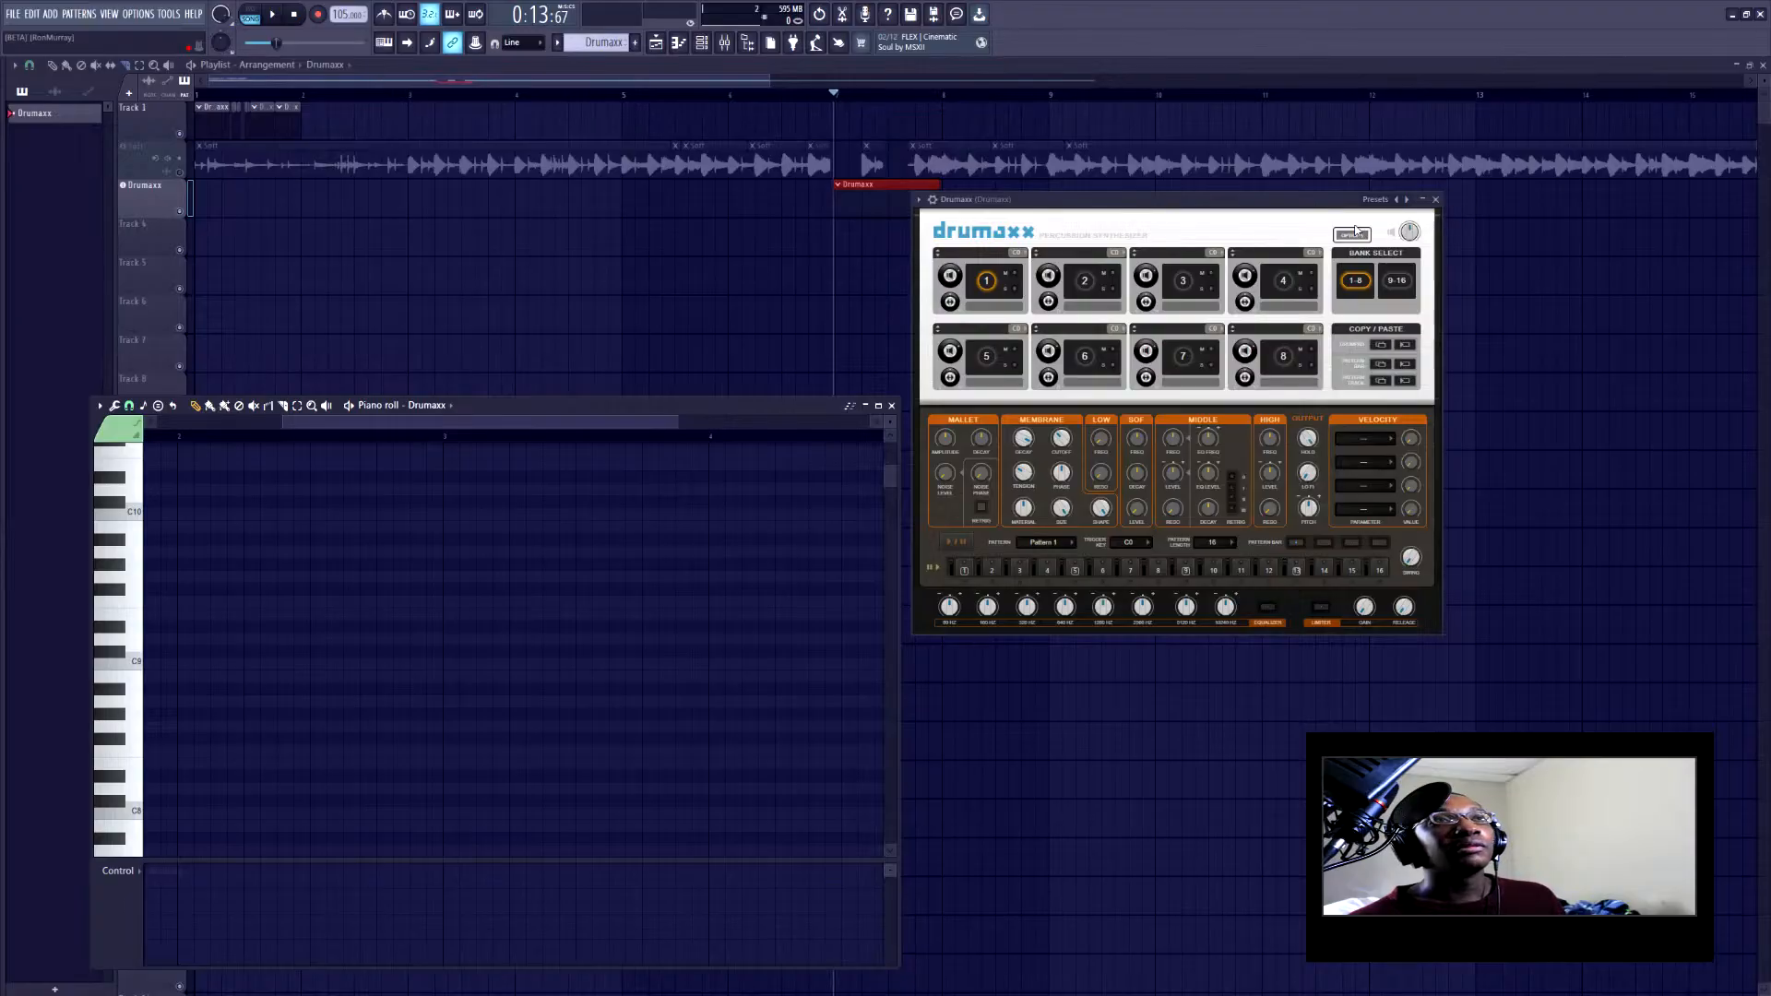
Load the Dance 01 MC preset in Drumaxx and show the piano roll's lowest octaves
{"action": "left_click", "coordinate": [1375, 200]}
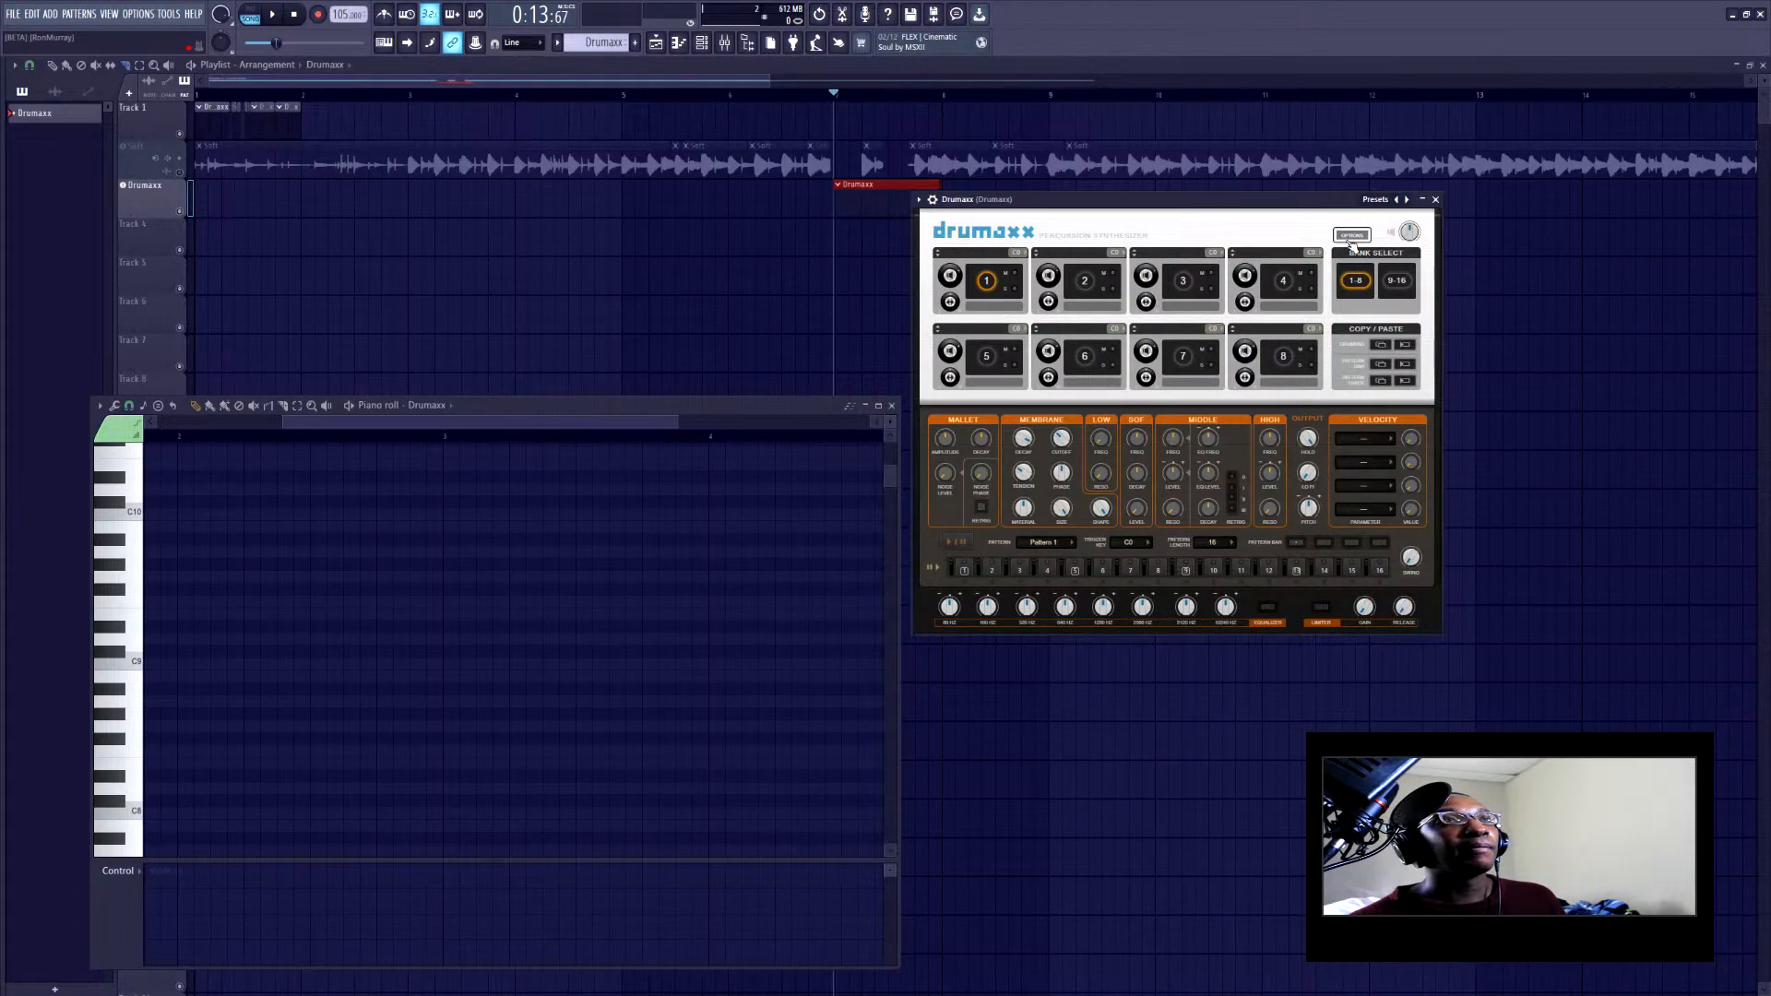
{"action": "left_click", "coordinate": [1406, 199]}
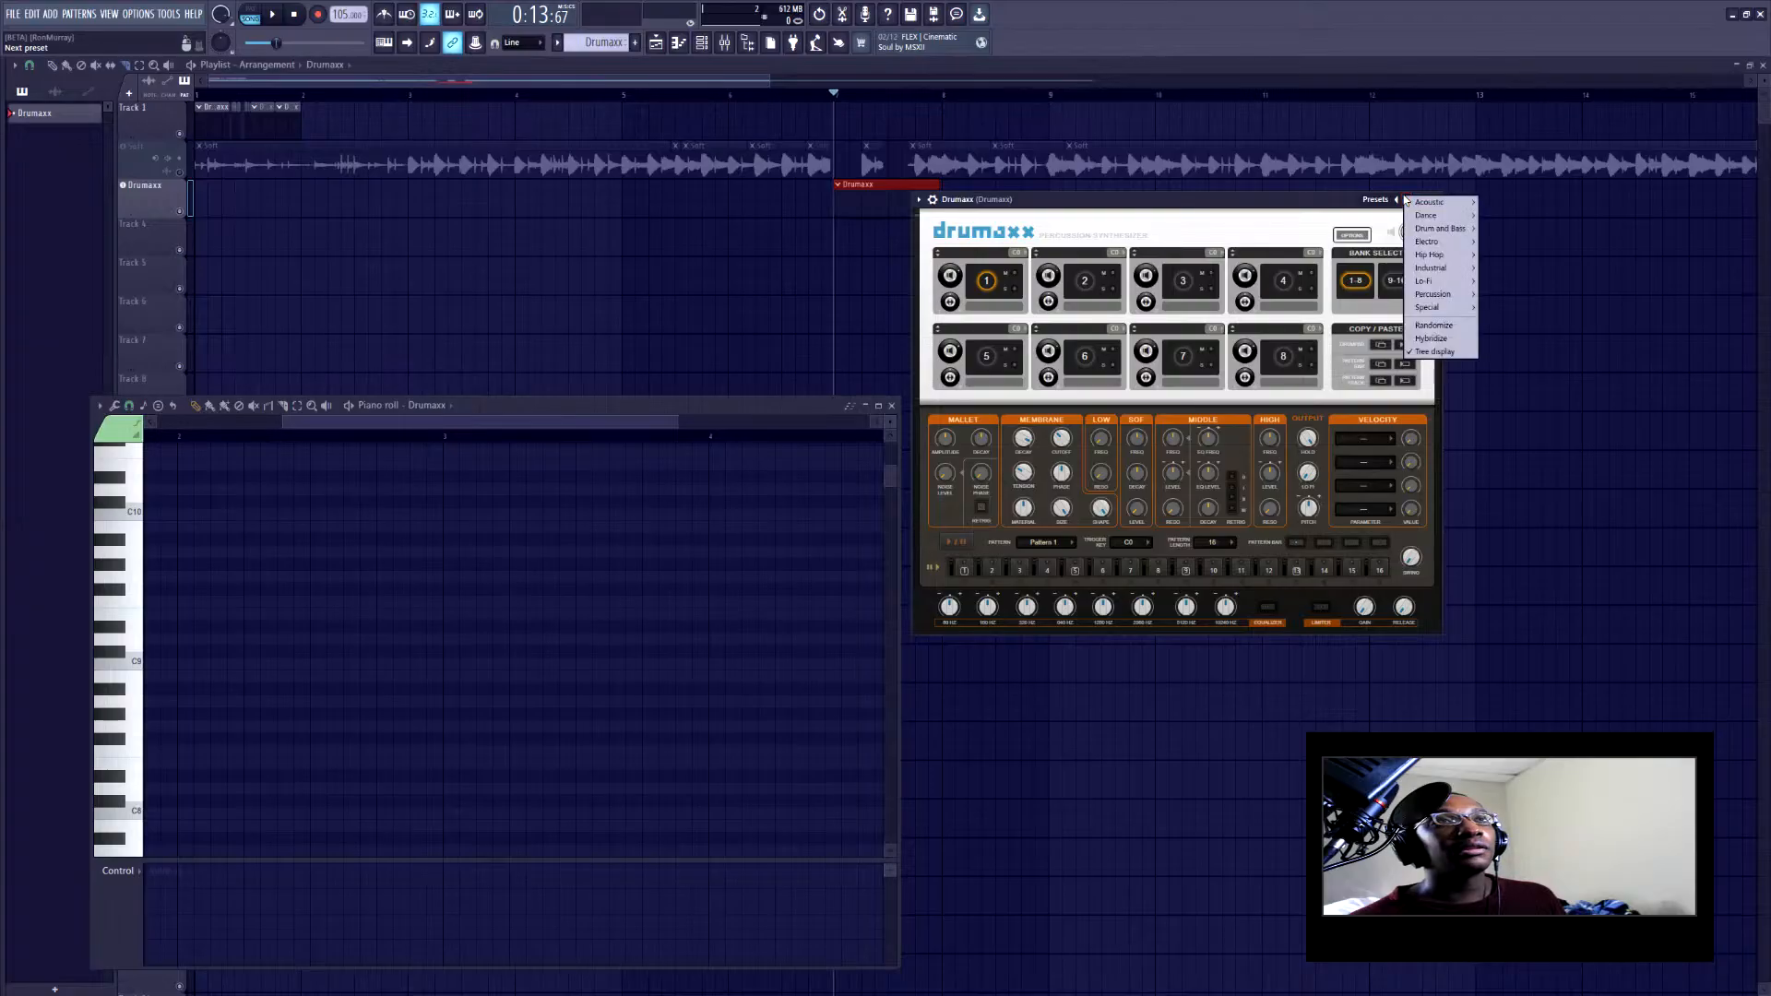
{"action": "mouse_move", "coordinate": [1426, 218]}
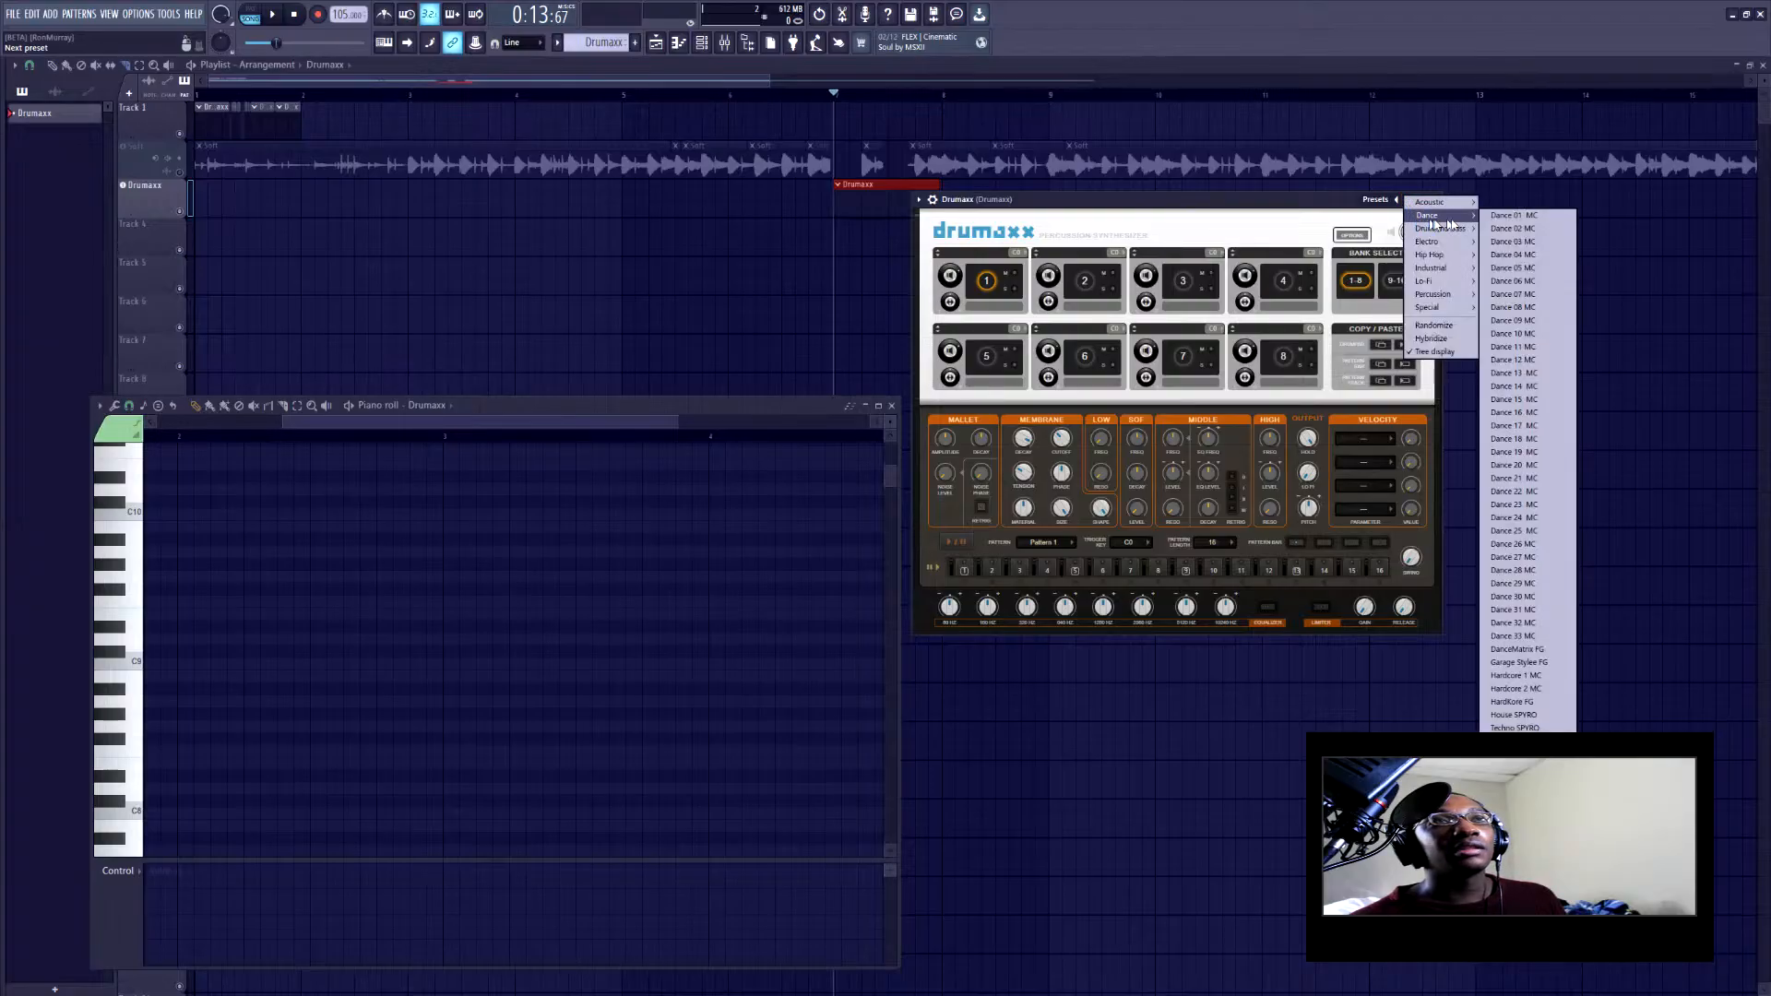
{"action": "left_click", "coordinate": [1528, 217]}
{"action": "scroll", "coordinate": [334, 724], "scroll_direction": "up", "scroll_amount": 2}
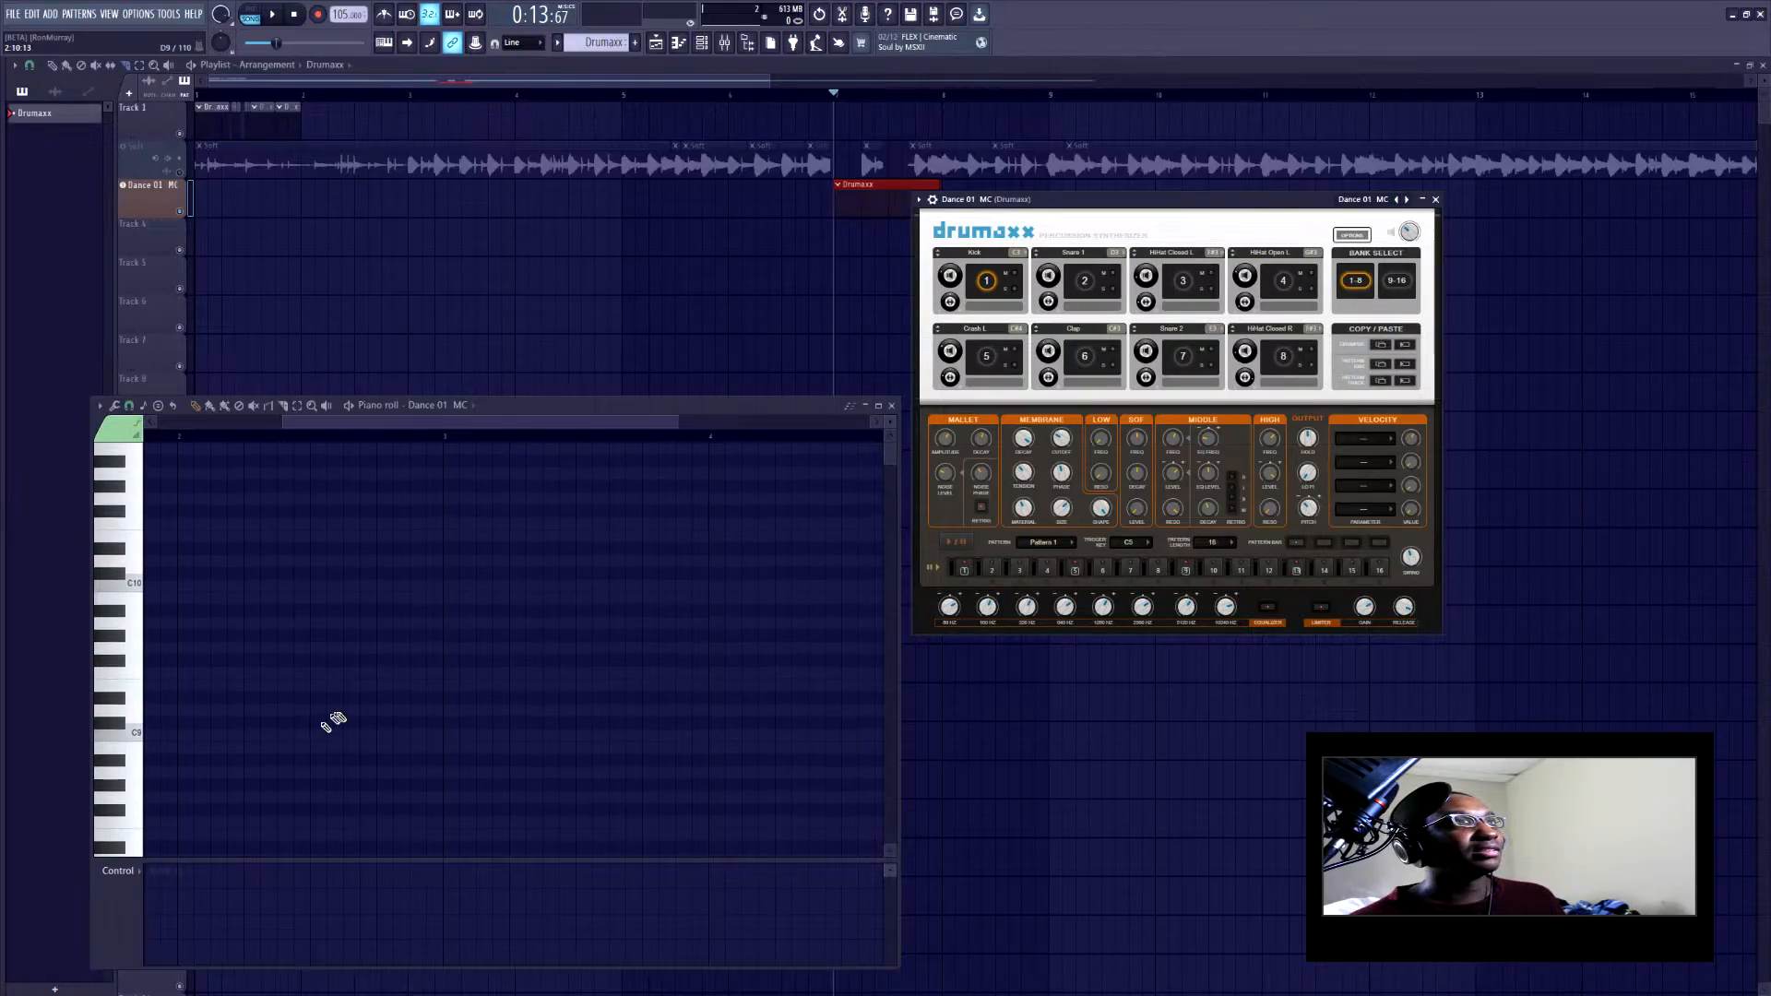
{"action": "scroll", "coordinate": [341, 716], "scroll_direction": "down", "scroll_amount": 20}
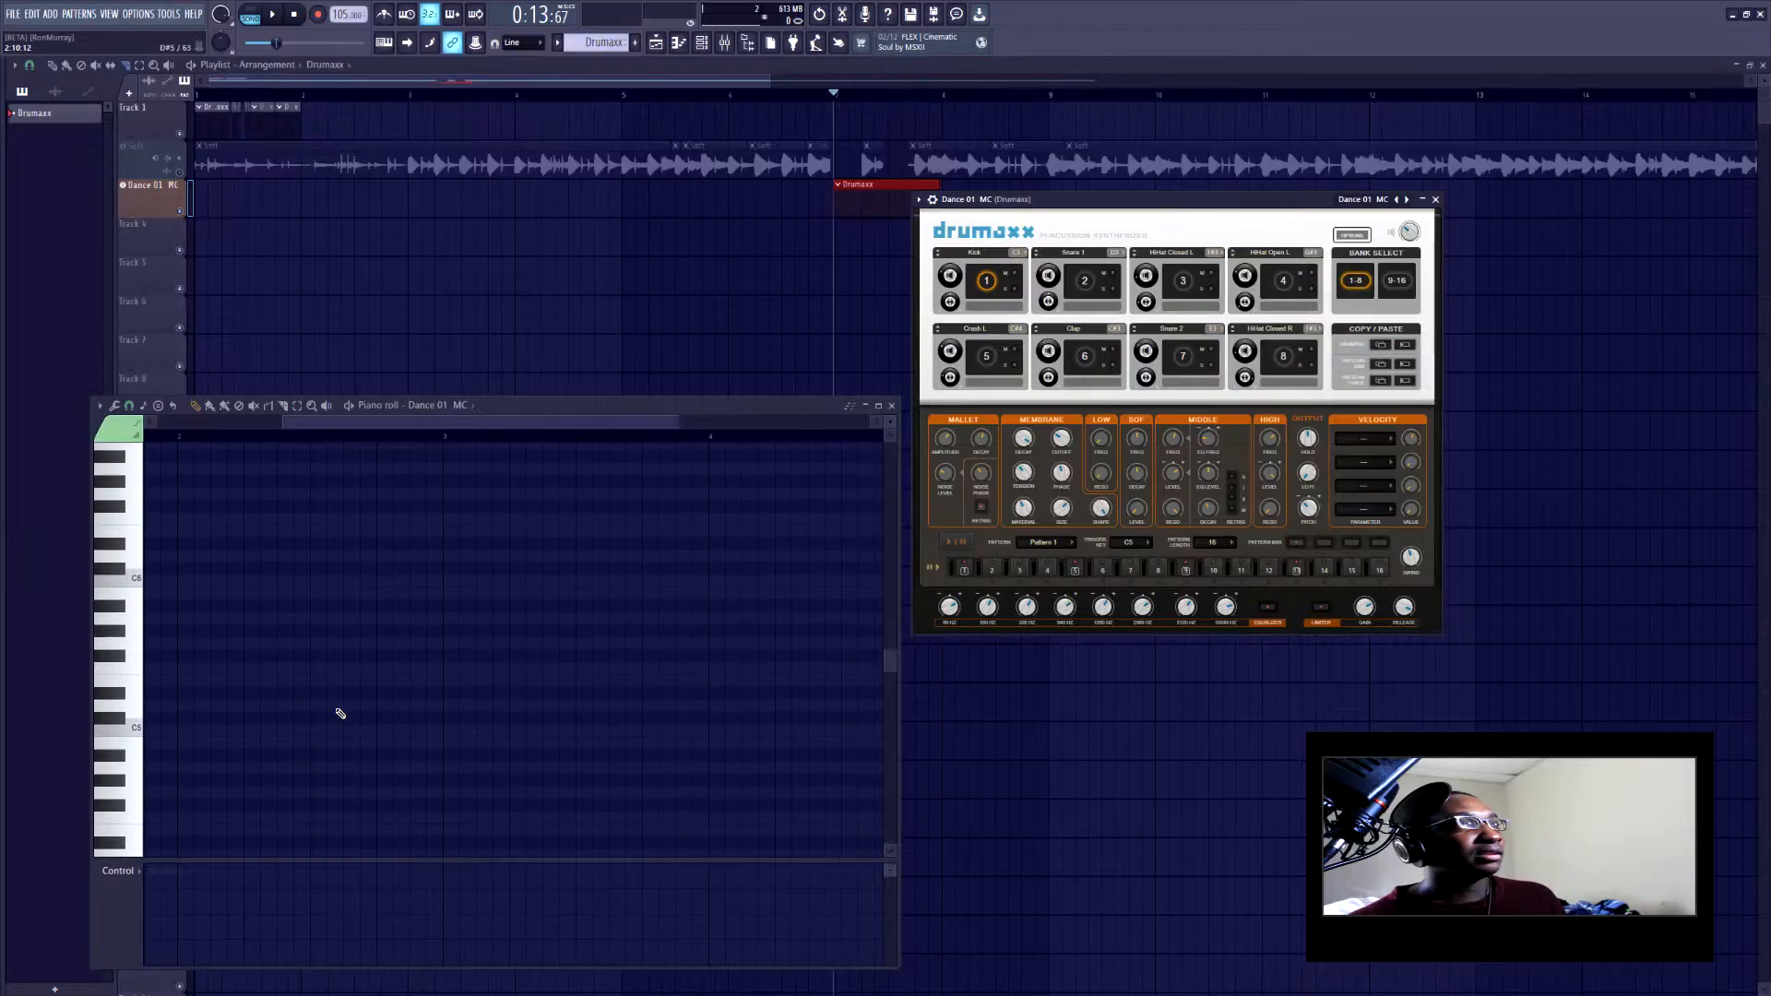
{"action": "scroll", "coordinate": [340, 713], "scroll_direction": "down", "scroll_amount": 9}
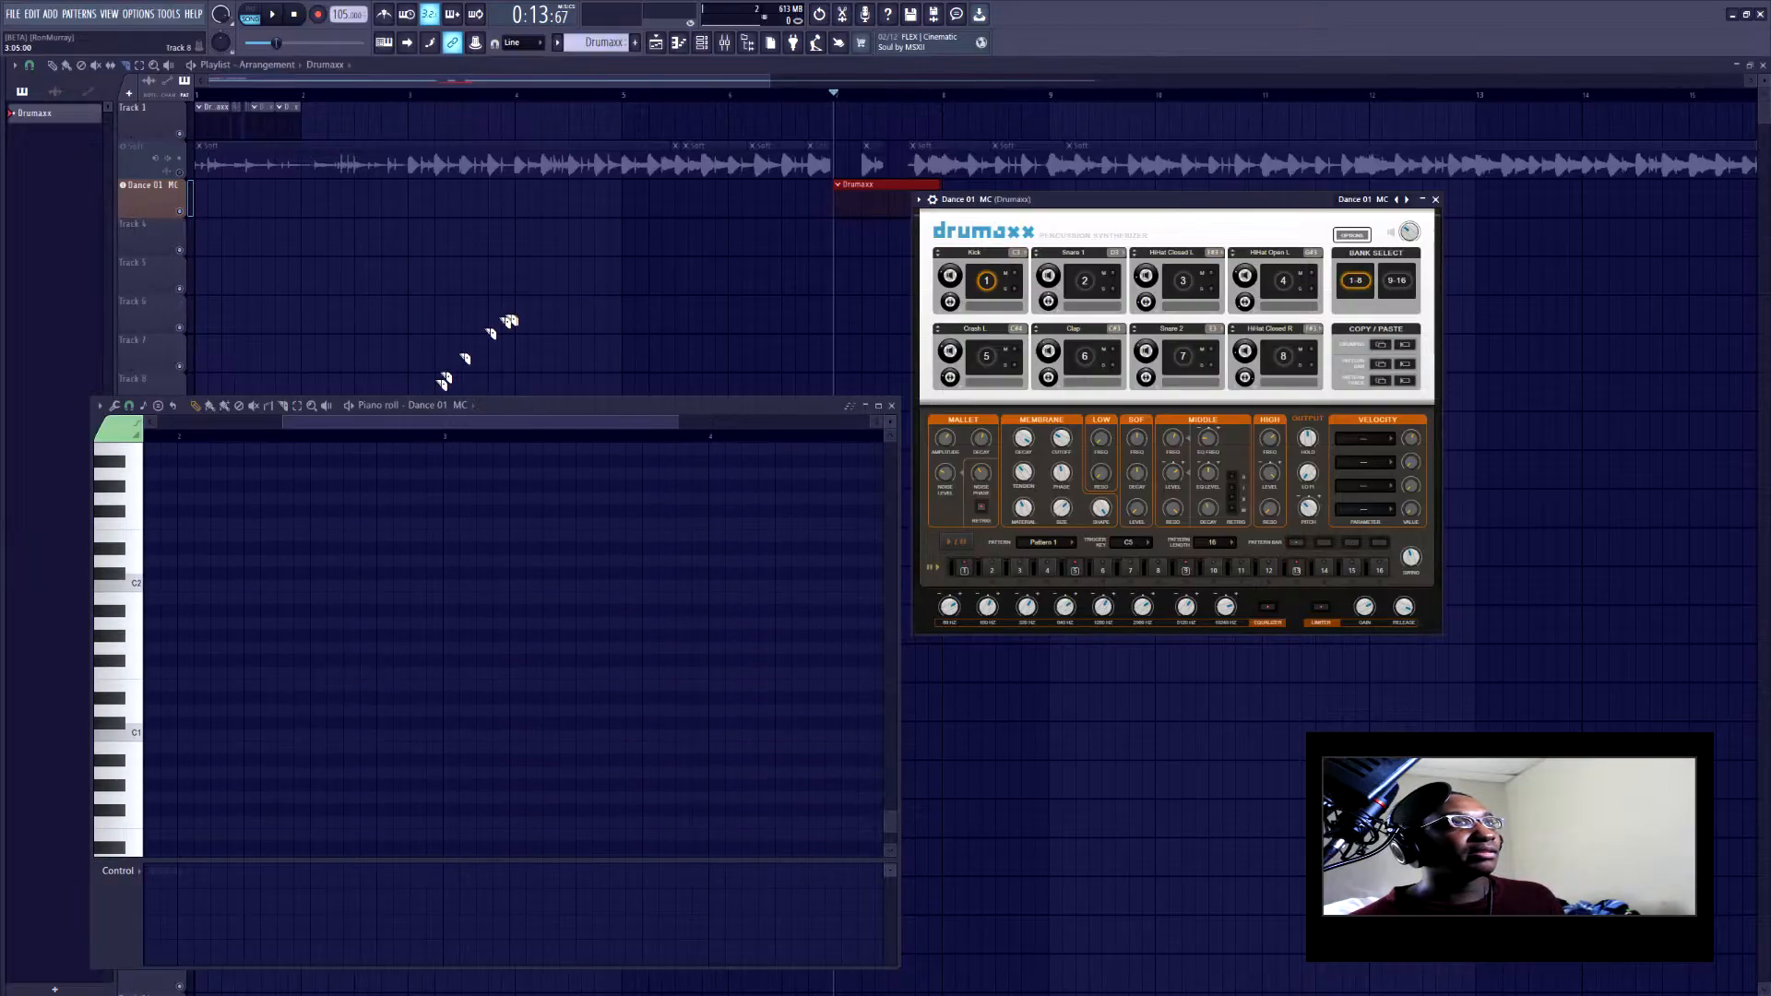
Show the piano roll's highest octaves and place its window partly behind the Drumaxx window
{"action": "scroll", "coordinate": [268, 620], "scroll_direction": "up", "scroll_amount": 9}
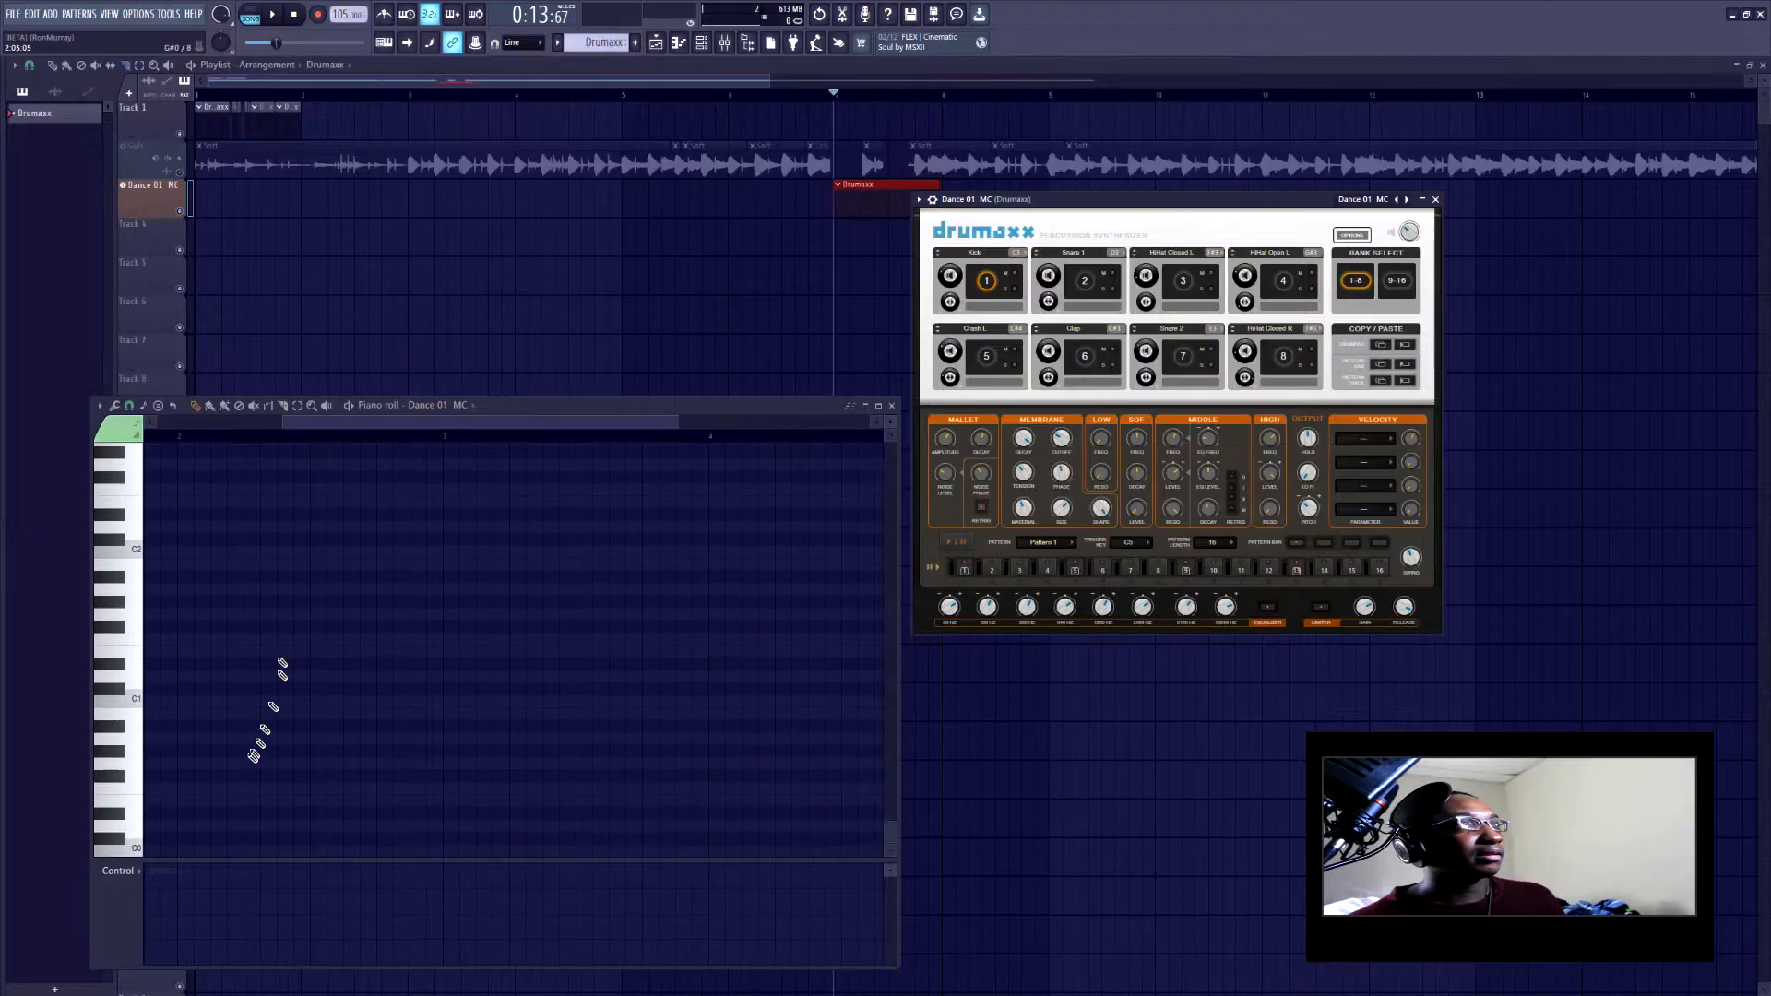
{"action": "scroll", "coordinate": [249, 761], "scroll_direction": "up", "scroll_amount": 9}
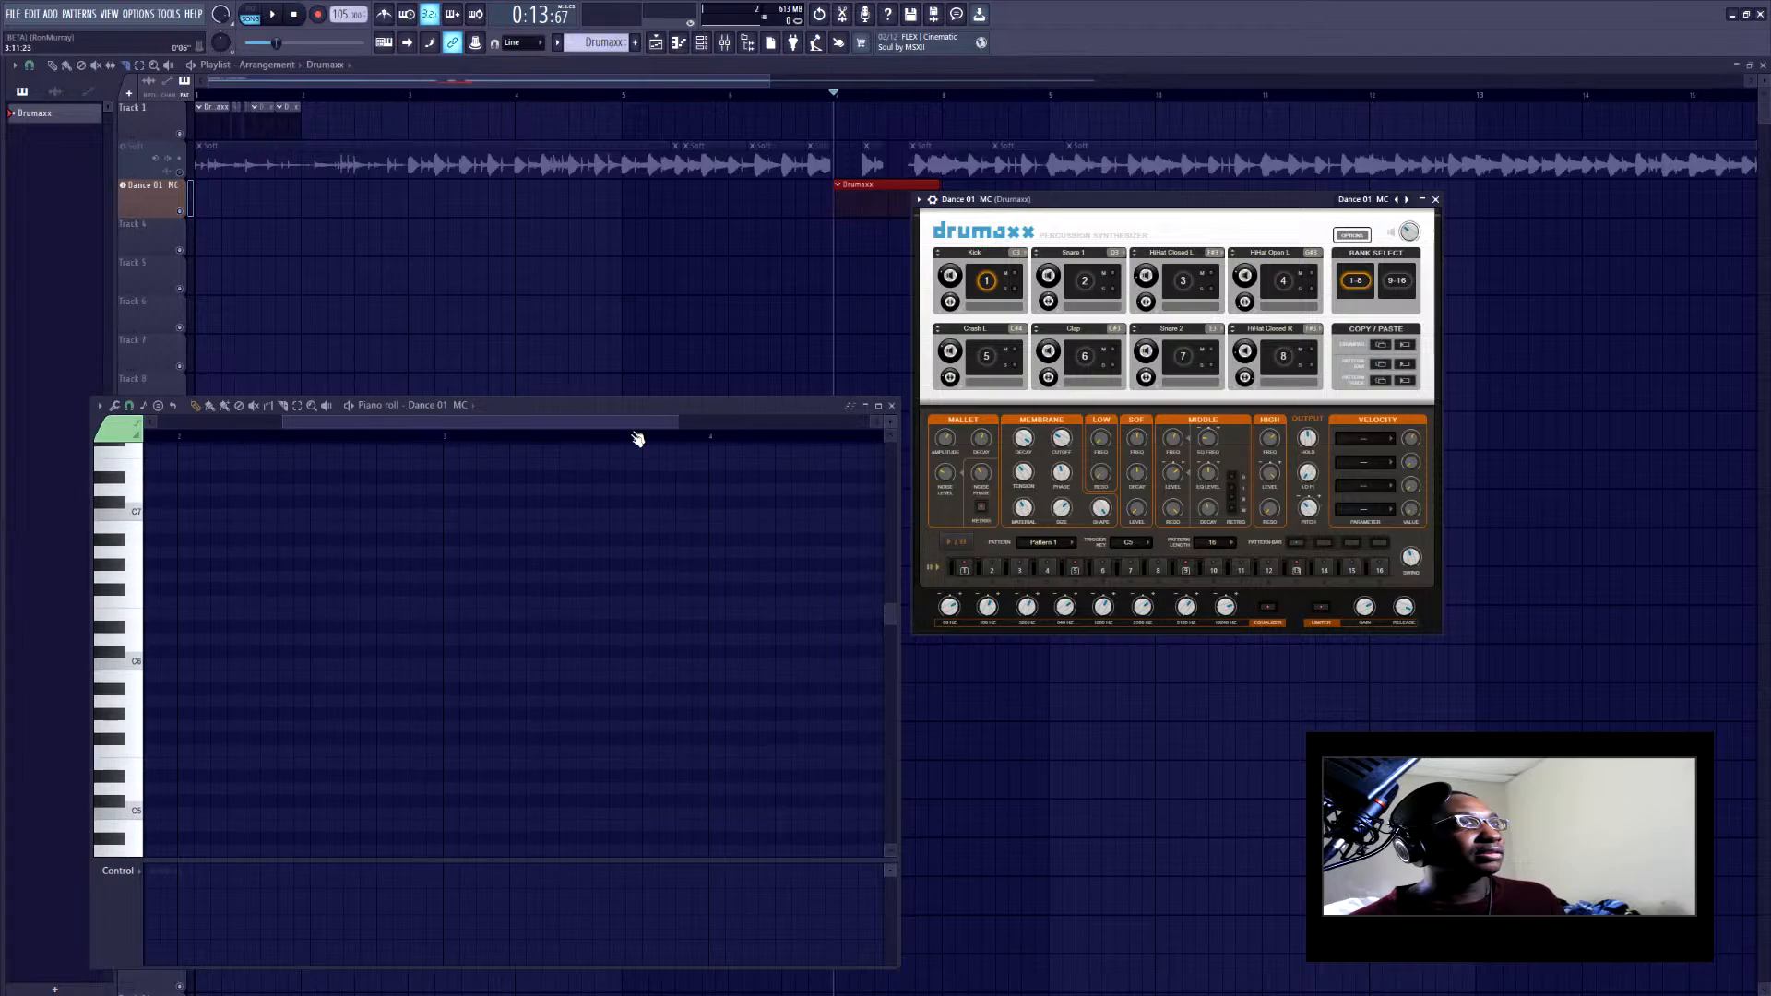
{"action": "left_click_drag", "start_coordinate": [642, 413], "coordinate": [903, 275]}
{"action": "scroll", "coordinate": [435, 573], "scroll_direction": "up", "scroll_amount": 6}
{"action": "scroll", "coordinate": [436, 574], "scroll_direction": "up", "scroll_amount": 1}
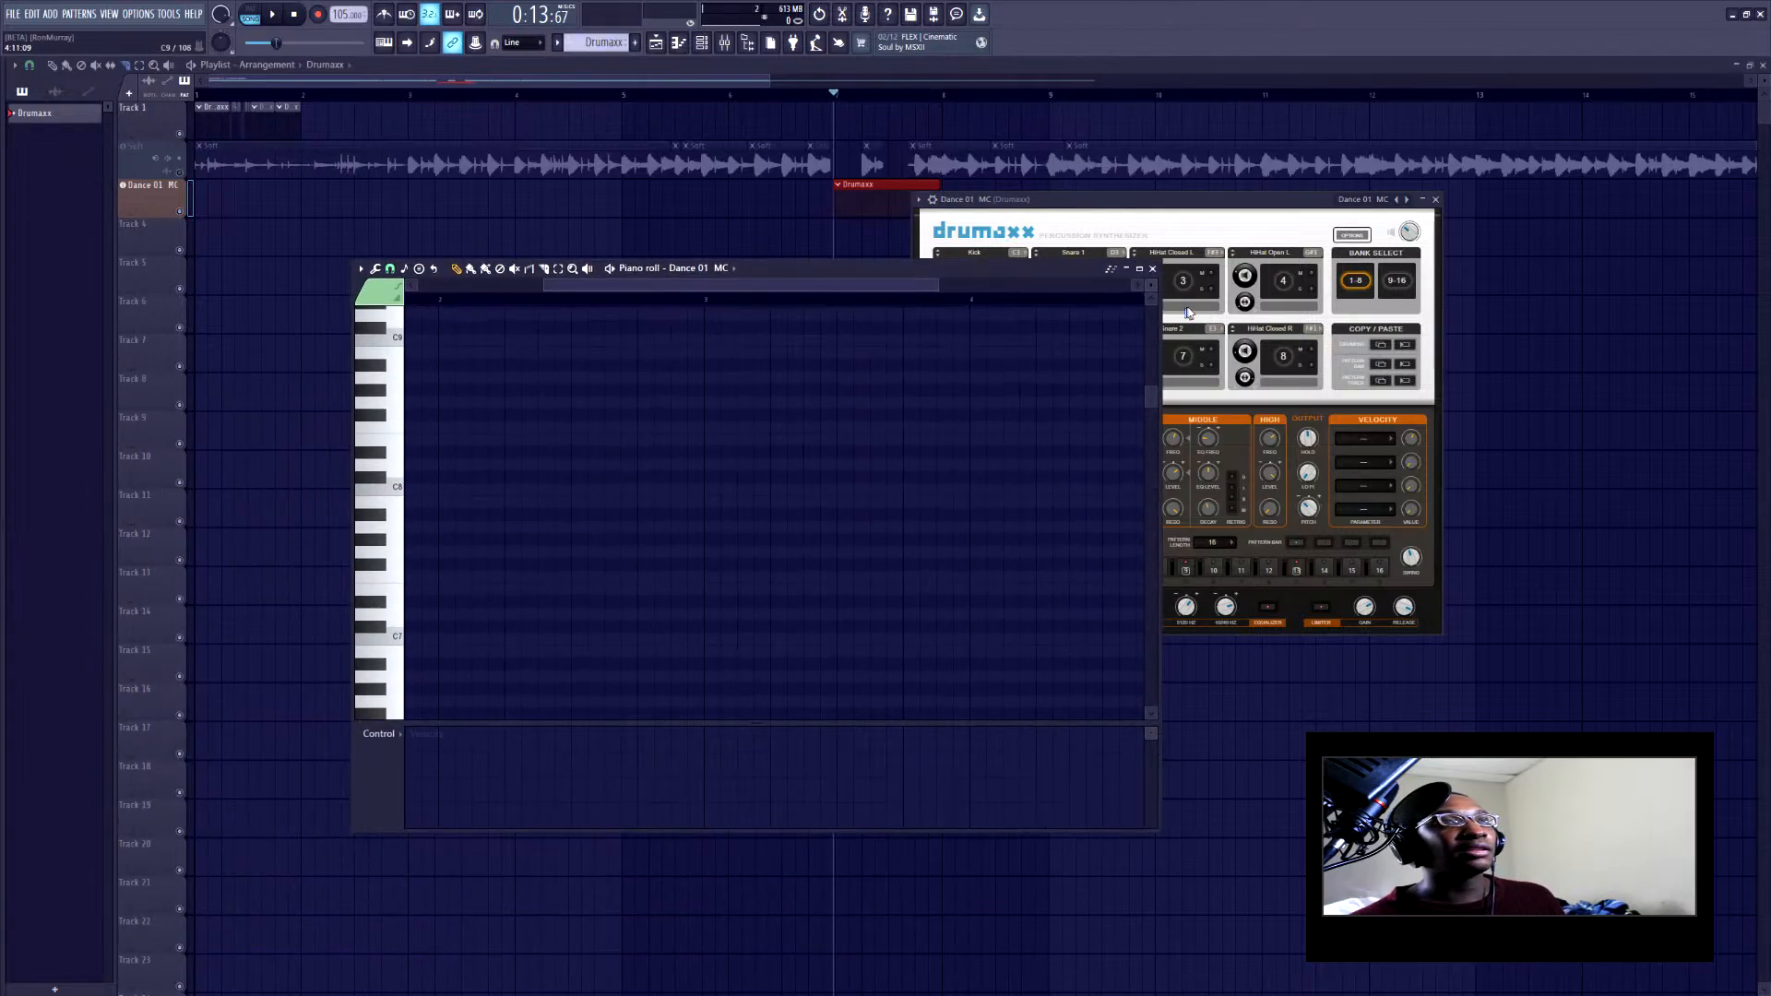
{"action": "left_click", "coordinate": [1240, 236]}
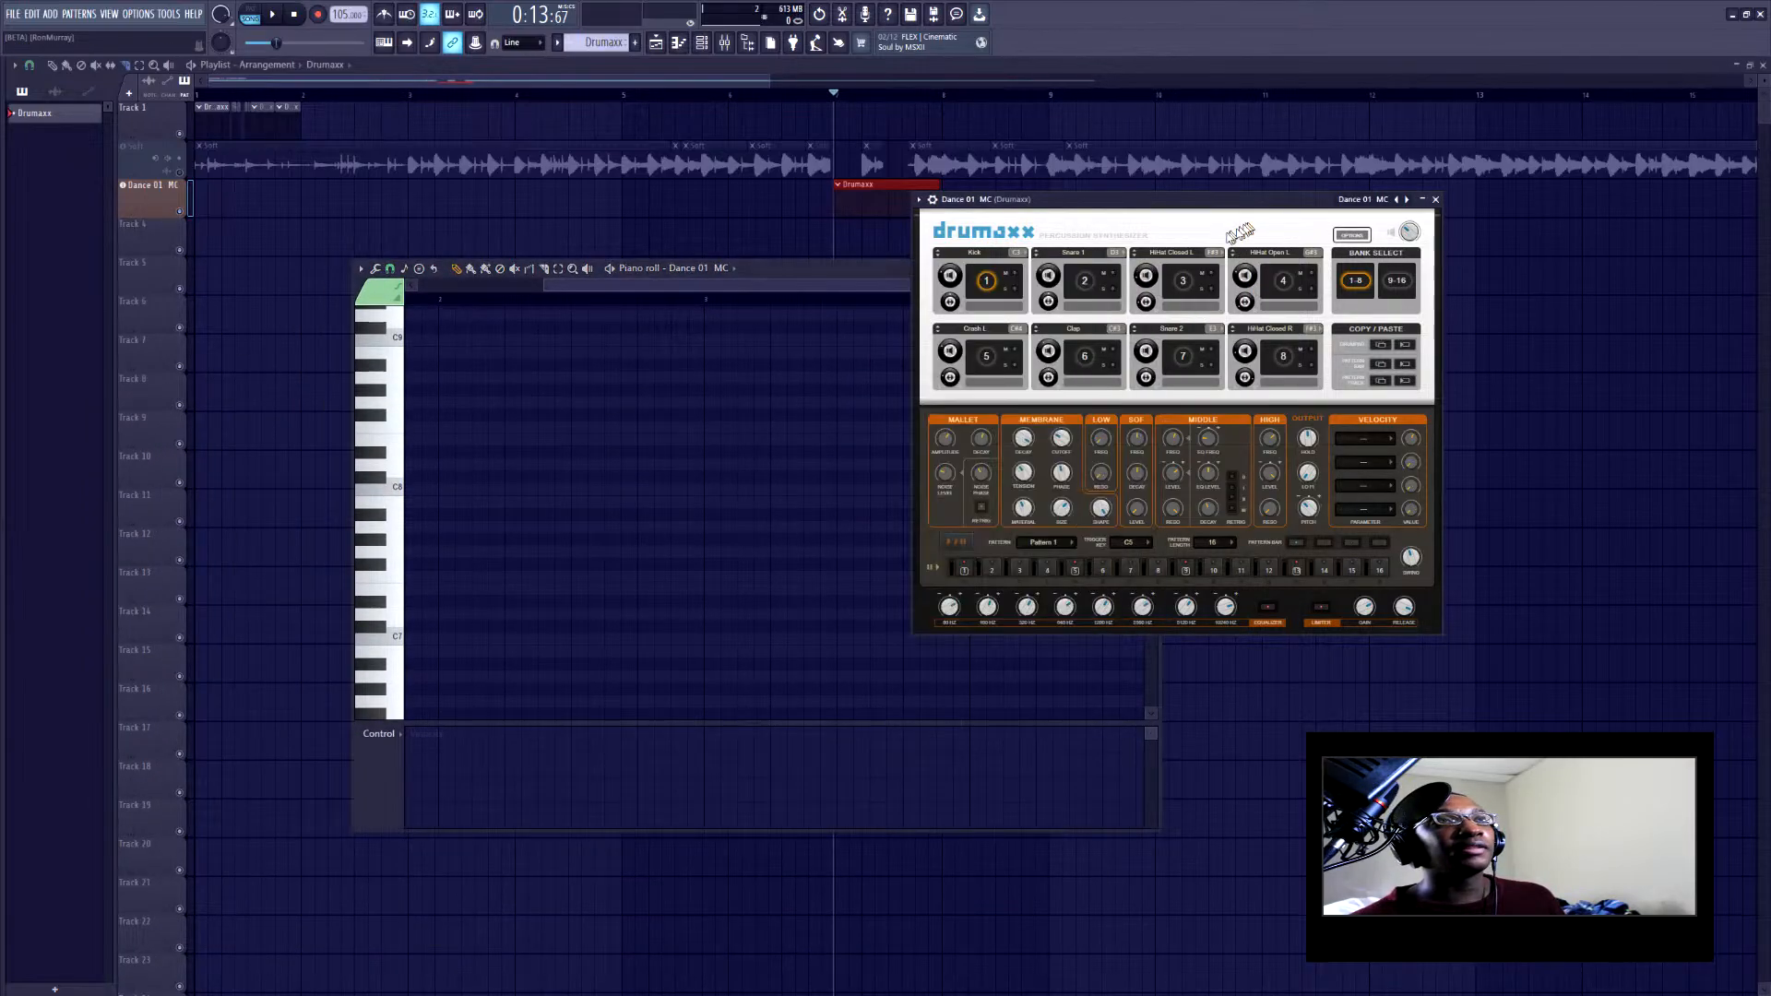
Examine the option menus of Drumaxx's Kick and Crash pads and the trigger note list of the Snare pad
{"action": "left_click", "coordinate": [1000, 256]}
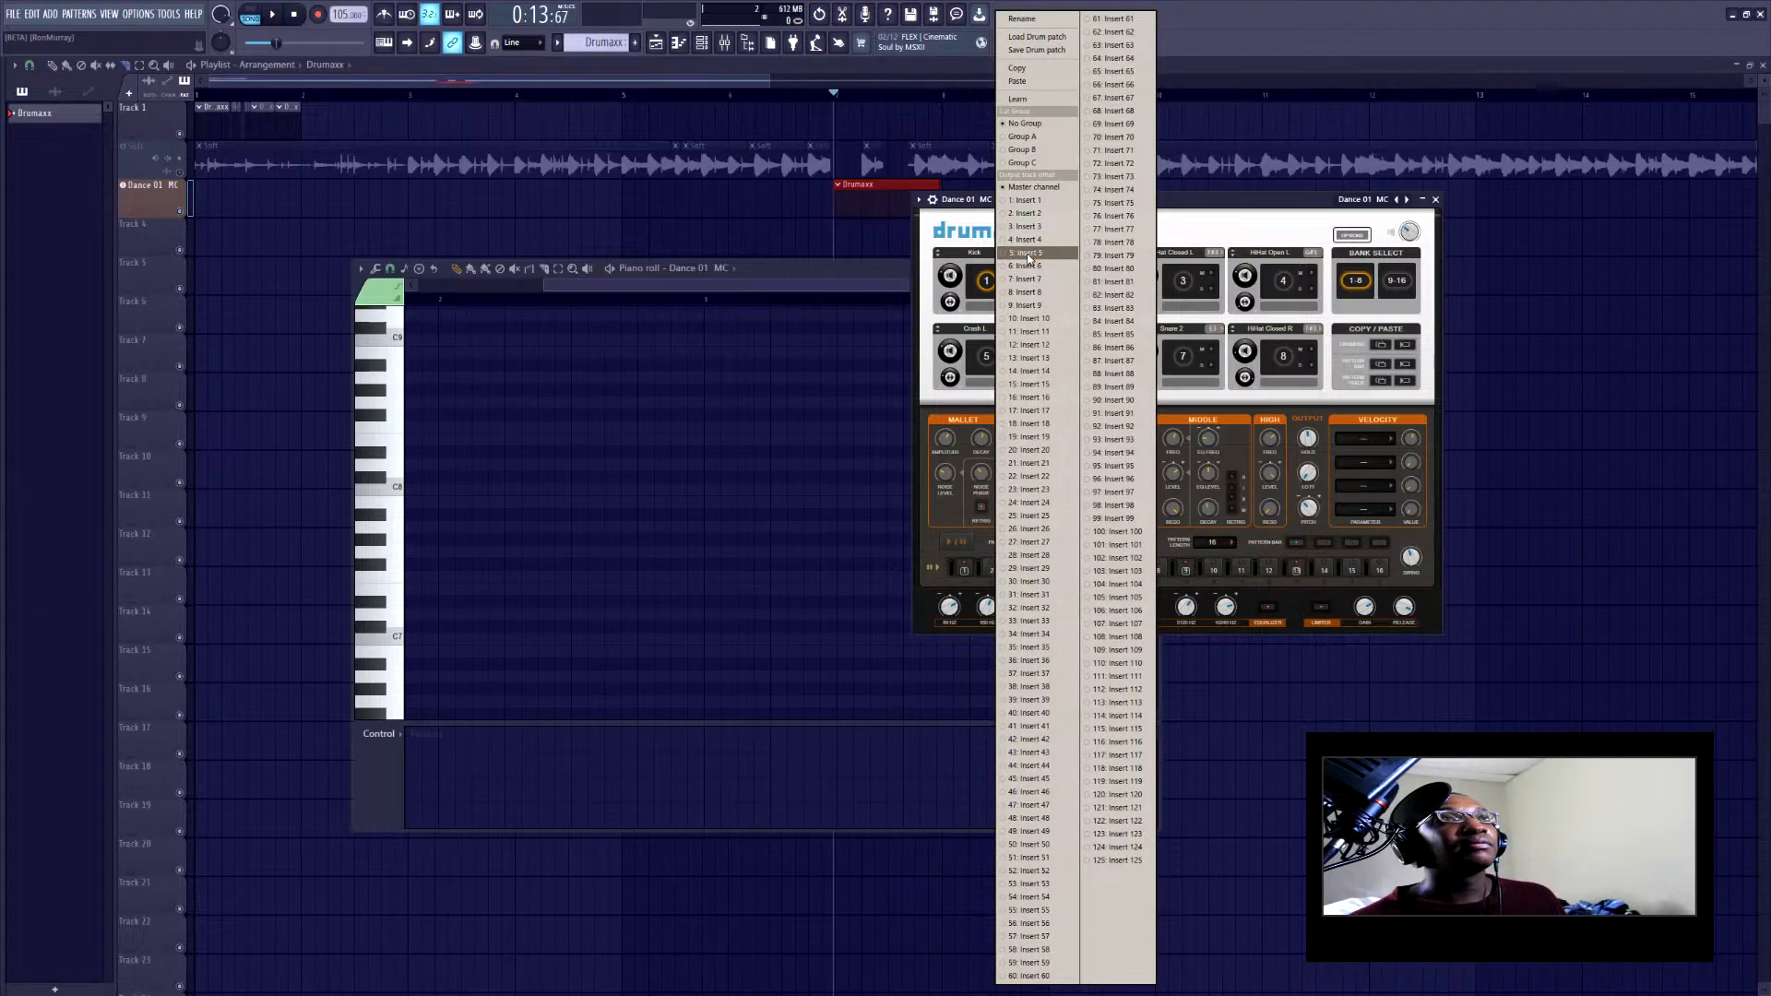
{"action": "left_click", "coordinate": [959, 236]}
{"action": "left_click", "coordinate": [1114, 252]}
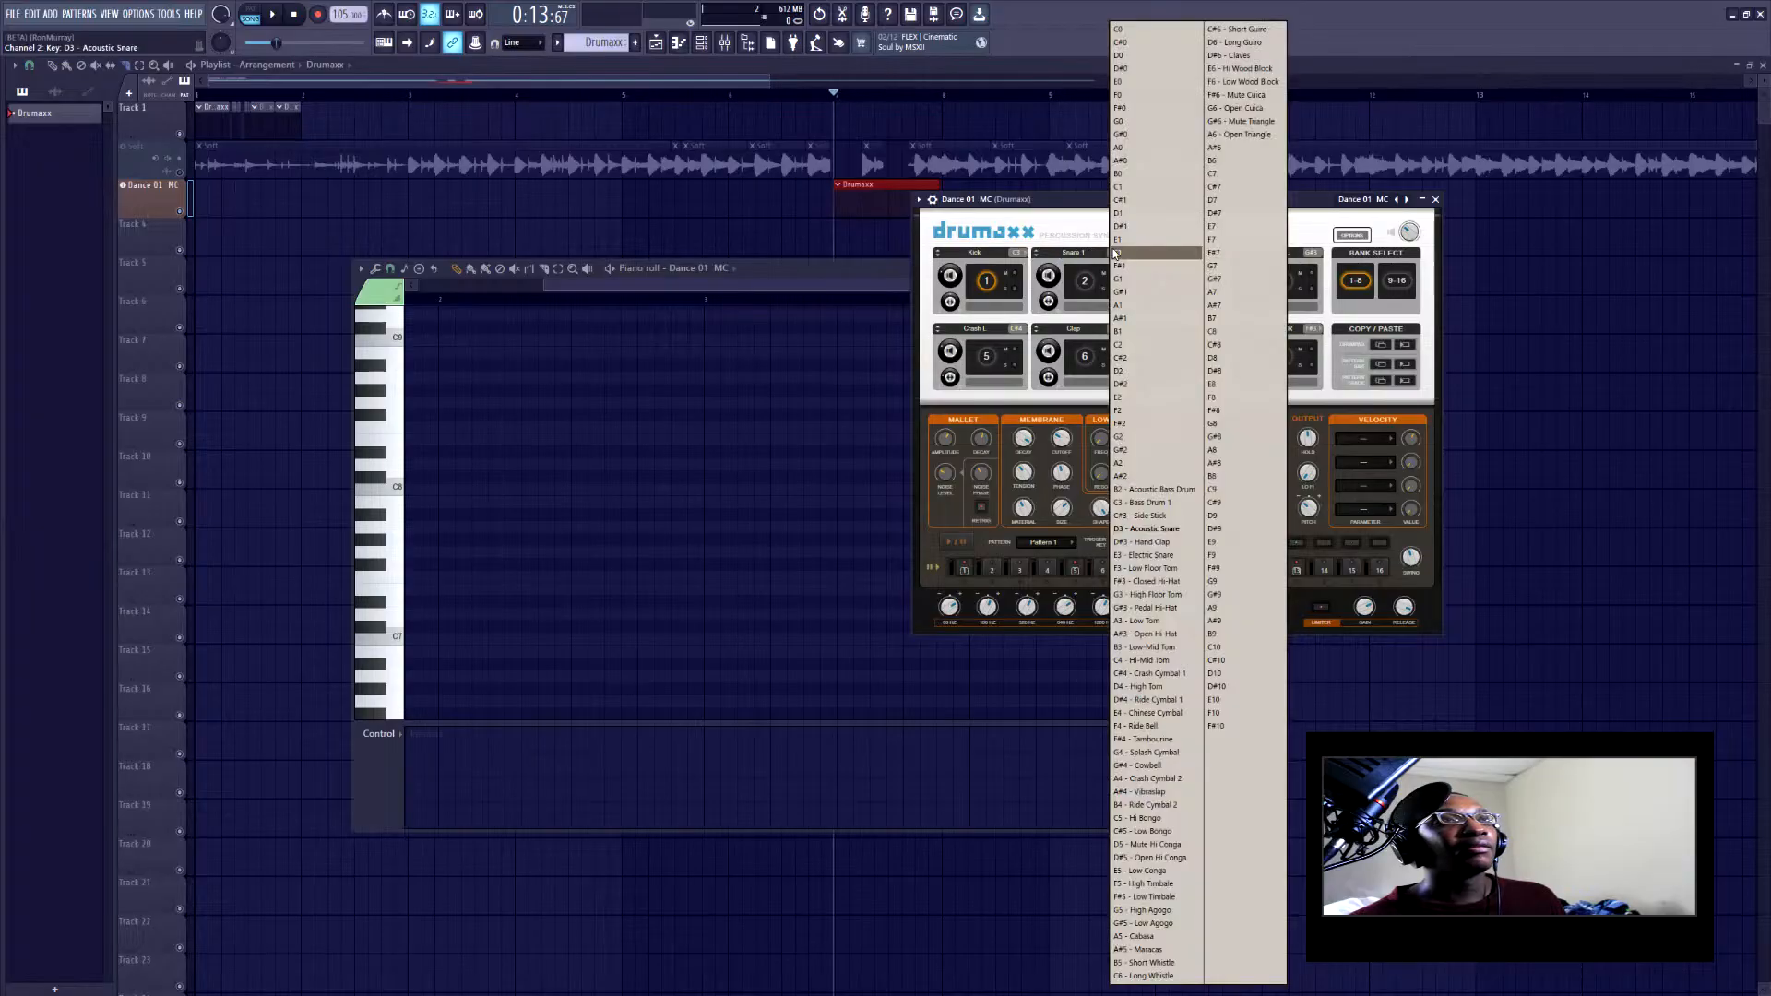
{"action": "left_click", "coordinate": [1074, 231]}
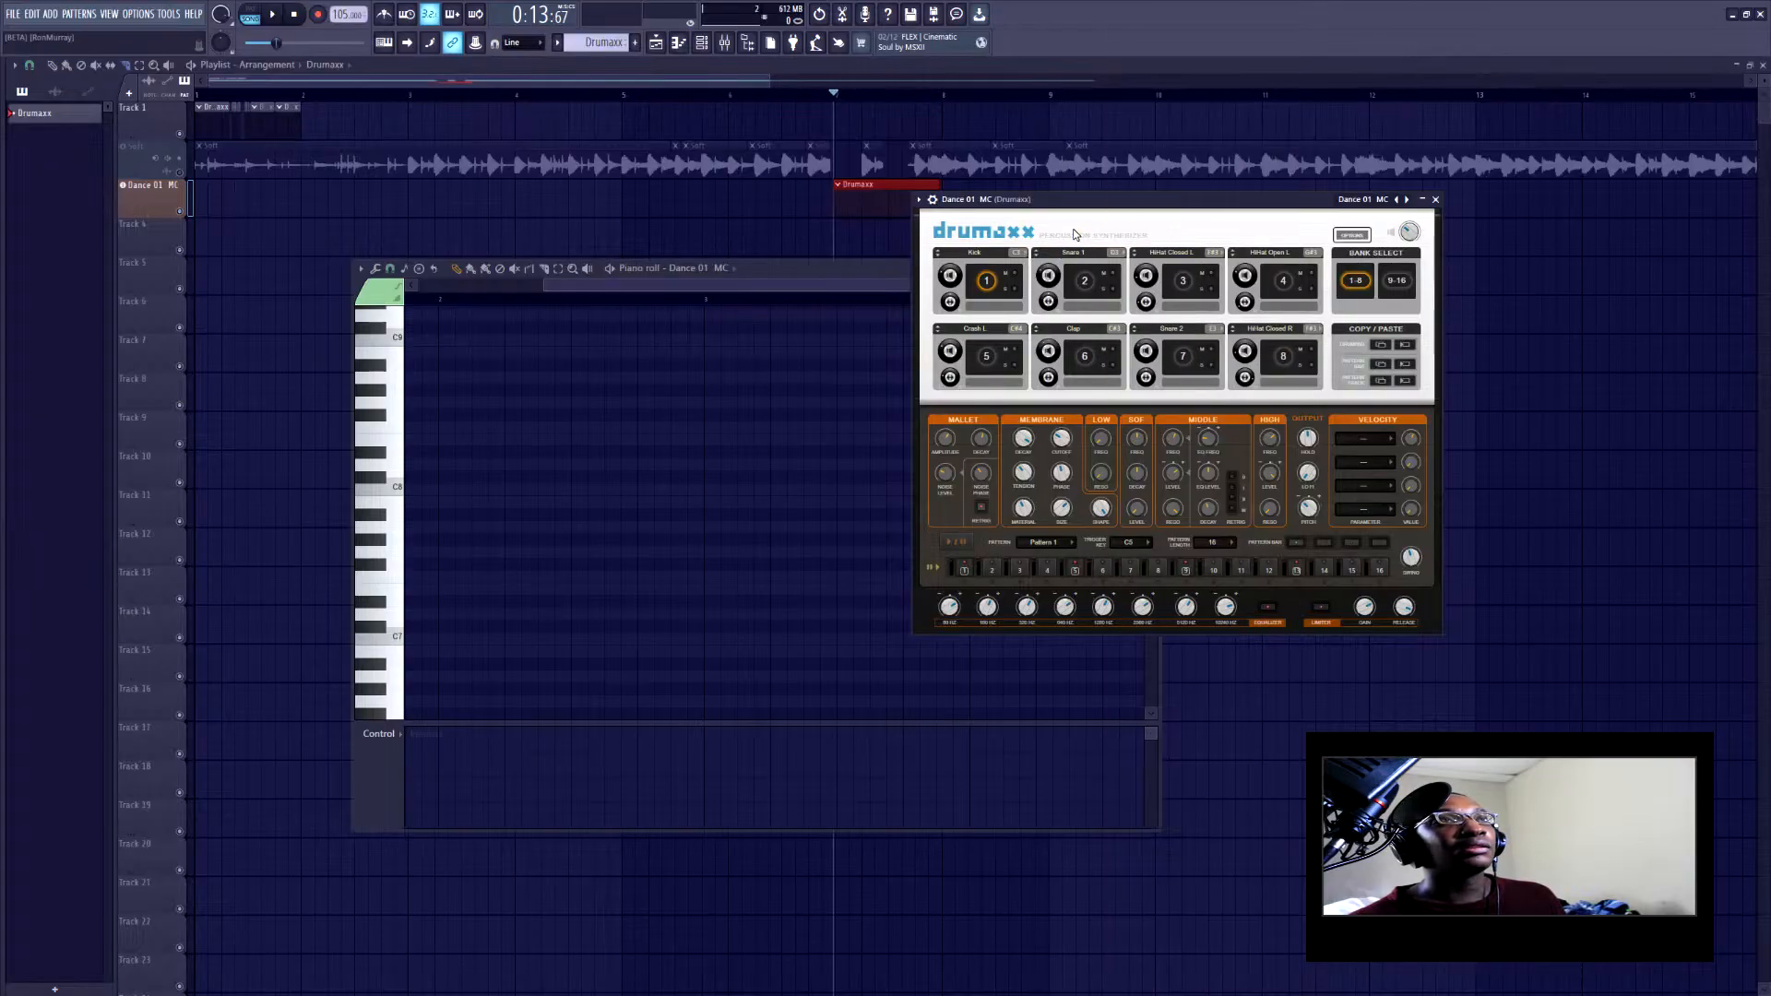
{"action": "left_click", "coordinate": [987, 329]}
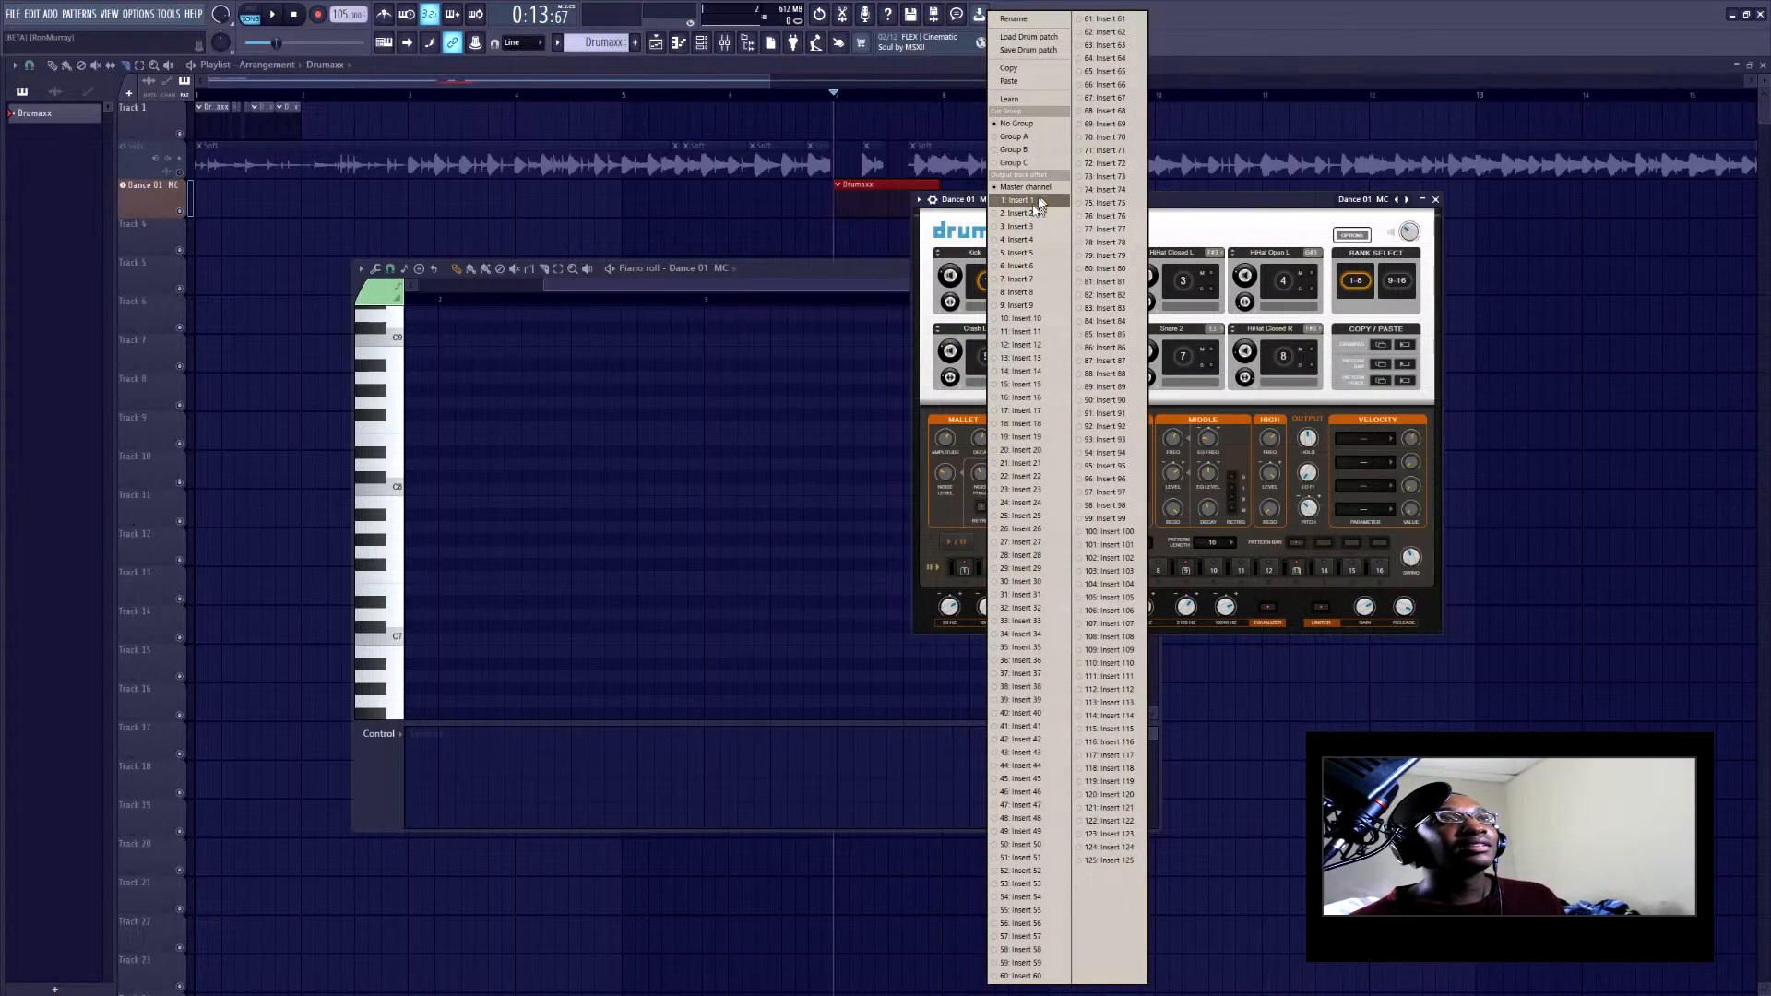
{"action": "left_click", "coordinate": [1180, 220]}
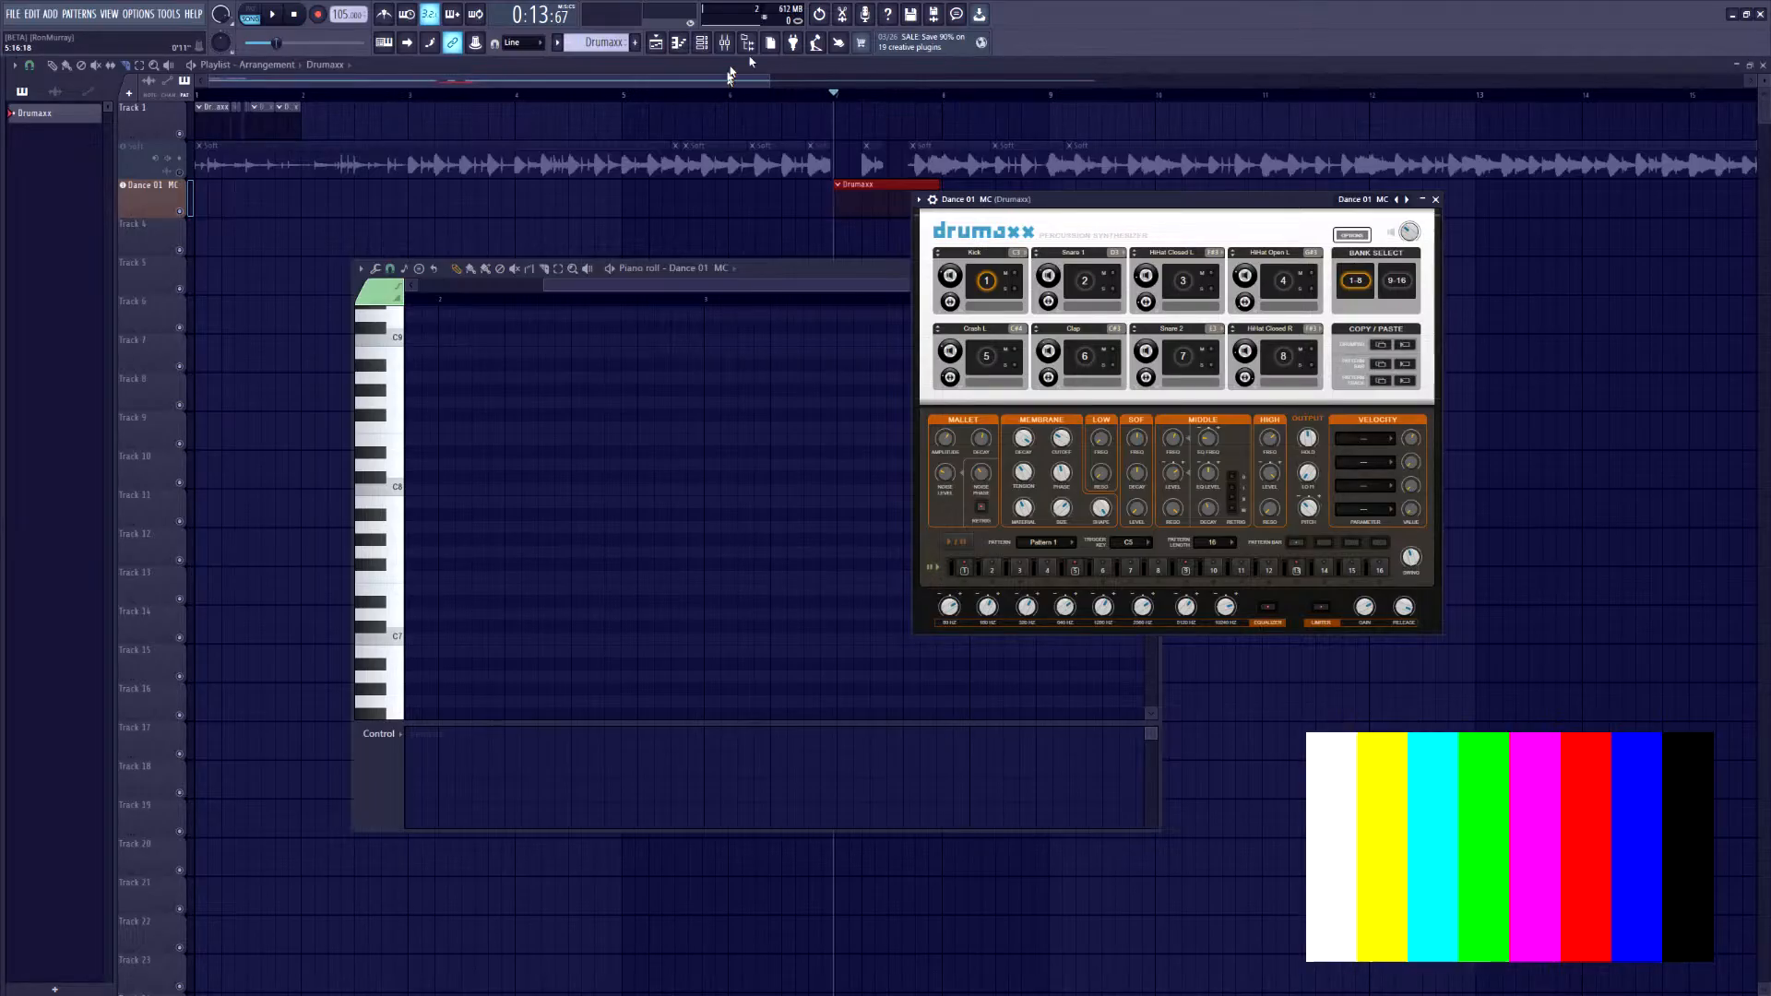
Open the mixer and load Fruity Send into the first effect slot of the Dance 01 MC track
{"action": "left_click", "coordinate": [725, 42]}
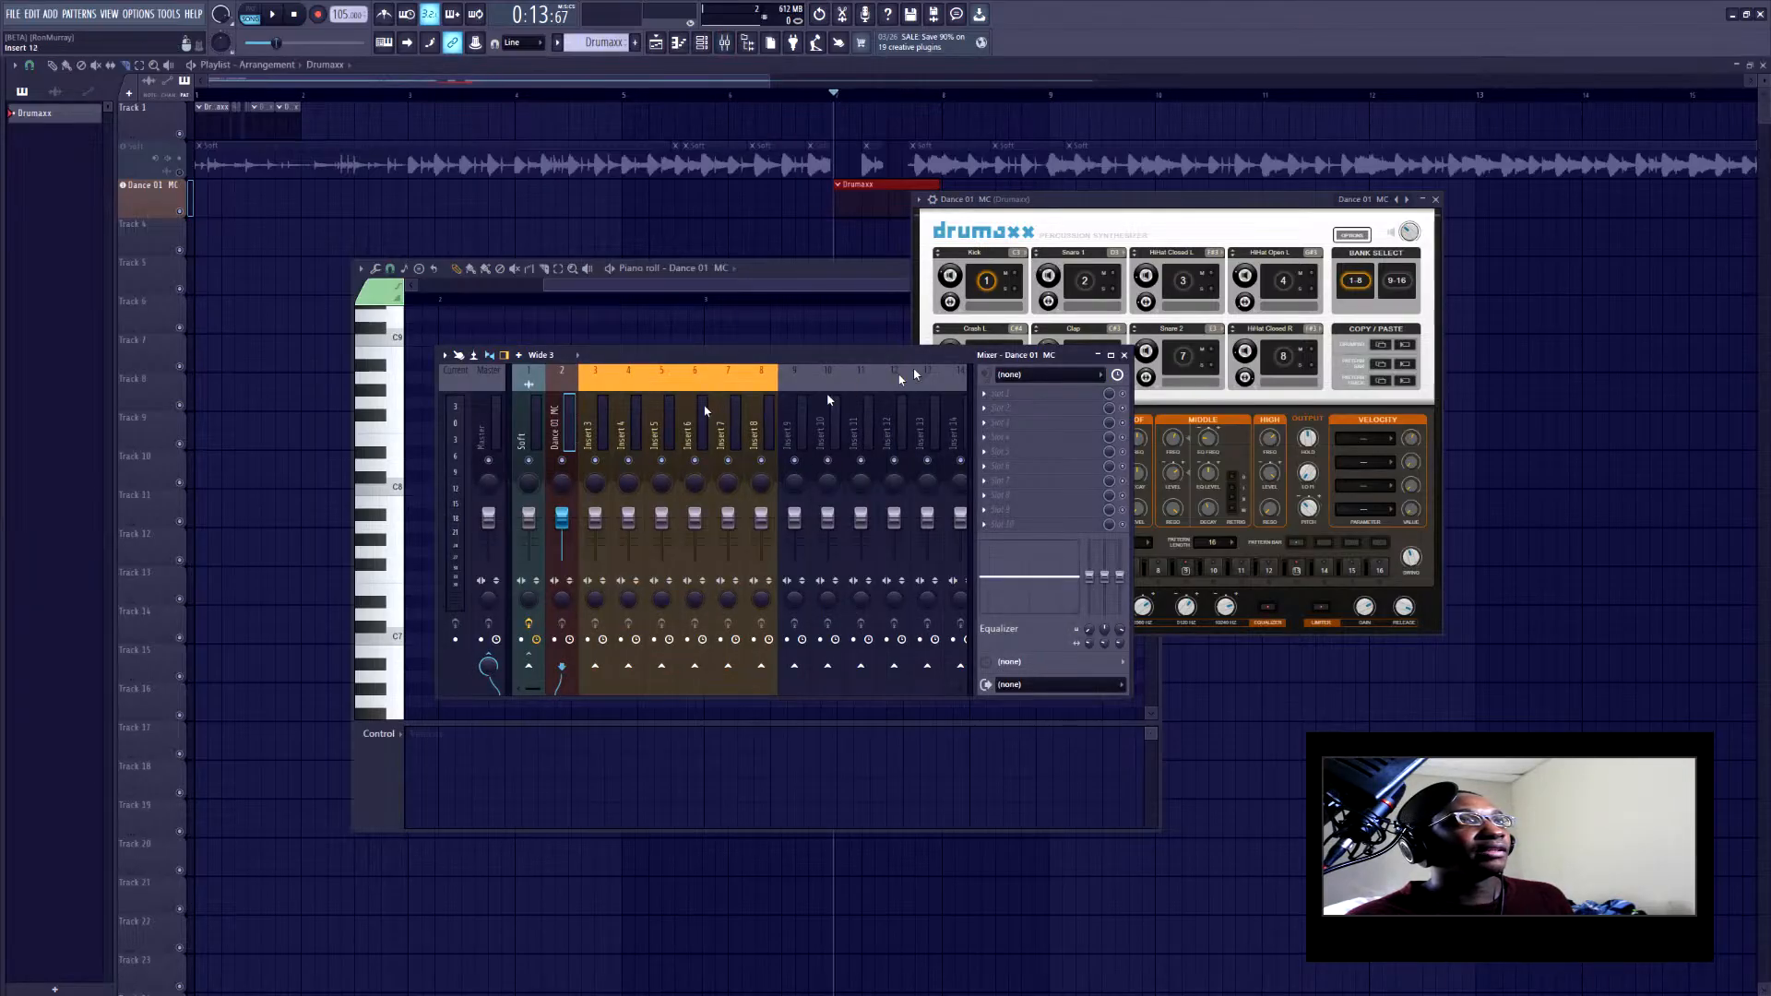
{"action": "left_click", "coordinate": [985, 397]}
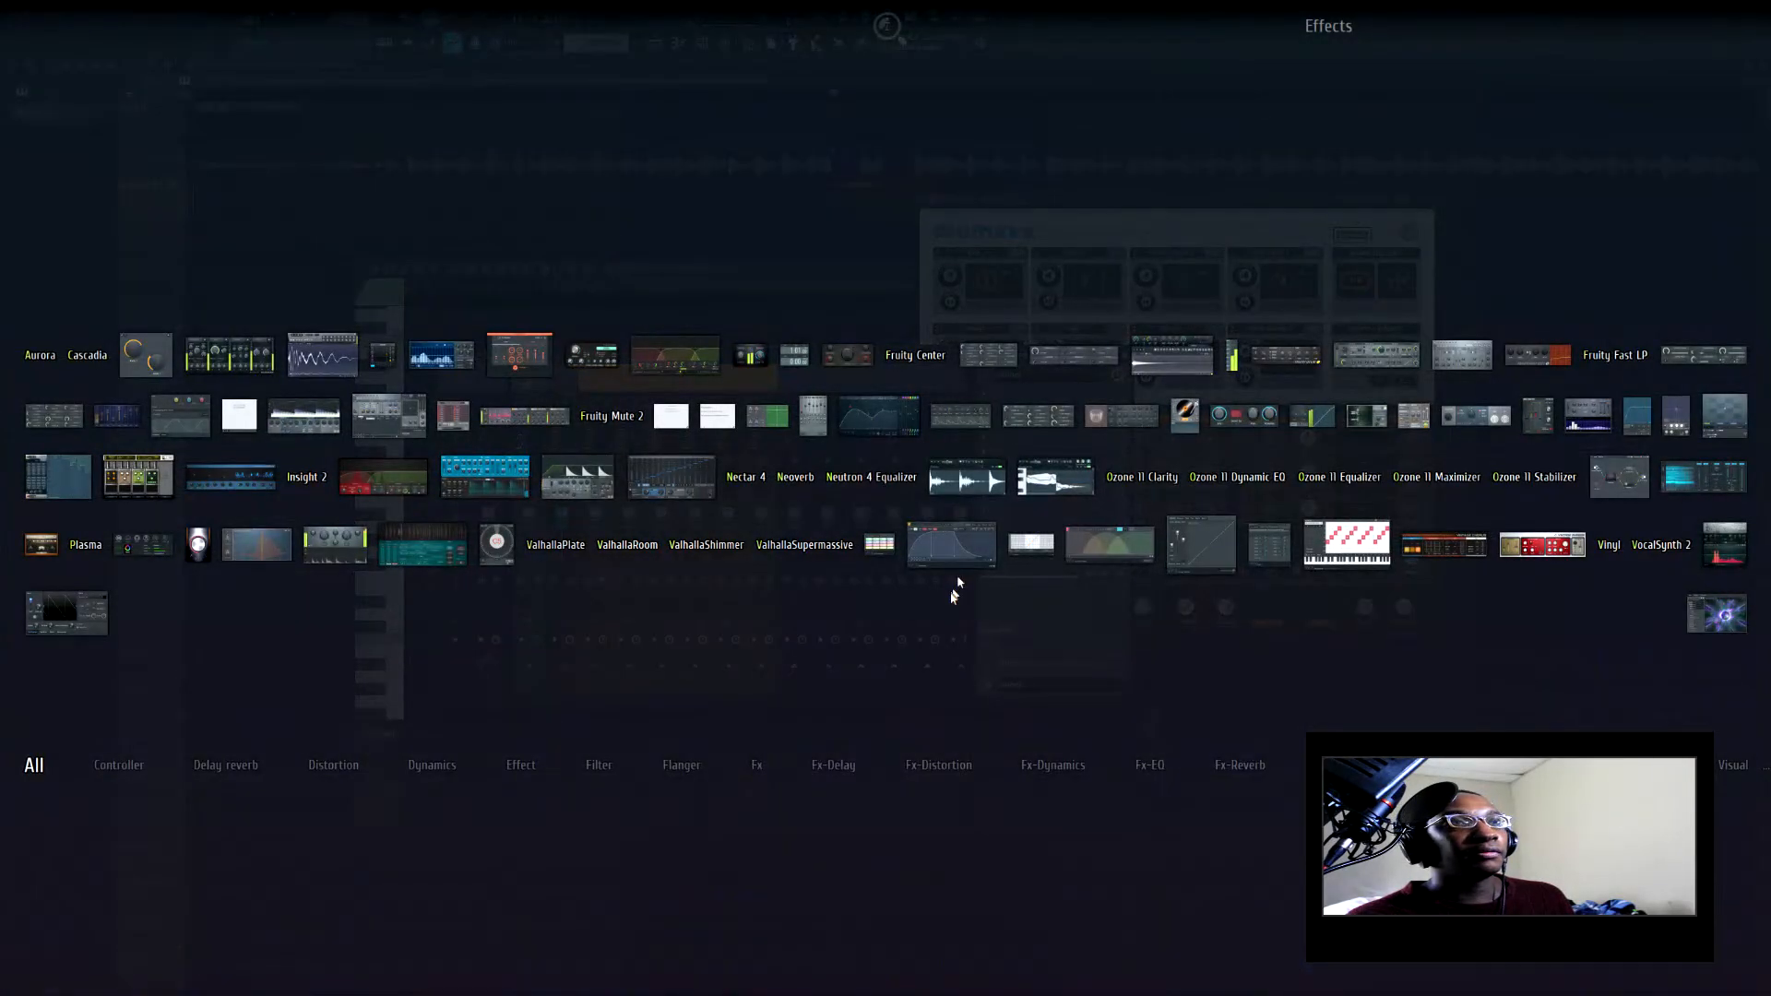
{"action": "left_click", "coordinate": [1485, 765]}
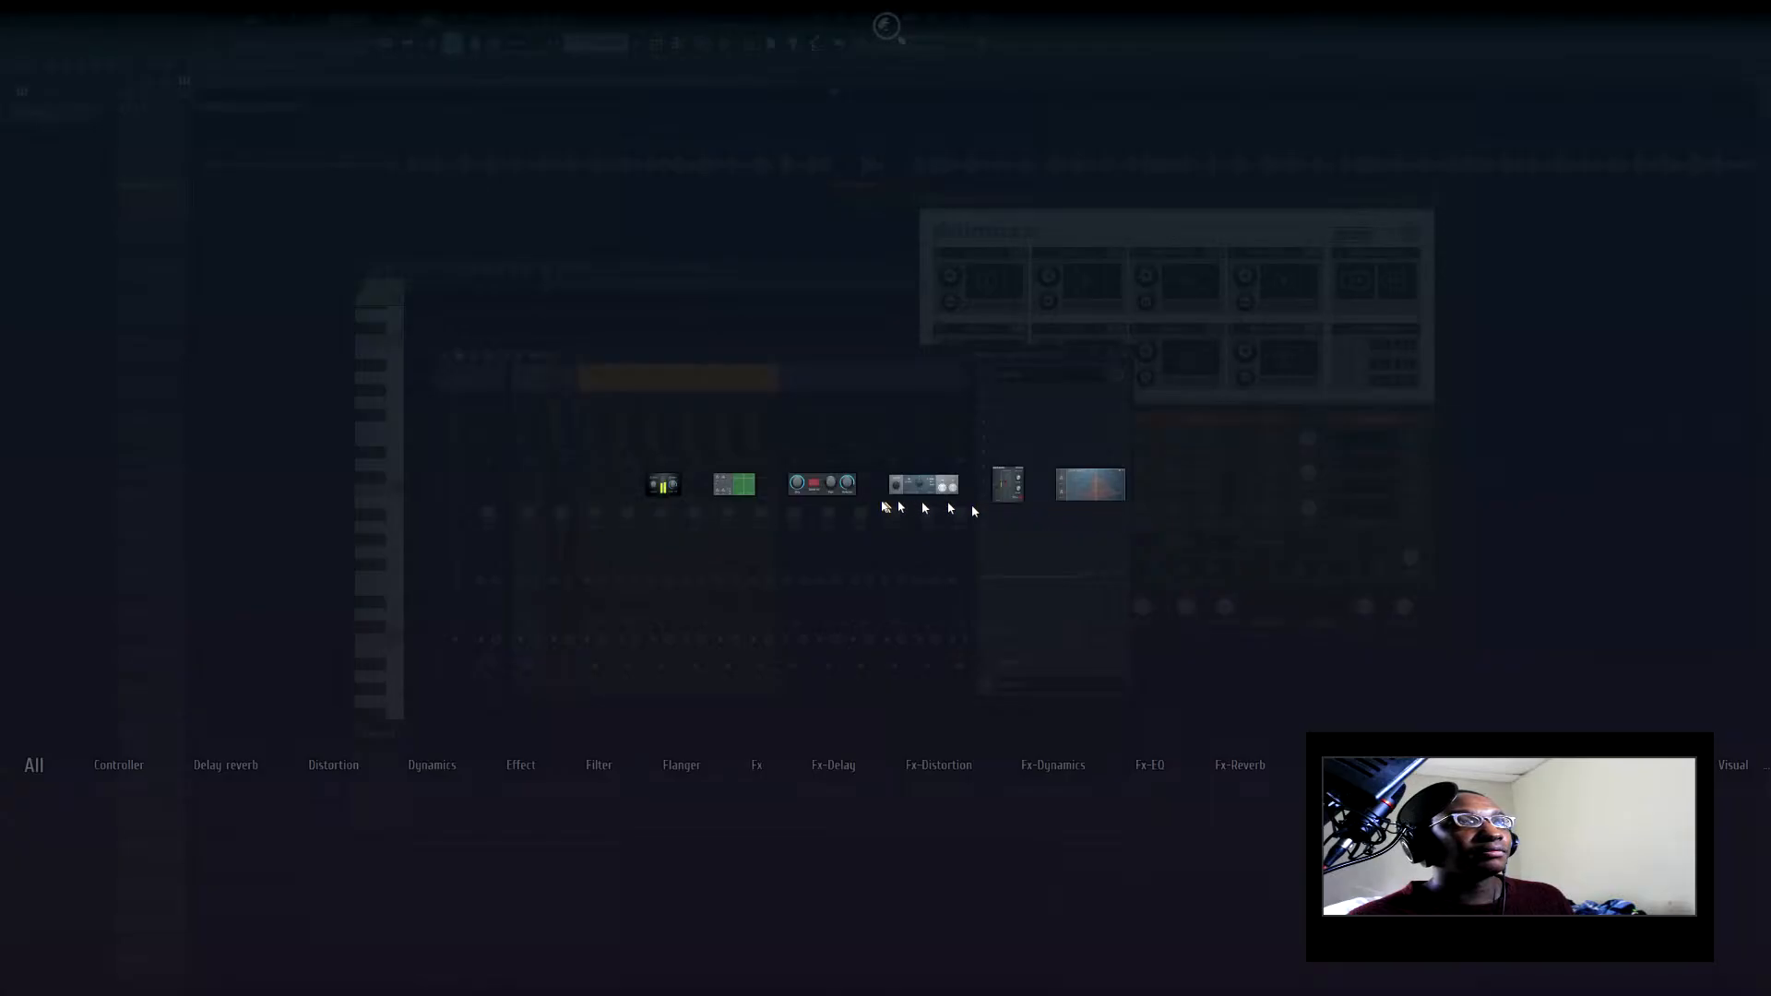
{"action": "left_click", "coordinate": [822, 484]}
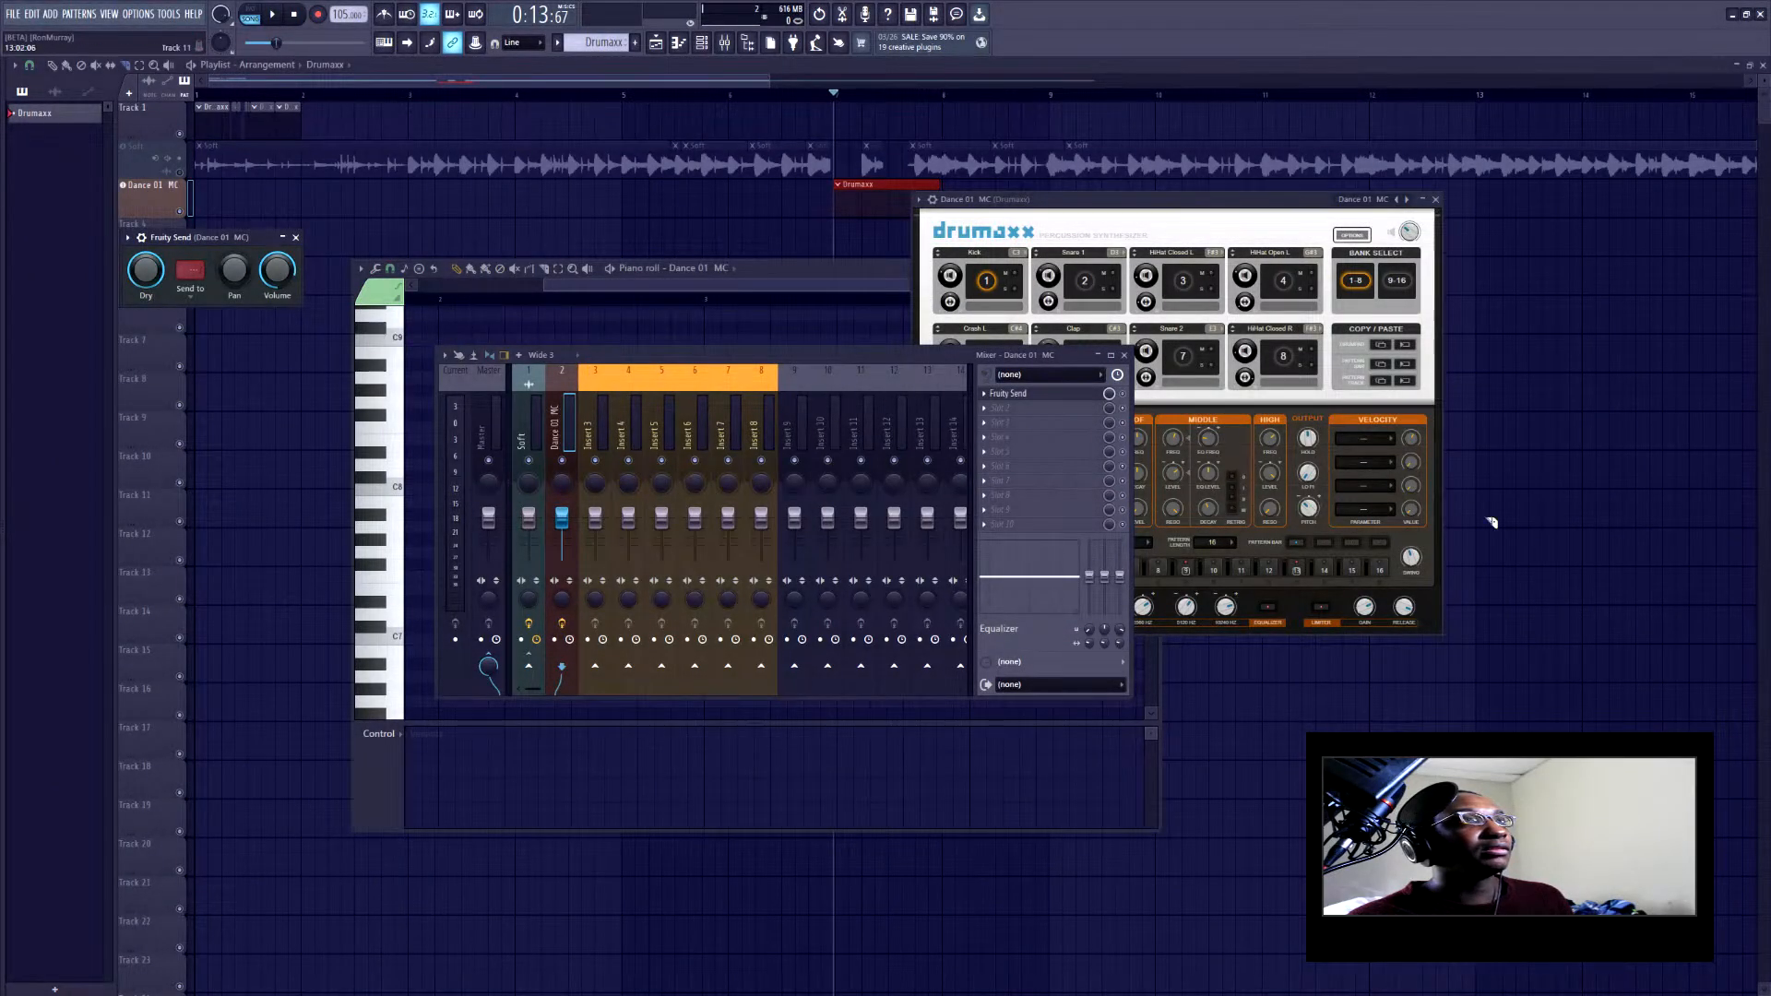
Replace the effect in the Dance 01 MC track's first slot with Fruity Balance and raise its volume to 3.1 dB
{"action": "right_click", "coordinate": [984, 396]}
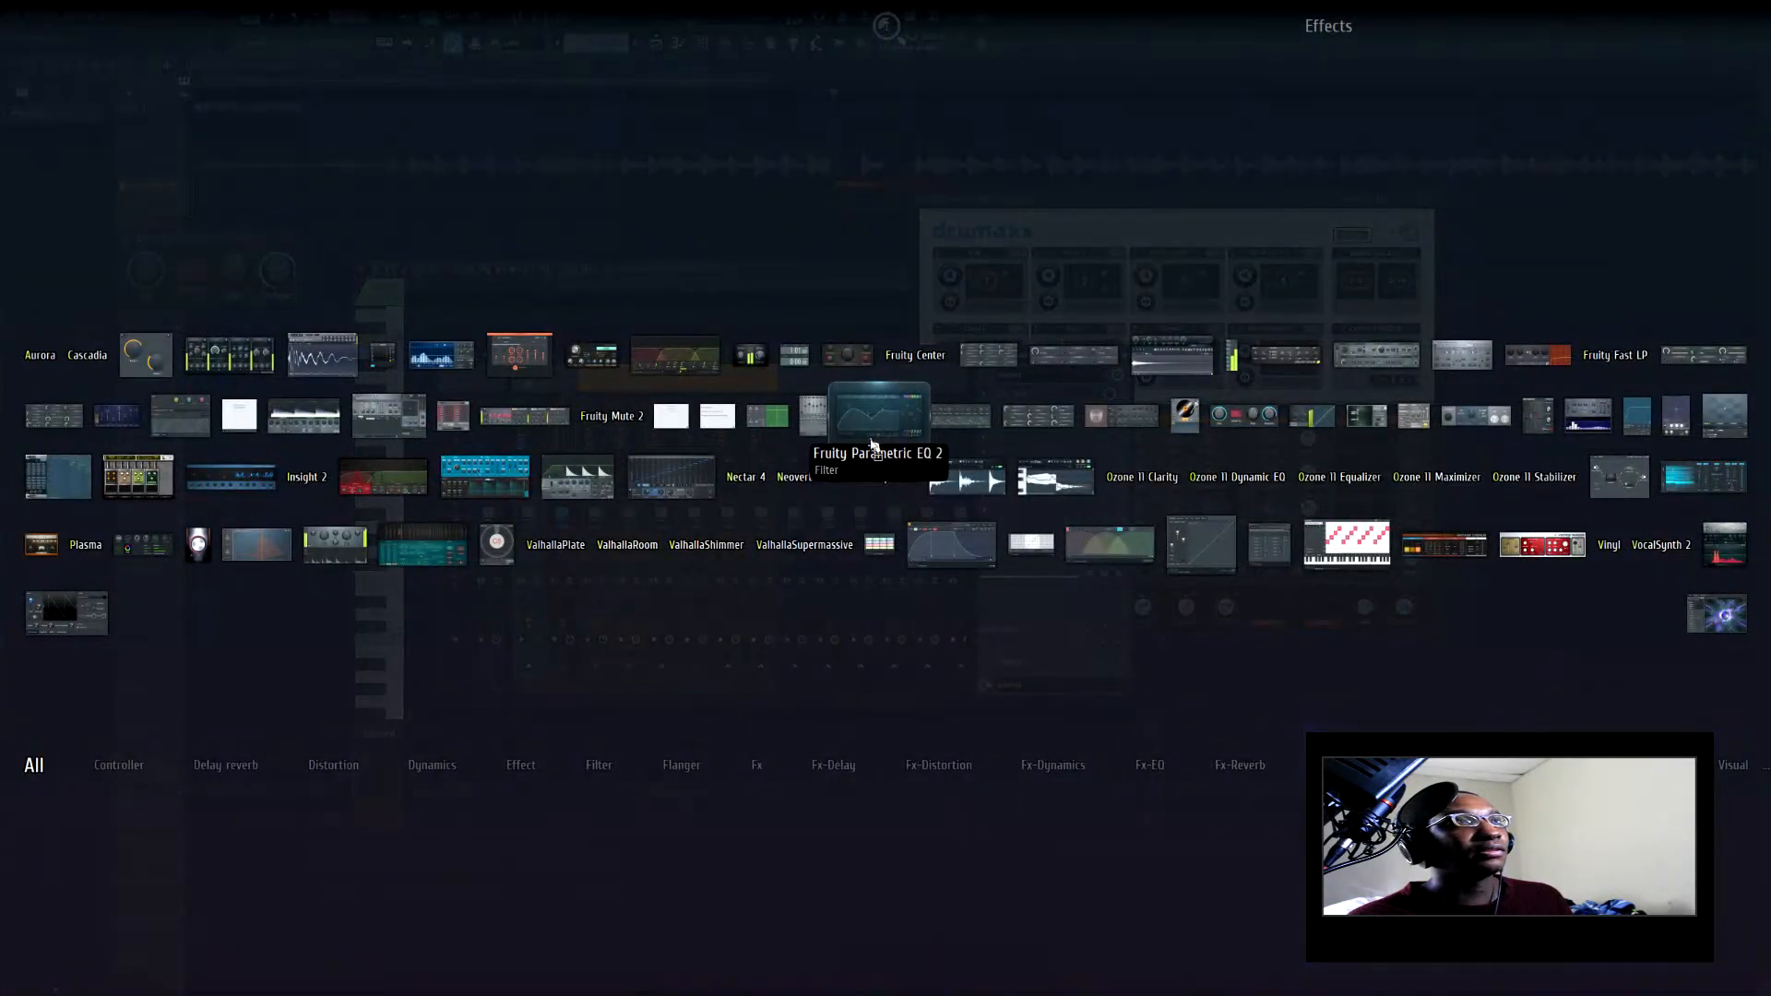
{"action": "left_click", "coordinate": [1483, 764]}
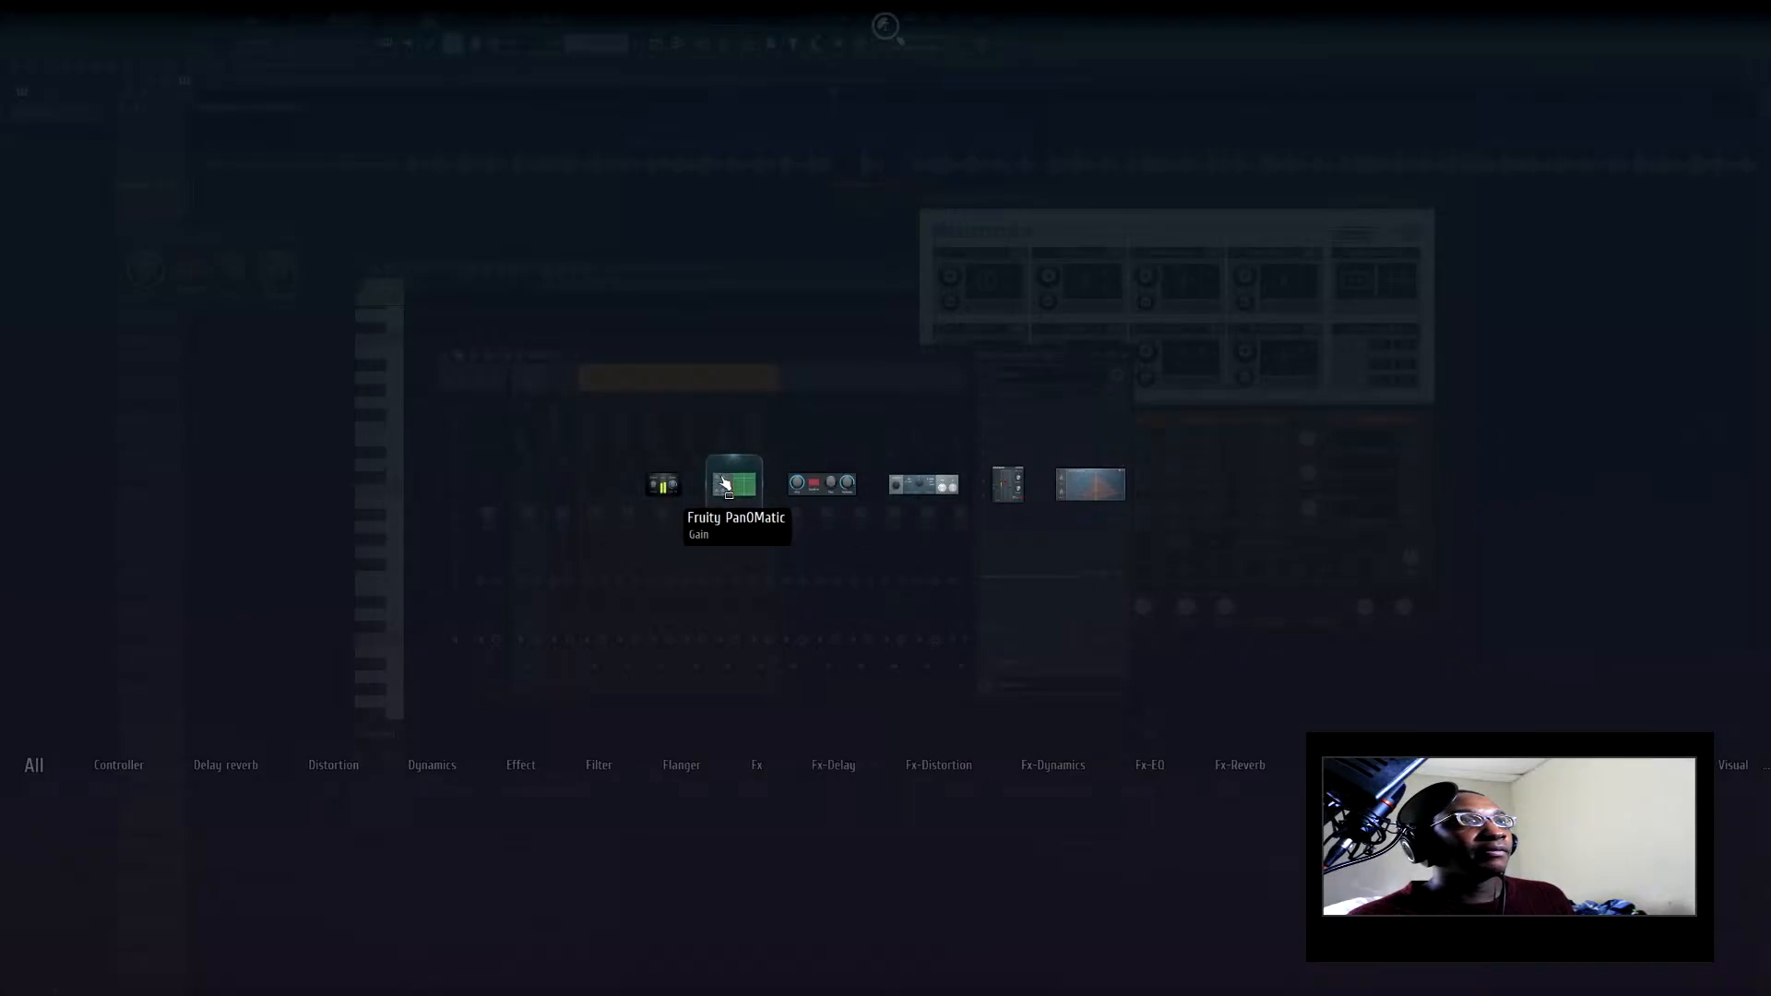
{"action": "left_click", "coordinate": [662, 486]}
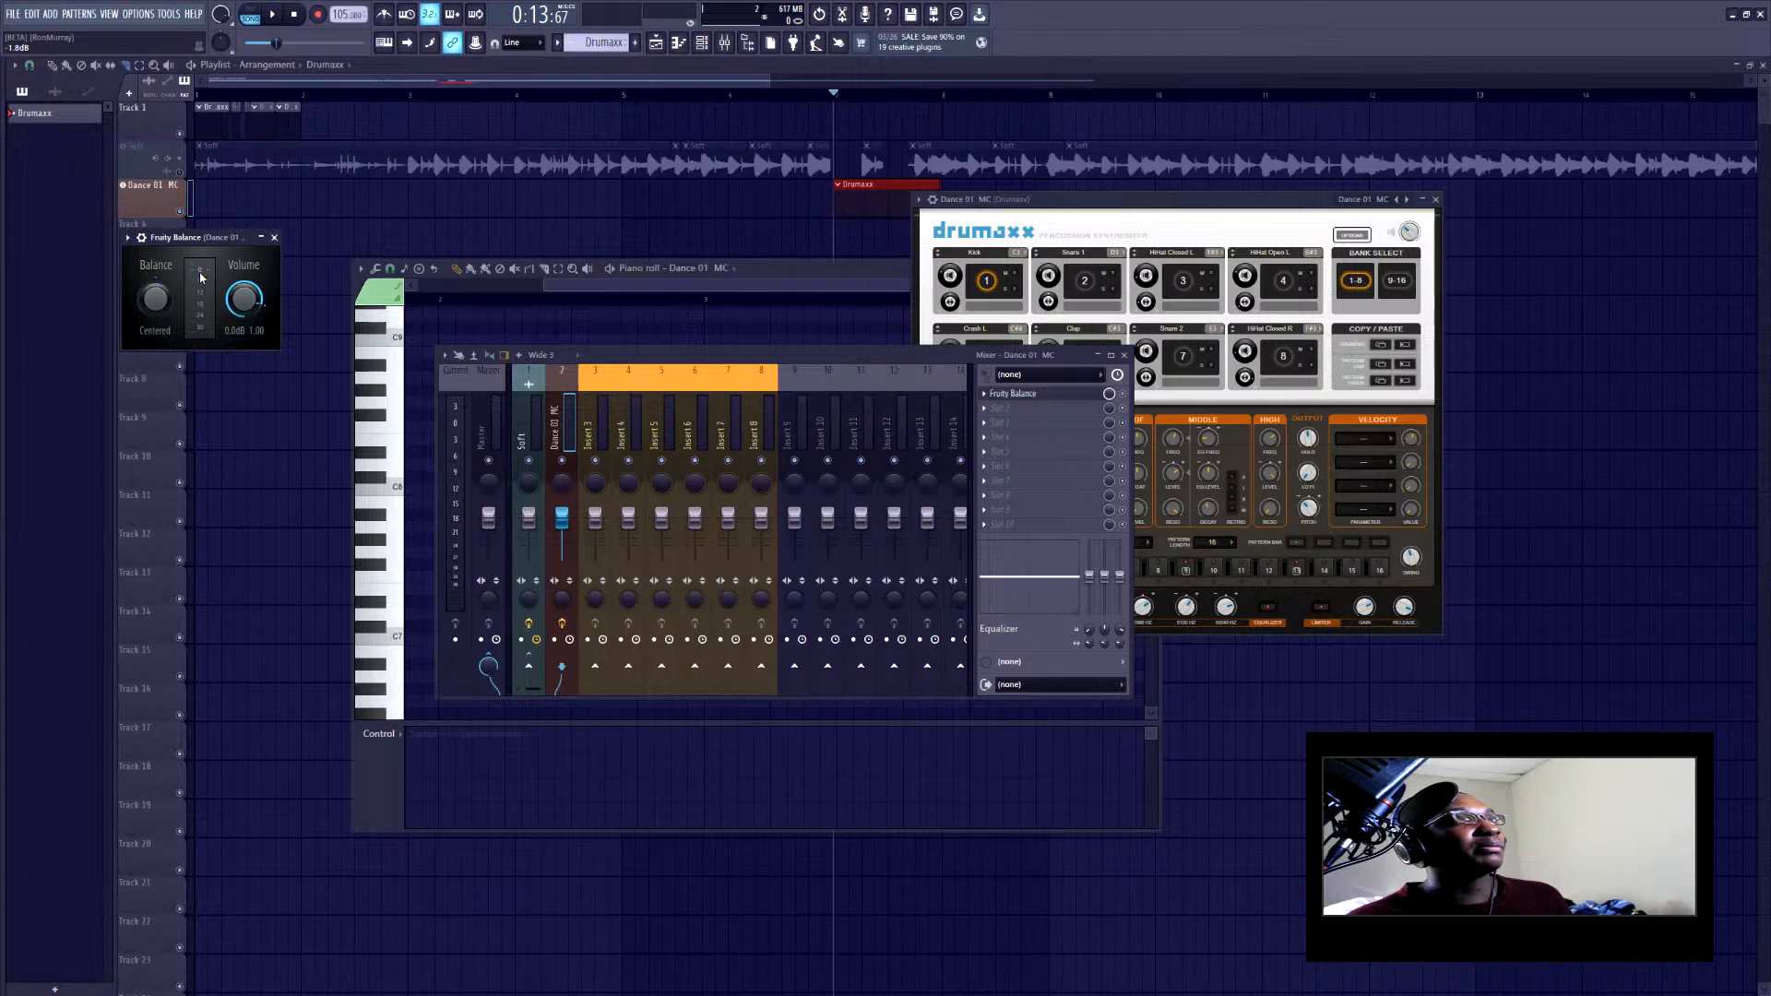
{"action": "left_click_drag", "start_coordinate": [199, 275], "coordinate": [200, 298]}
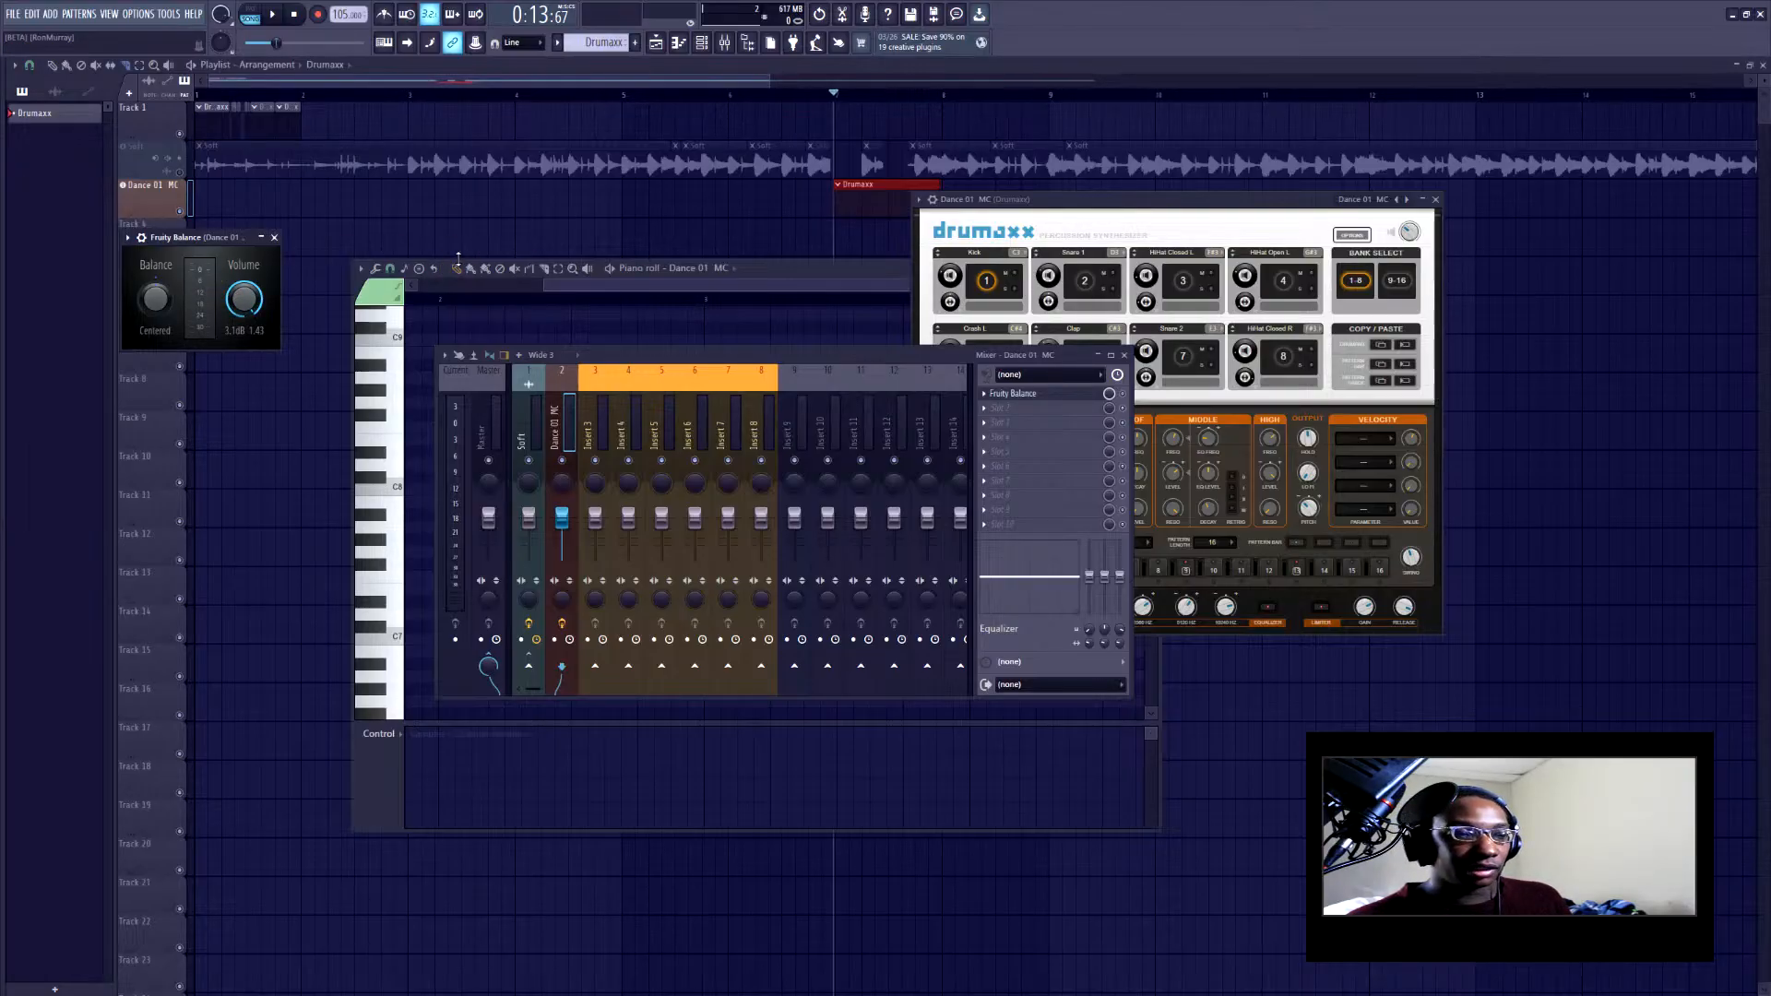
Replace the effect in the first slot with Patcher and move its window over the mixer
{"action": "middle_click", "coordinate": [984, 397]}
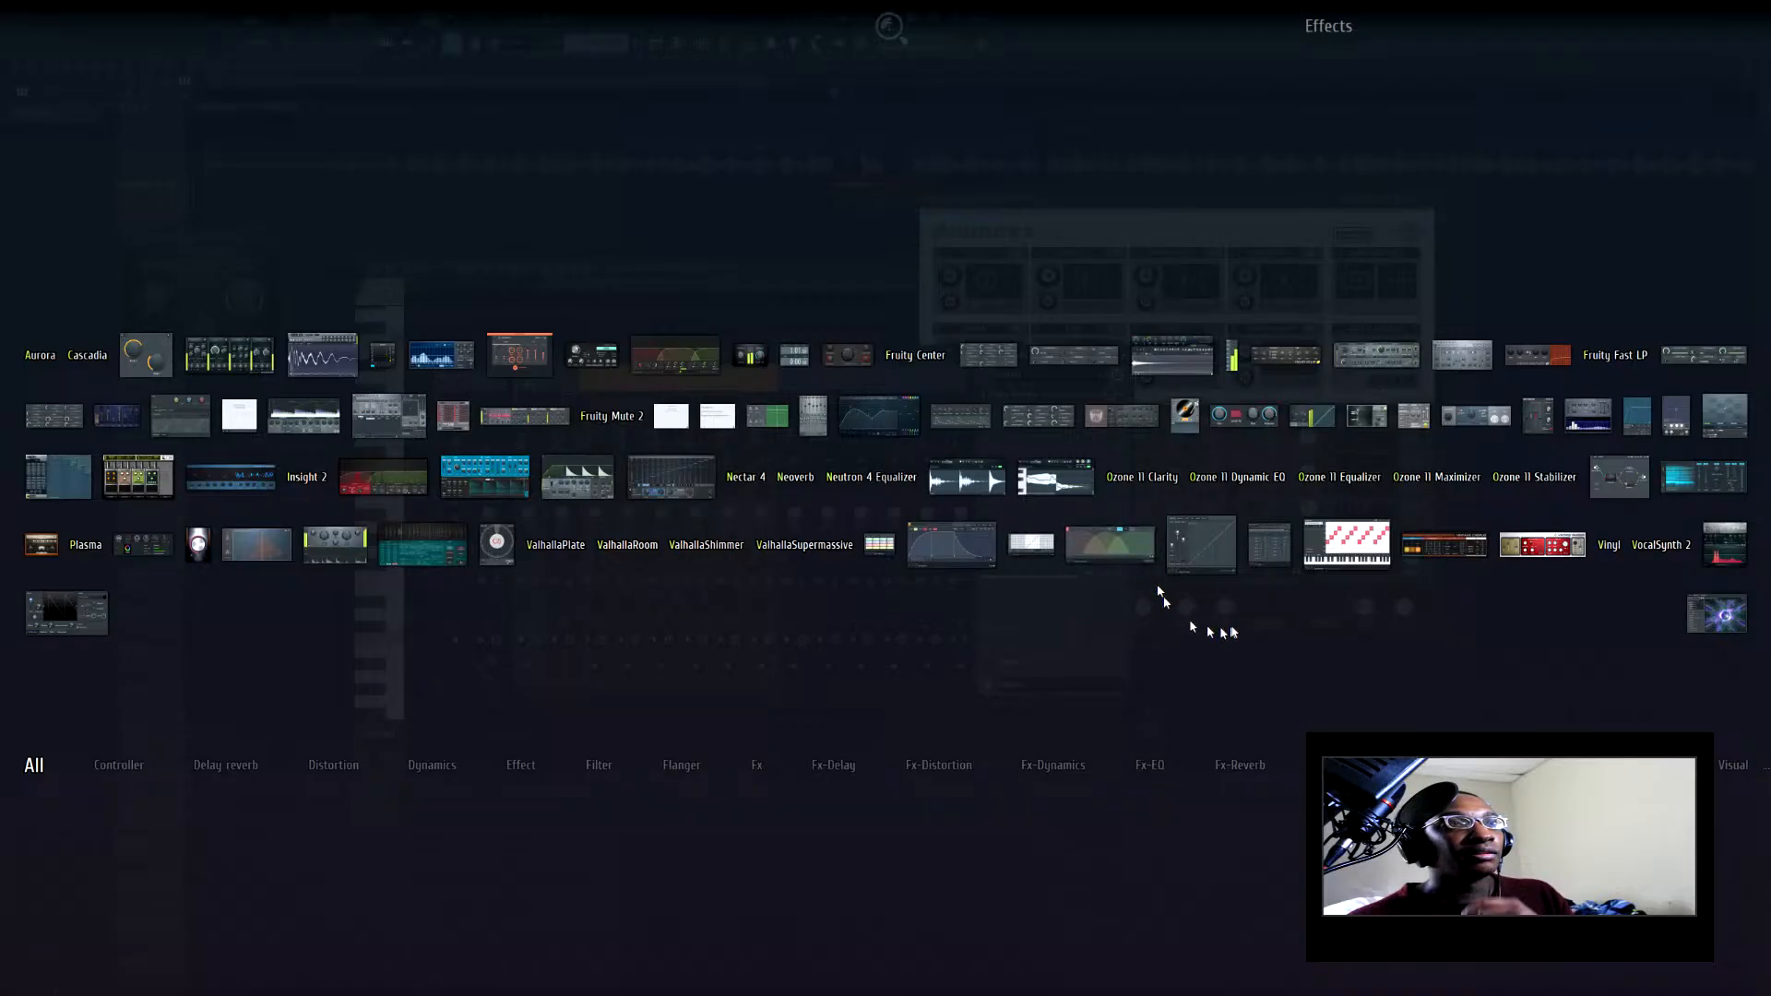
{"action": "type", "text": "vfx"}
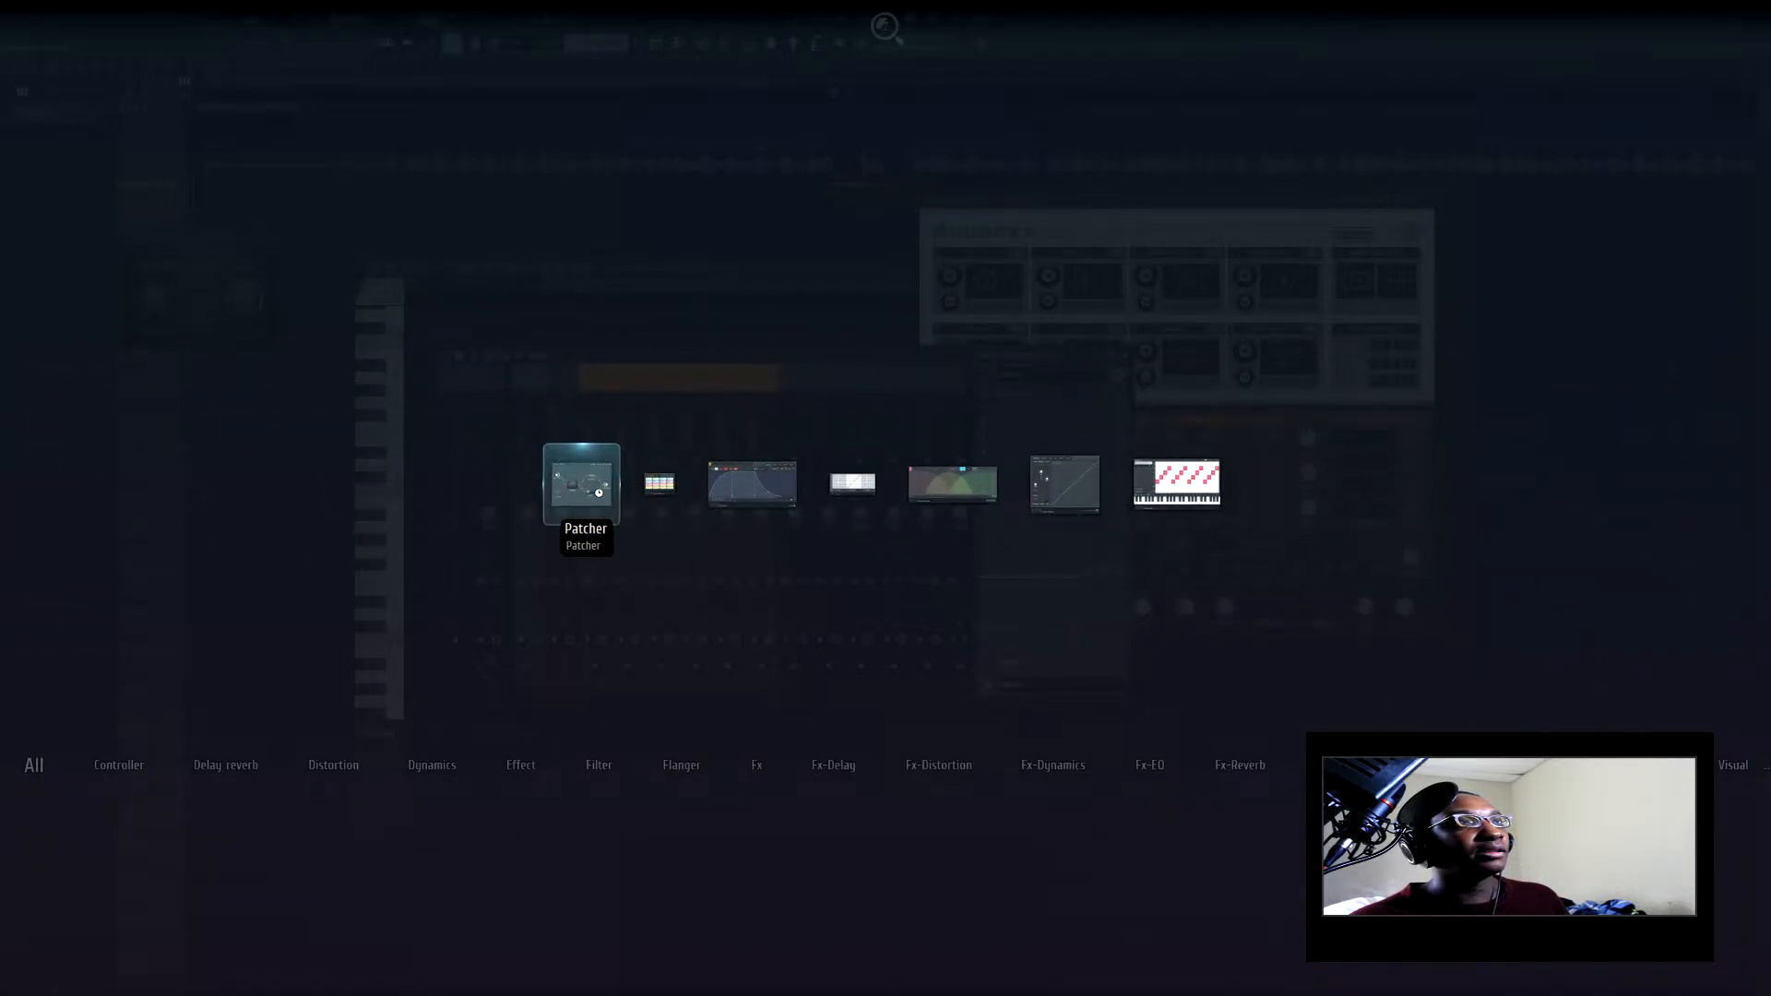
{"action": "left_click", "coordinate": [631, 473]}
{"action": "left_click_drag", "start_coordinate": [323, 237], "coordinate": [911, 341]}
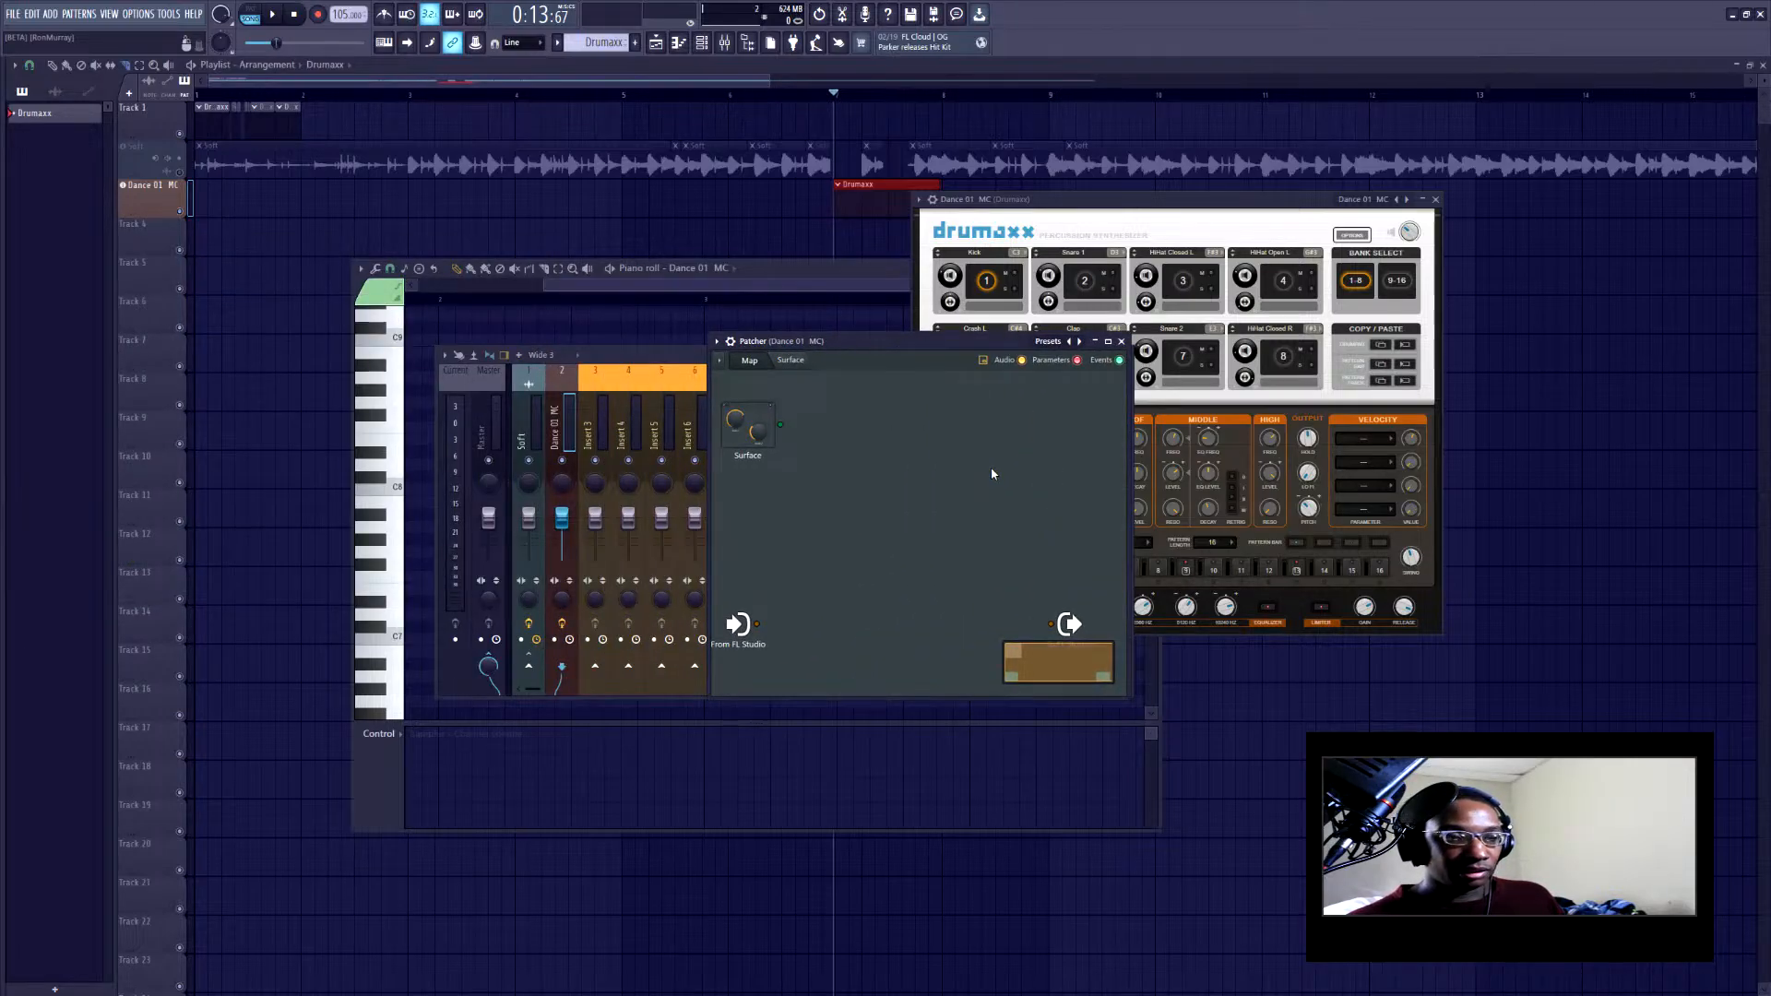
{"action": "right_click", "coordinate": [906, 465]}
{"action": "mouse_move", "coordinate": [987, 482]}
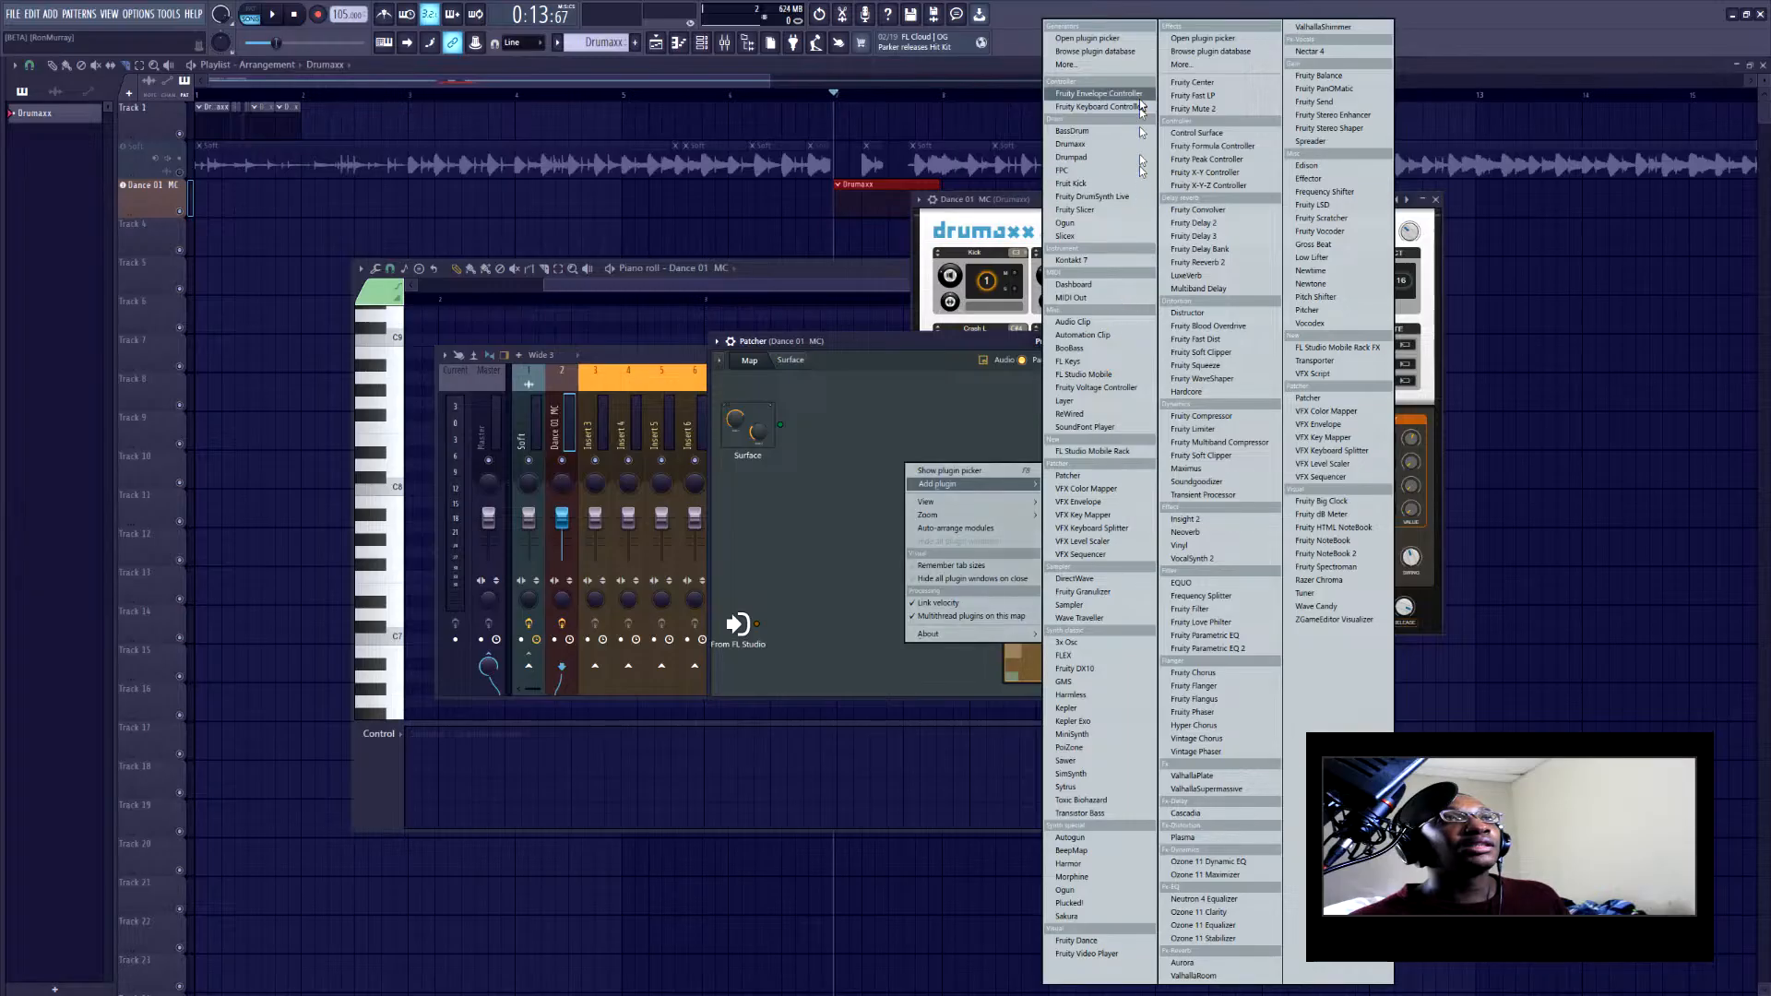
{"action": "left_click", "coordinate": [848, 476]}
{"action": "right_click", "coordinate": [925, 446]}
{"action": "left_click", "coordinate": [894, 461]}
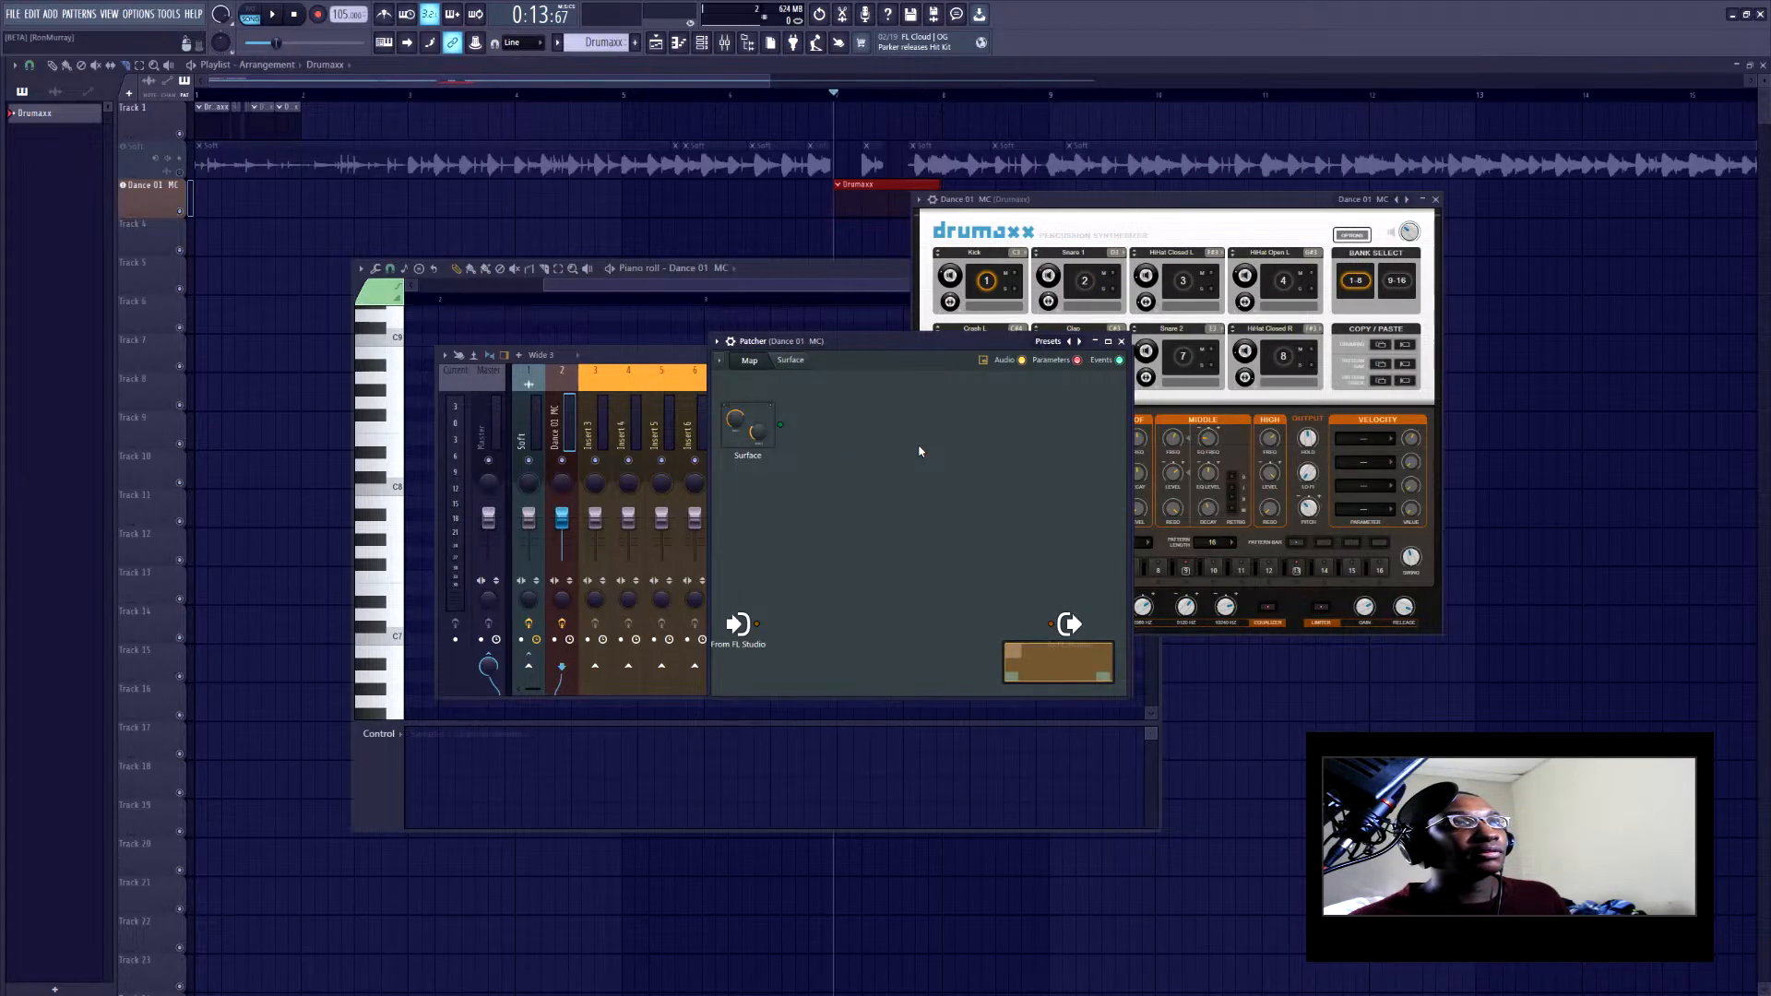
Add Fruity Granulizer from the Sampler category to the Patcher map, and place its editor over the map's edge
{"action": "right_click", "coordinate": [918, 451]}
{"action": "left_click", "coordinate": [997, 456]}
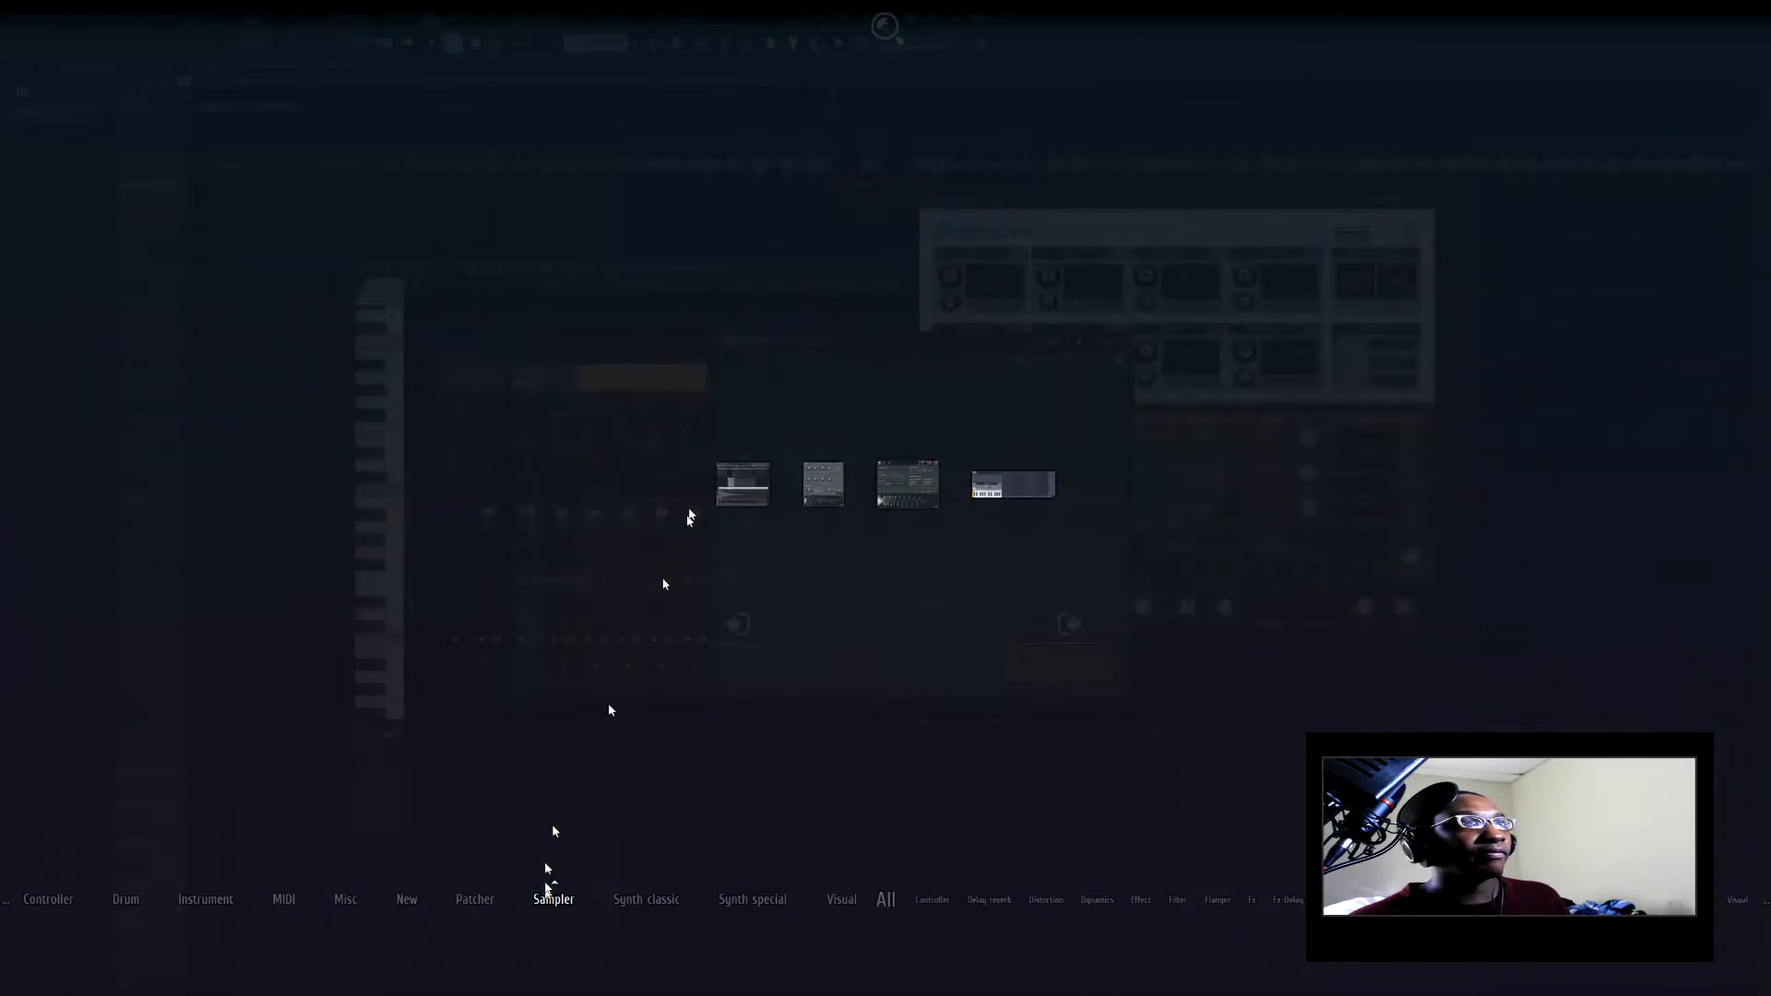
{"action": "left_click", "coordinate": [824, 482]}
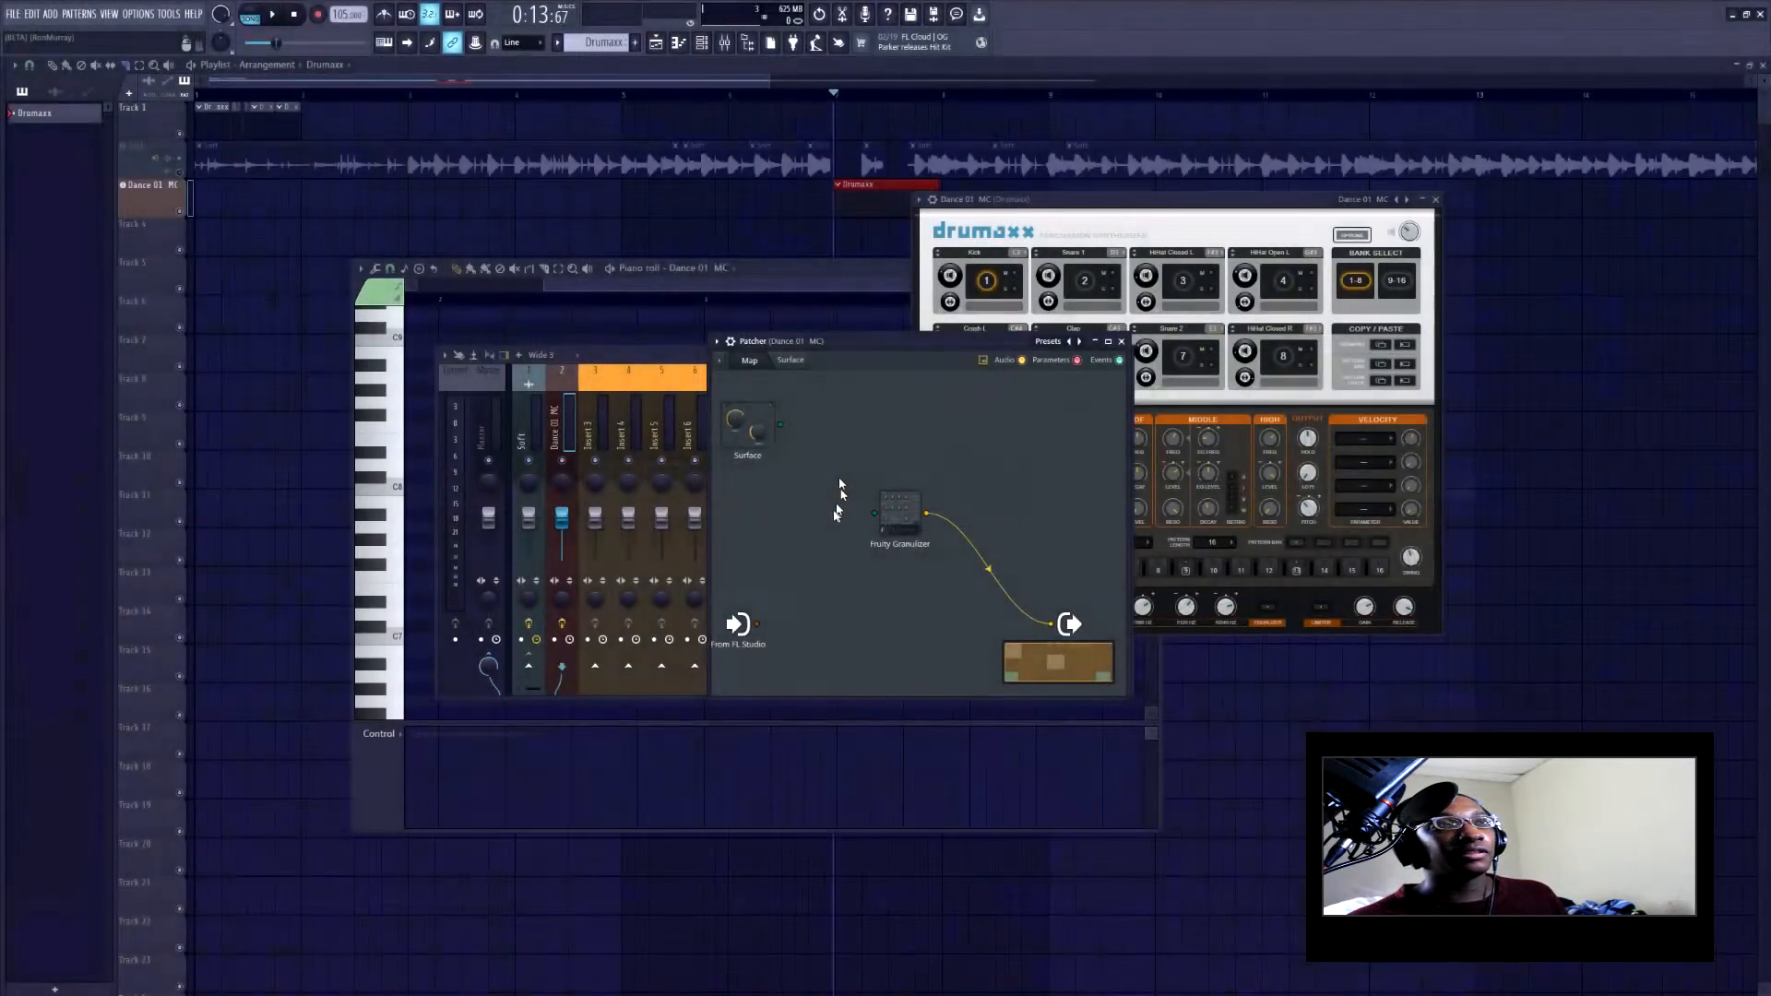
{"action": "double_click", "coordinate": [897, 517]}
{"action": "left_click_drag", "start_coordinate": [900, 348], "coordinate": [1283, 278]}
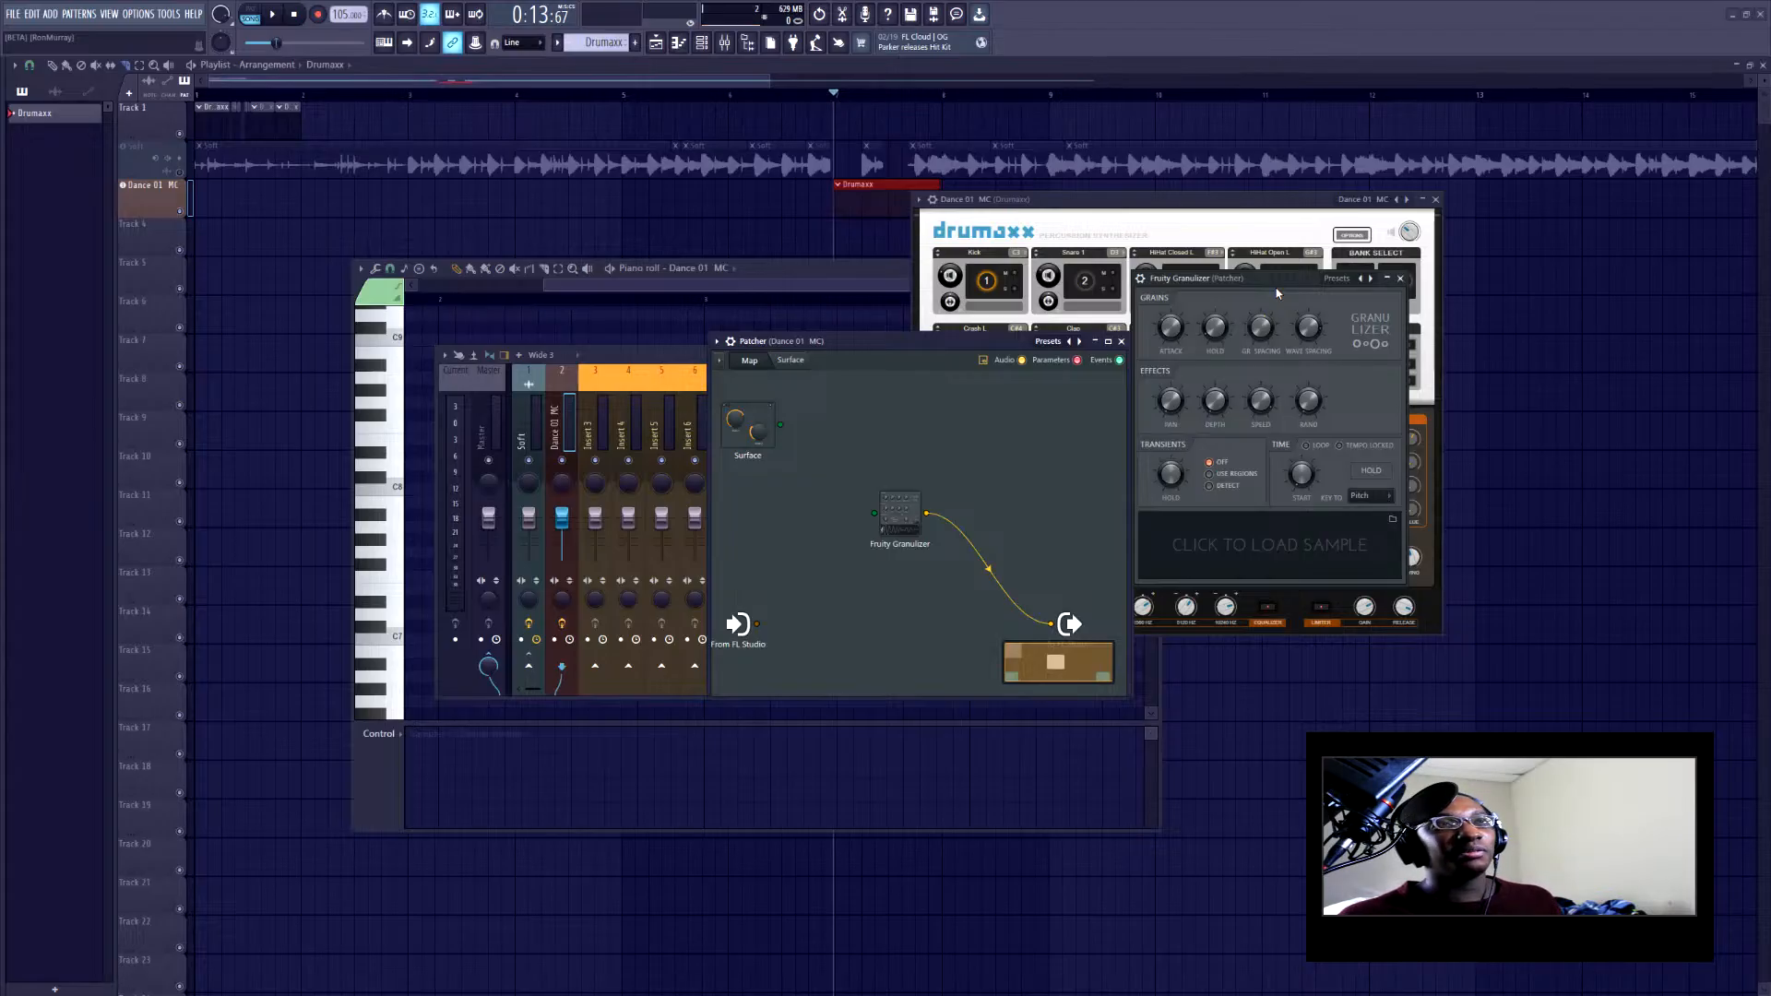
{"action": "left_click_drag", "start_coordinate": [1250, 290], "coordinate": [1104, 342]}
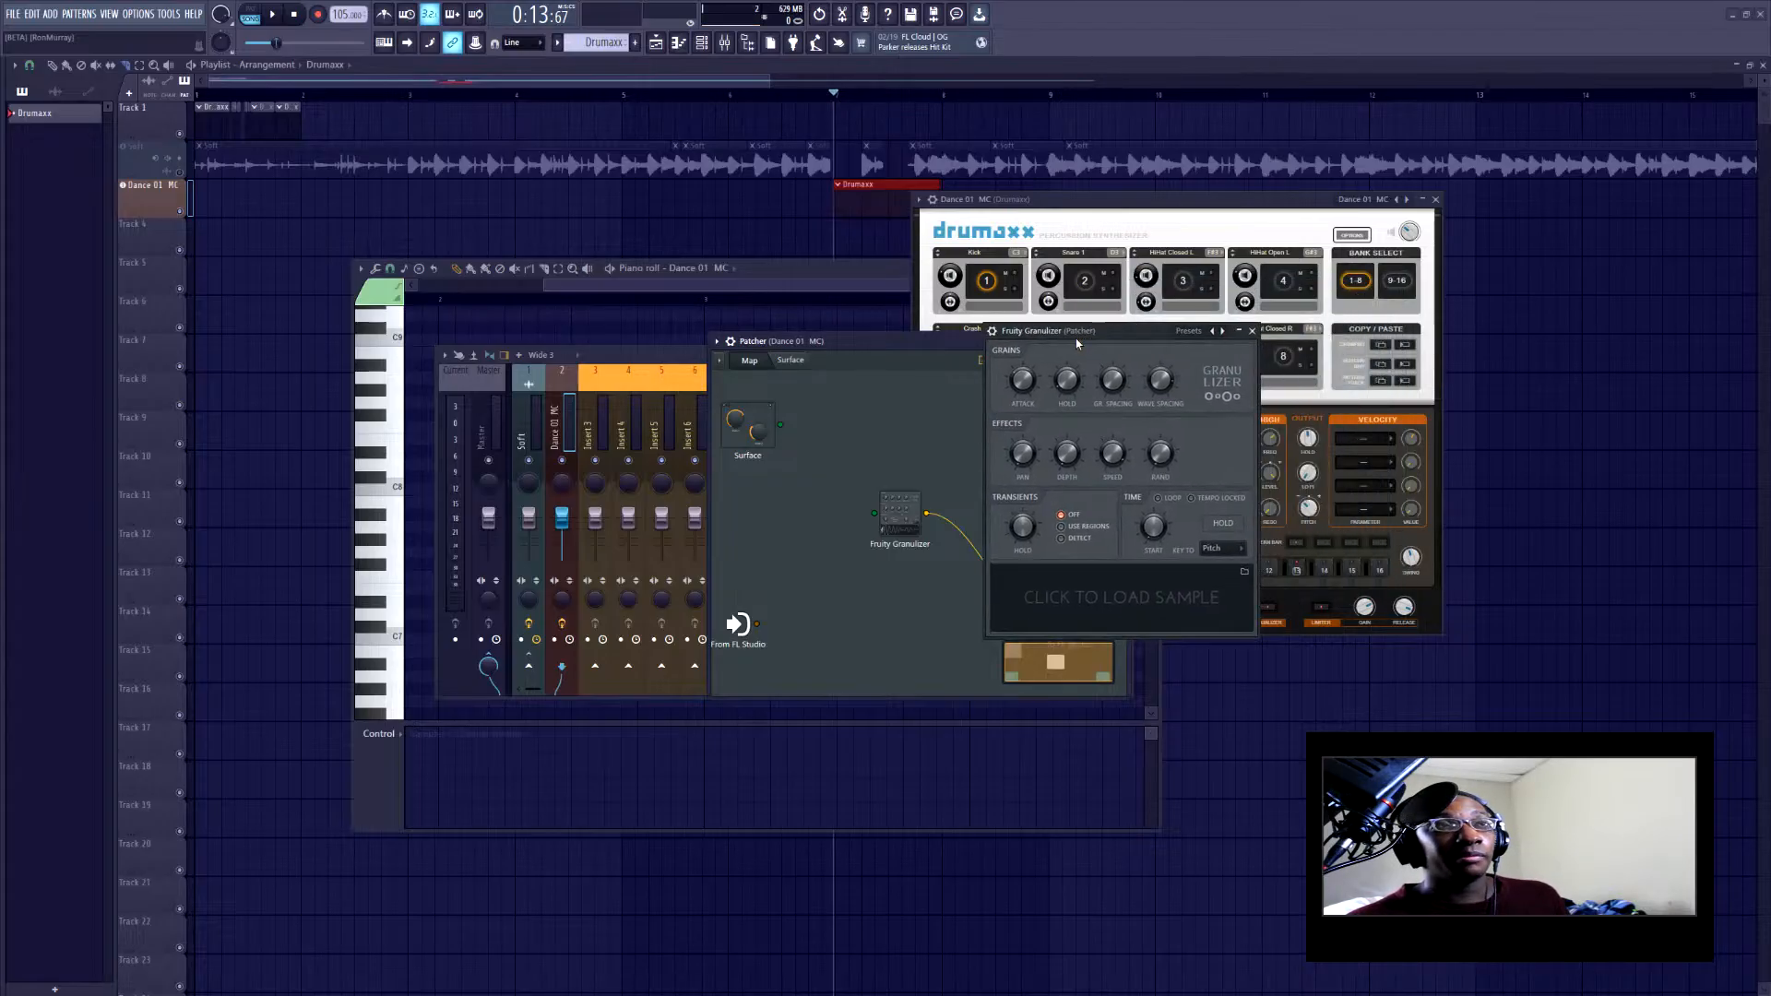
Browse the plugin picker's Sampler, Synth classic, Patcher and Controller categories from the Patcher map, leaving without adding a plugin
{"action": "right_click", "coordinate": [820, 576]}
{"action": "left_click", "coordinate": [828, 600]}
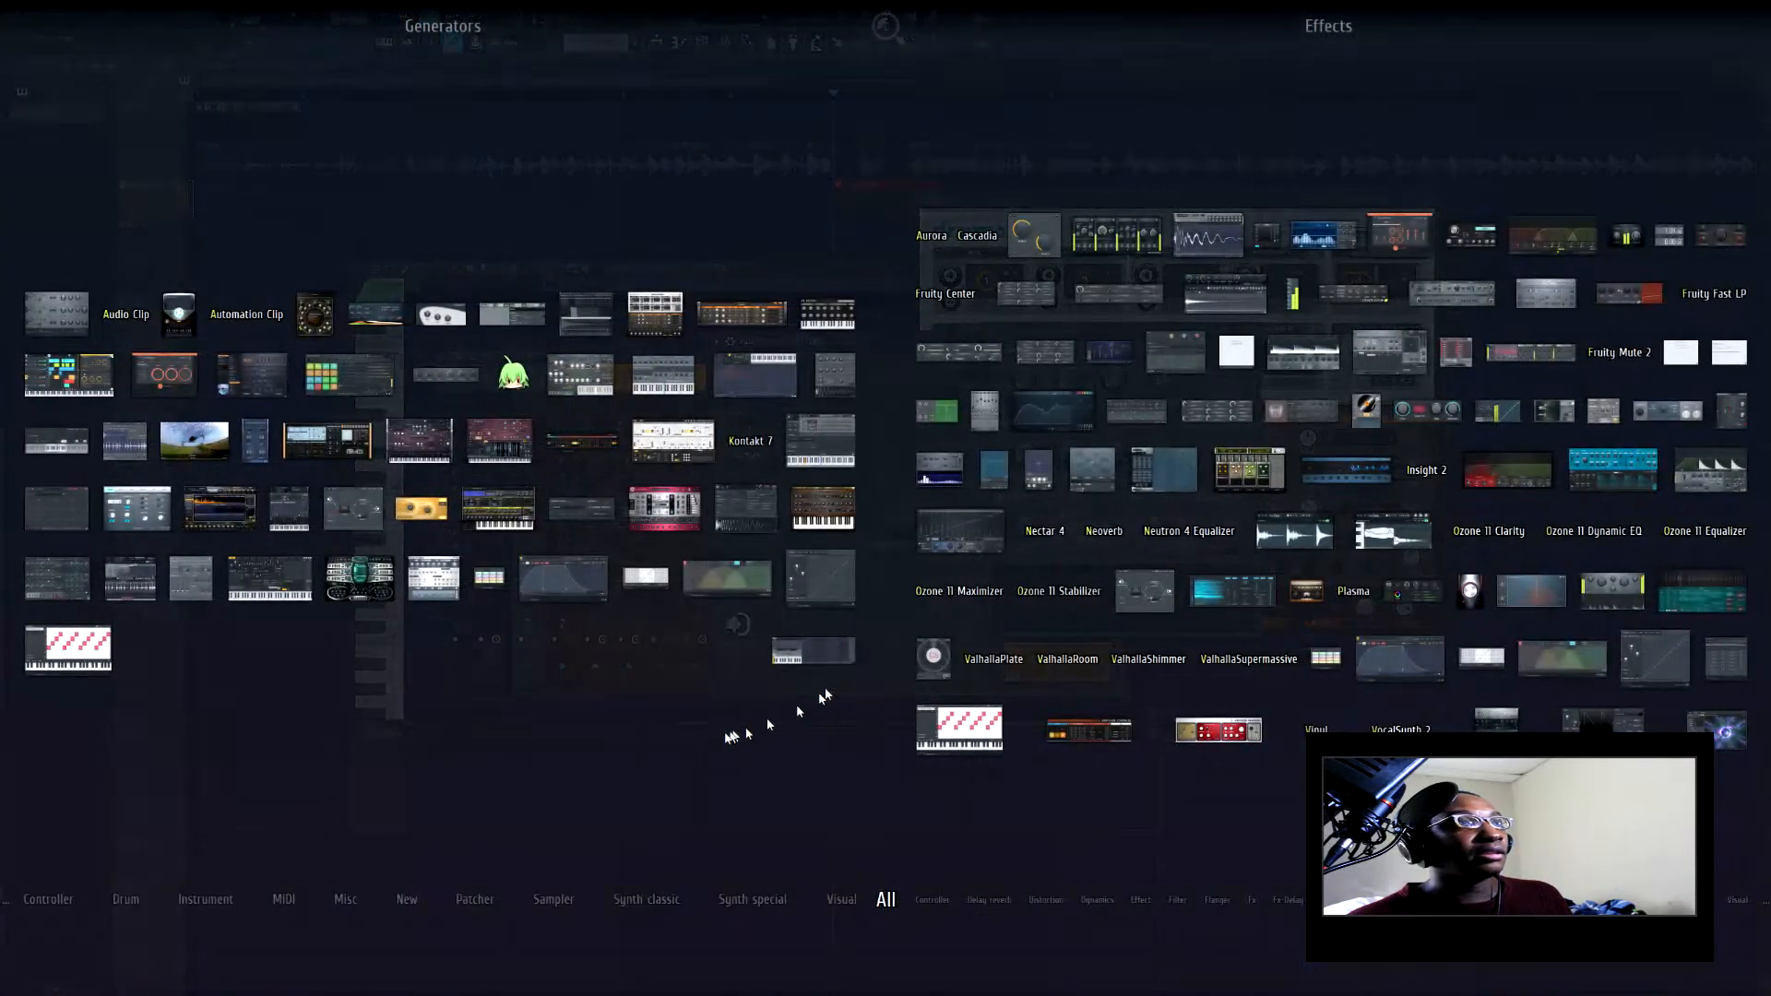
{"action": "left_click", "coordinate": [554, 900]}
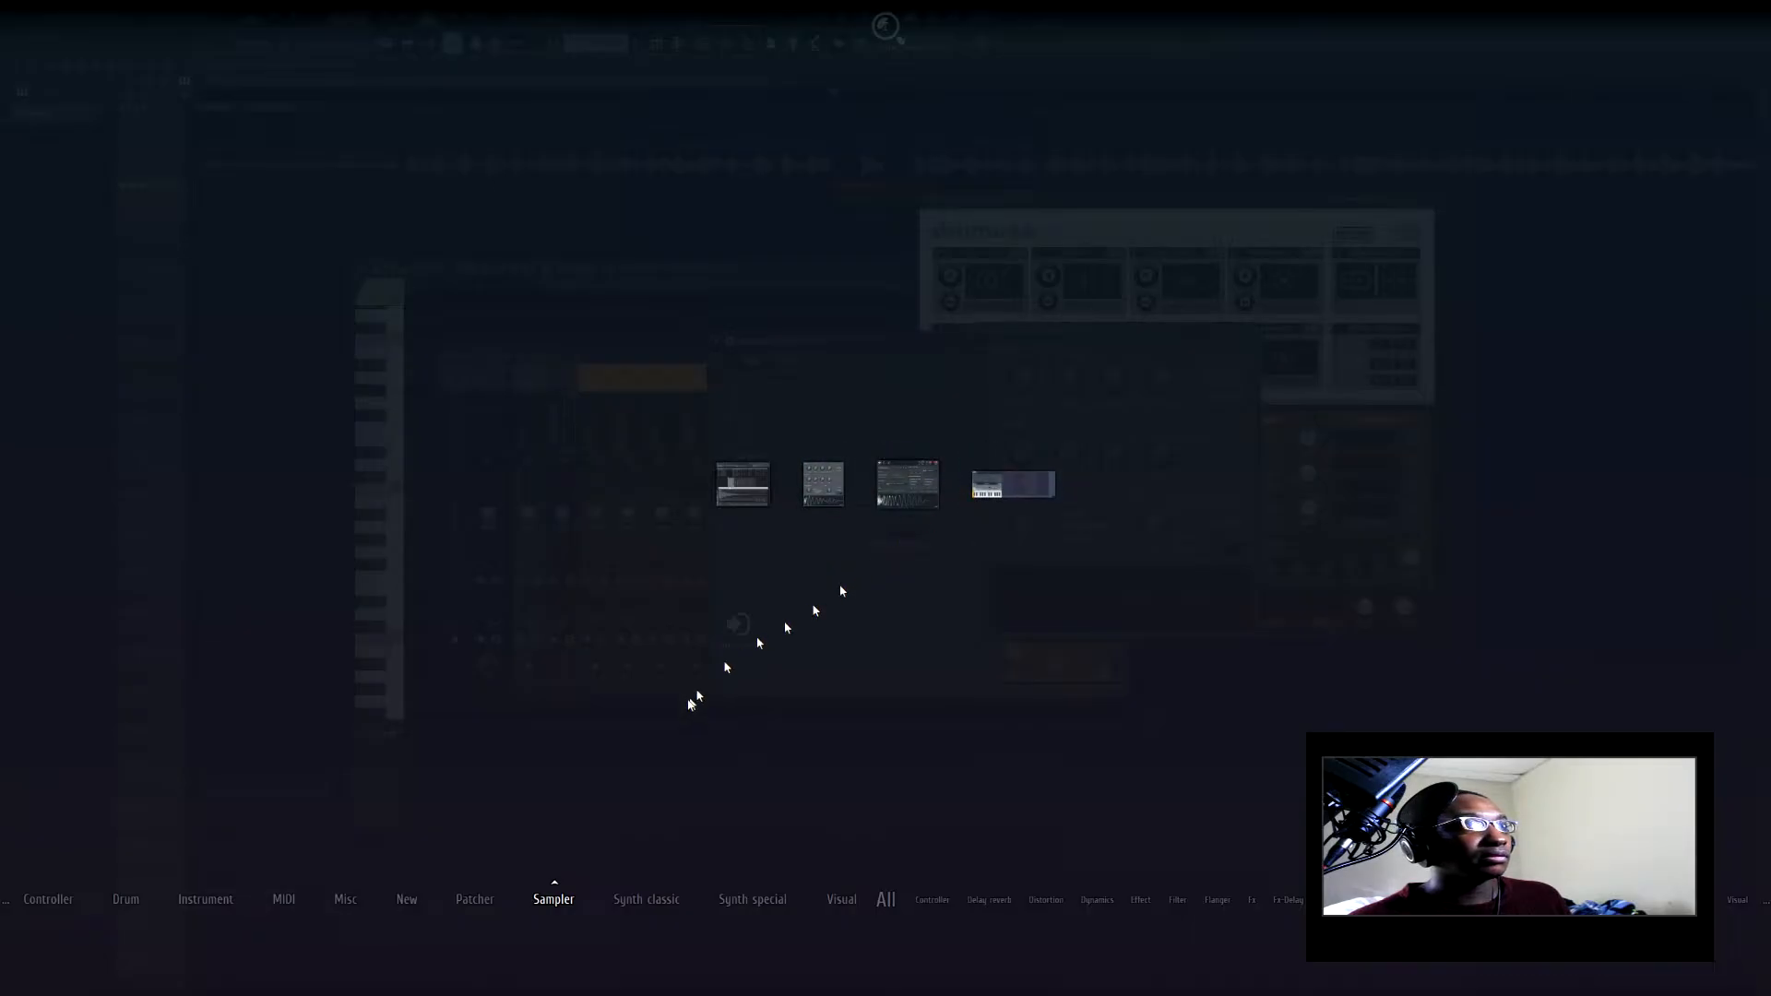
{"action": "left_click", "coordinate": [650, 898]}
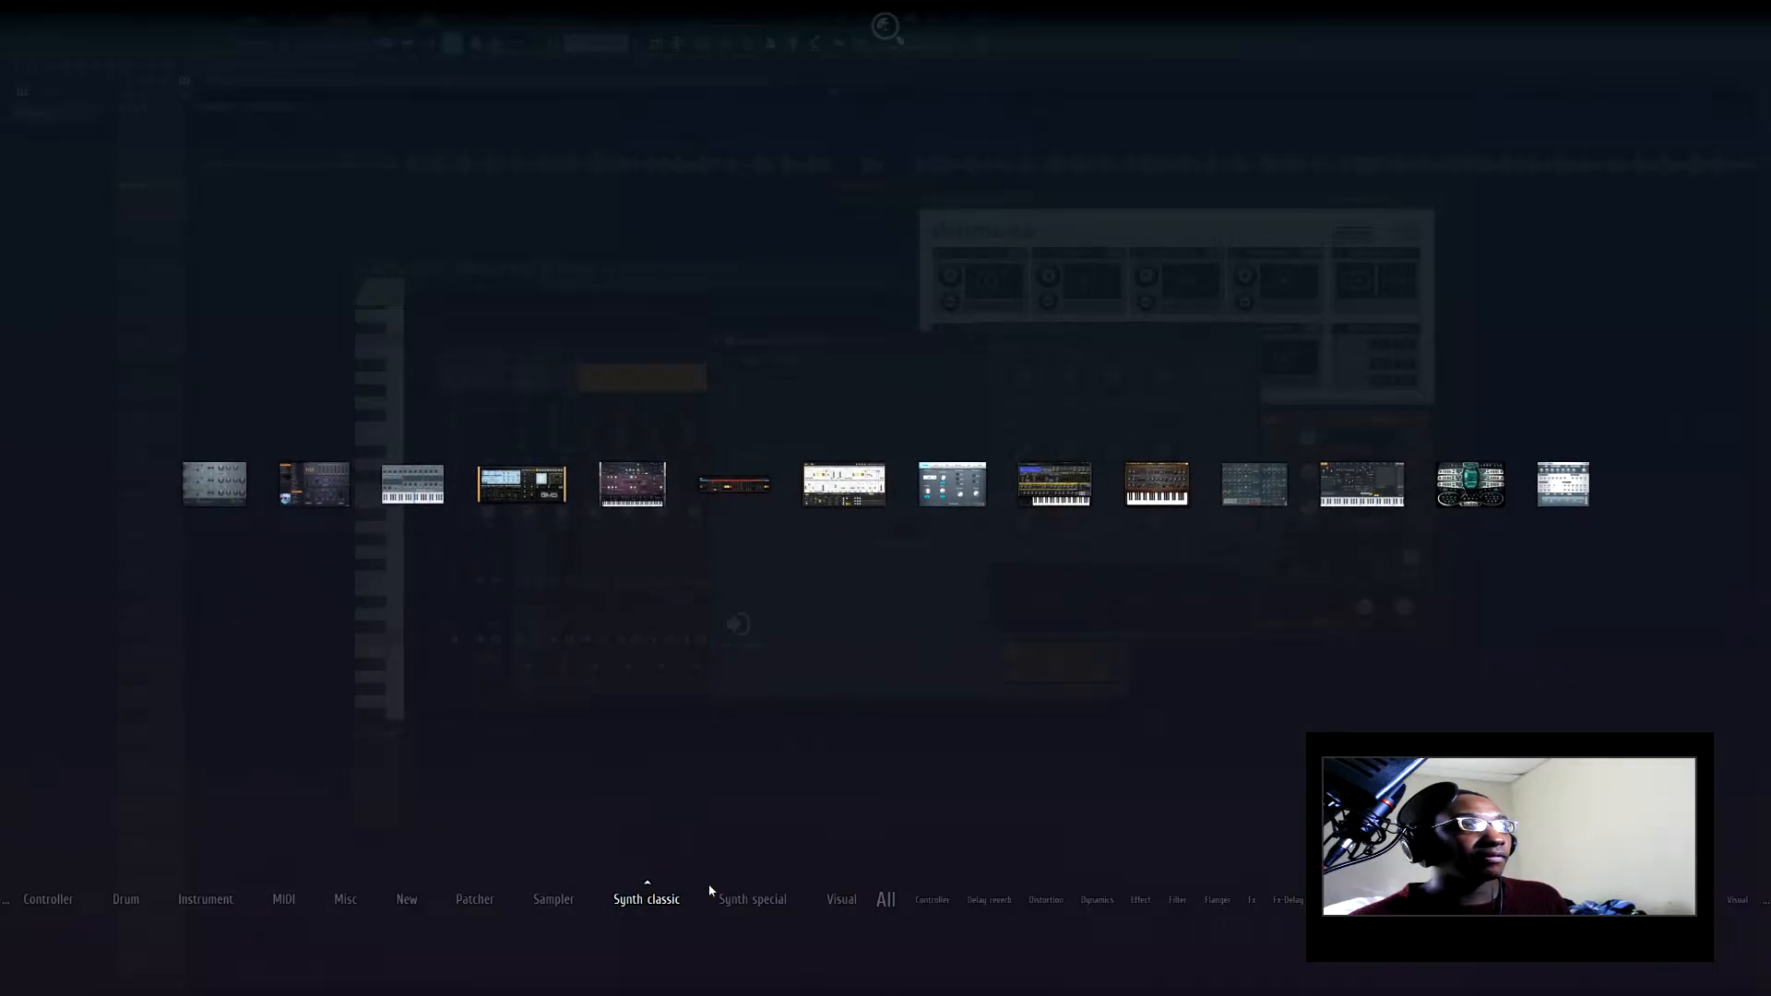
{"action": "left_click", "coordinate": [554, 894]}
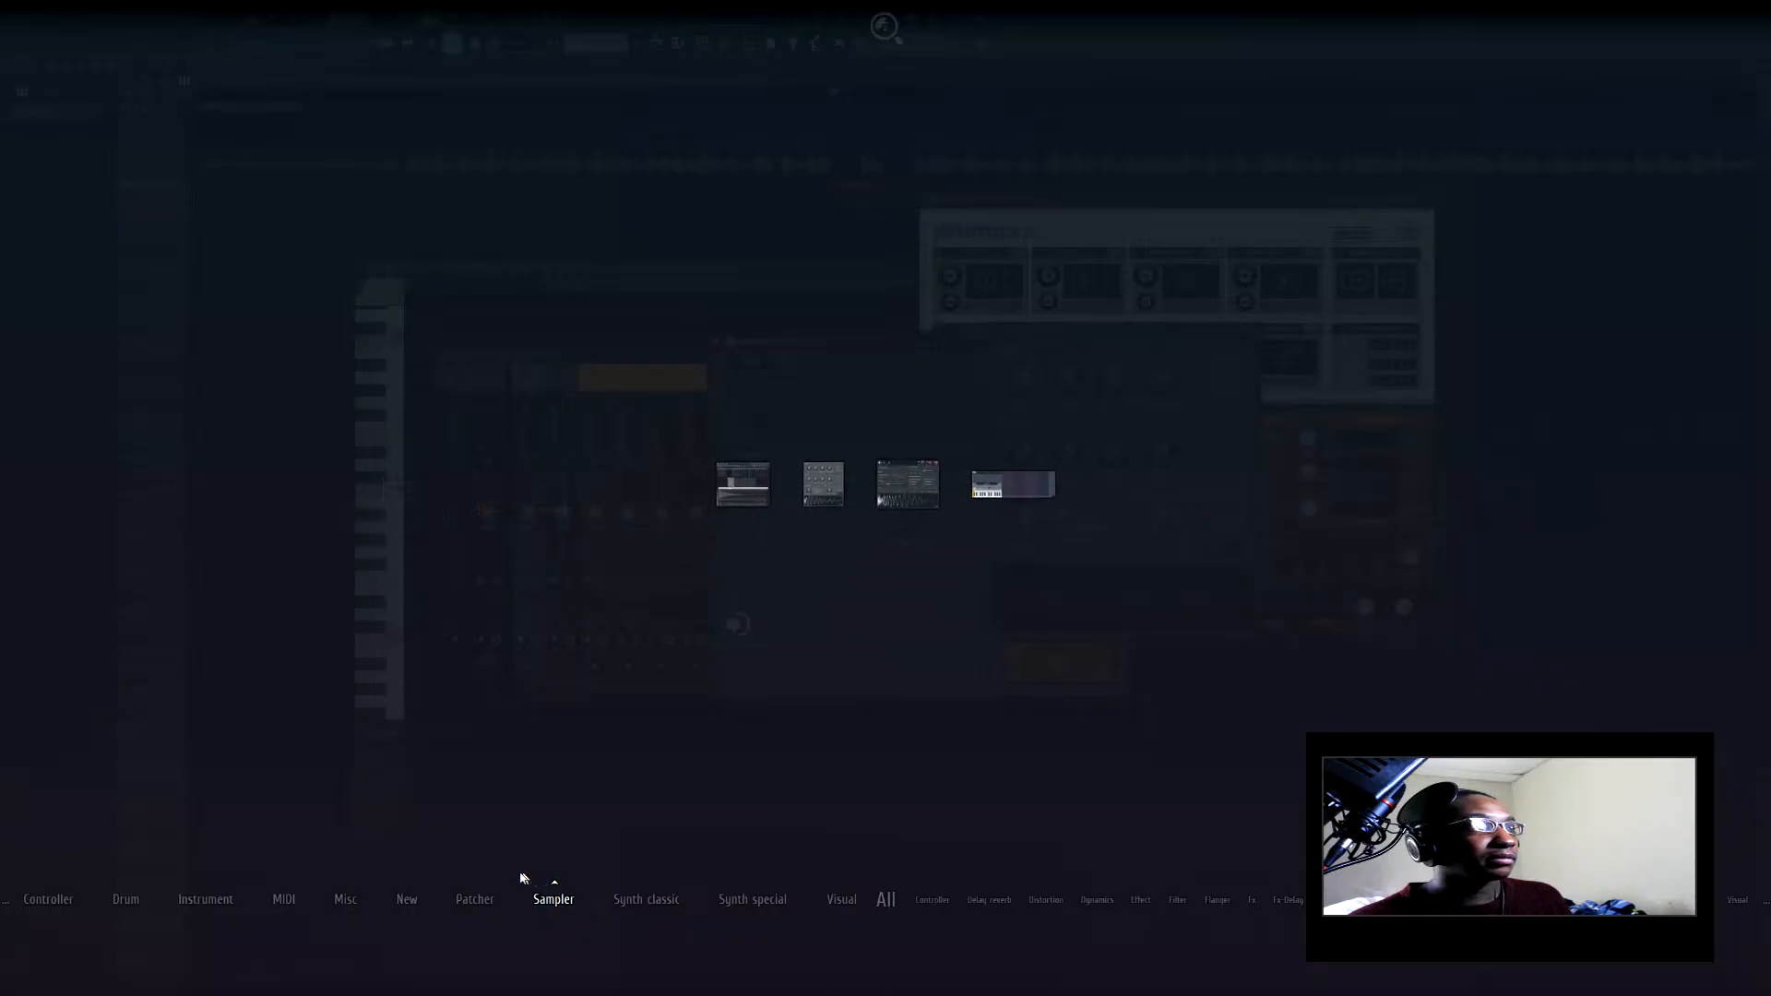
{"action": "left_click", "coordinate": [493, 883]}
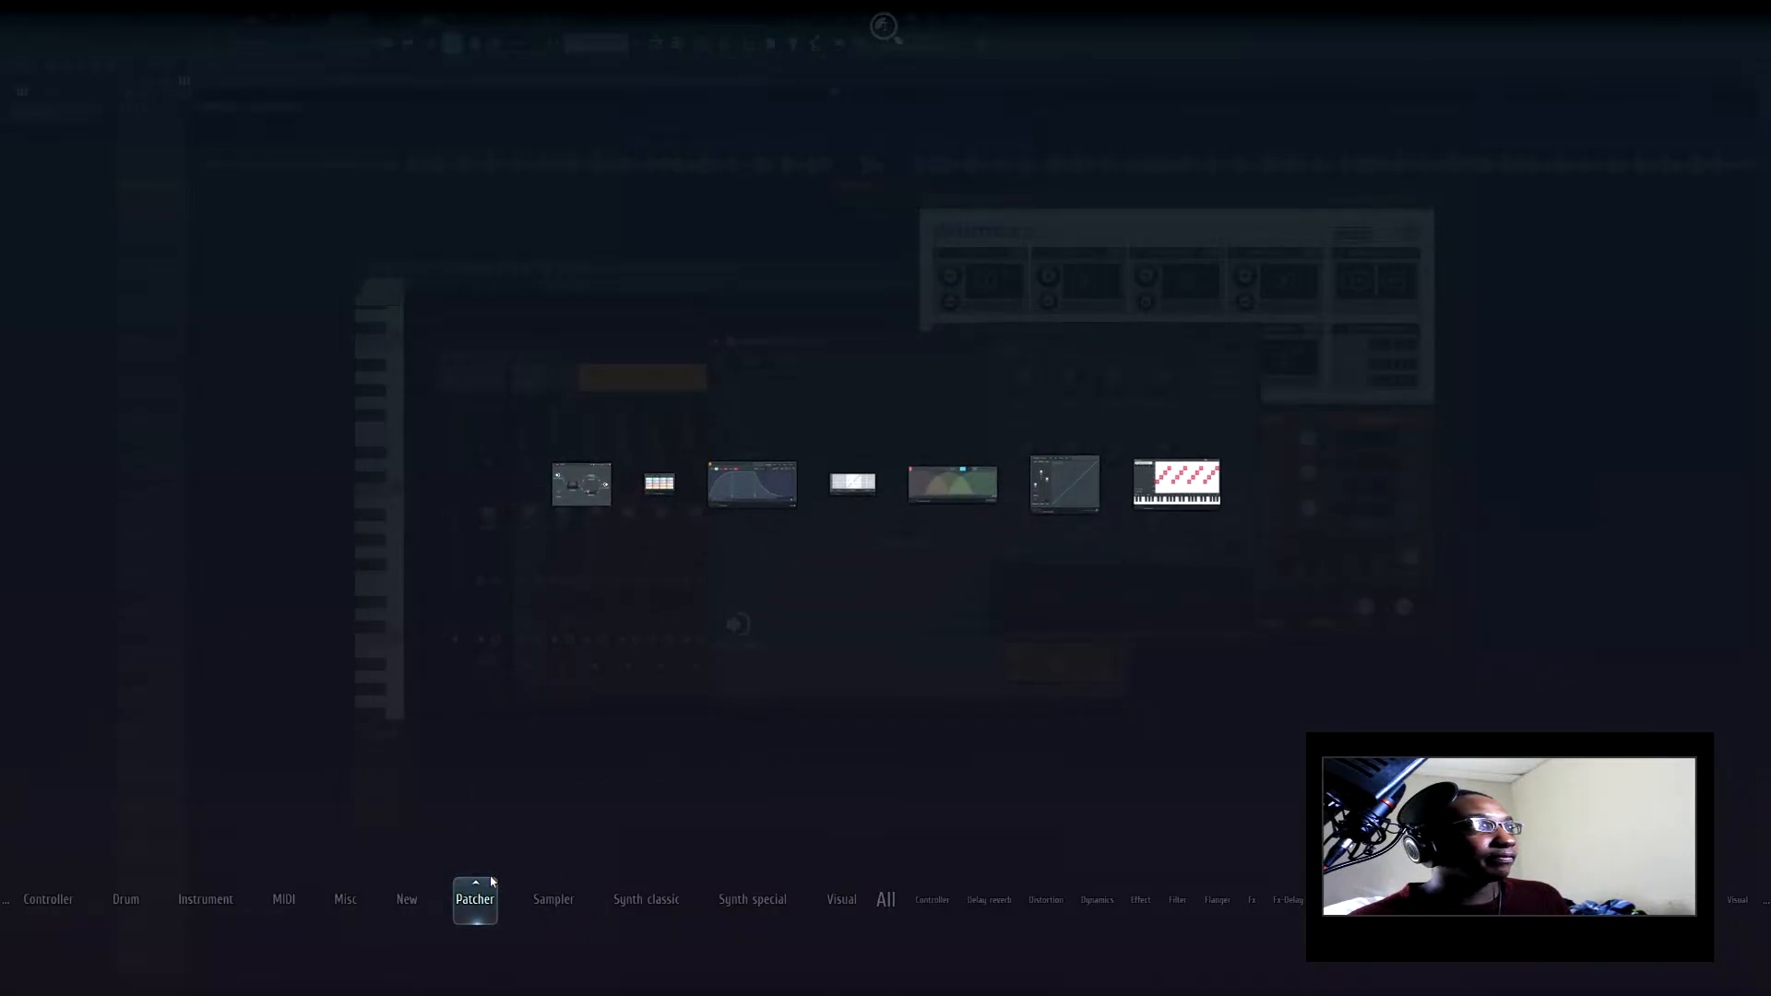
{"action": "left_click", "coordinate": [126, 899]}
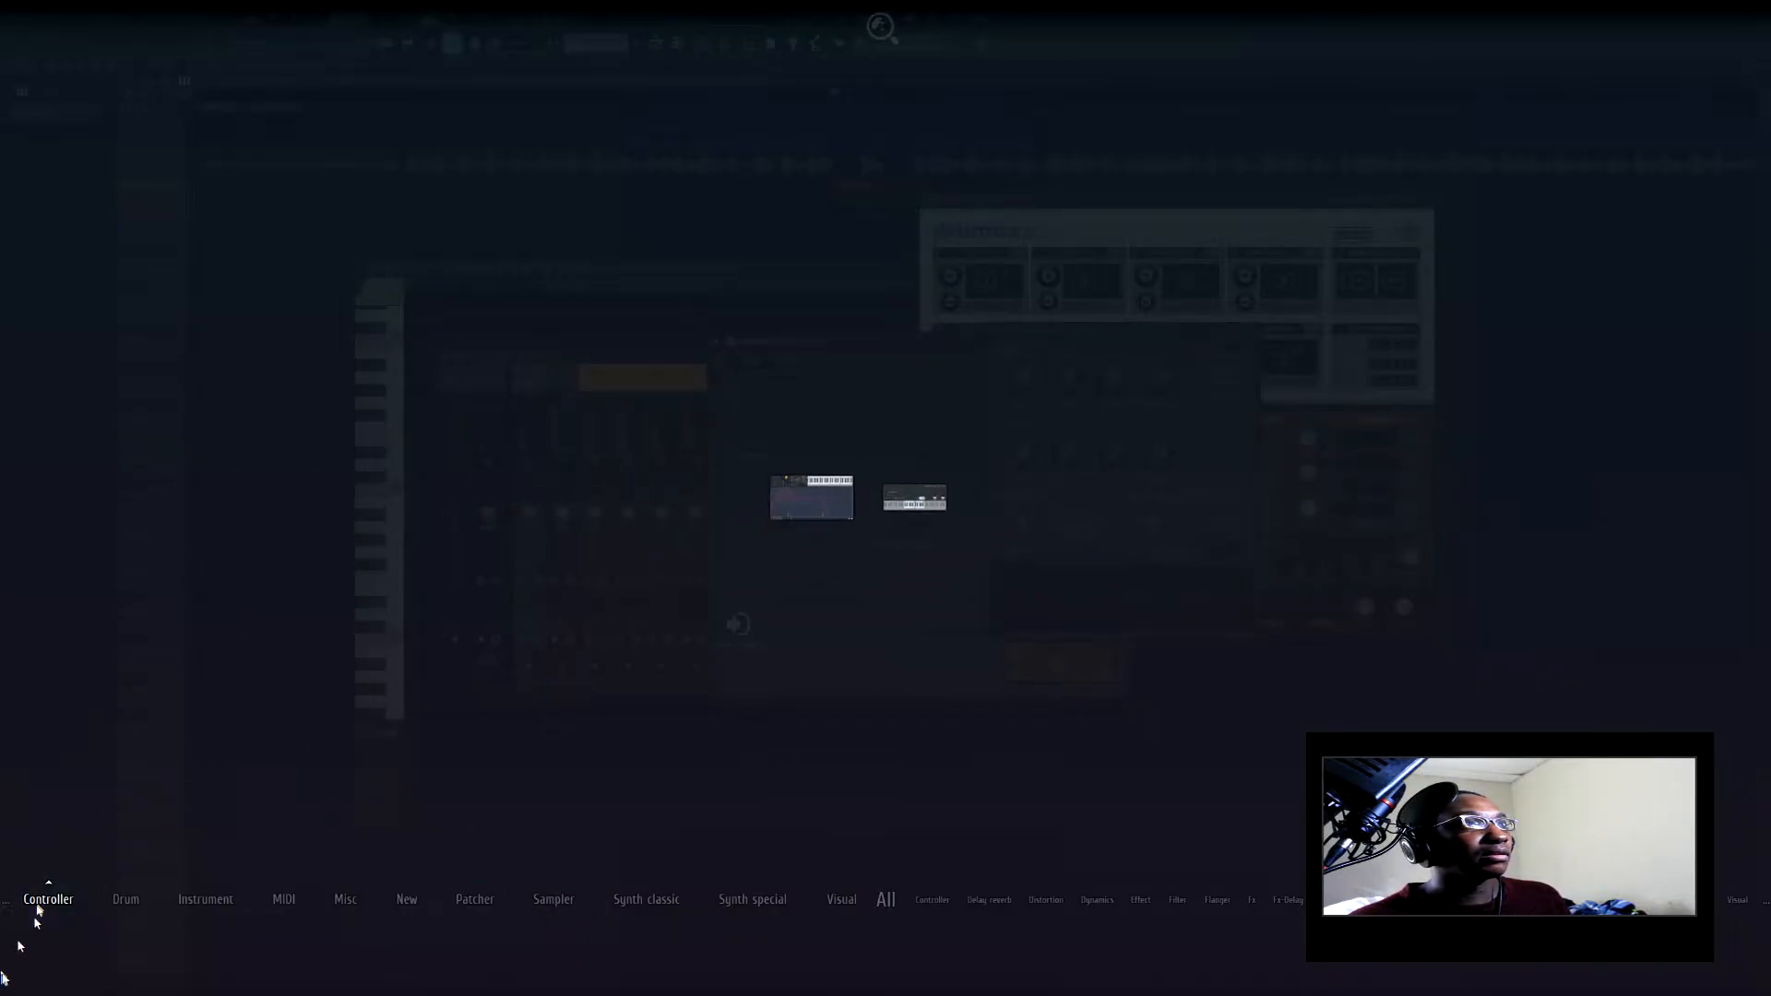
{"action": "left_click", "coordinate": [391, 831]}
Examine the Patcher map's list of plugins to add, cycling through the entries that start with F without adding one
{"action": "right_click", "coordinate": [835, 450]}
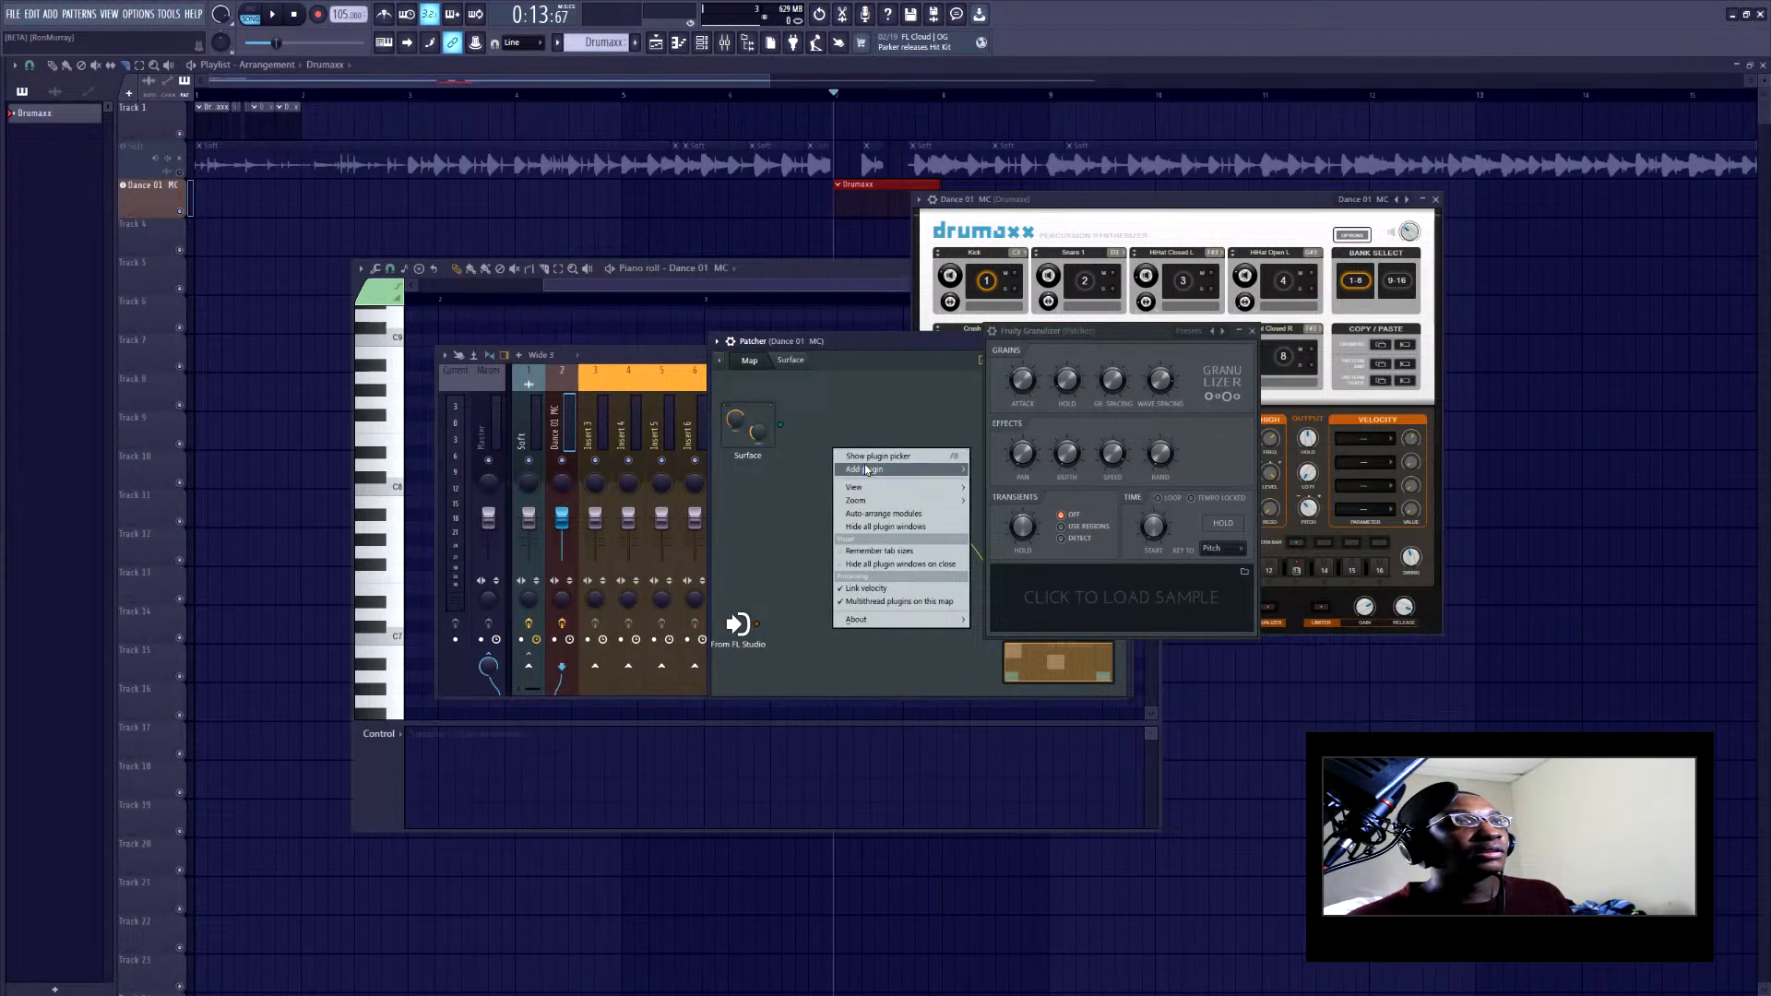
{"action": "mouse_move", "coordinate": [889, 470]}
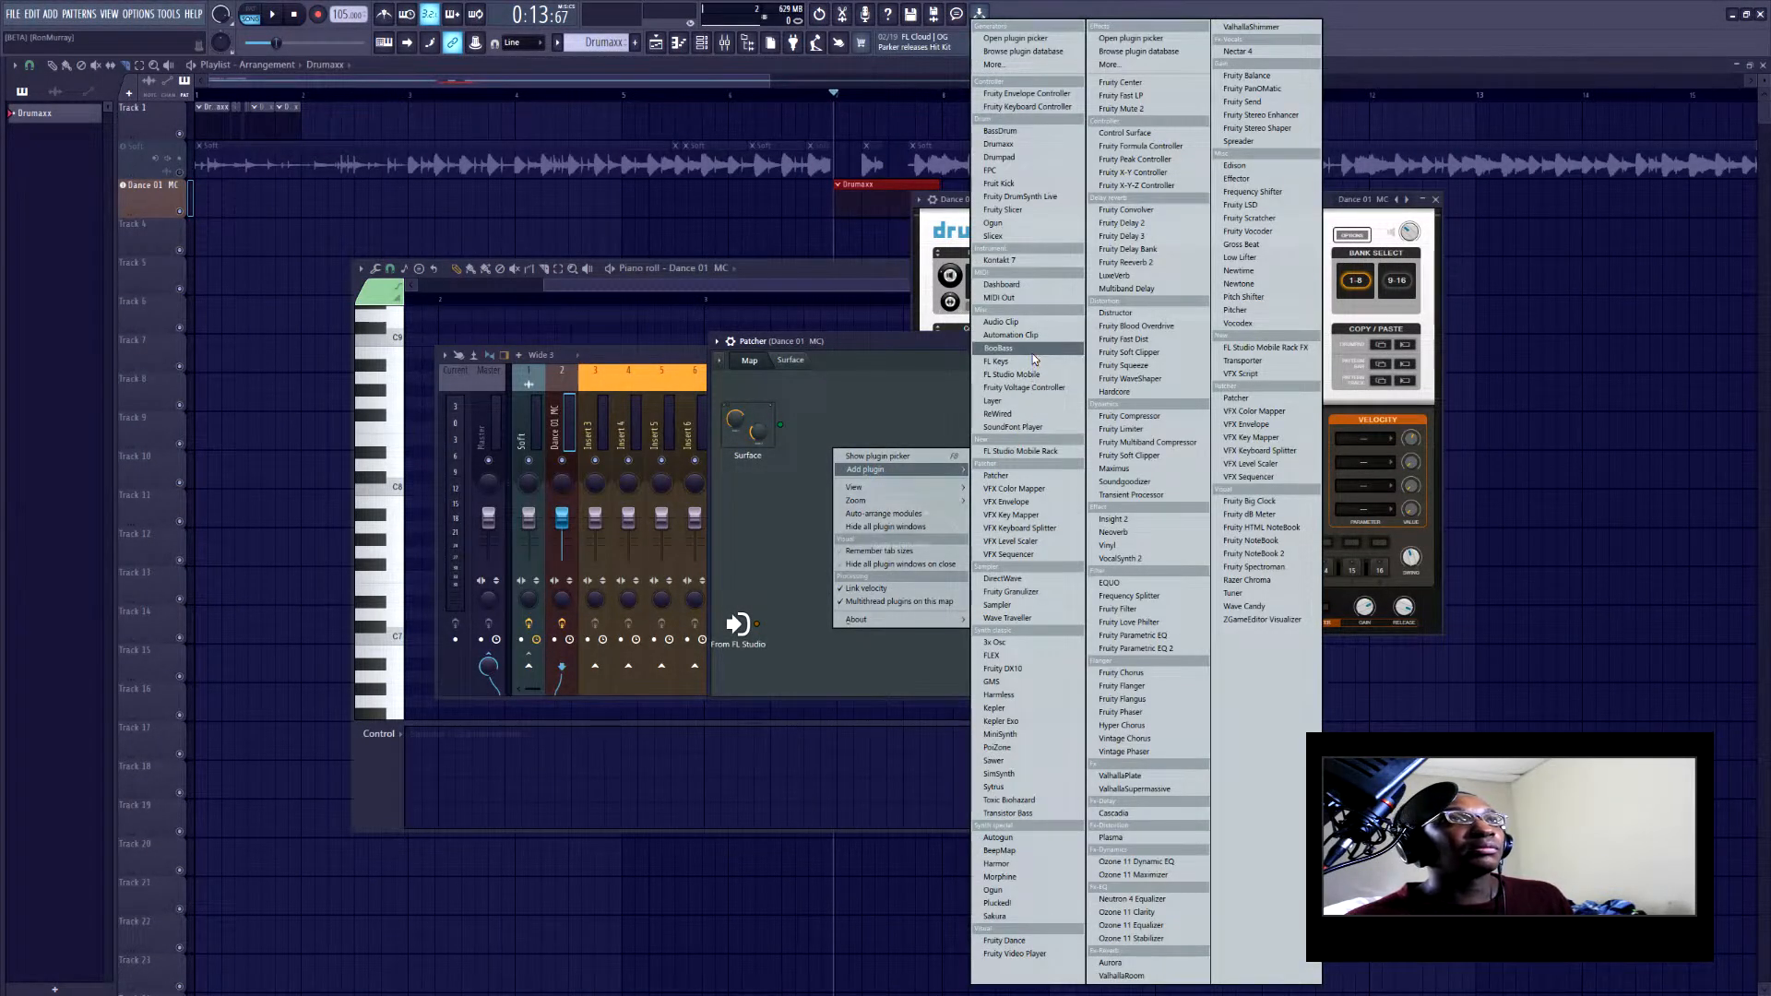
{"action": "key", "text": "f"}
{"action": "key", "text": "f"}
{"action": "key", "text": "f"}
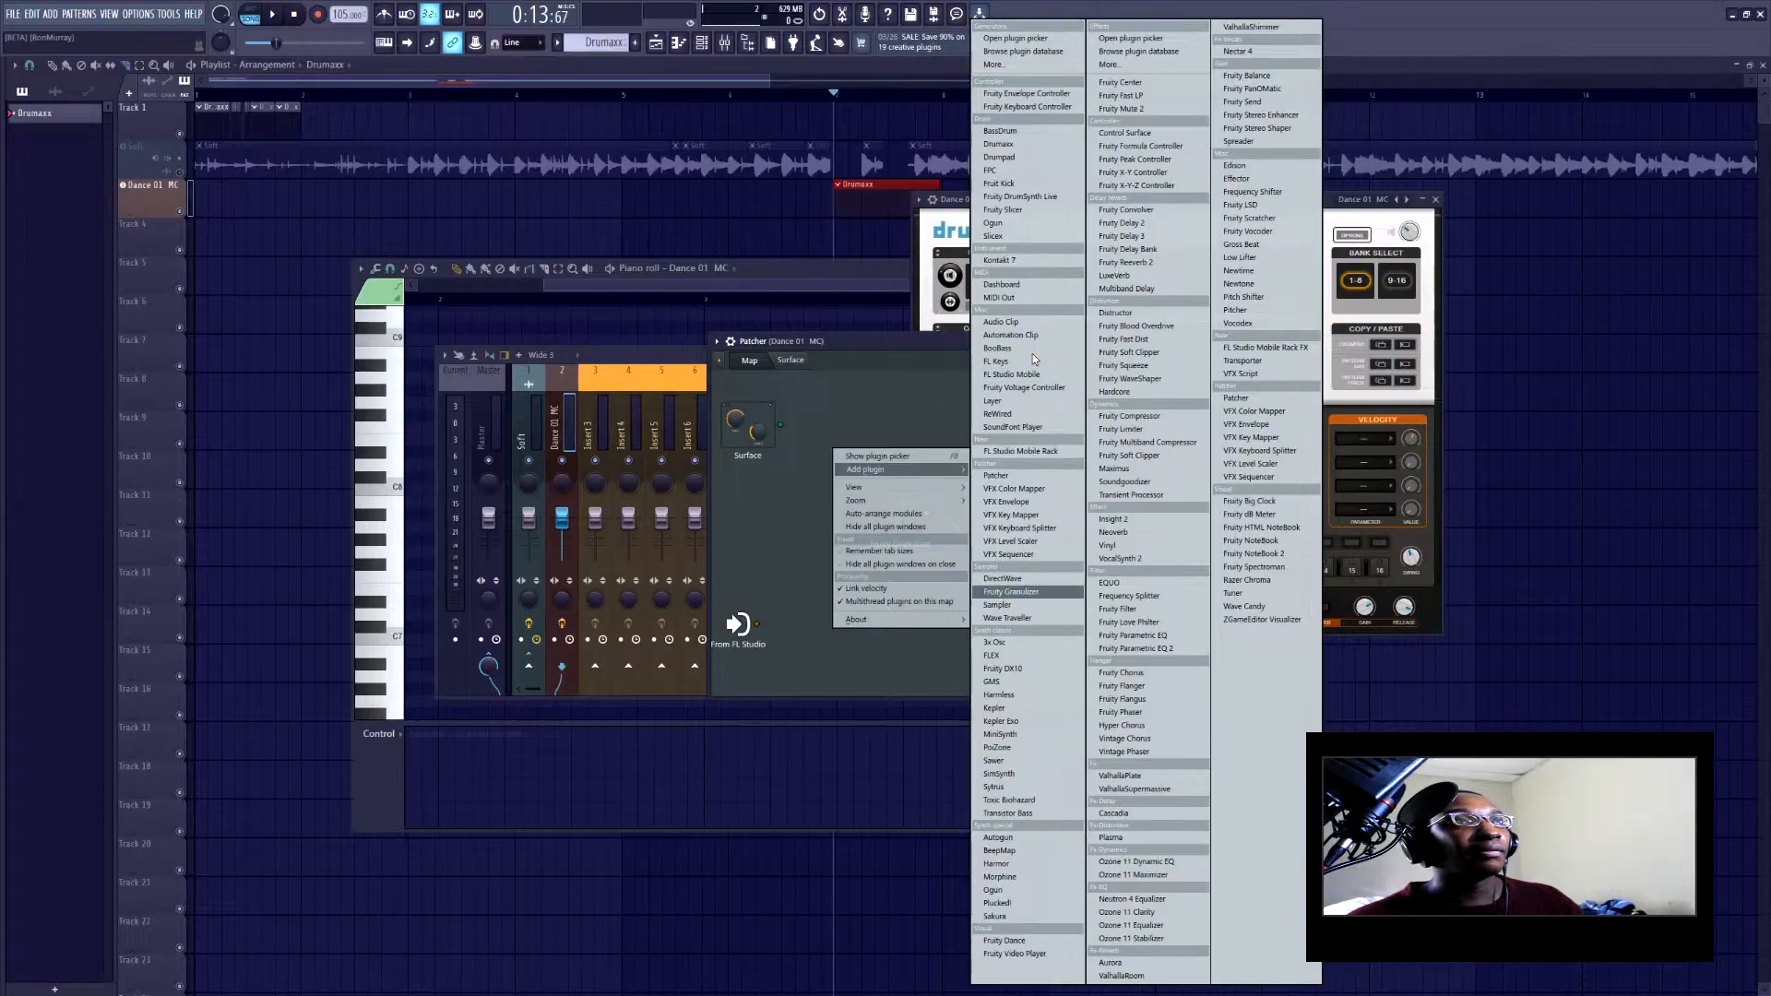
{"action": "key", "text": "f"}
{"action": "key", "text": "f"}
{"action": "key", "text": "f"}
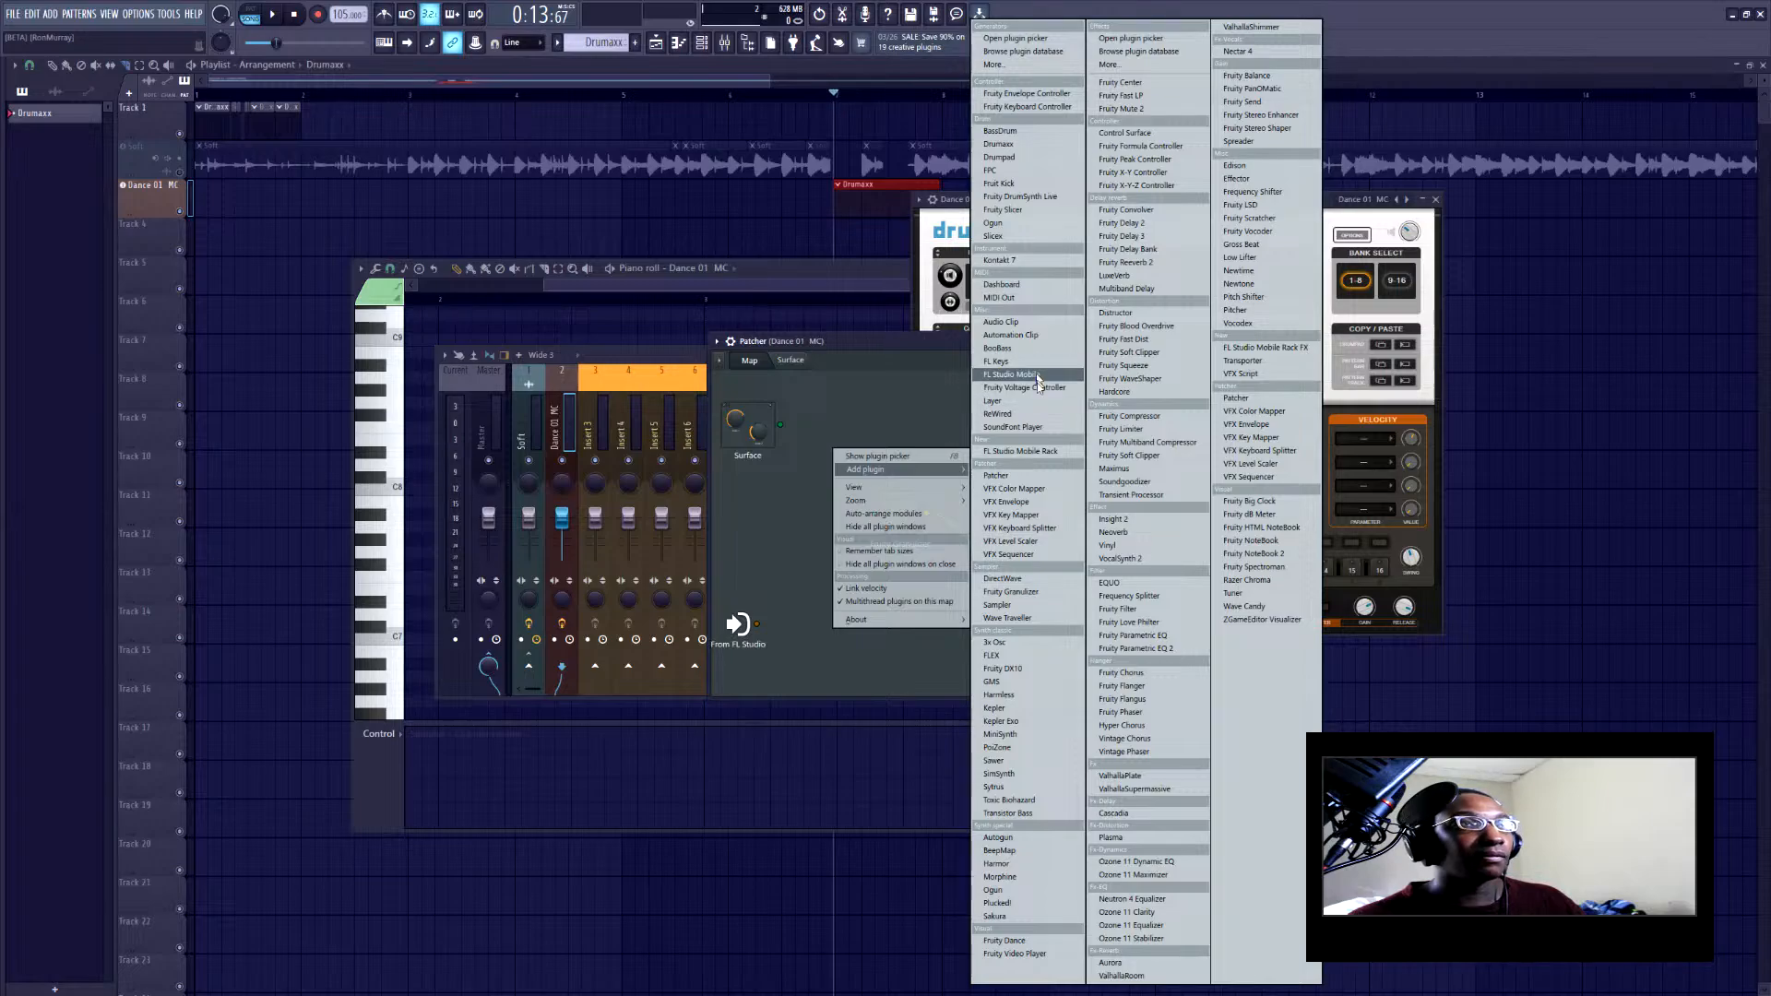
{"action": "key", "text": "f"}
{"action": "key", "text": "f"}
{"action": "key", "text": "f"}
{"action": "key", "text": "f"}
{"action": "key", "text": "f"}
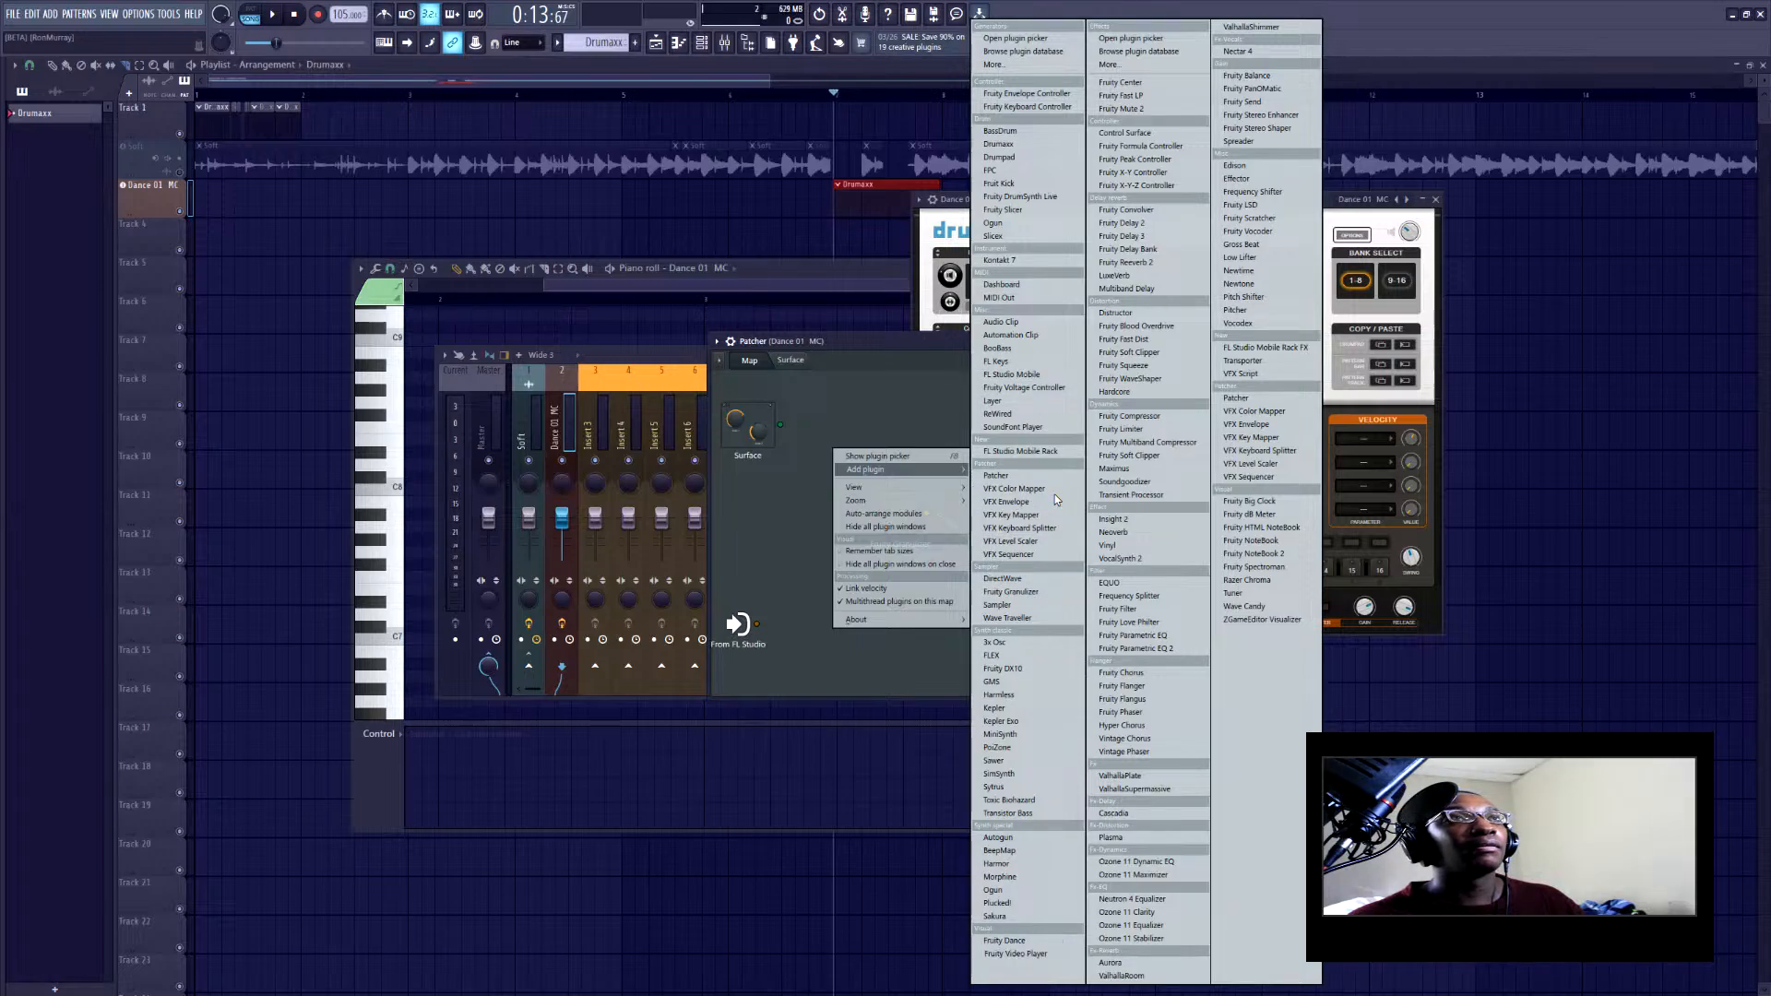
{"action": "key", "text": "f"}
{"action": "key", "text": "f"}
{"action": "key", "text": "f"}
{"action": "key", "text": "f"}
{"action": "key", "text": "f"}
{"action": "key", "text": "f"}
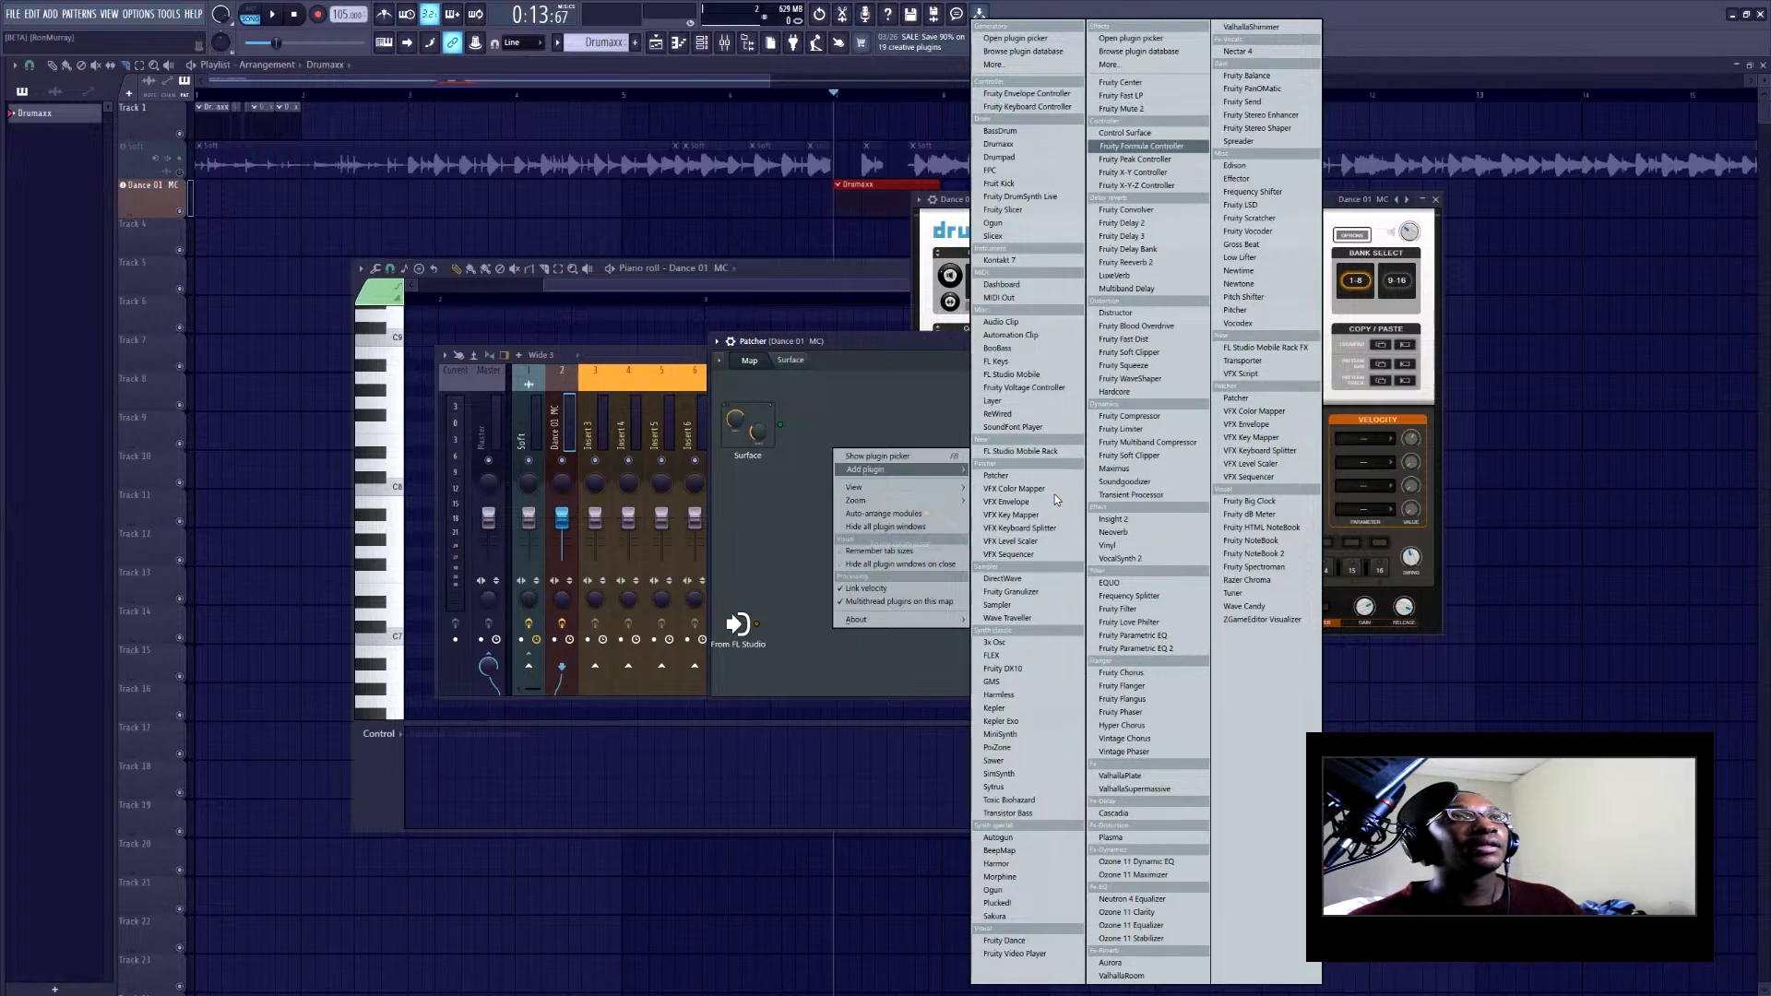
{"action": "key", "text": "f"}
{"action": "key", "text": "f"}
{"action": "key", "text": "f"}
{"action": "key", "text": "f"}
{"action": "key", "text": "f"}
{"action": "key", "text": "f"}
{"action": "key", "text": "f"}
{"action": "key", "text": "f"}
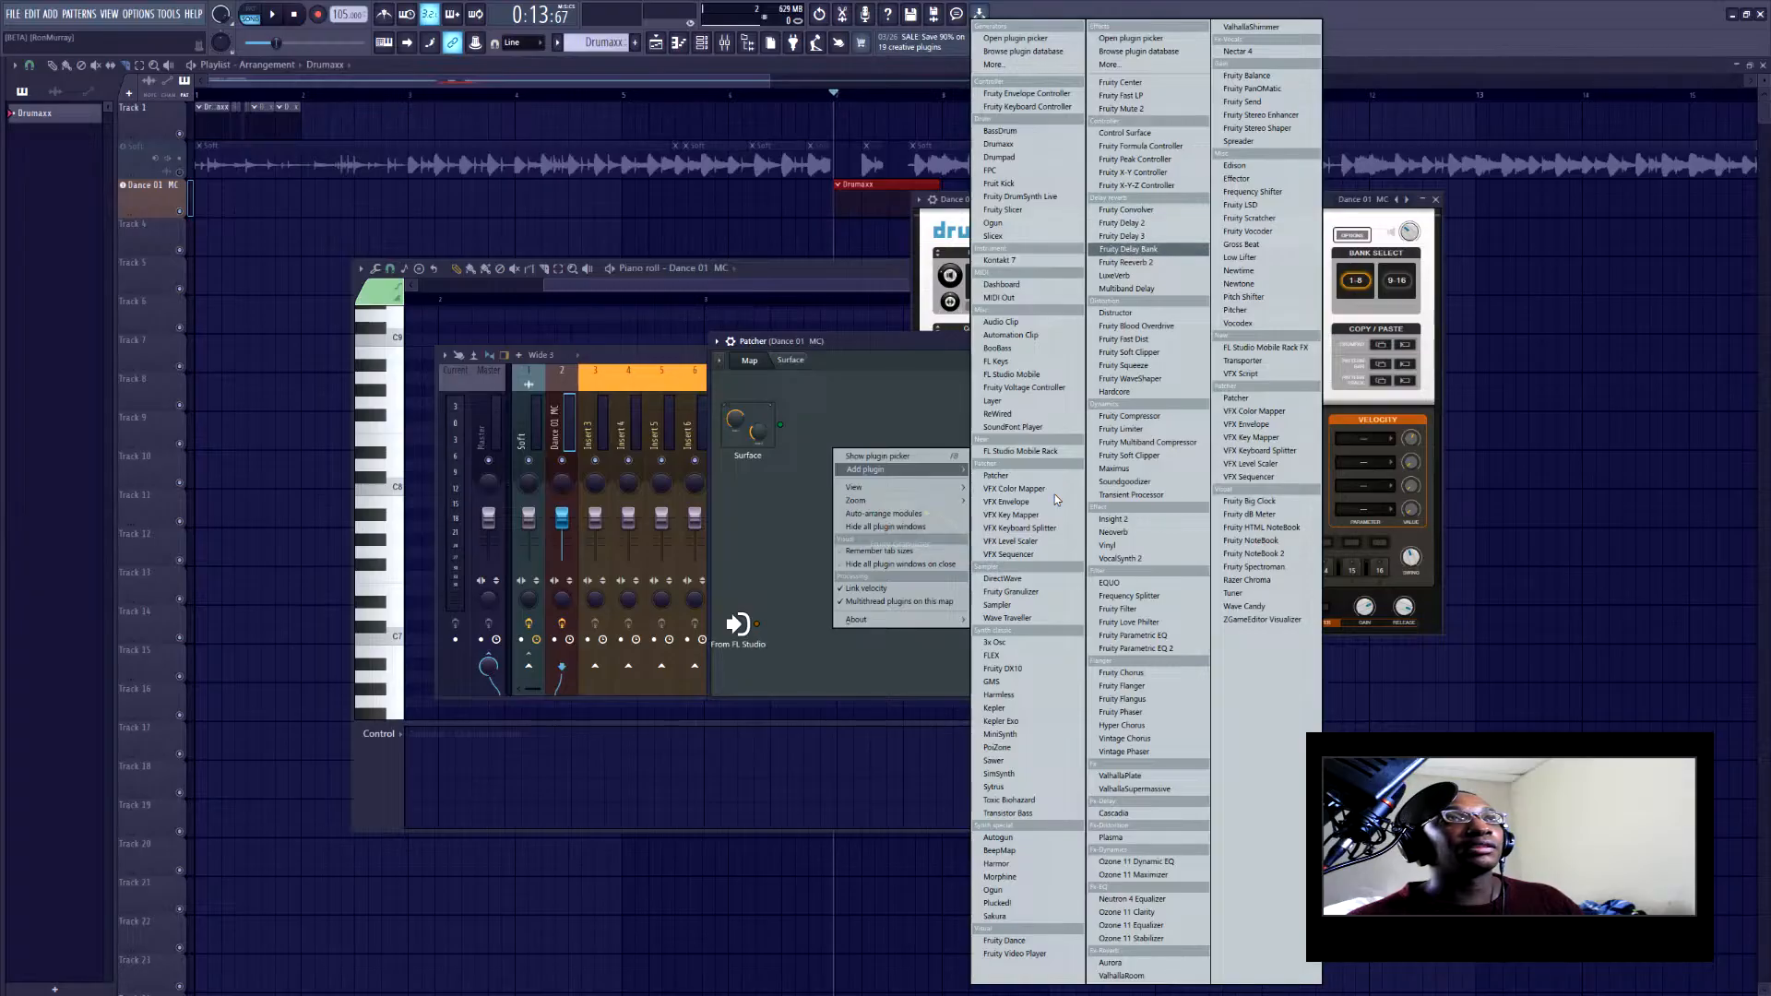
{"action": "key", "text": "f"}
{"action": "key", "text": "f"}
{"action": "key", "text": "f"}
{"action": "key", "text": "f"}
{"action": "key", "text": "f"}
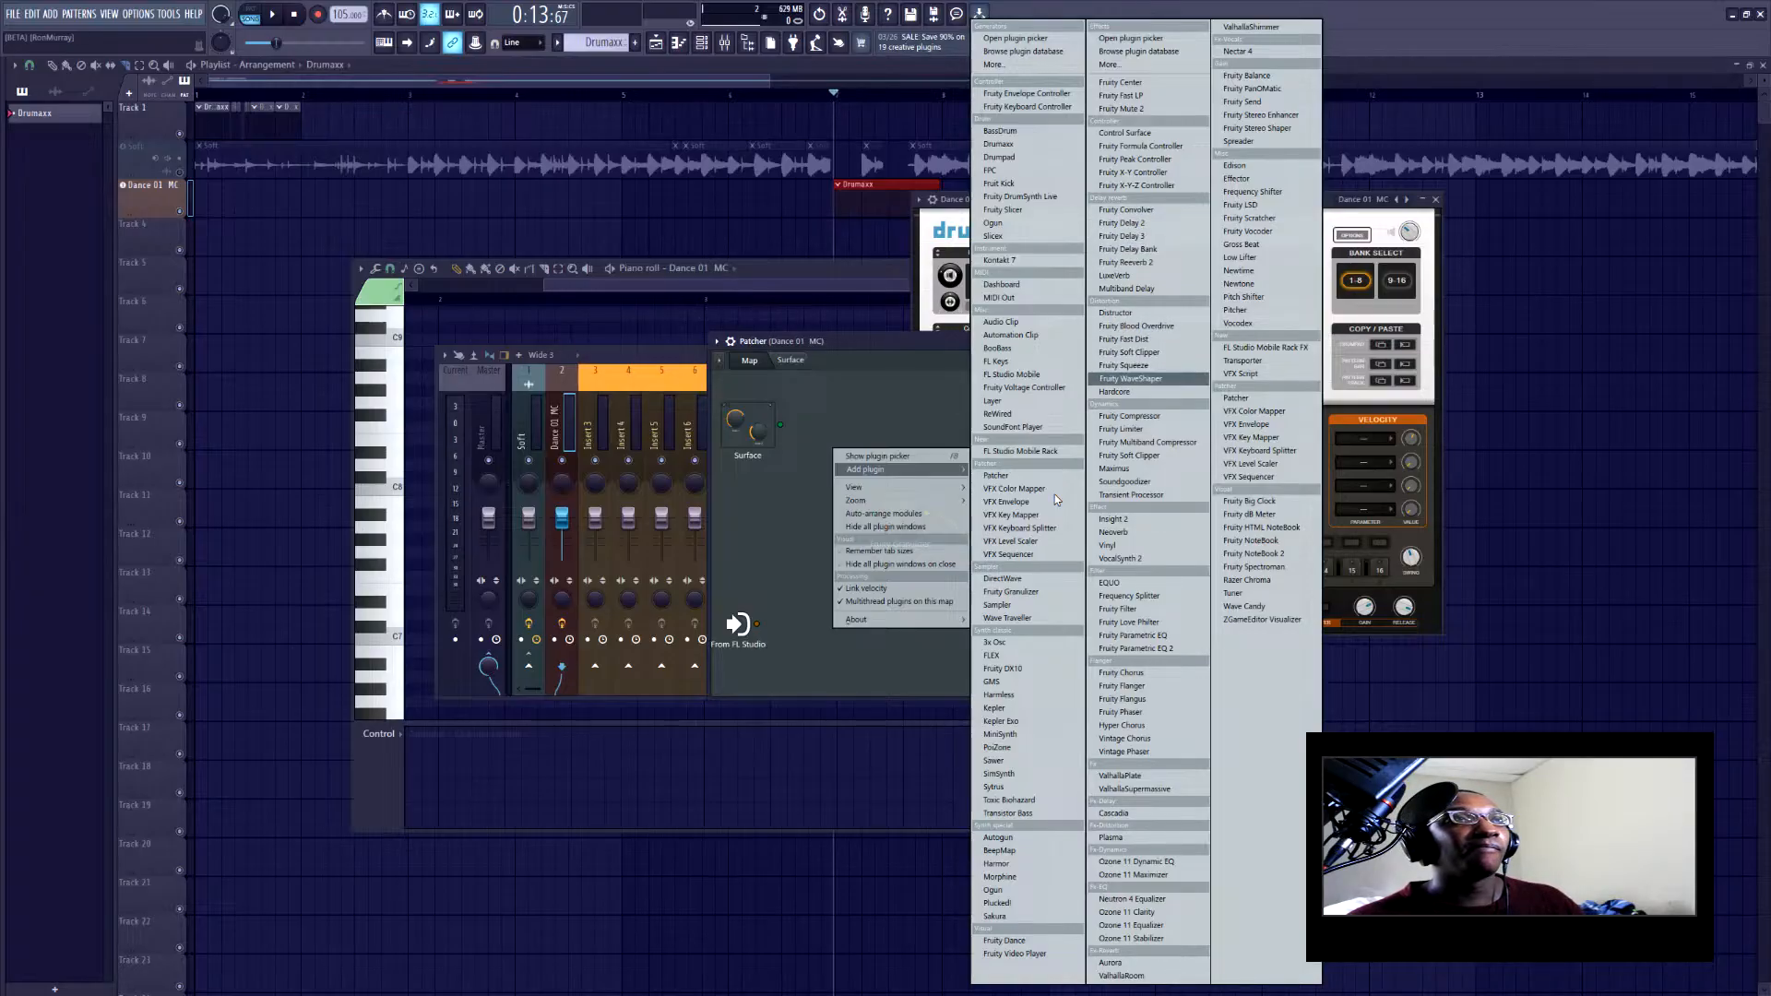
{"action": "key", "text": "f"}
{"action": "key", "text": "f"}
{"action": "key", "text": "f"}
{"action": "key", "text": "f"}
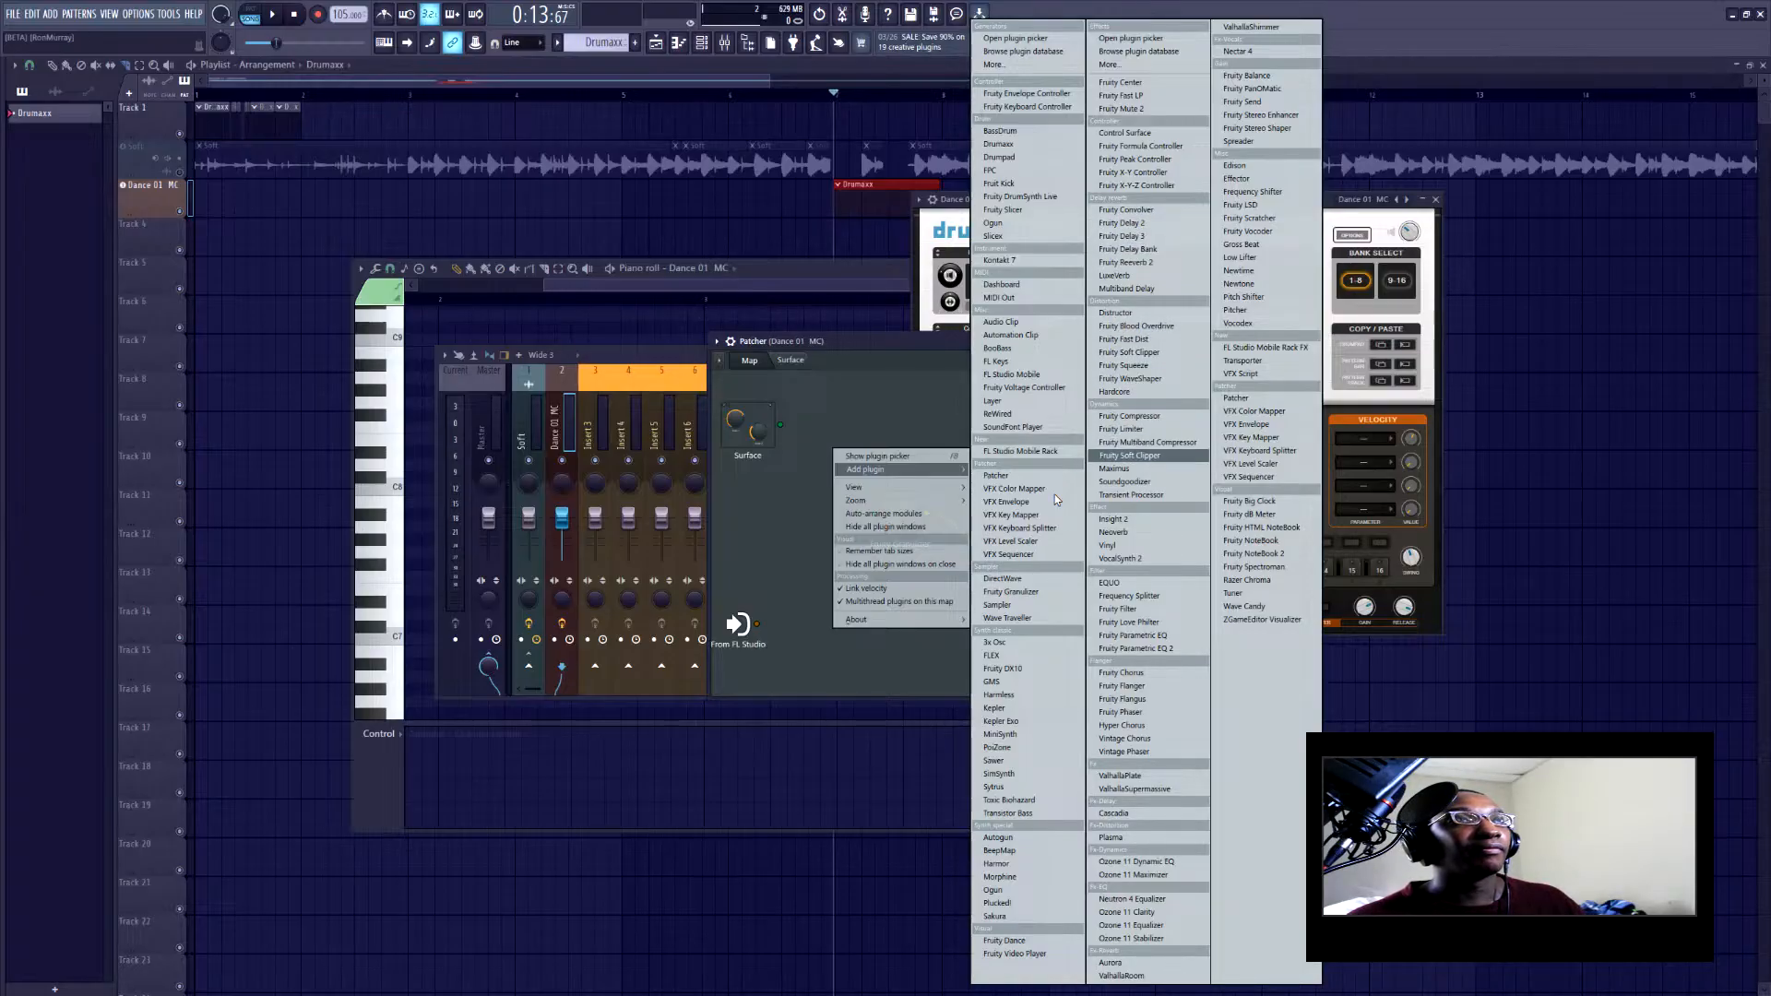
{"action": "key", "text": "f"}
{"action": "key", "text": "f"}
{"action": "key", "text": "f"}
{"action": "key", "text": "f"}
{"action": "key", "text": "f"}
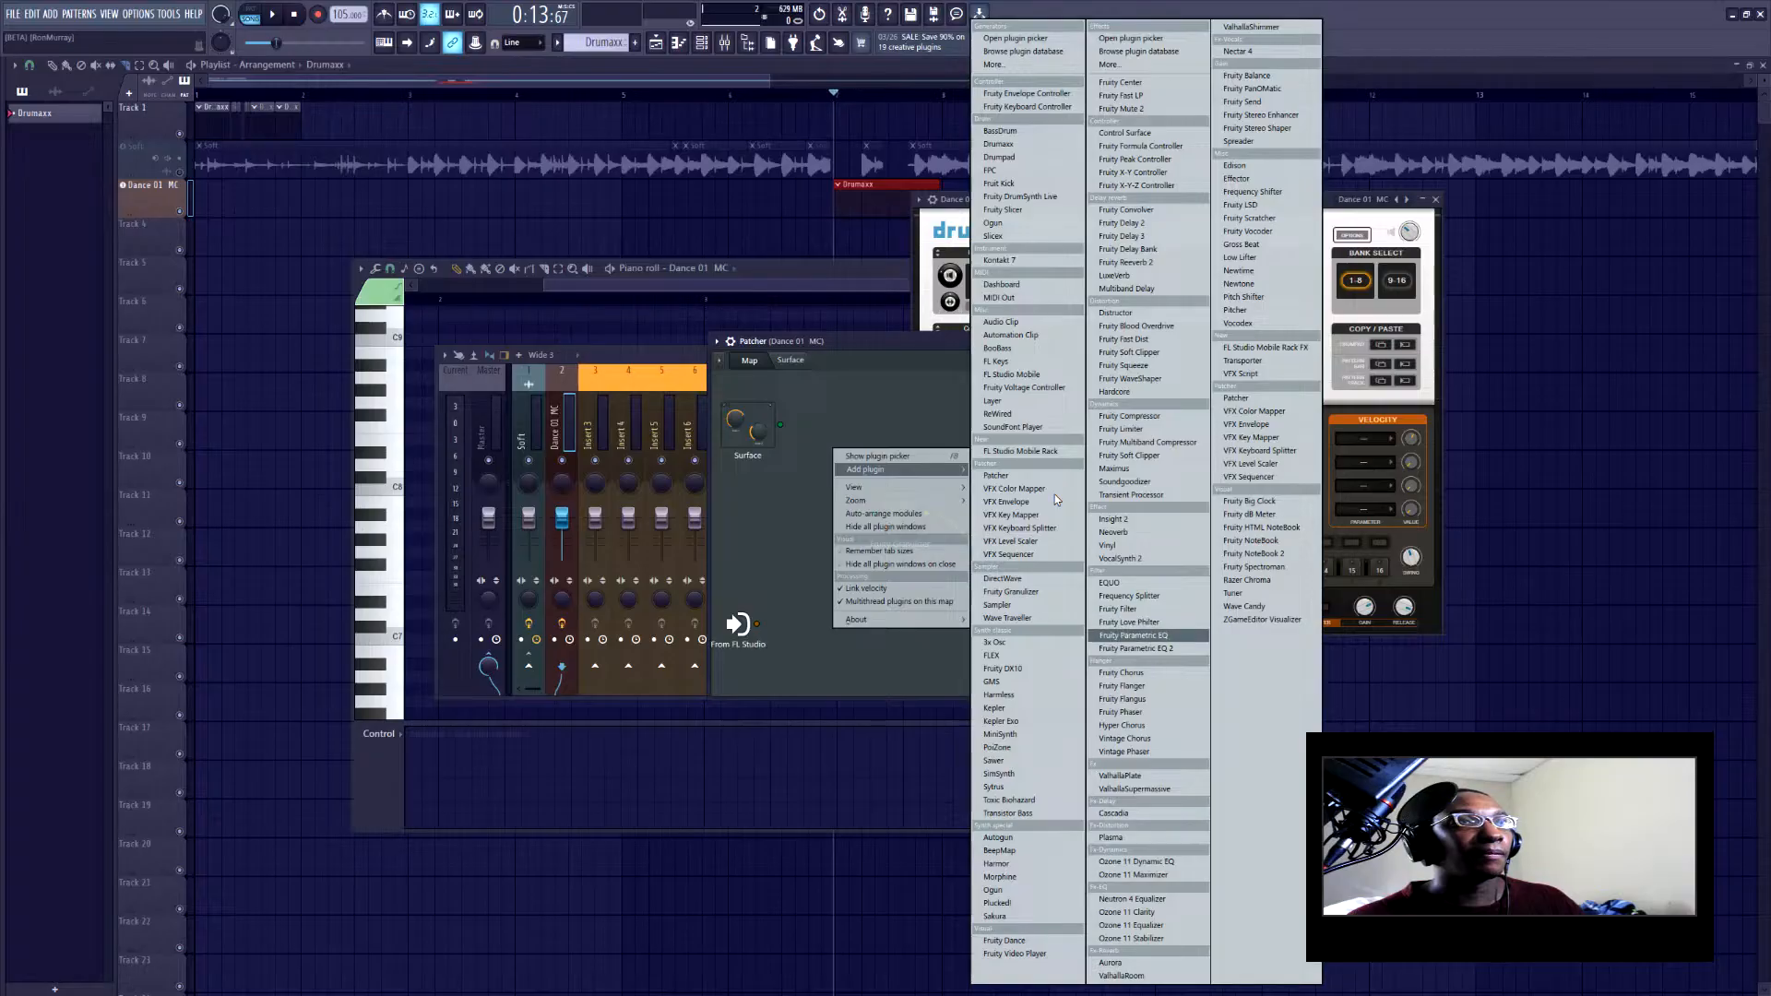
{"action": "key", "text": "f"}
{"action": "key", "text": "f"}
{"action": "key", "text": "f"}
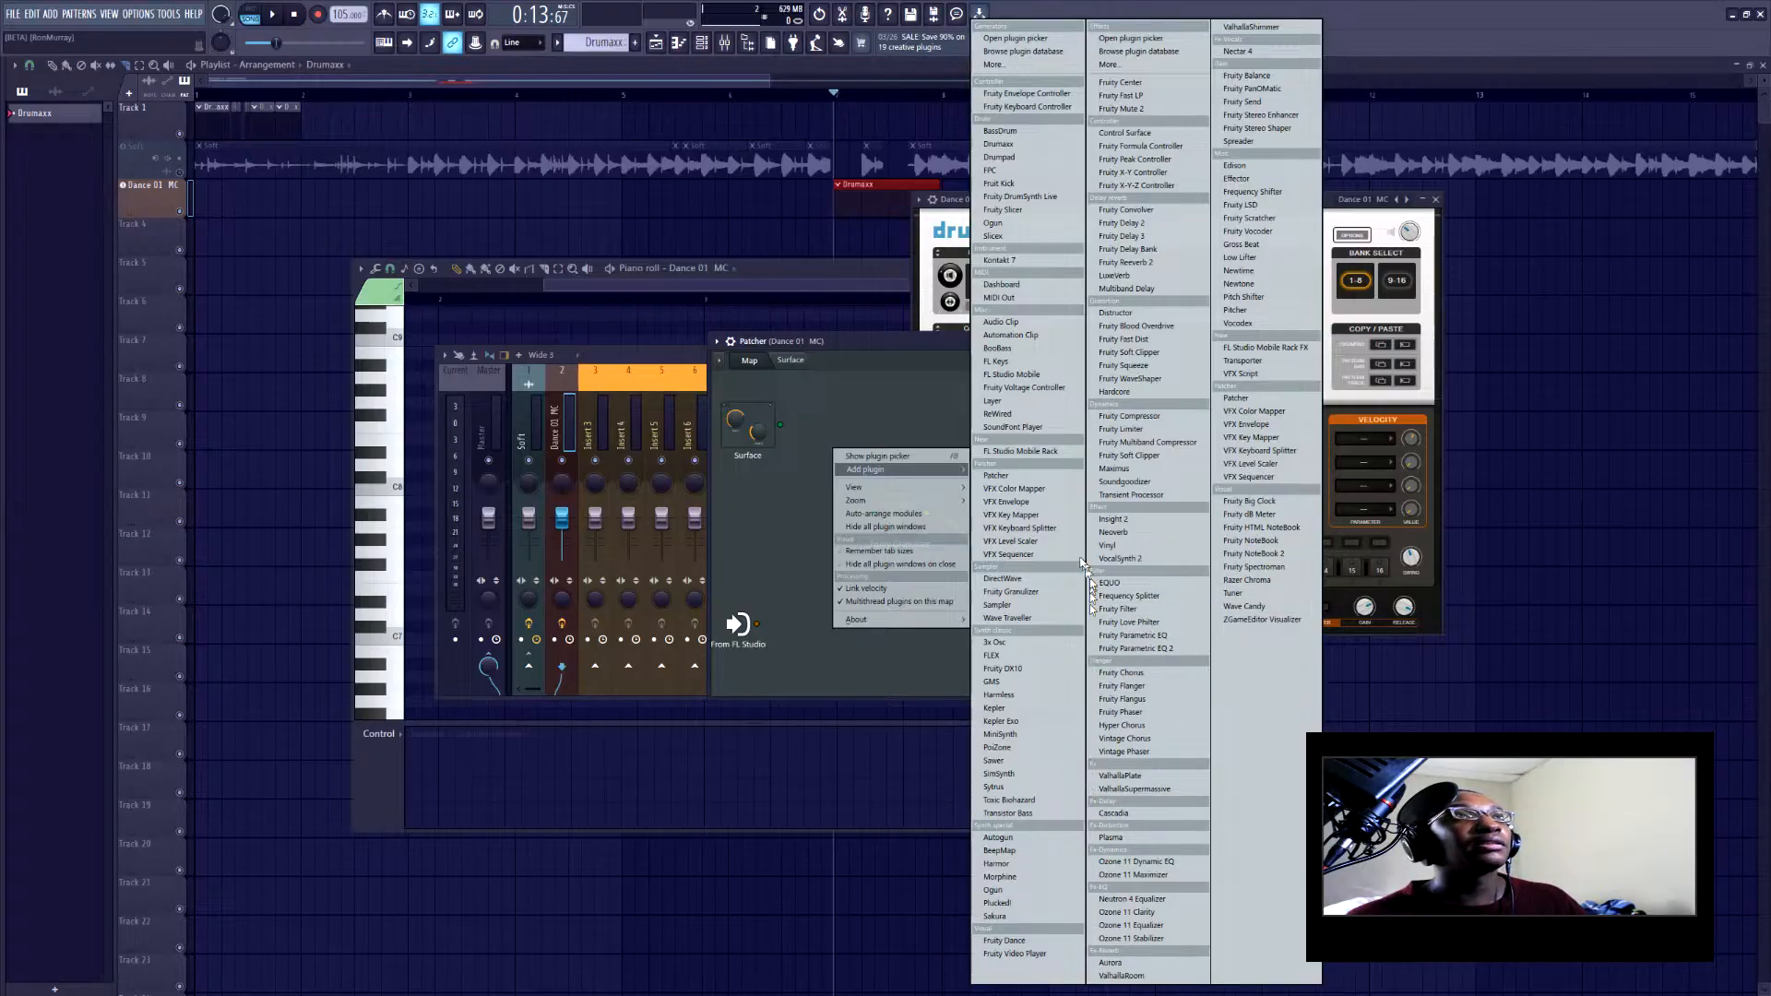
Open the plugin database from the Patcher map, look through the Fruity generators, and enter "fruity" as the browser search
{"action": "left_click", "coordinate": [1026, 53]}
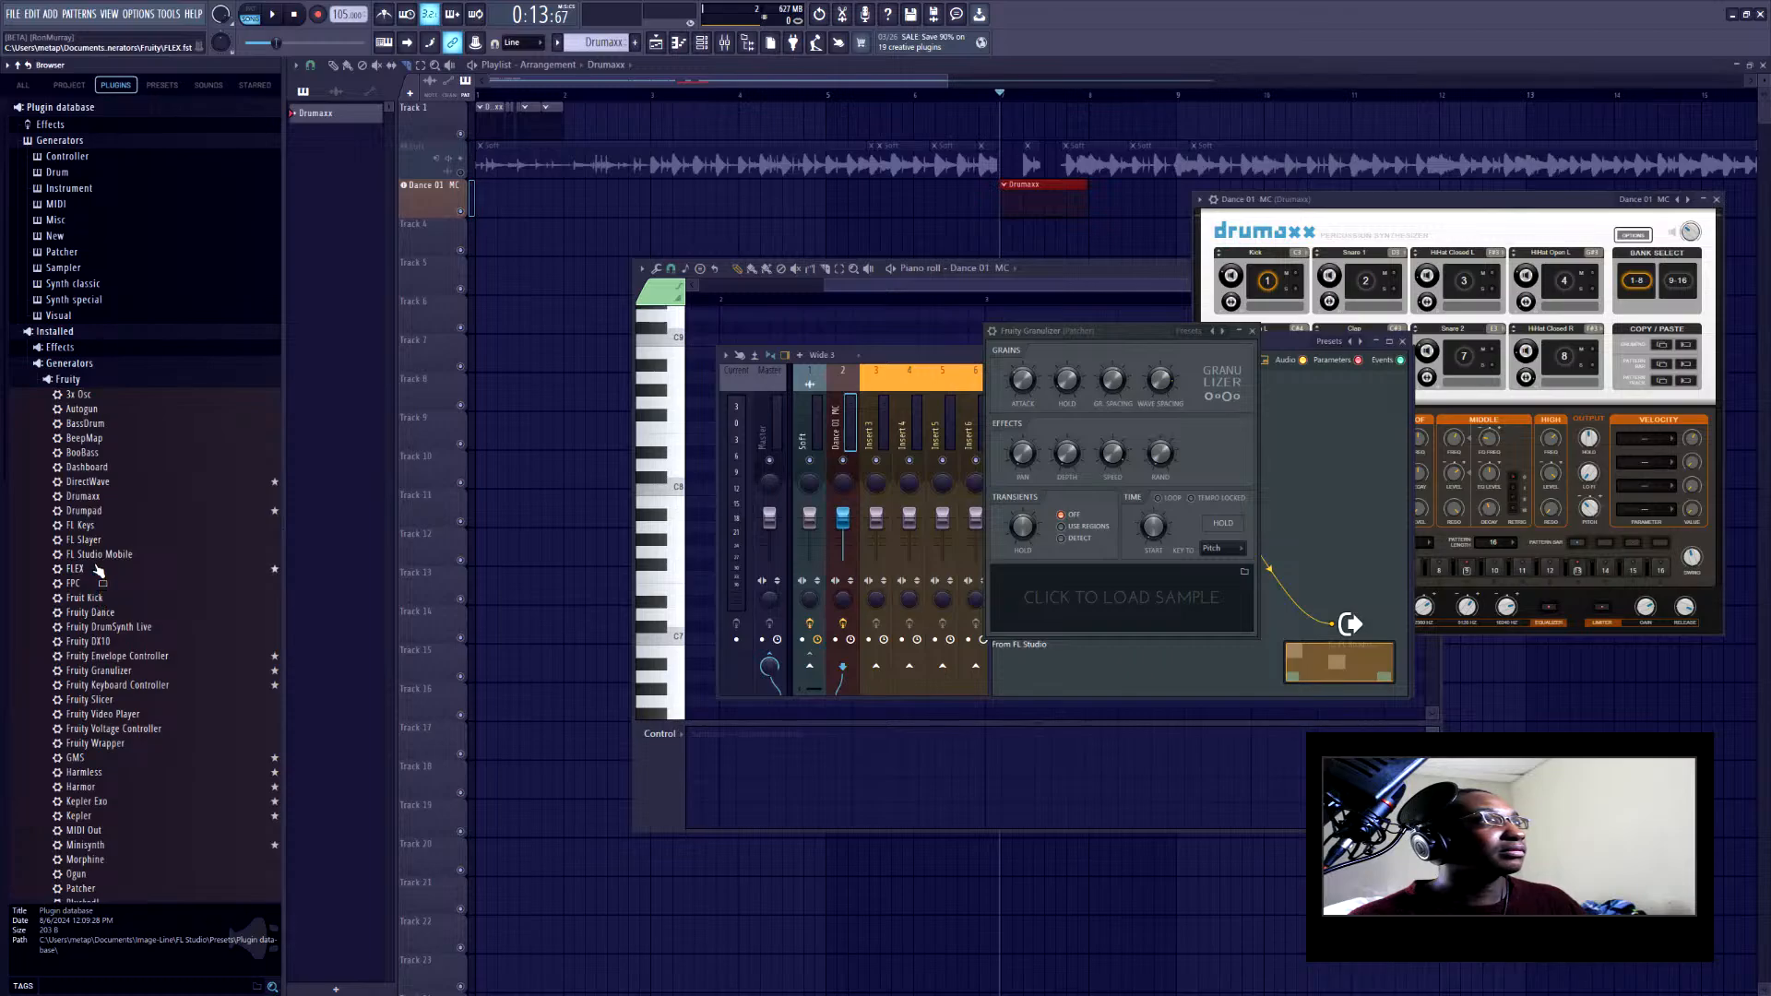
{"action": "scroll", "coordinate": [98, 571], "scroll_direction": "down", "scroll_amount": 4}
{"action": "scroll", "coordinate": [100, 563], "scroll_direction": "up", "scroll_amount": 2}
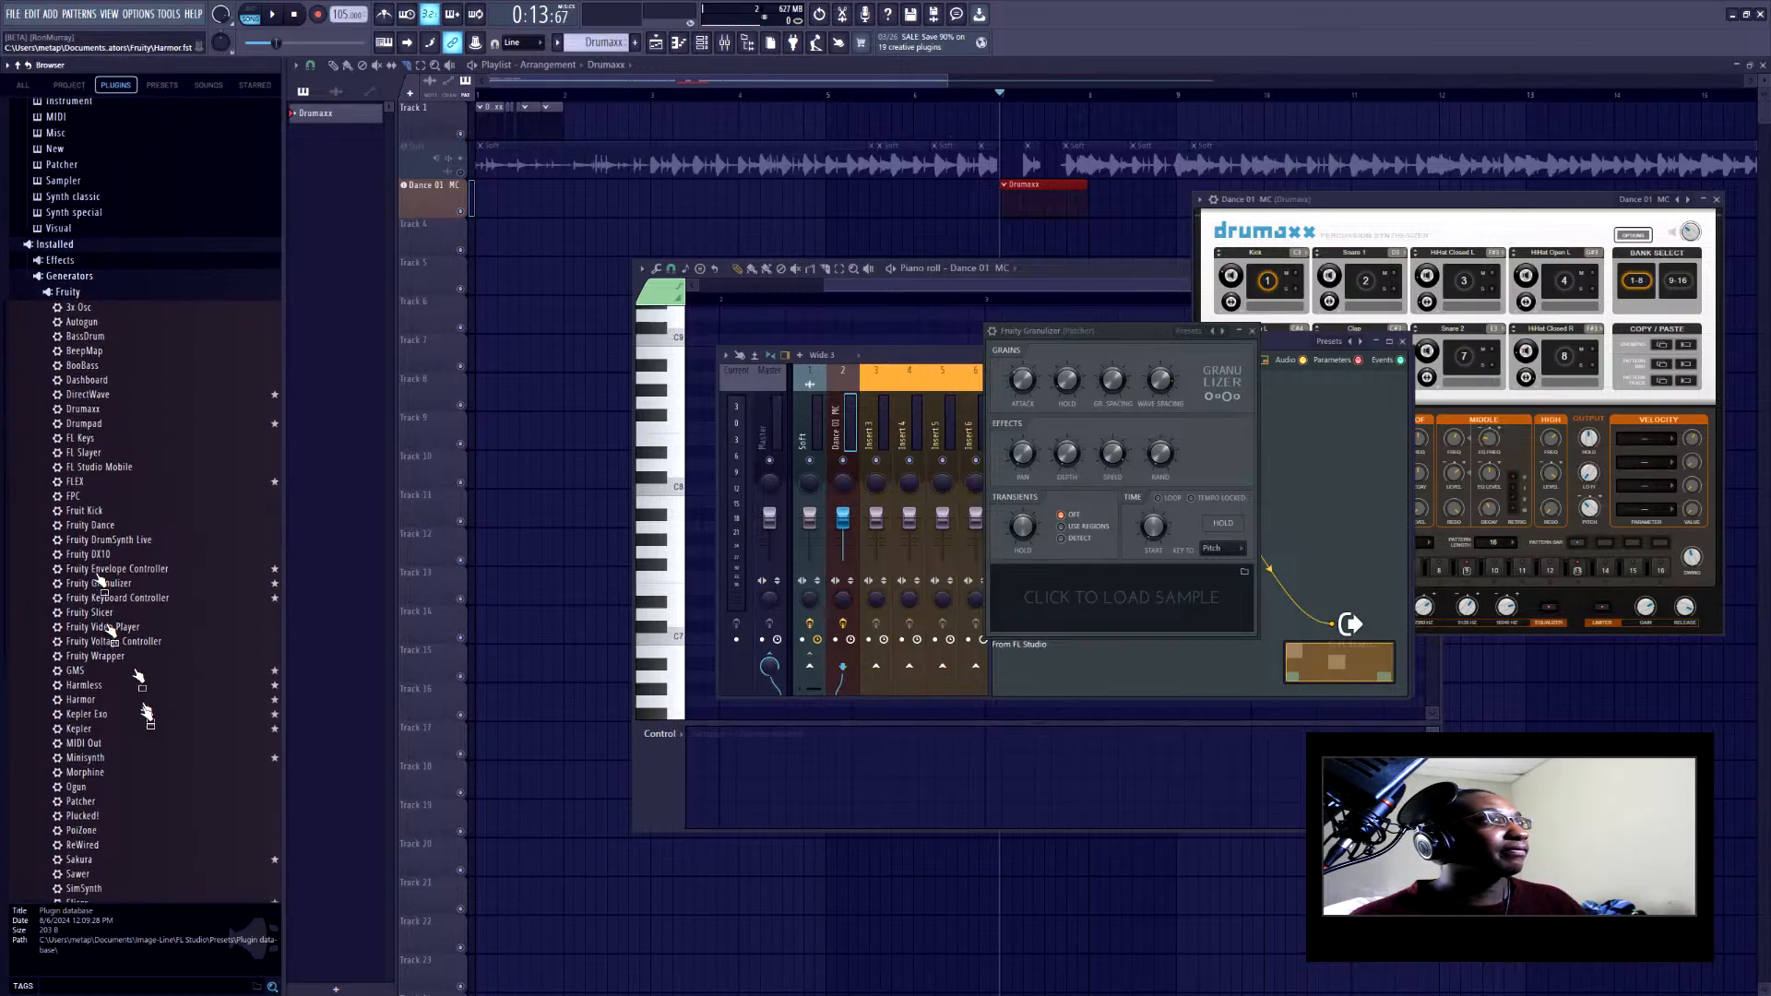
{"action": "left_click", "coordinate": [72, 986]}
{"action": "type", "text": "fruit"}
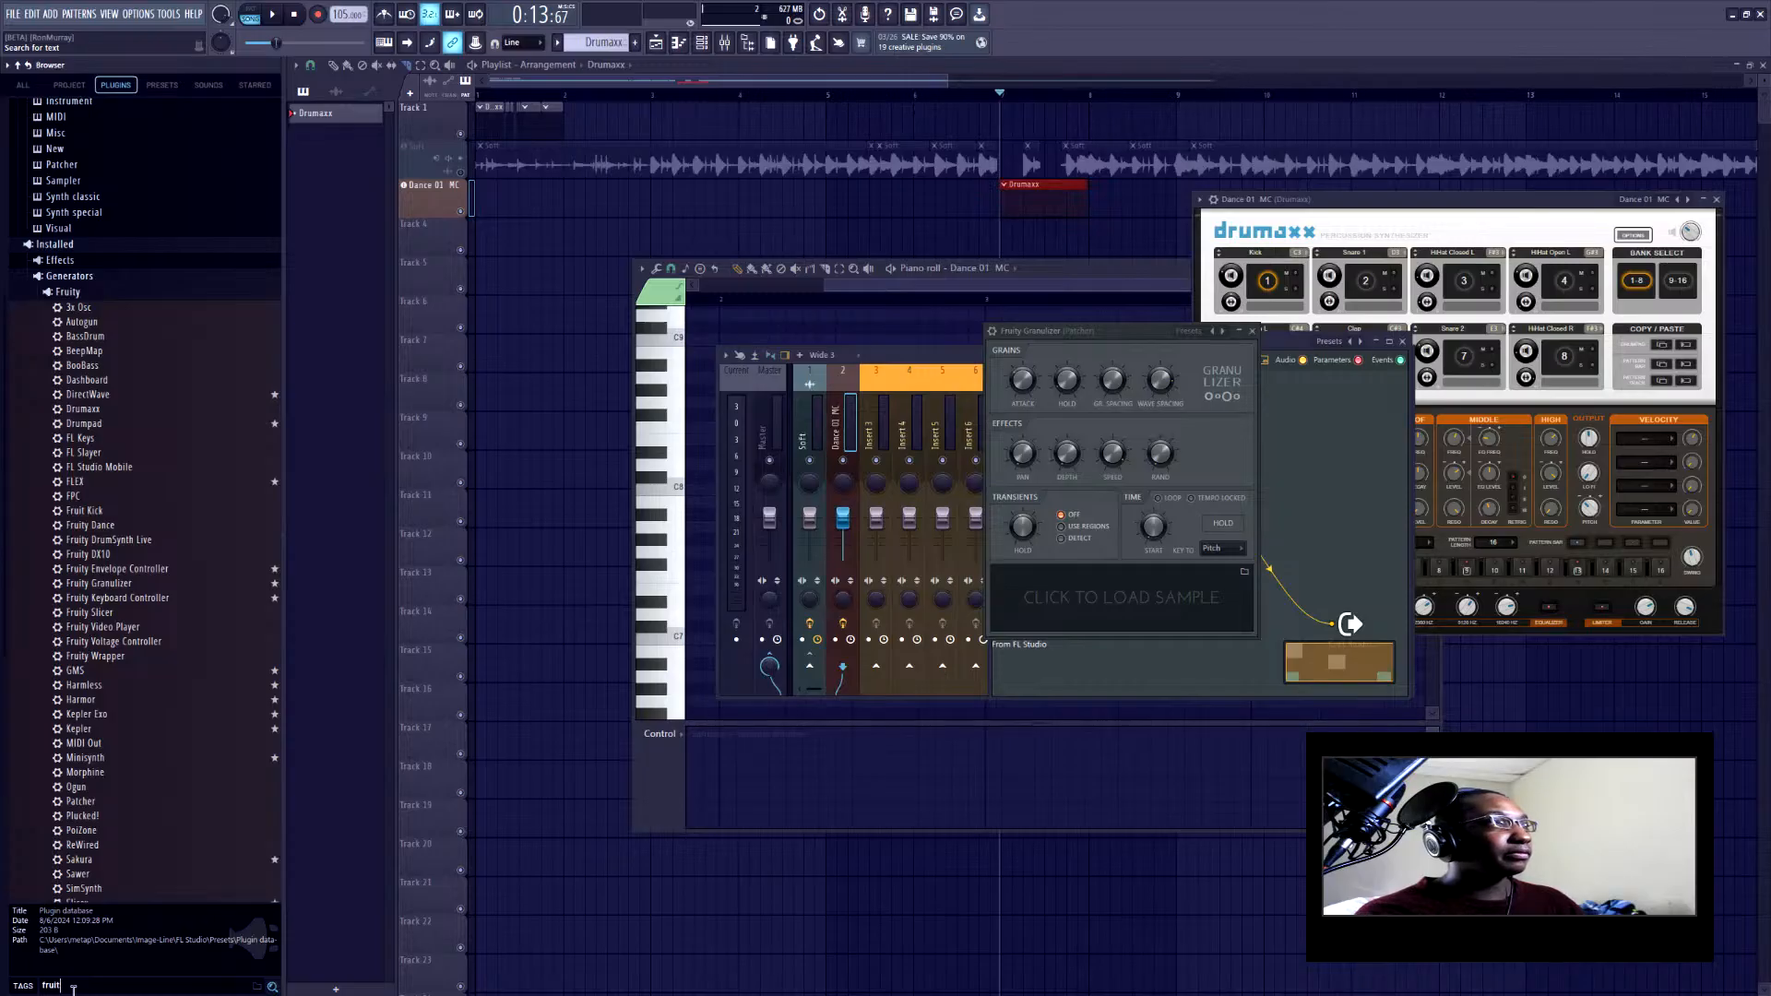
{"action": "type", "text": "y"}
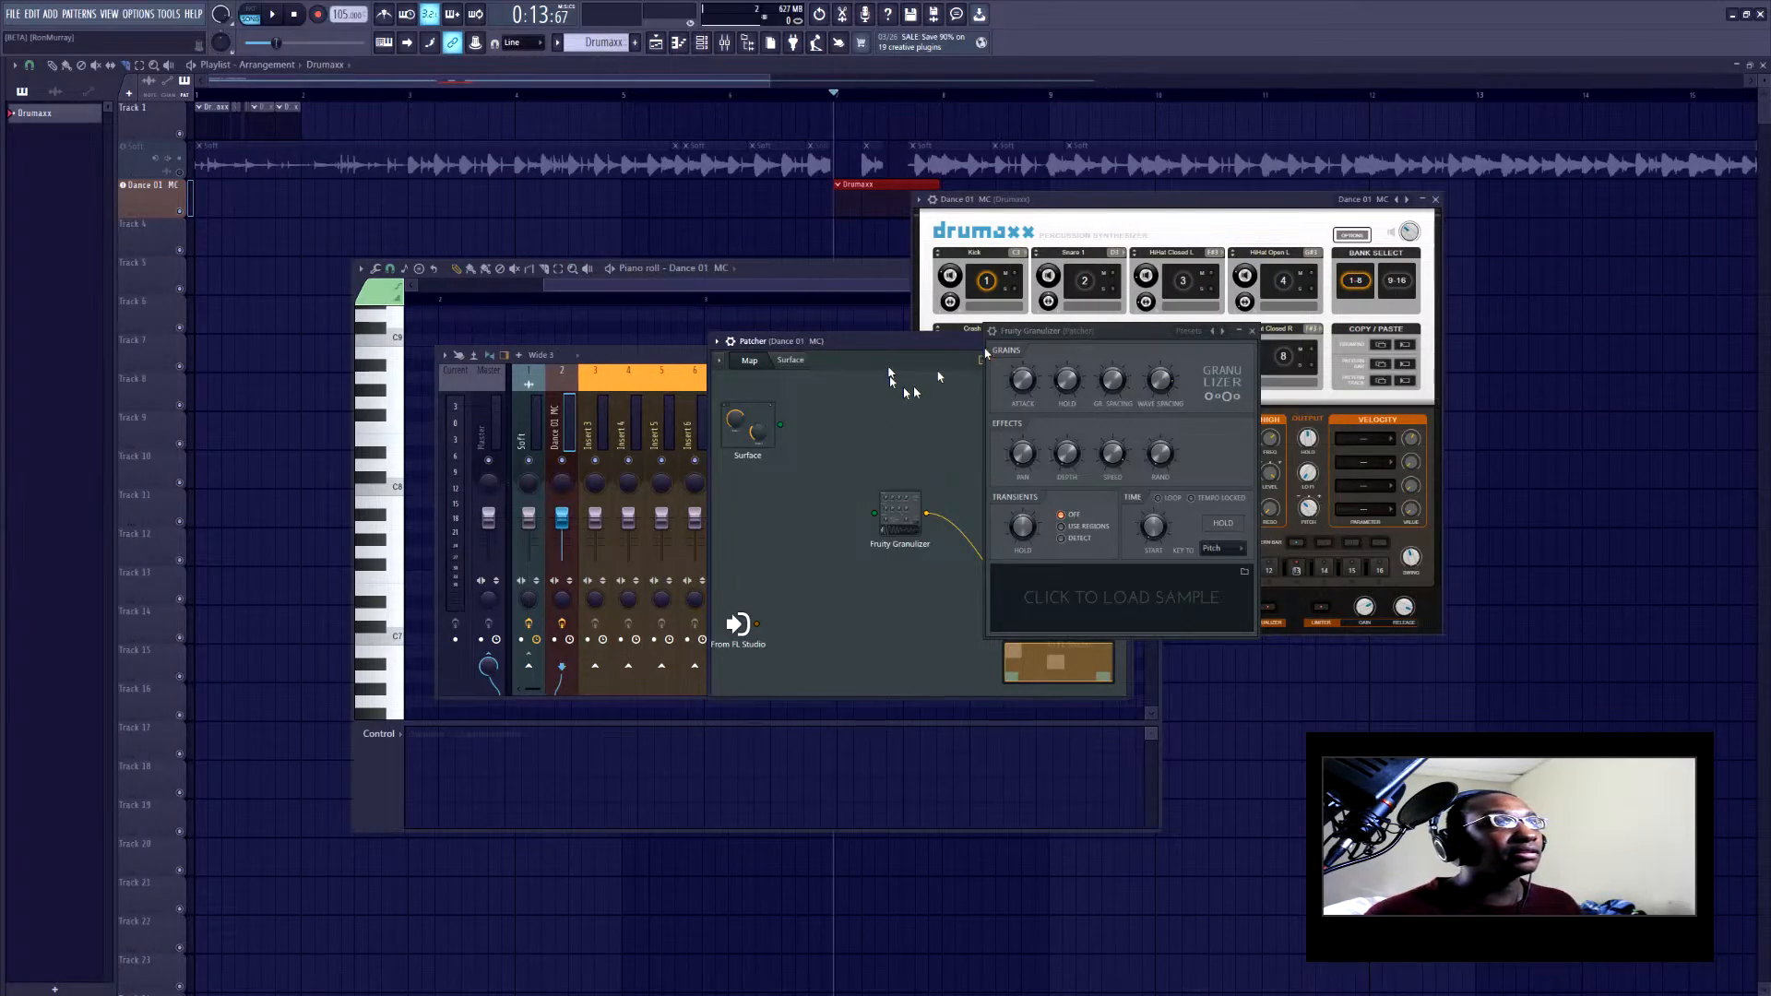
Reposition the Patcher window over the mixer, add Fruity Slicer from the plugin database to its map, and move the slicer's editor up
{"action": "left_click_drag", "start_coordinate": [913, 388], "coordinate": [784, 377]}
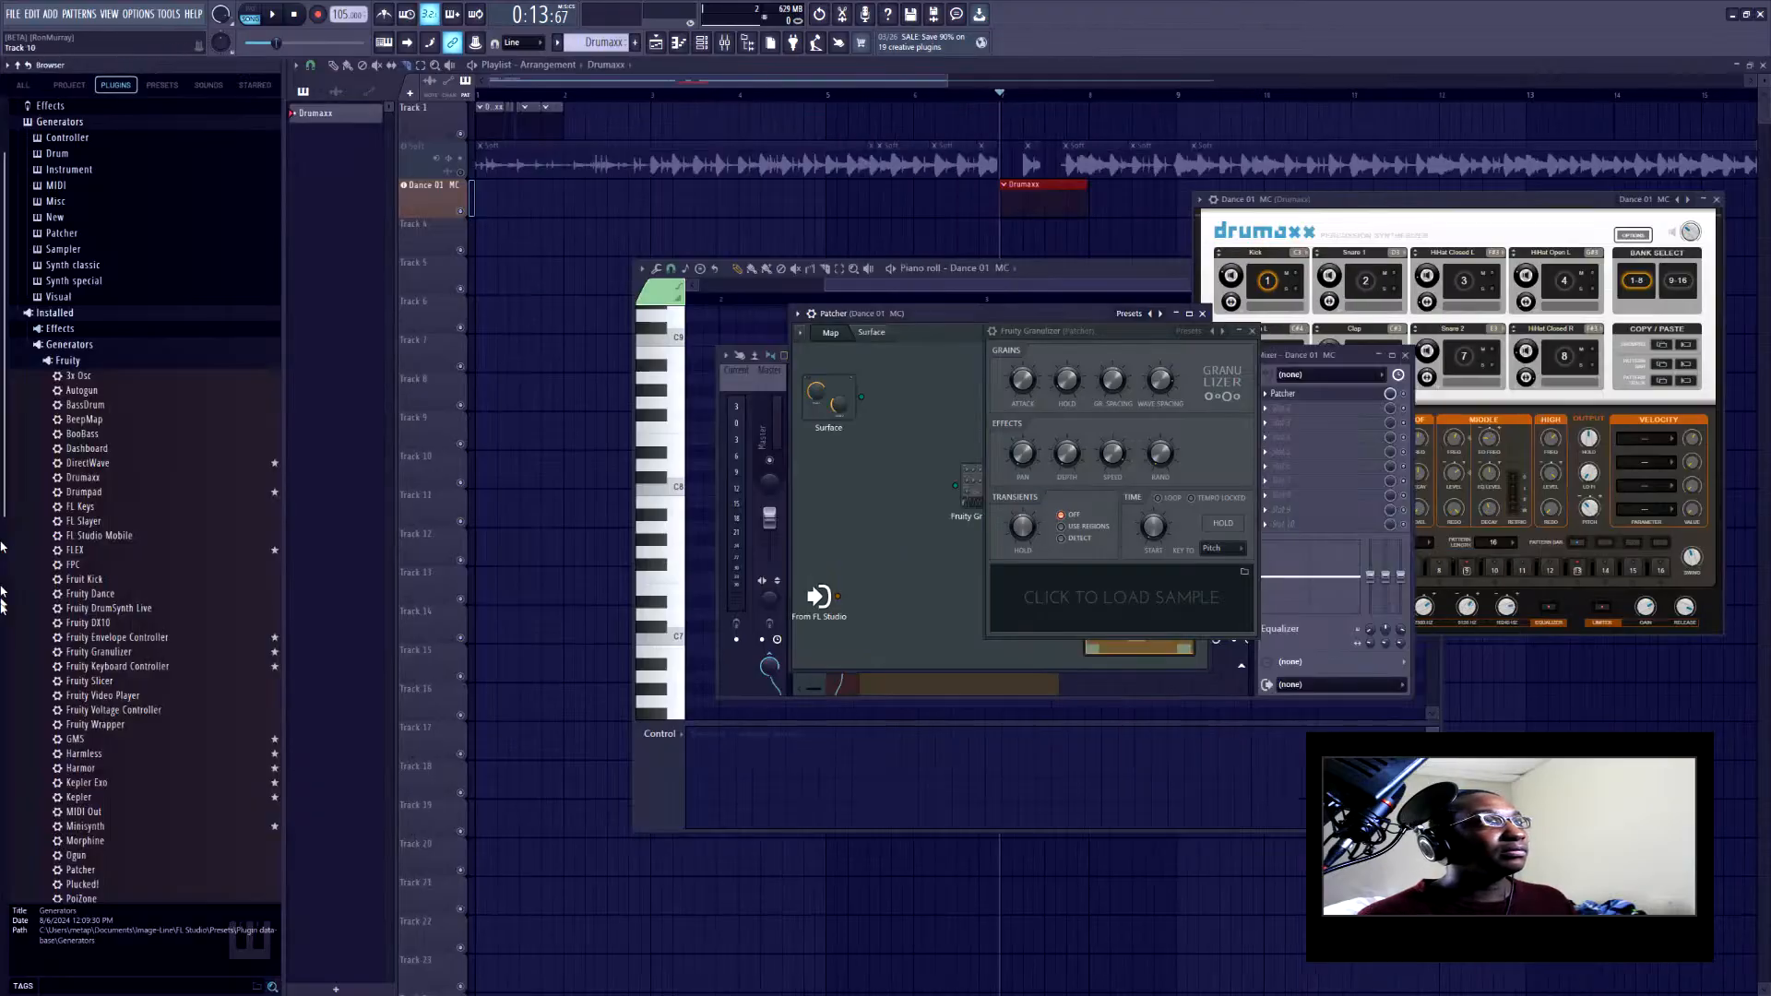
{"action": "left_click_drag", "start_coordinate": [89, 681], "coordinate": [752, 426]}
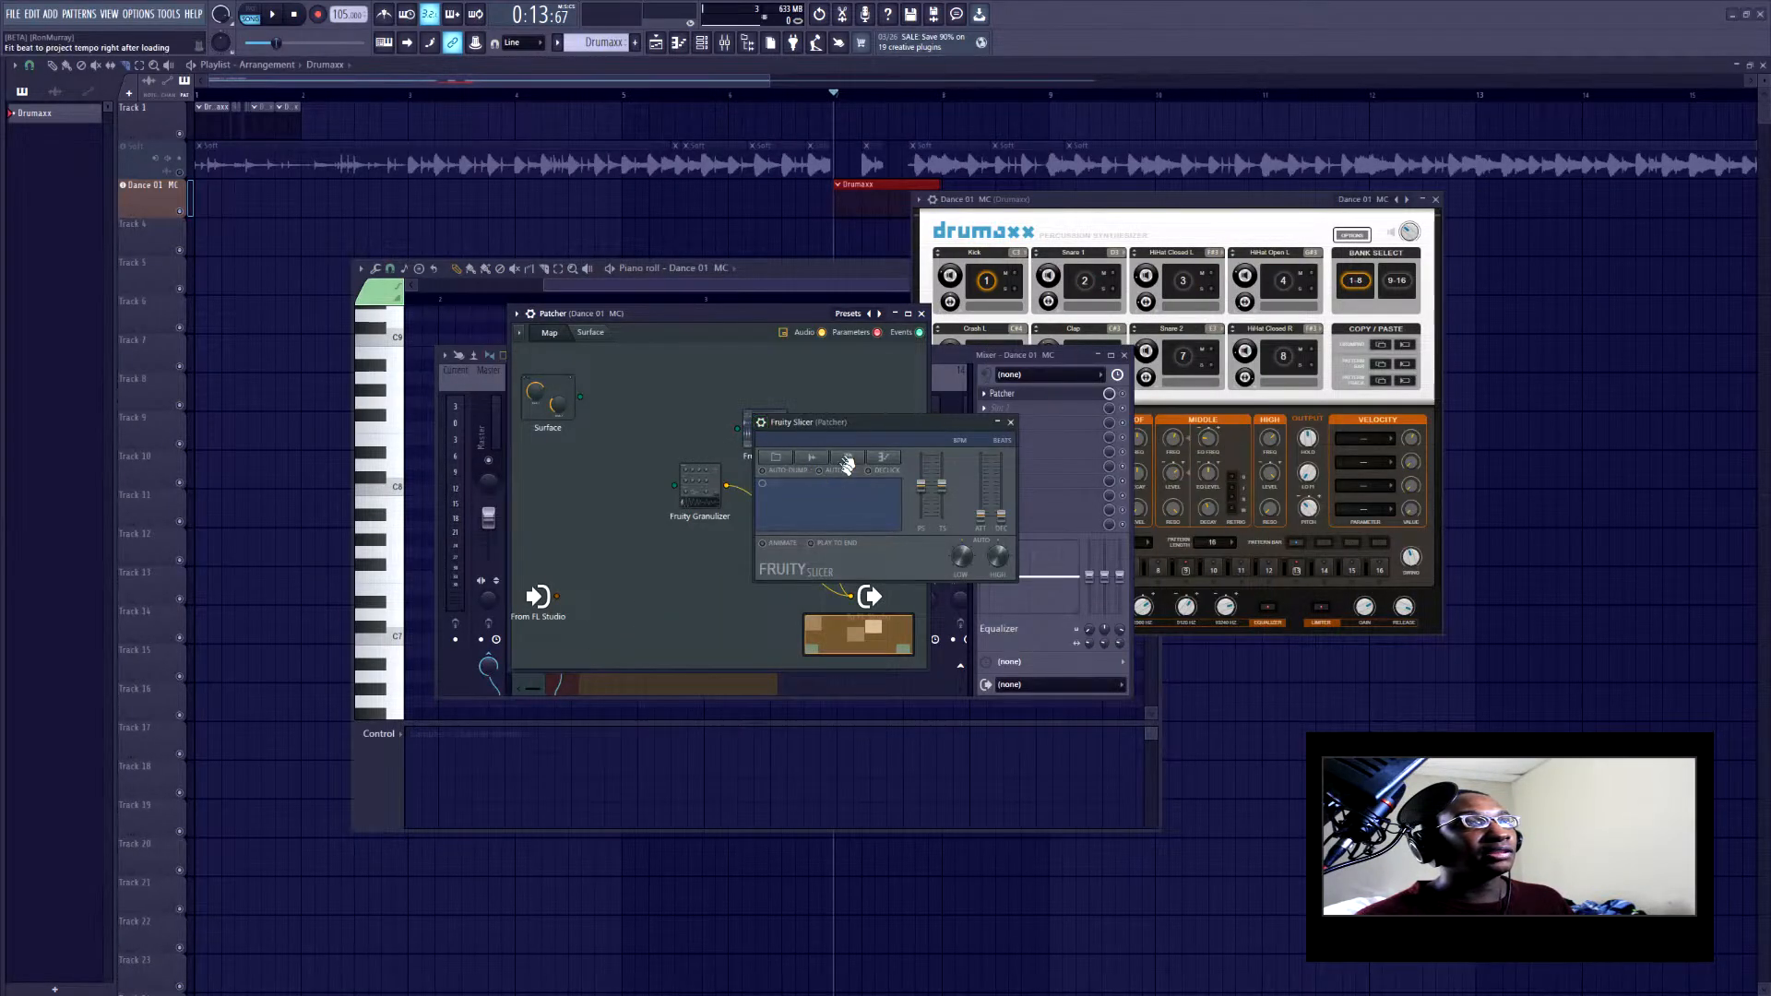
{"action": "left_click_drag", "start_coordinate": [858, 427], "coordinate": [841, 350]}
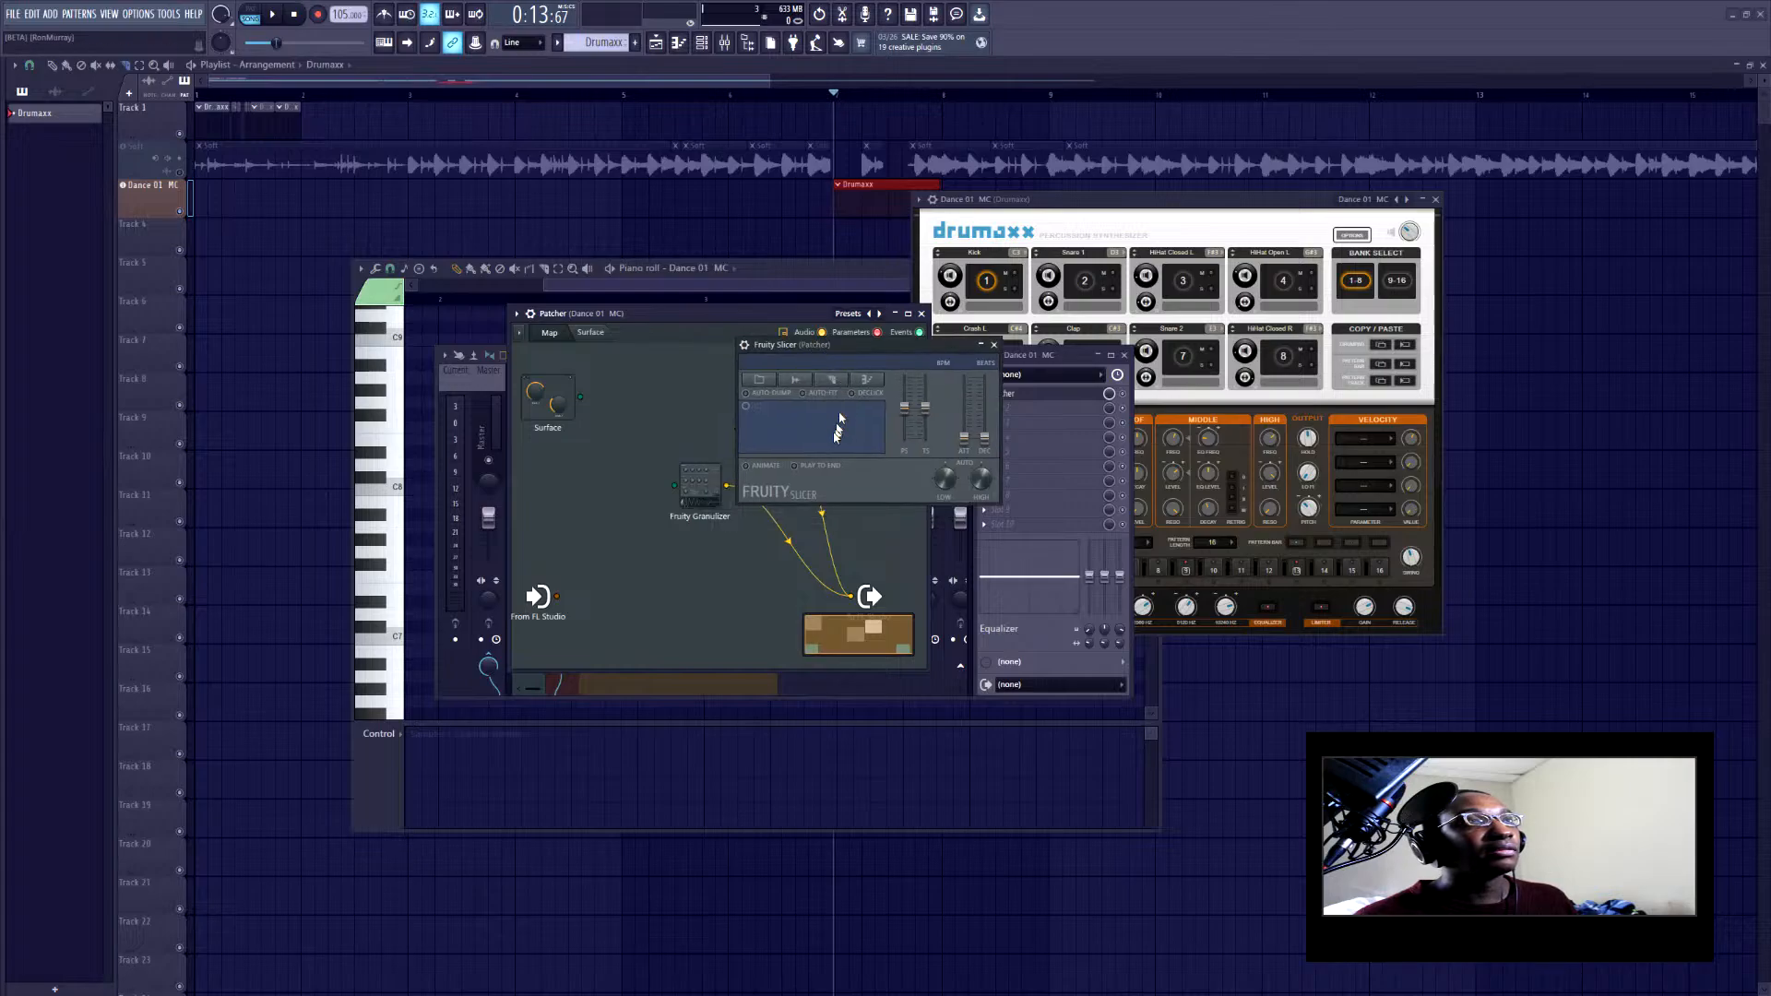
Check Fruity Slicer's sliced beat file dialog and its sample loading options, leaving without loading a file
{"action": "left_click", "coordinate": [776, 384]}
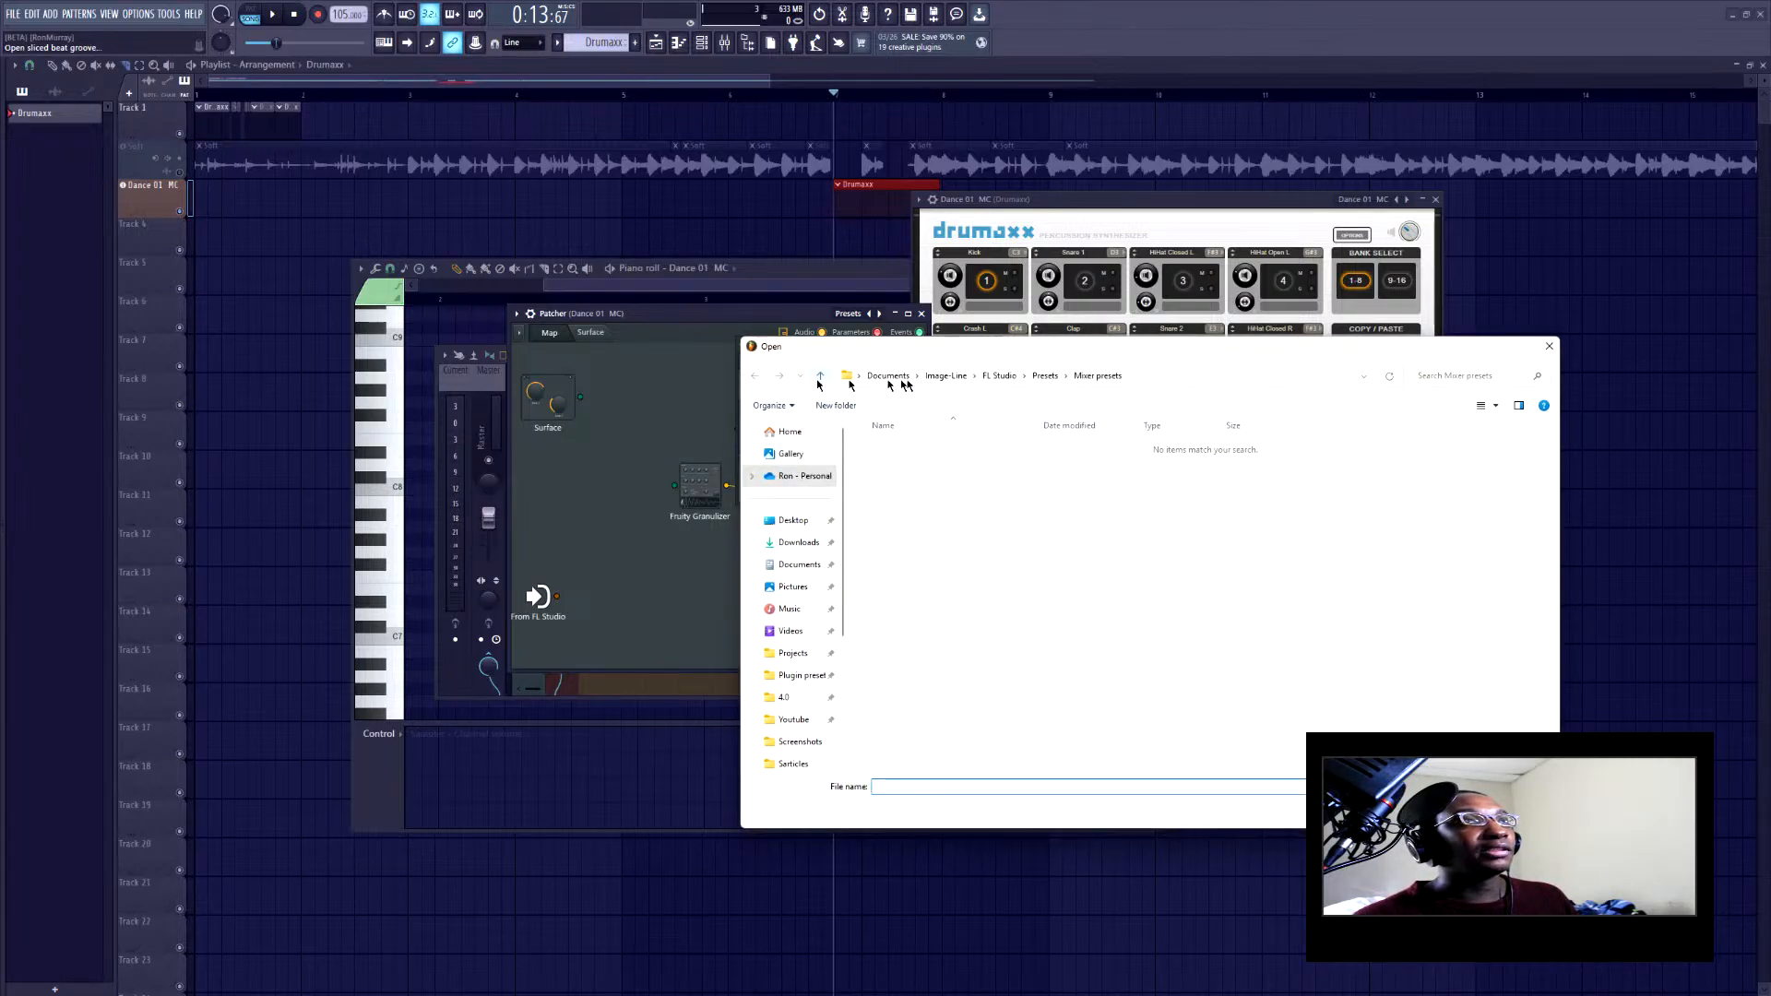
{"action": "left_click", "coordinate": [1549, 344]}
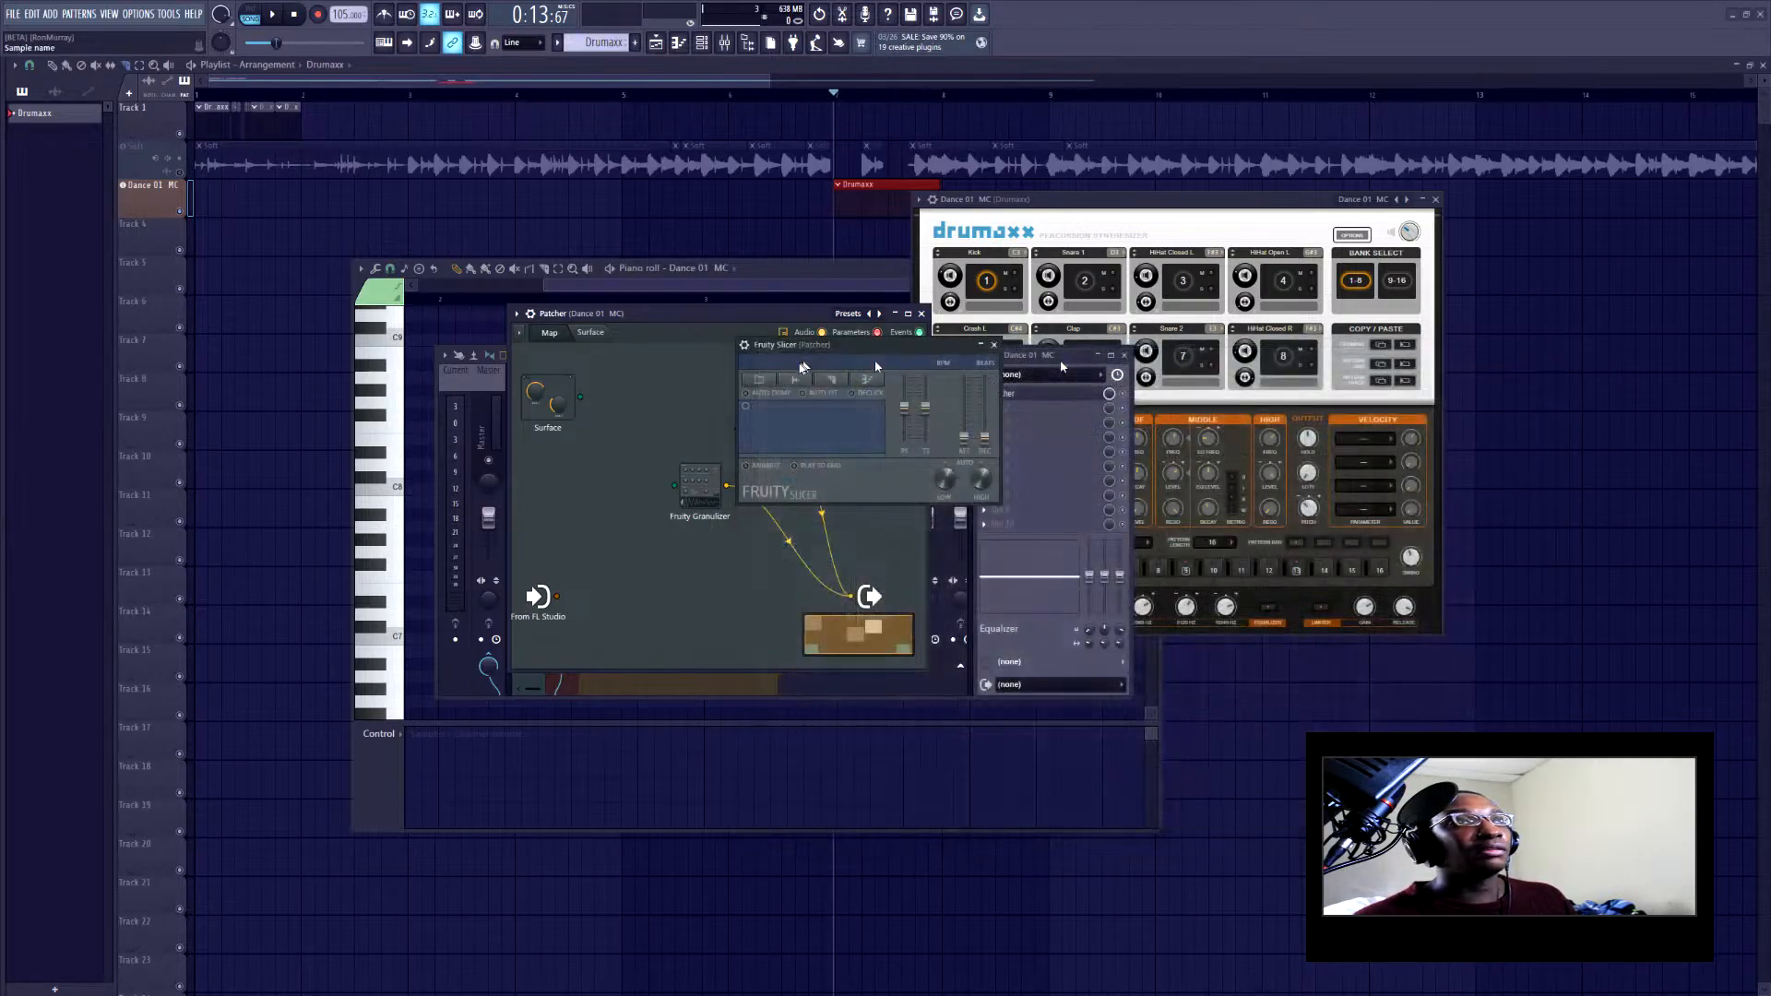
{"action": "left_click", "coordinate": [808, 379]}
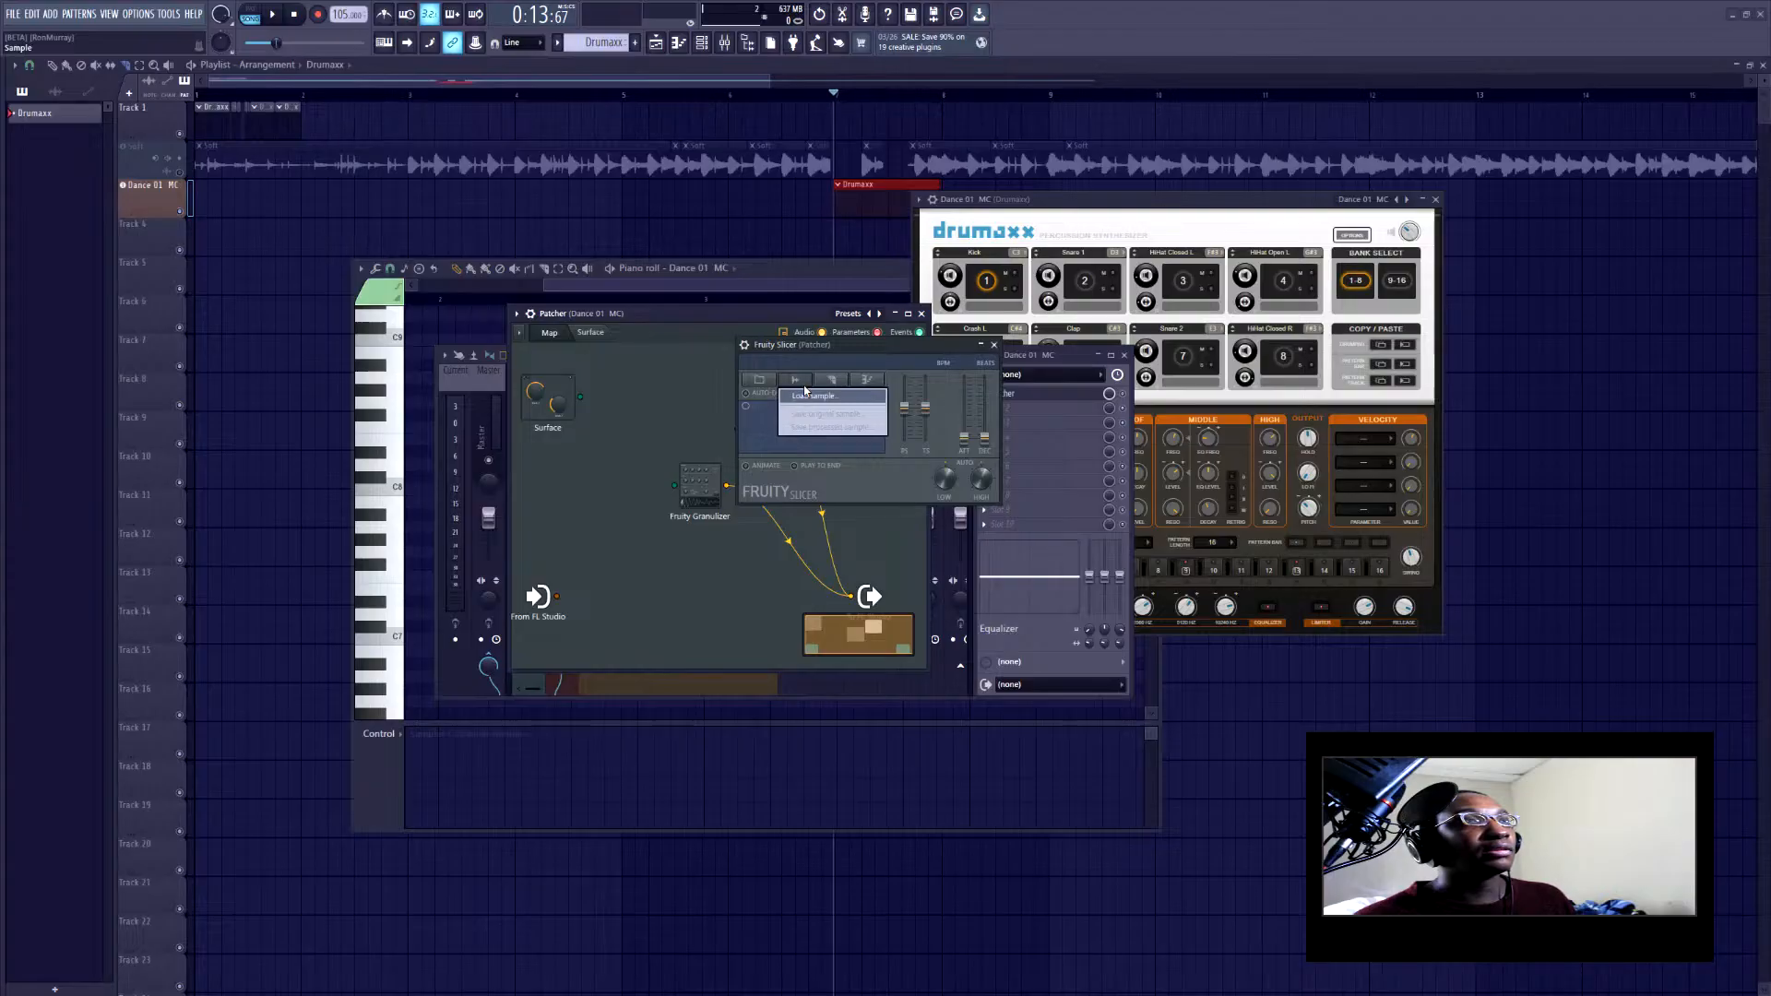
{"action": "left_click", "coordinate": [765, 384]}
{"action": "left_click", "coordinate": [765, 384]}
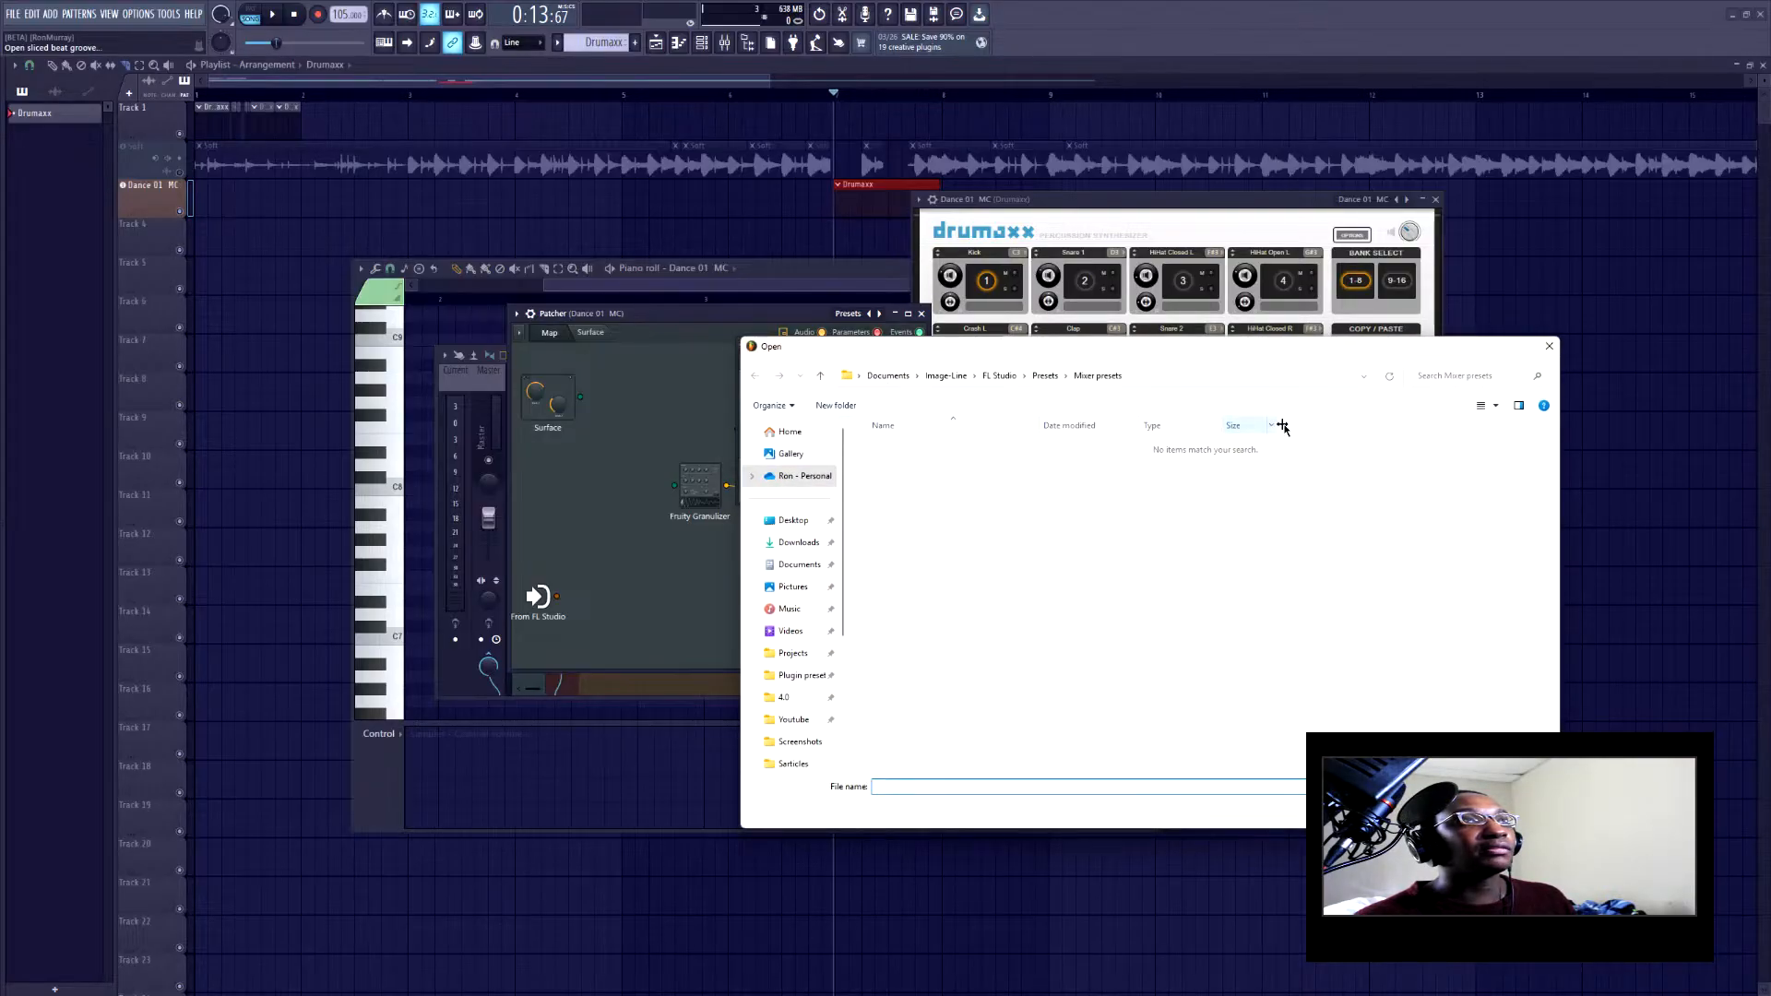
{"action": "left_click", "coordinate": [1549, 345]}
Review Fruity Slicer's slicing and stretching options, choose the Normal dump mode, and close its editor
{"action": "left_click", "coordinate": [835, 381]}
{"action": "left_click", "coordinate": [834, 380]}
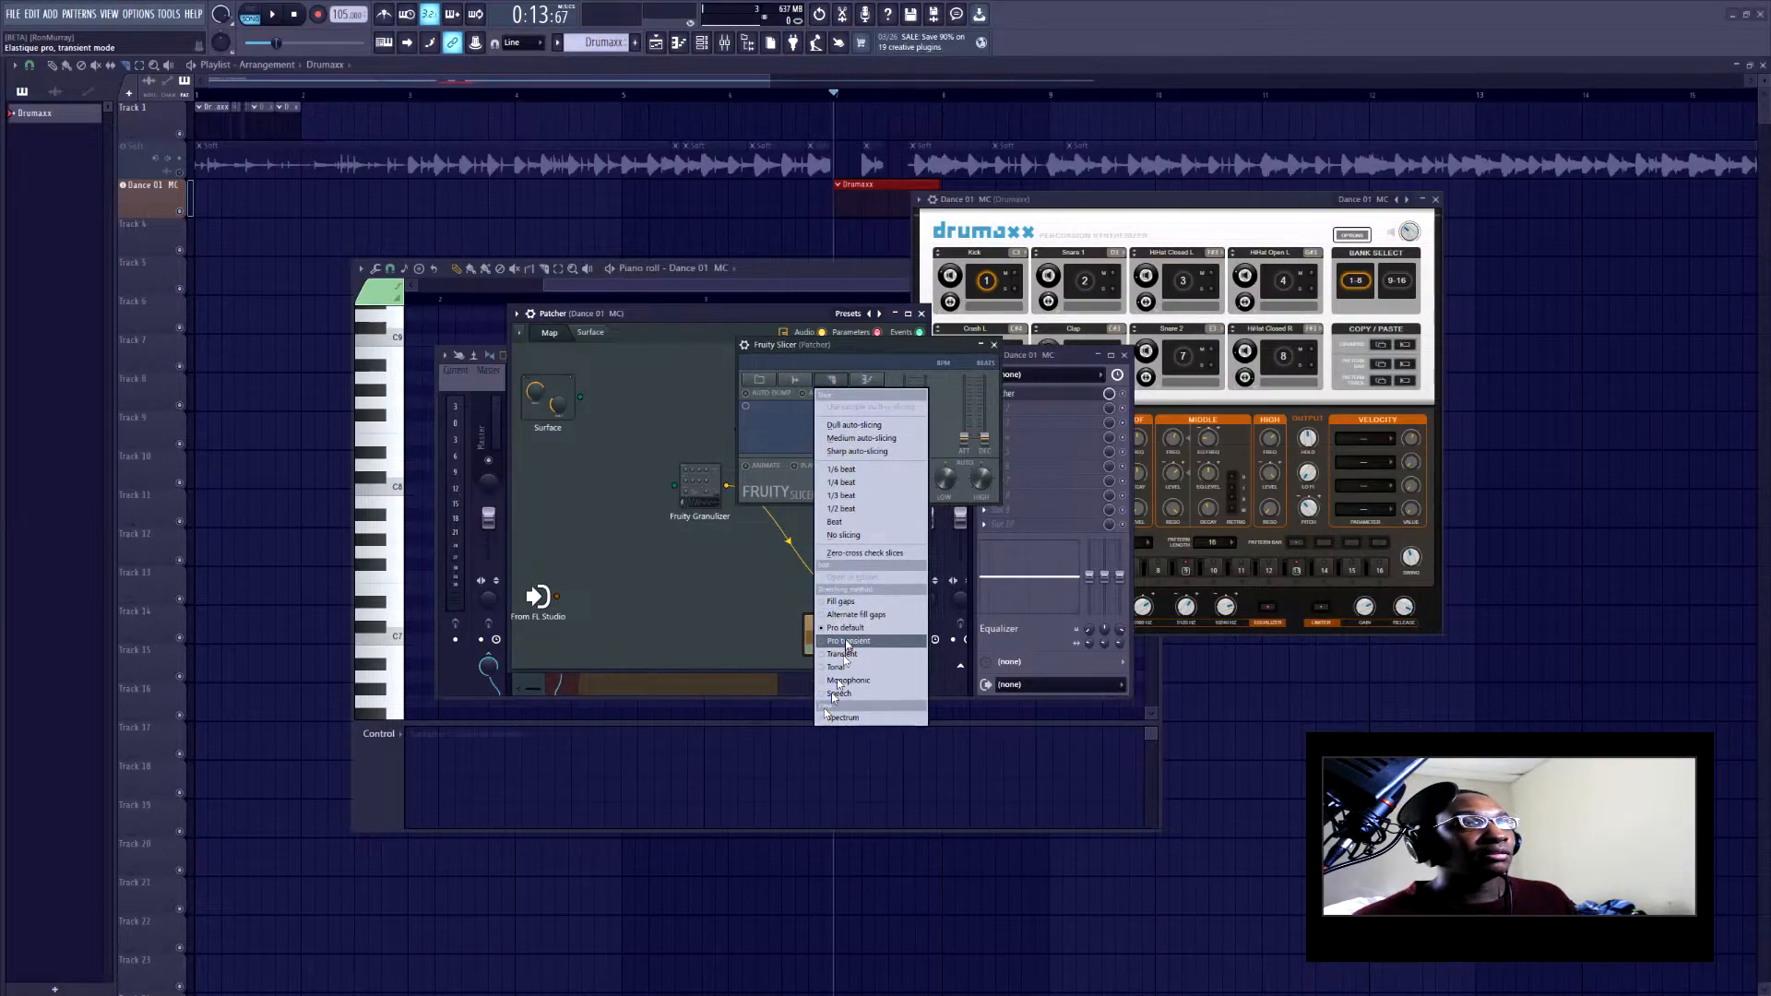
{"action": "left_click", "coordinate": [830, 438]}
{"action": "left_click", "coordinate": [867, 379]}
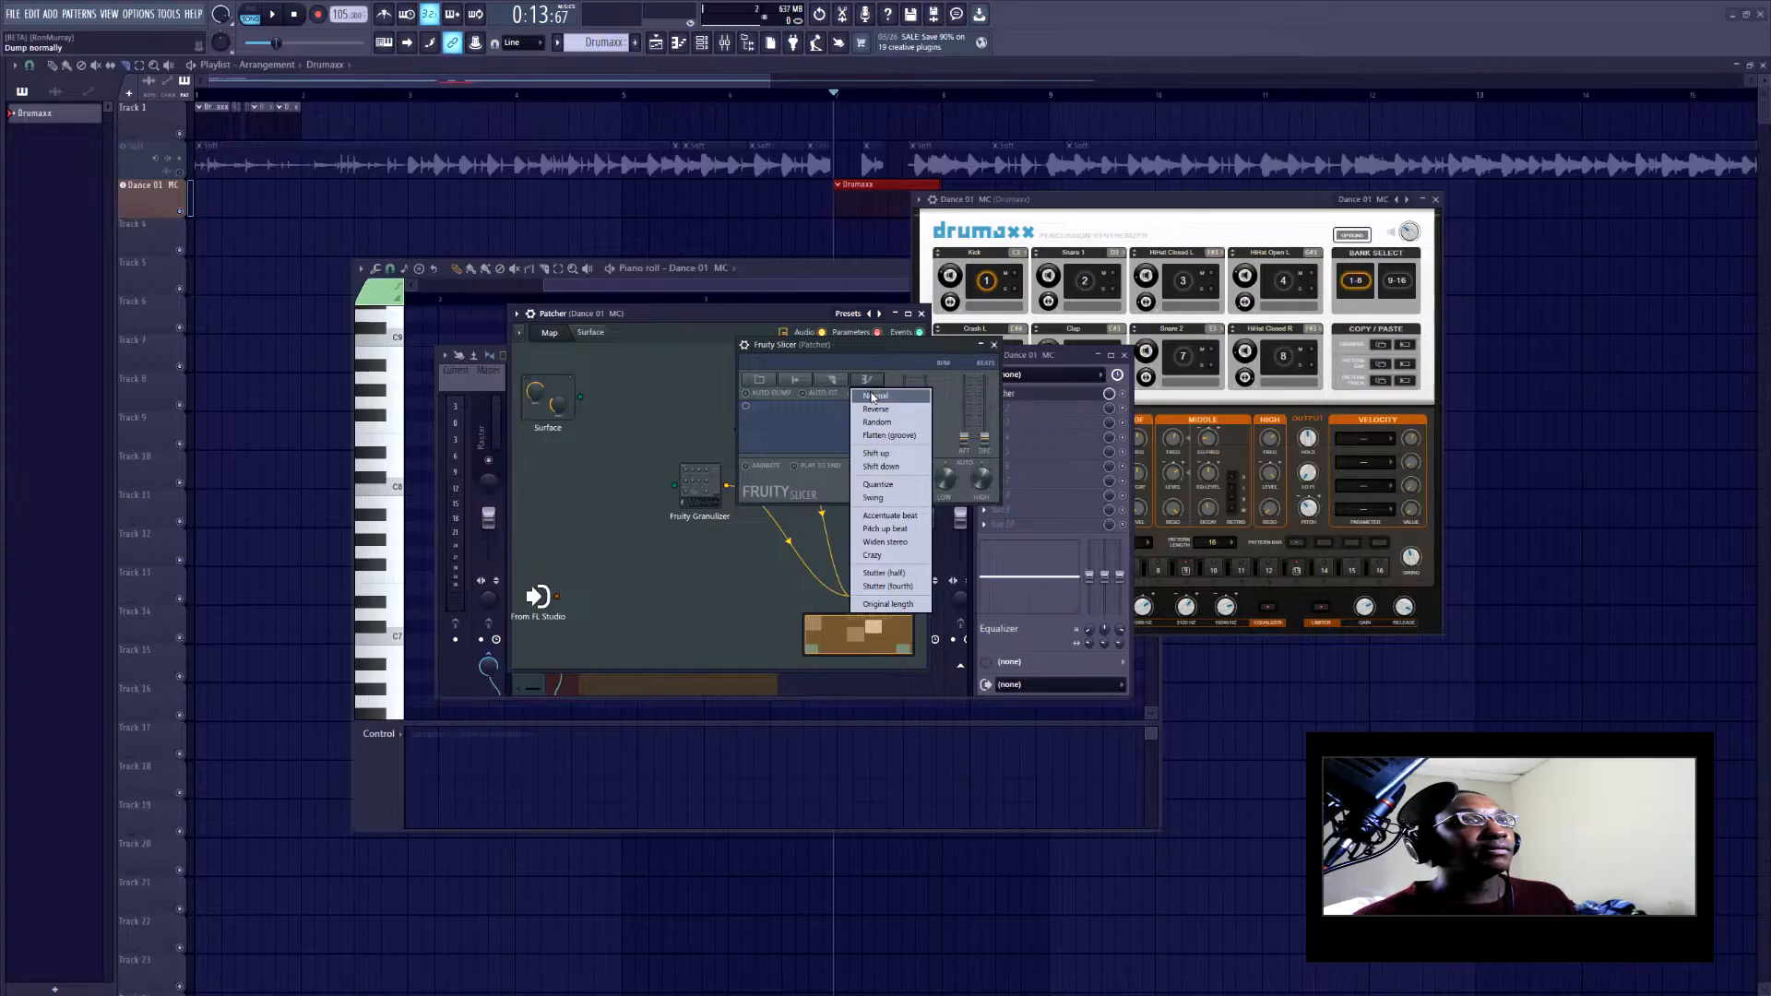
{"action": "left_click", "coordinate": [876, 396]}
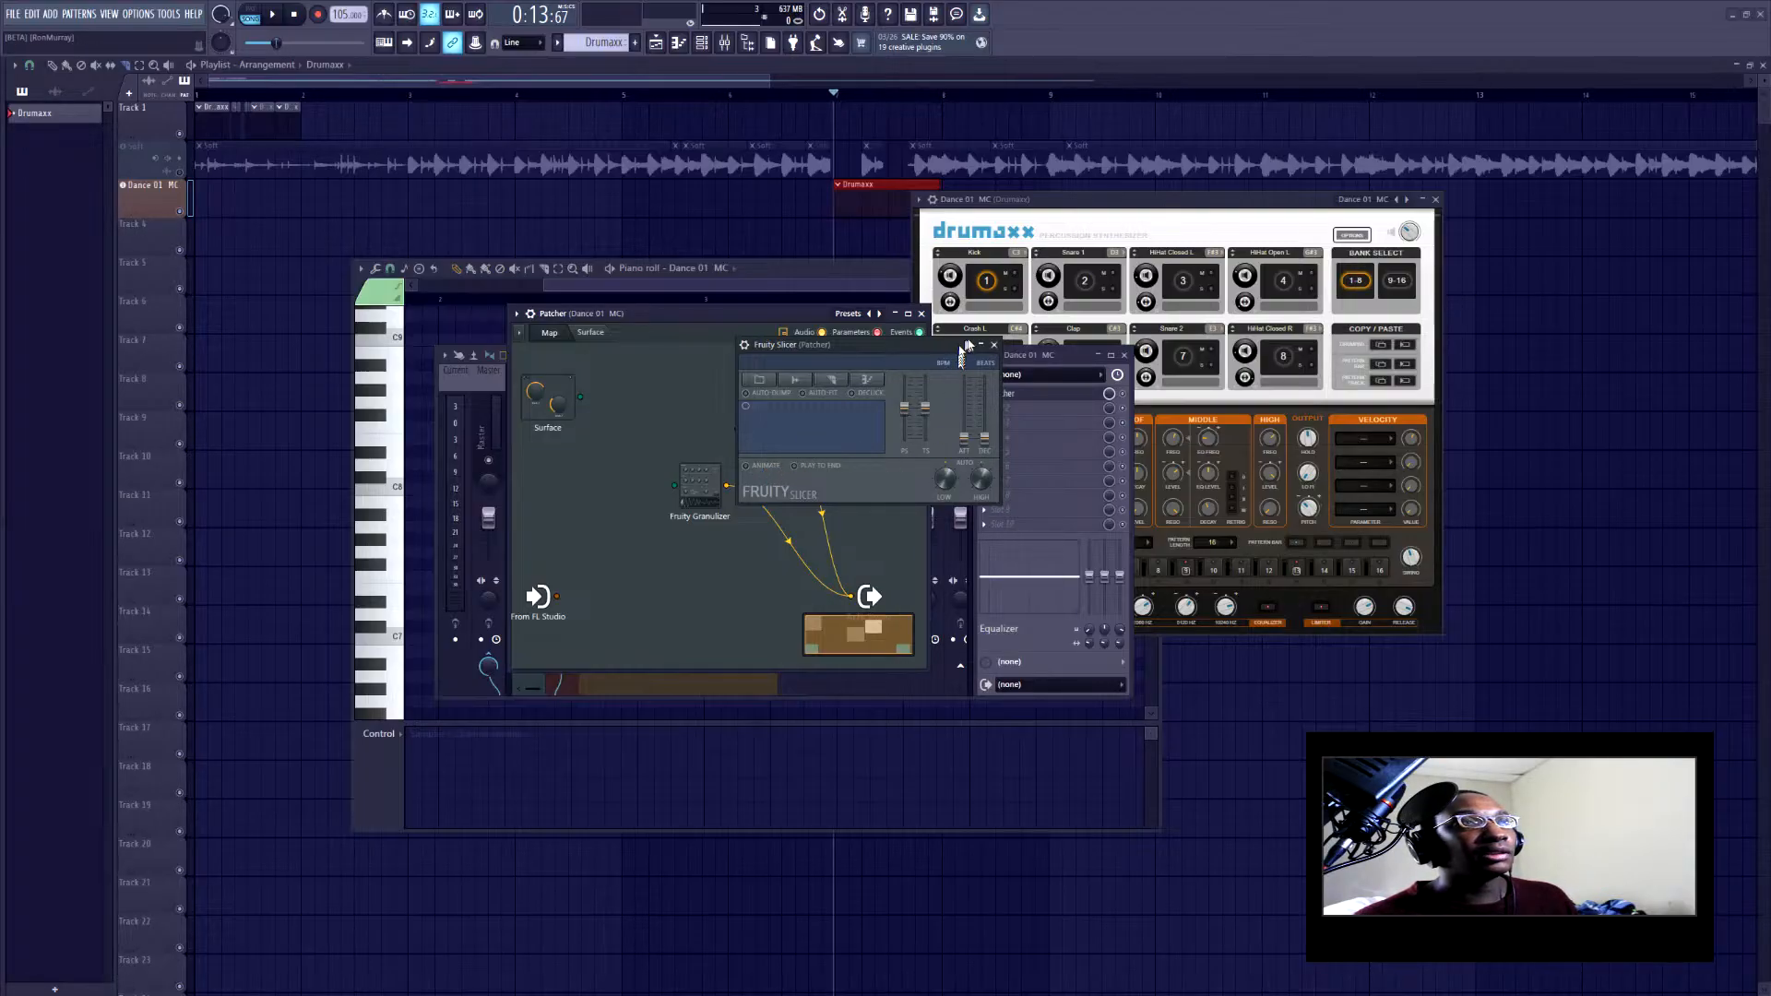
{"action": "left_click", "coordinate": [994, 344]}
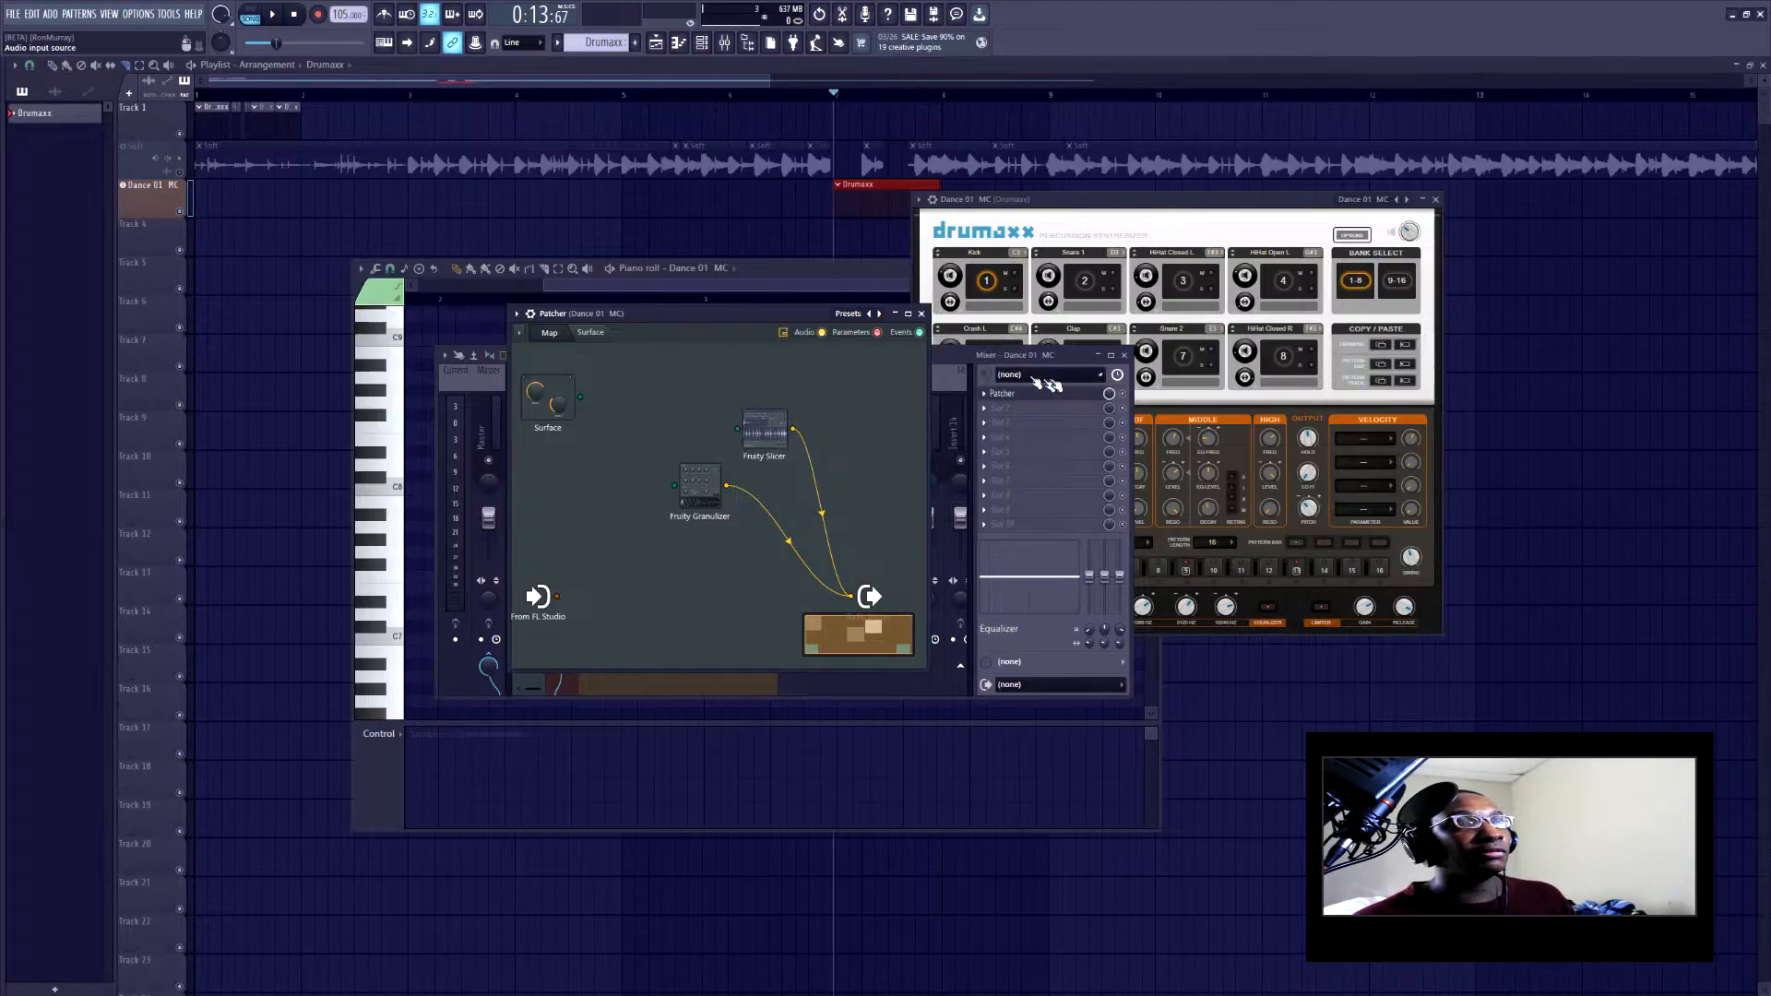
Close and reopen Patcher from its mixer slot, add VFX Script to the map, and shift the script's editor over the map
{"action": "left_click", "coordinate": [921, 314]}
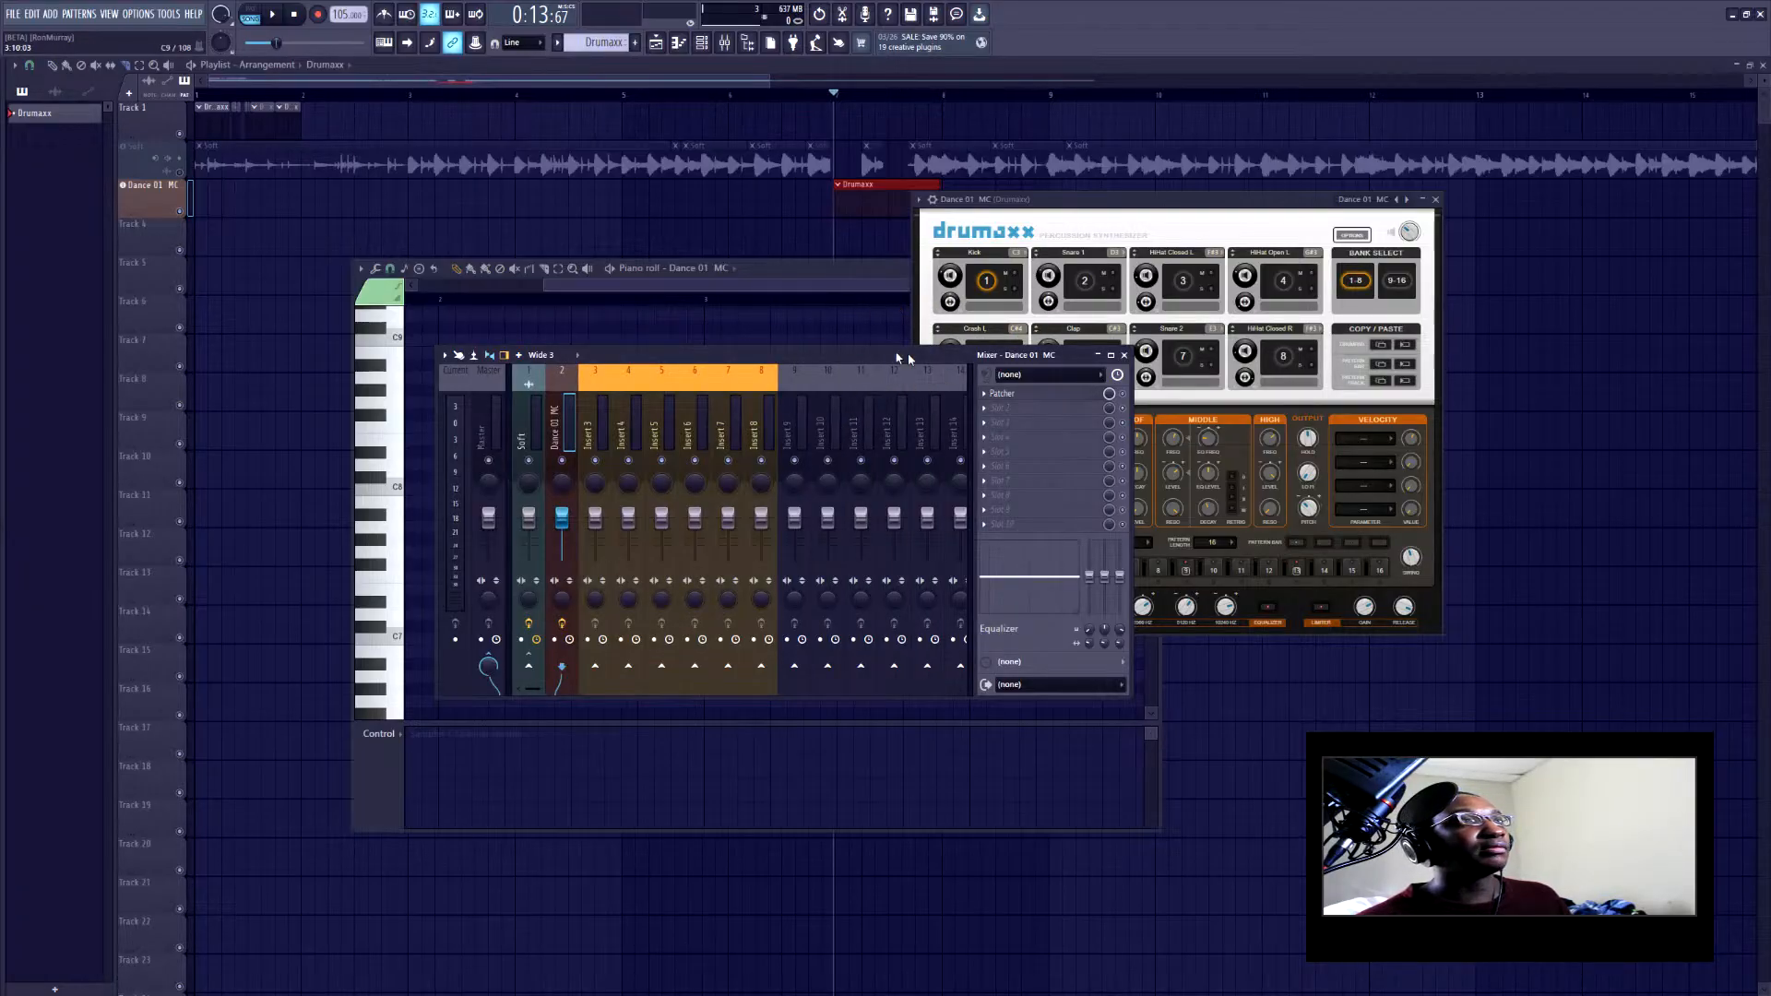
{"action": "left_click", "coordinate": [1003, 394]}
{"action": "right_click", "coordinate": [671, 413]}
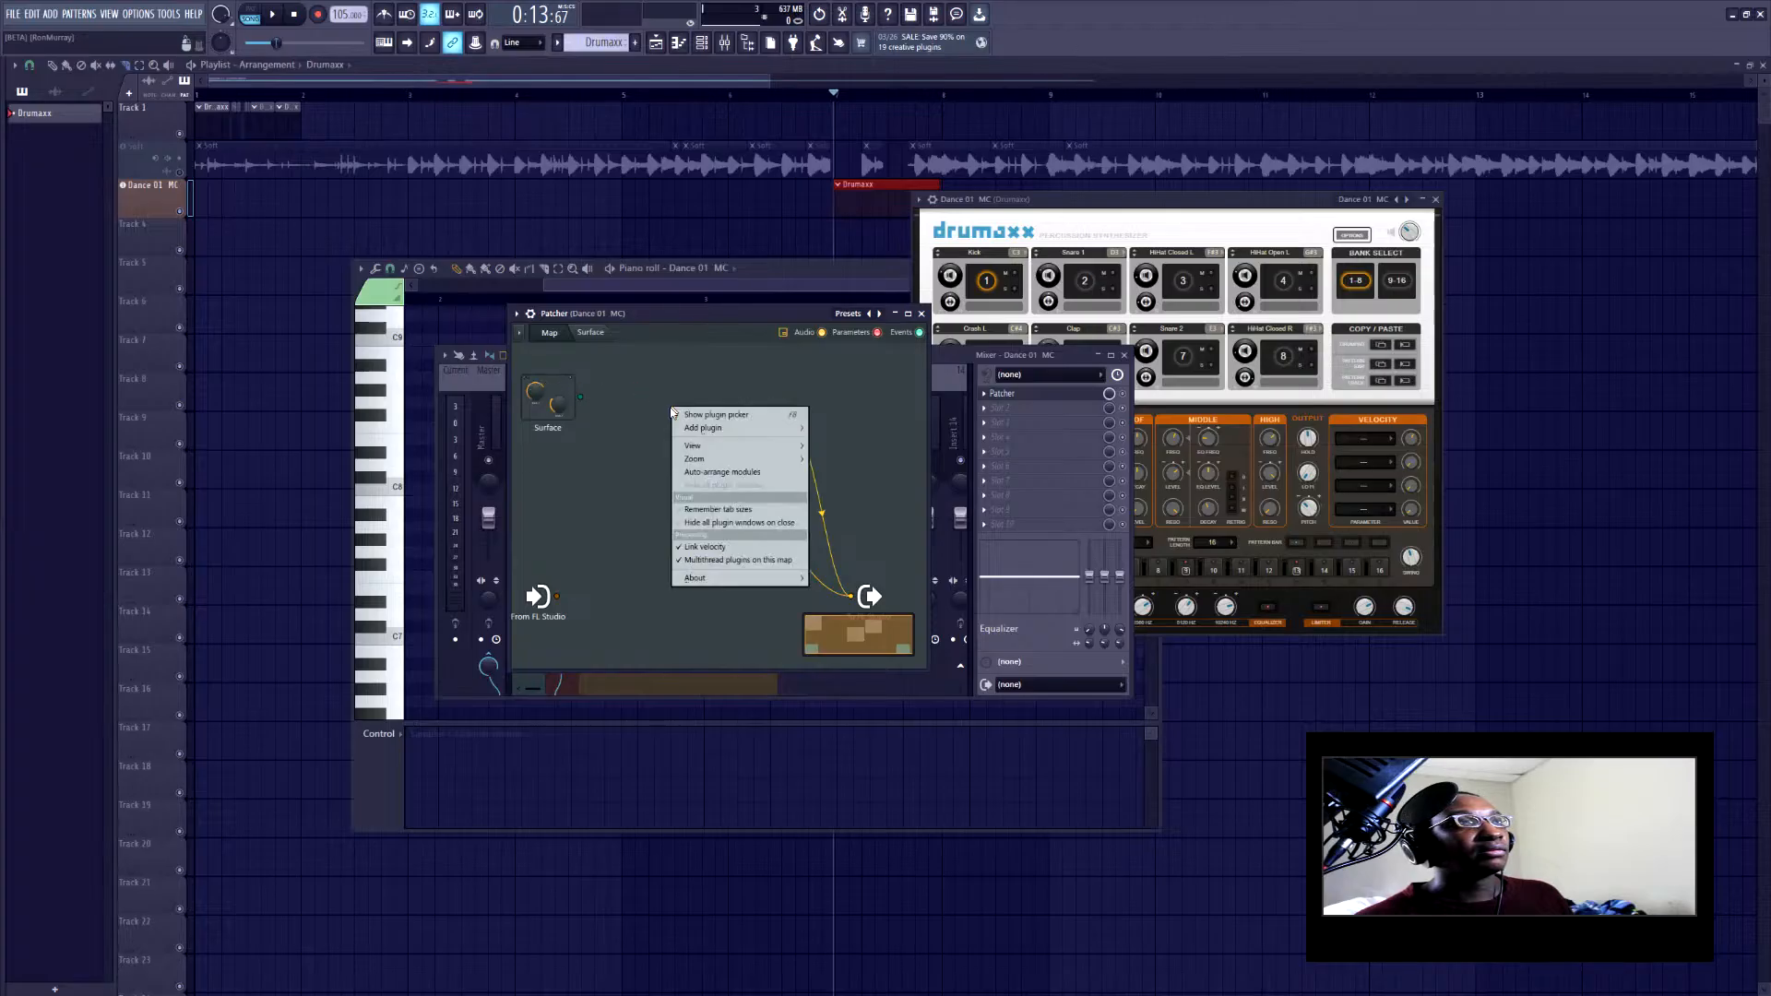
{"action": "mouse_move", "coordinate": [689, 429]}
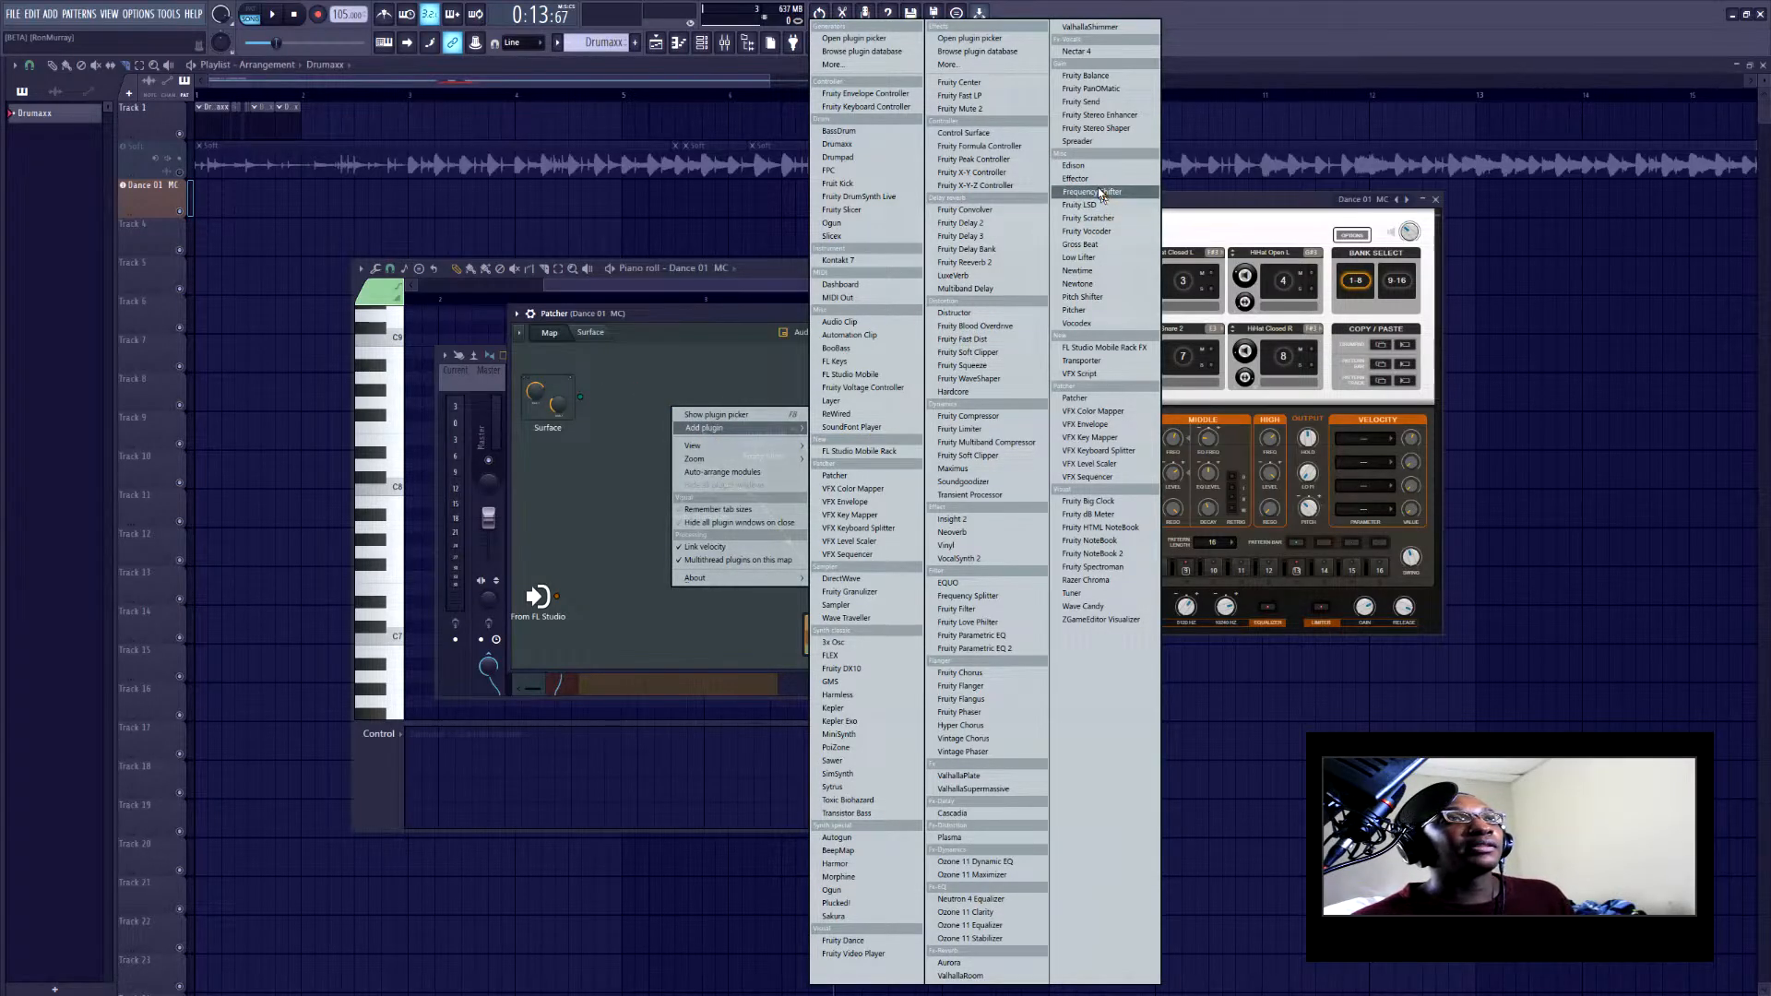
{"action": "left_click", "coordinate": [1079, 372]}
{"action": "left_click", "coordinate": [695, 422]}
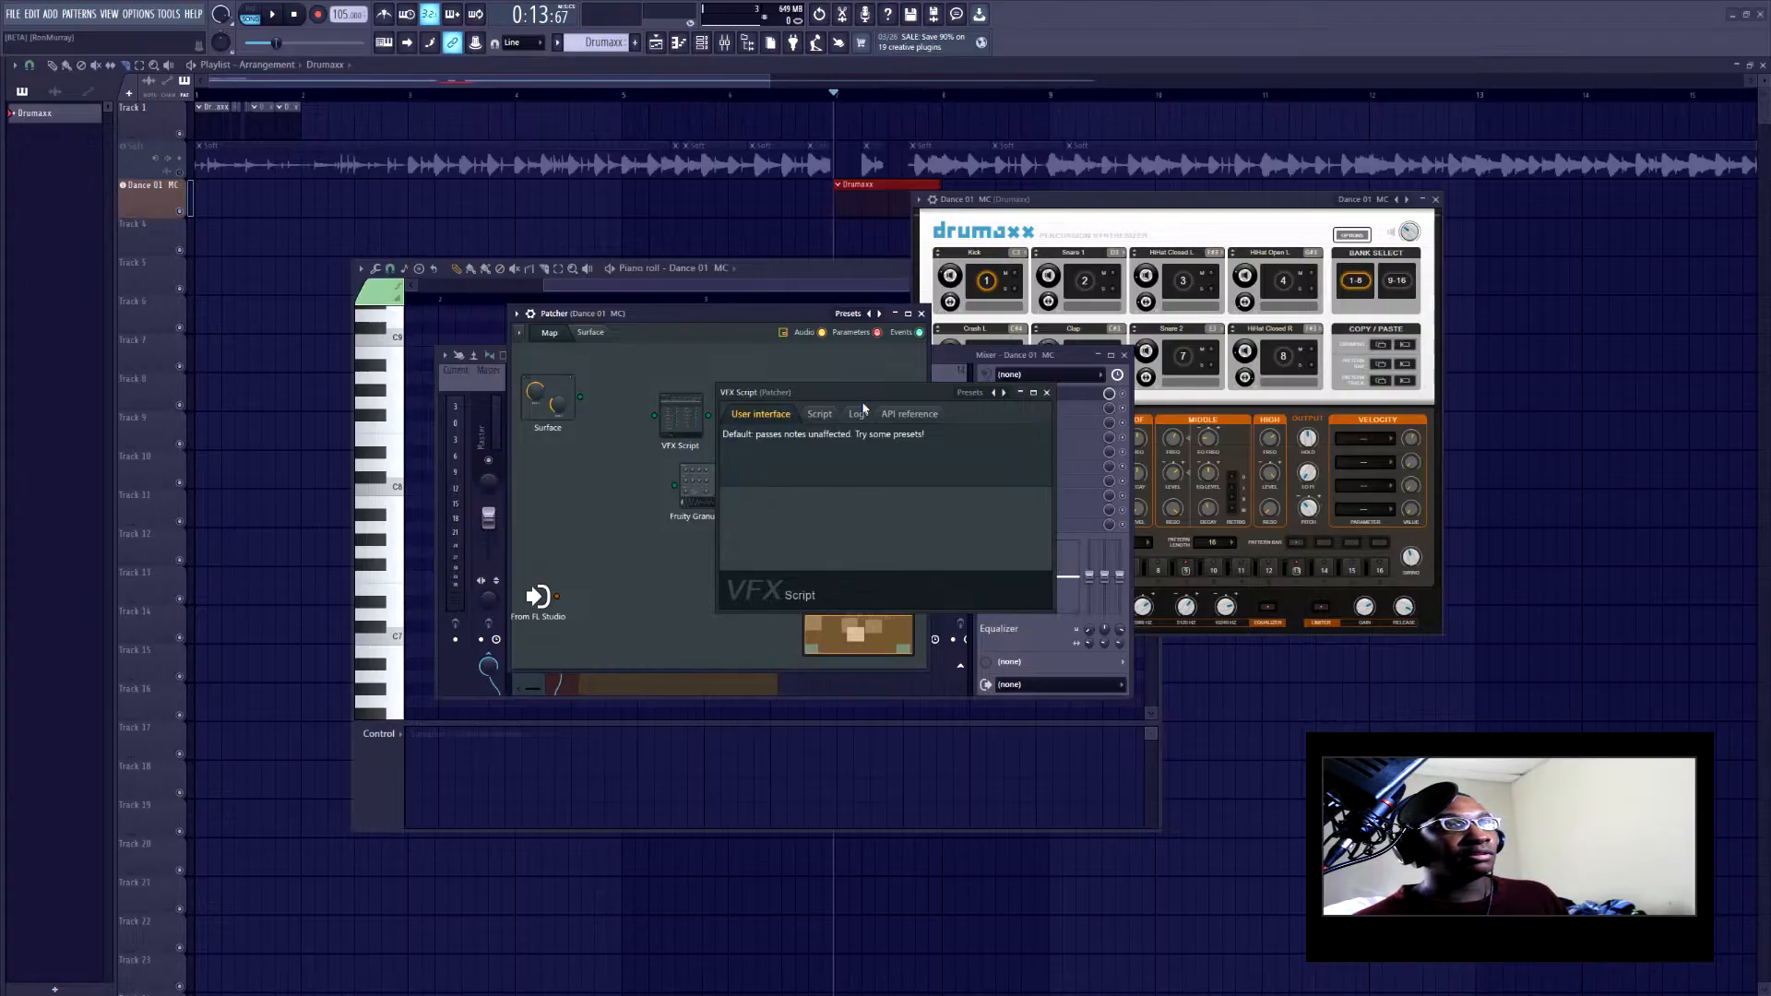
{"action": "left_click_drag", "start_coordinate": [872, 394], "coordinate": [817, 393]}
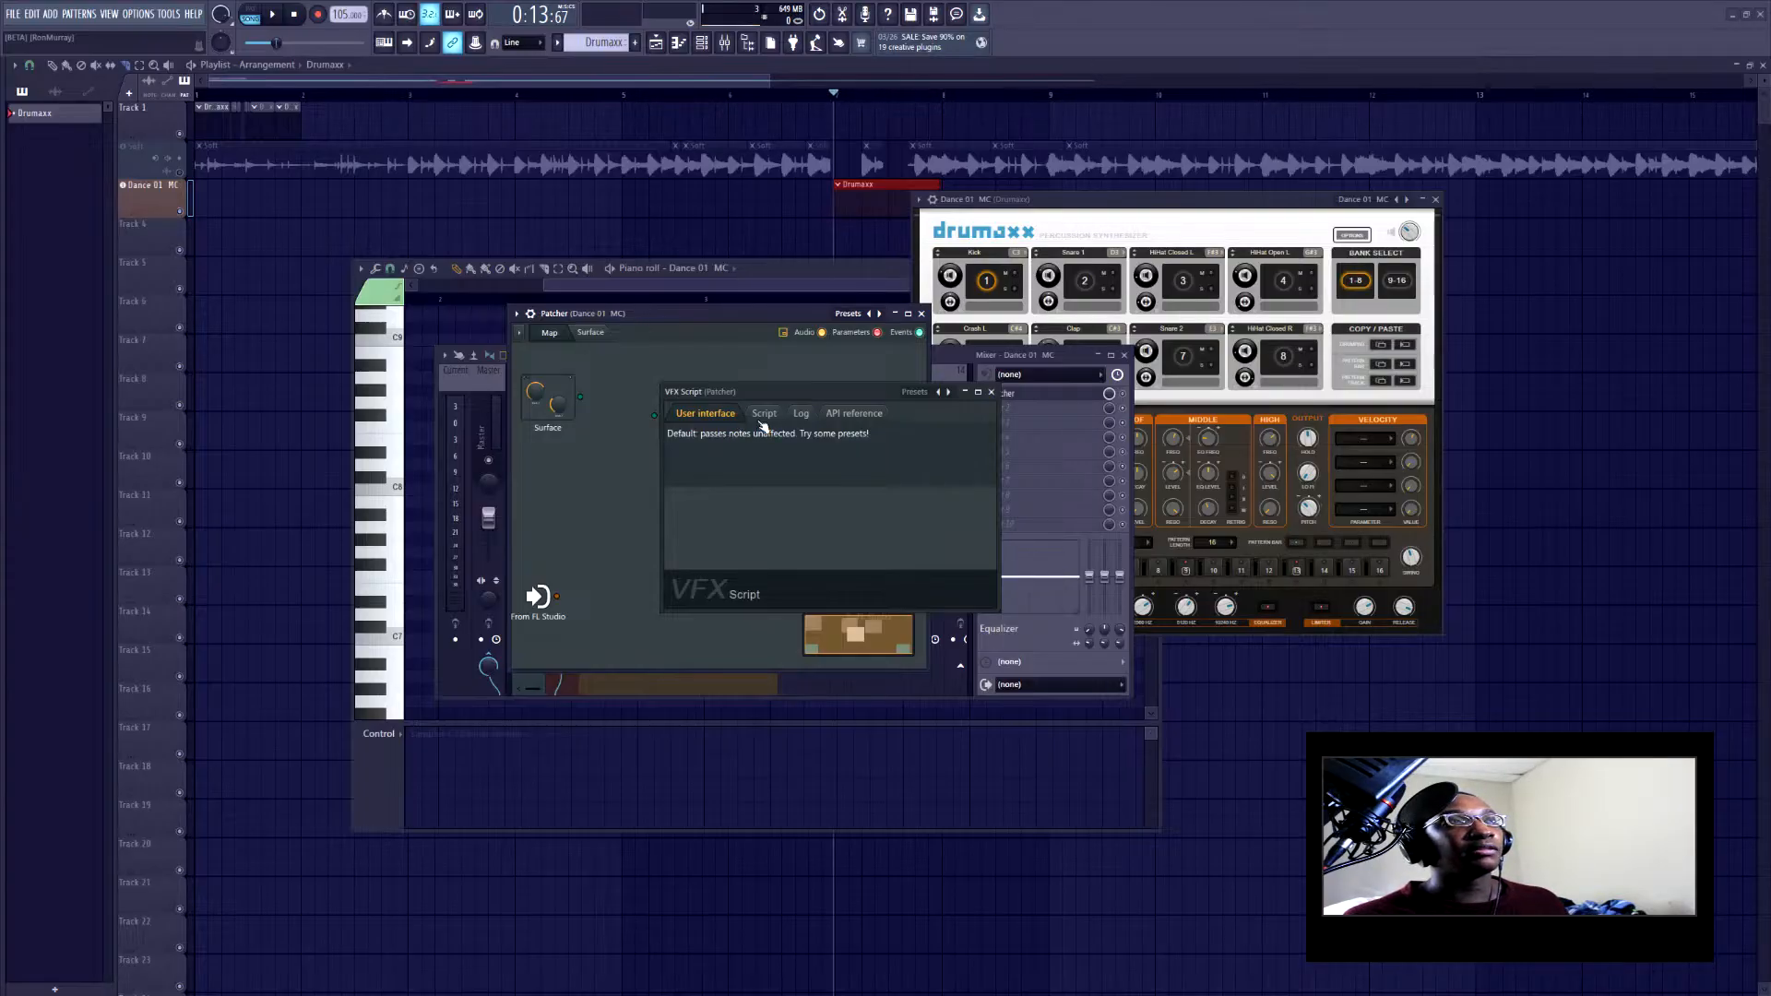
Look through the VFX Script plugin's default script code, and close its editor
{"action": "left_click", "coordinate": [764, 415]}
{"action": "scroll", "coordinate": [818, 488], "scroll_direction": "down", "scroll_amount": 4}
{"action": "scroll", "coordinate": [818, 488], "scroll_direction": "up", "scroll_amount": 6}
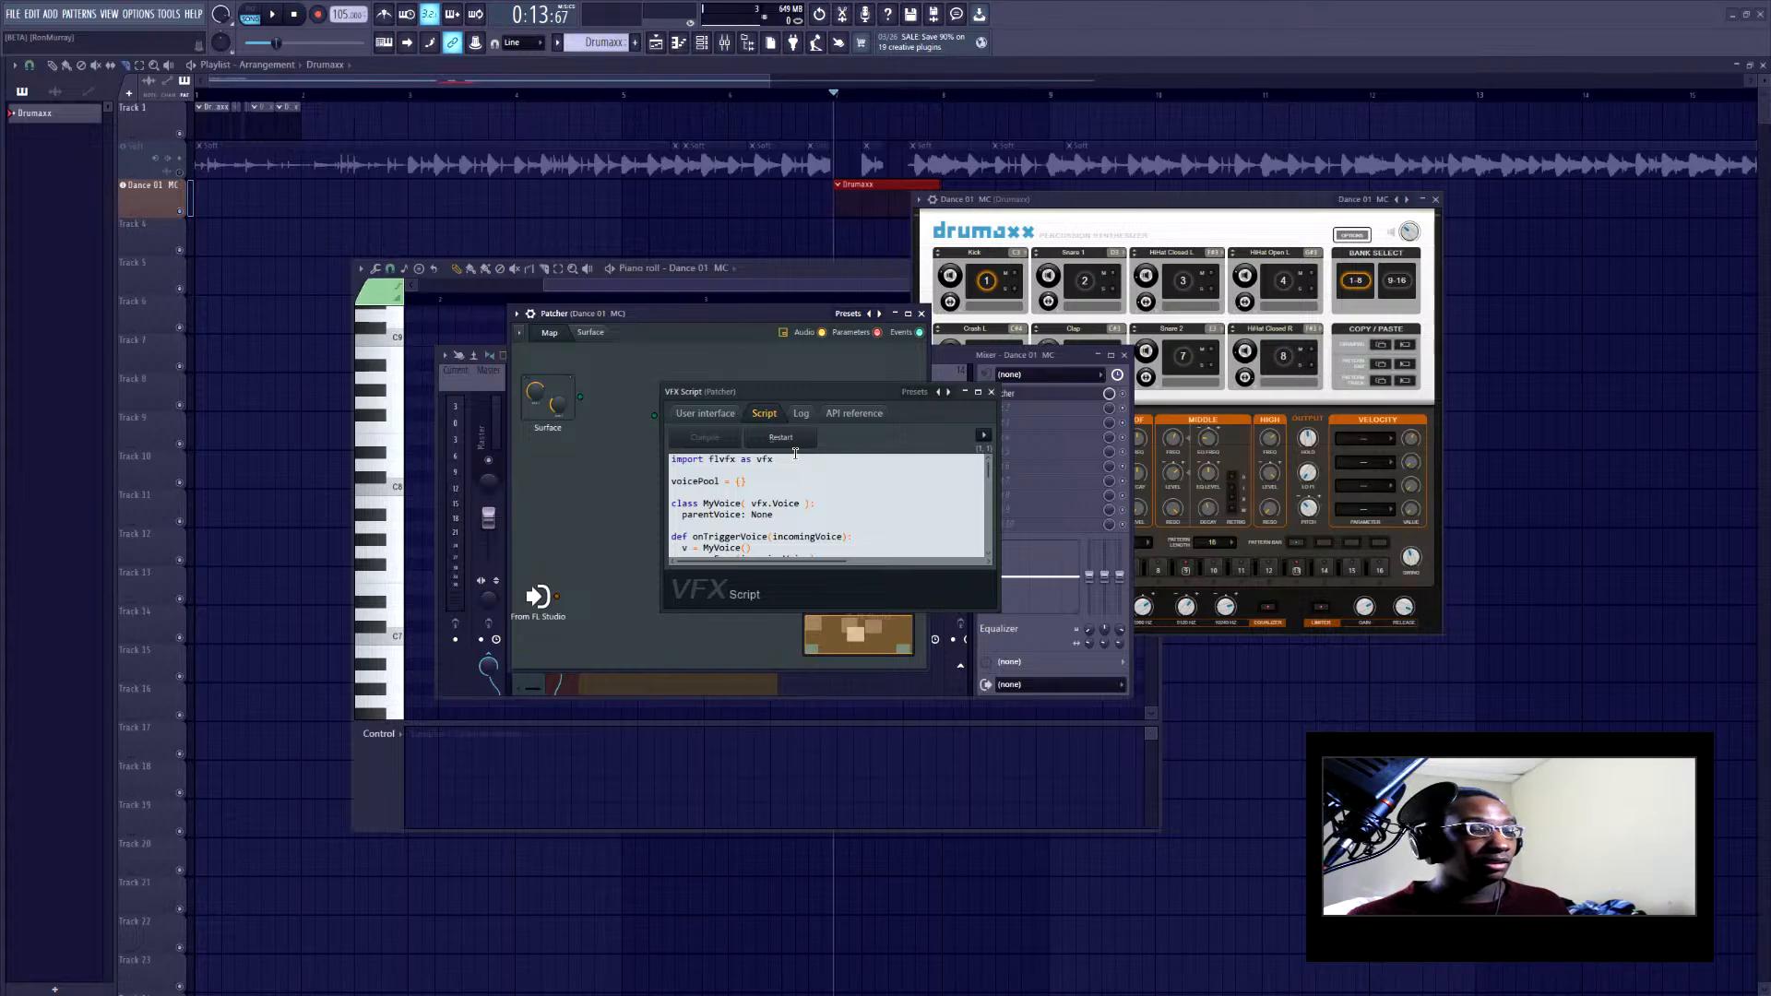
{"action": "left_click", "coordinate": [992, 392]}
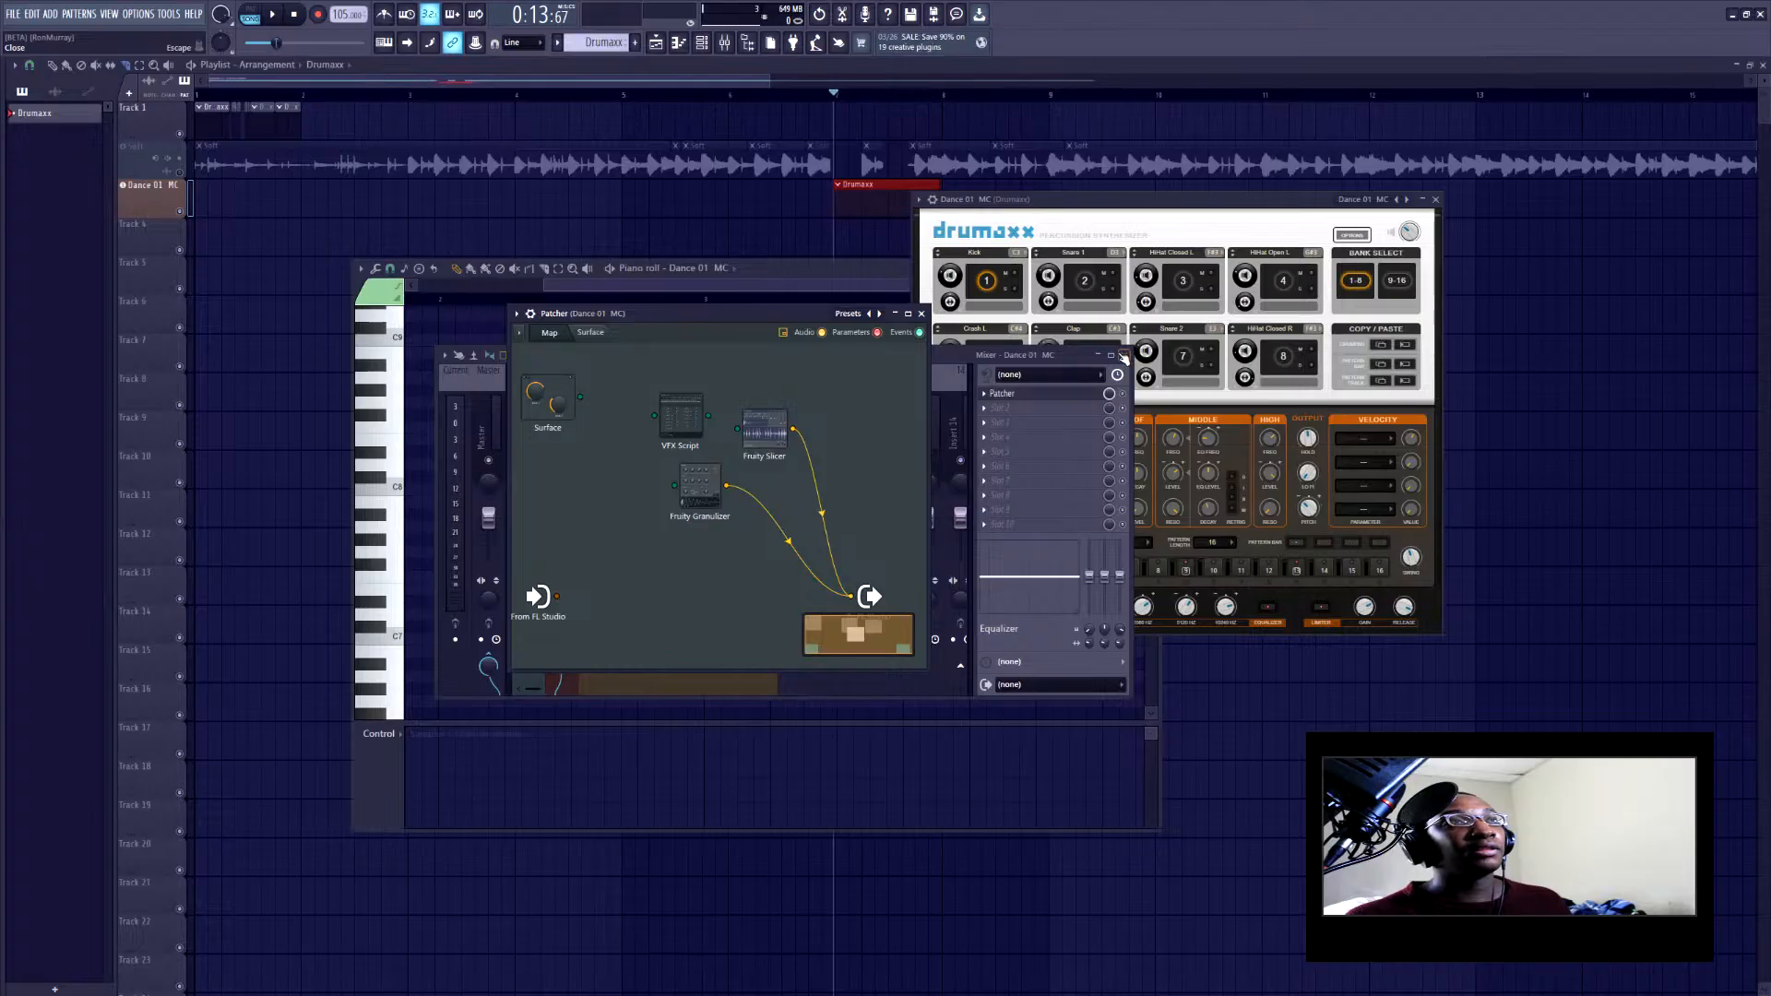
Close the mixer, Patcher, piano roll, Drumaxx, playlist and Transporter windows to clear the workspace
{"action": "left_click", "coordinate": [1122, 356]}
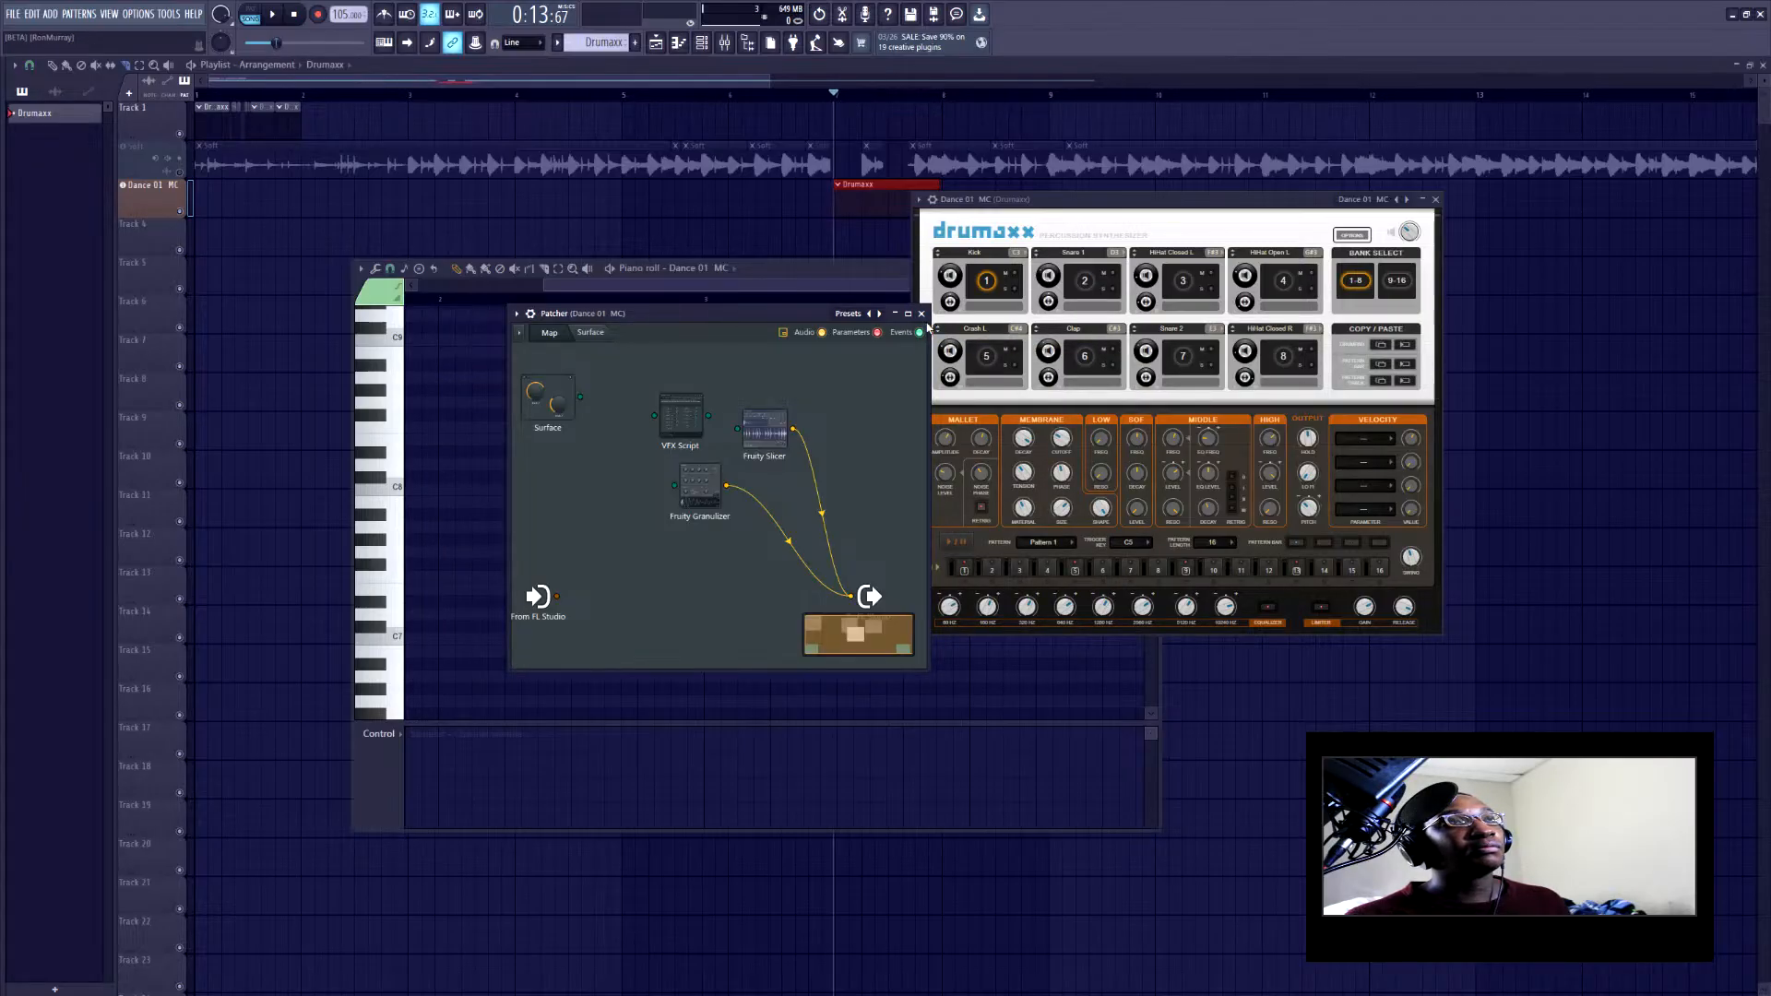
{"action": "left_click", "coordinate": [920, 314]}
{"action": "left_click", "coordinate": [835, 281]}
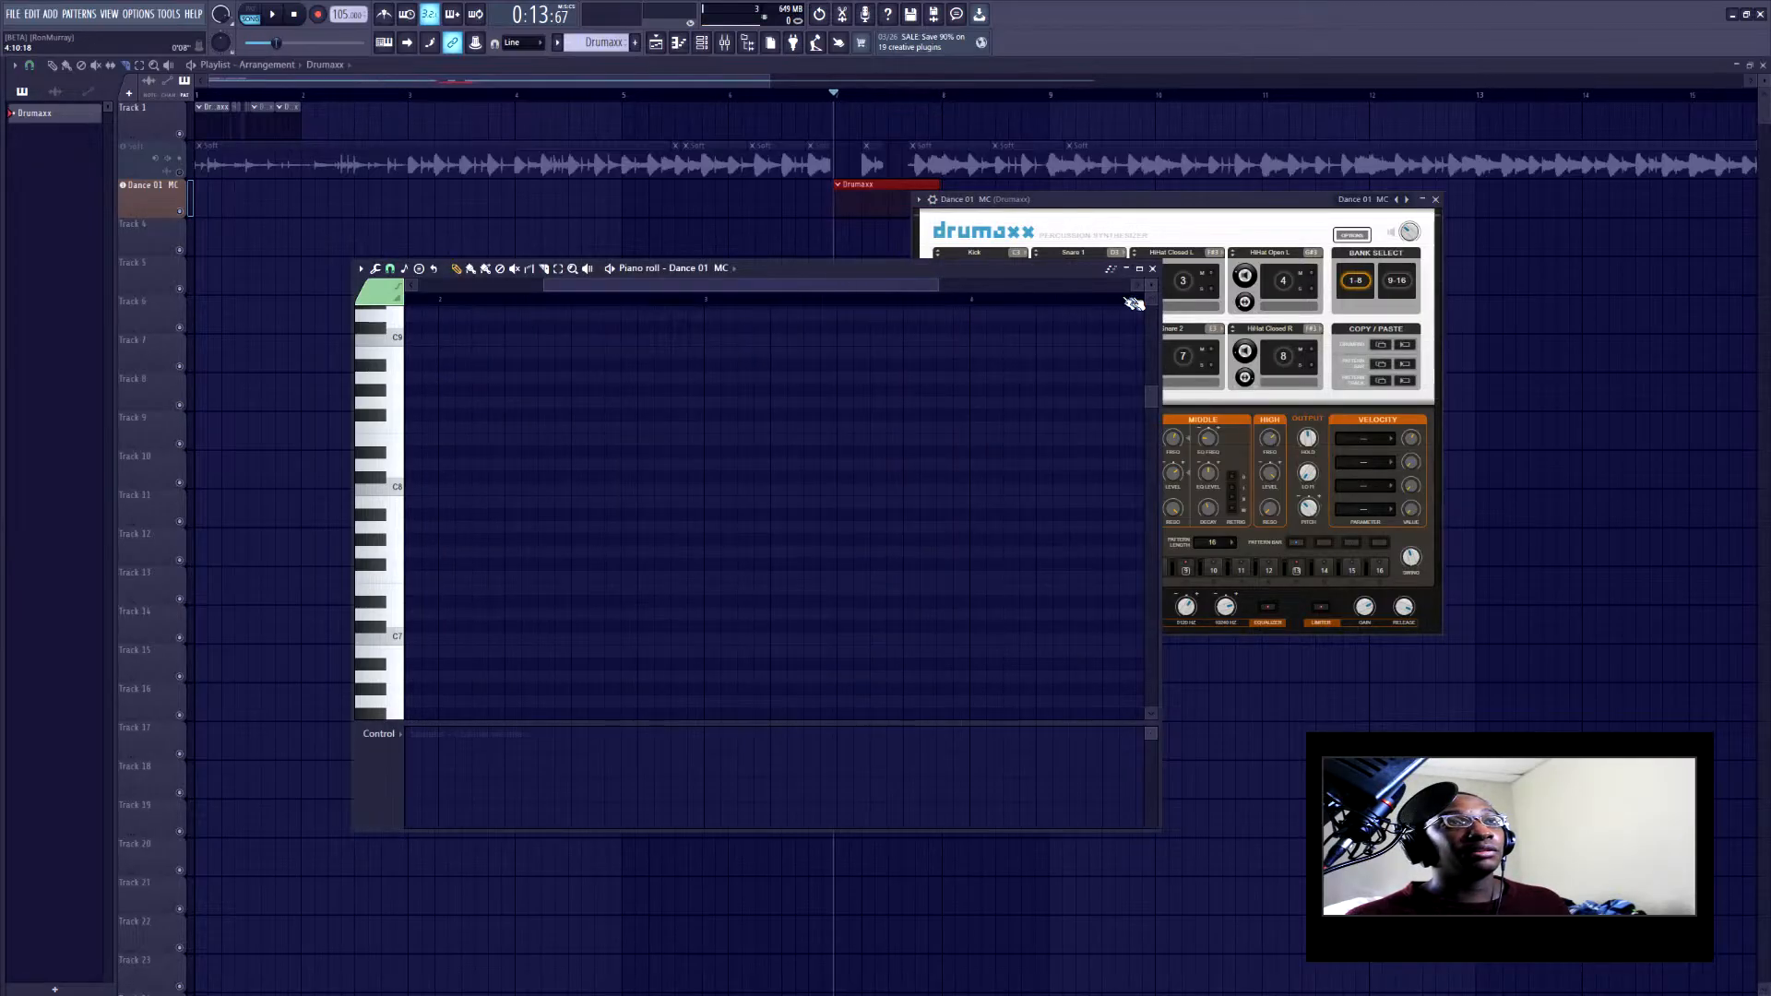
{"action": "left_click", "coordinate": [1152, 268]}
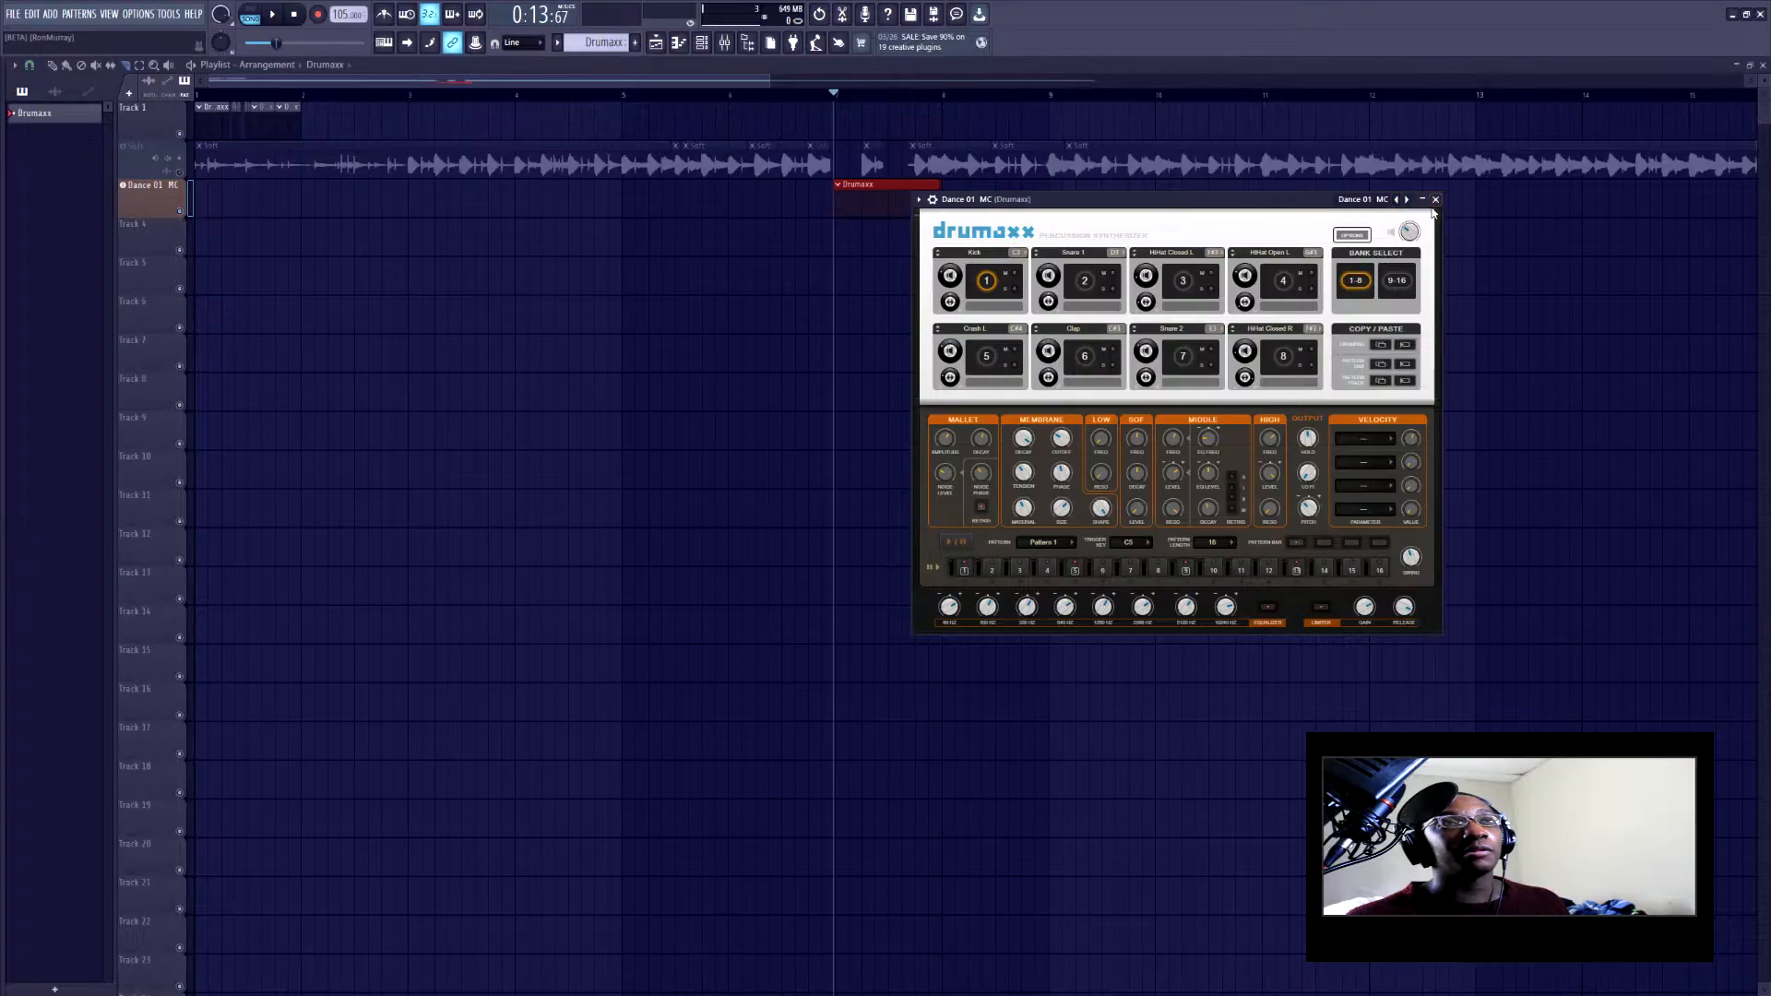
{"action": "left_click", "coordinate": [1436, 200]}
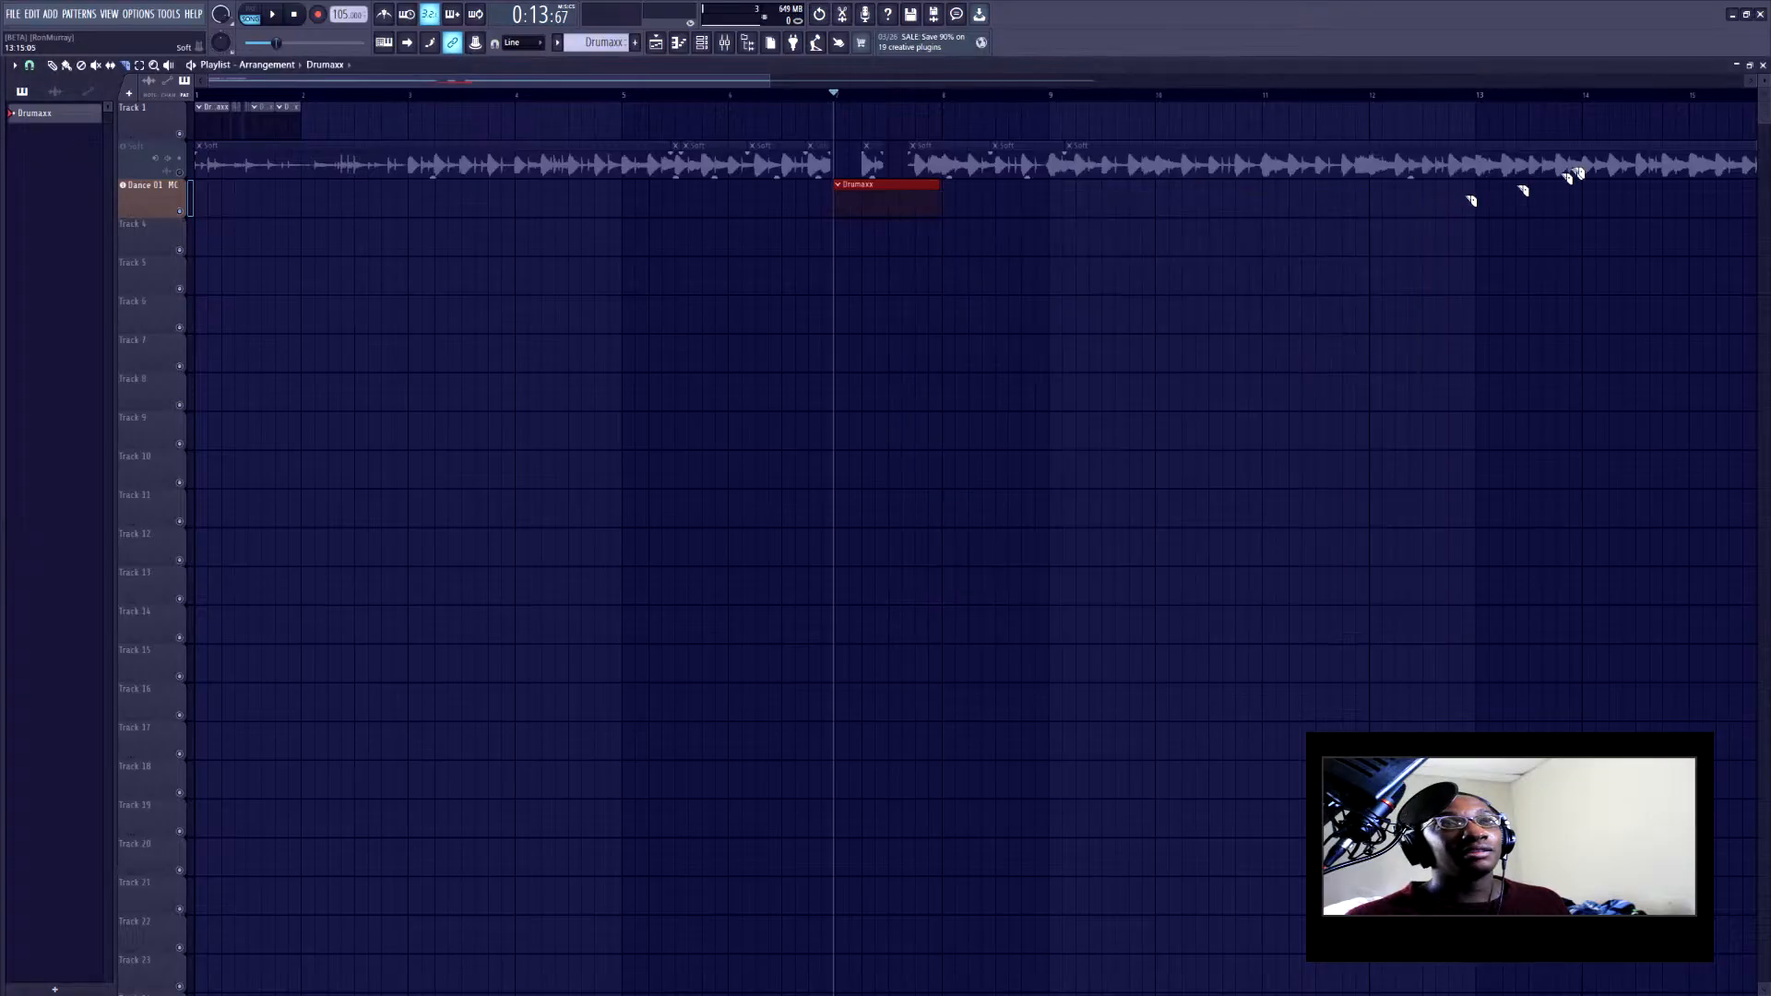
{"action": "left_click", "coordinate": [1762, 66]}
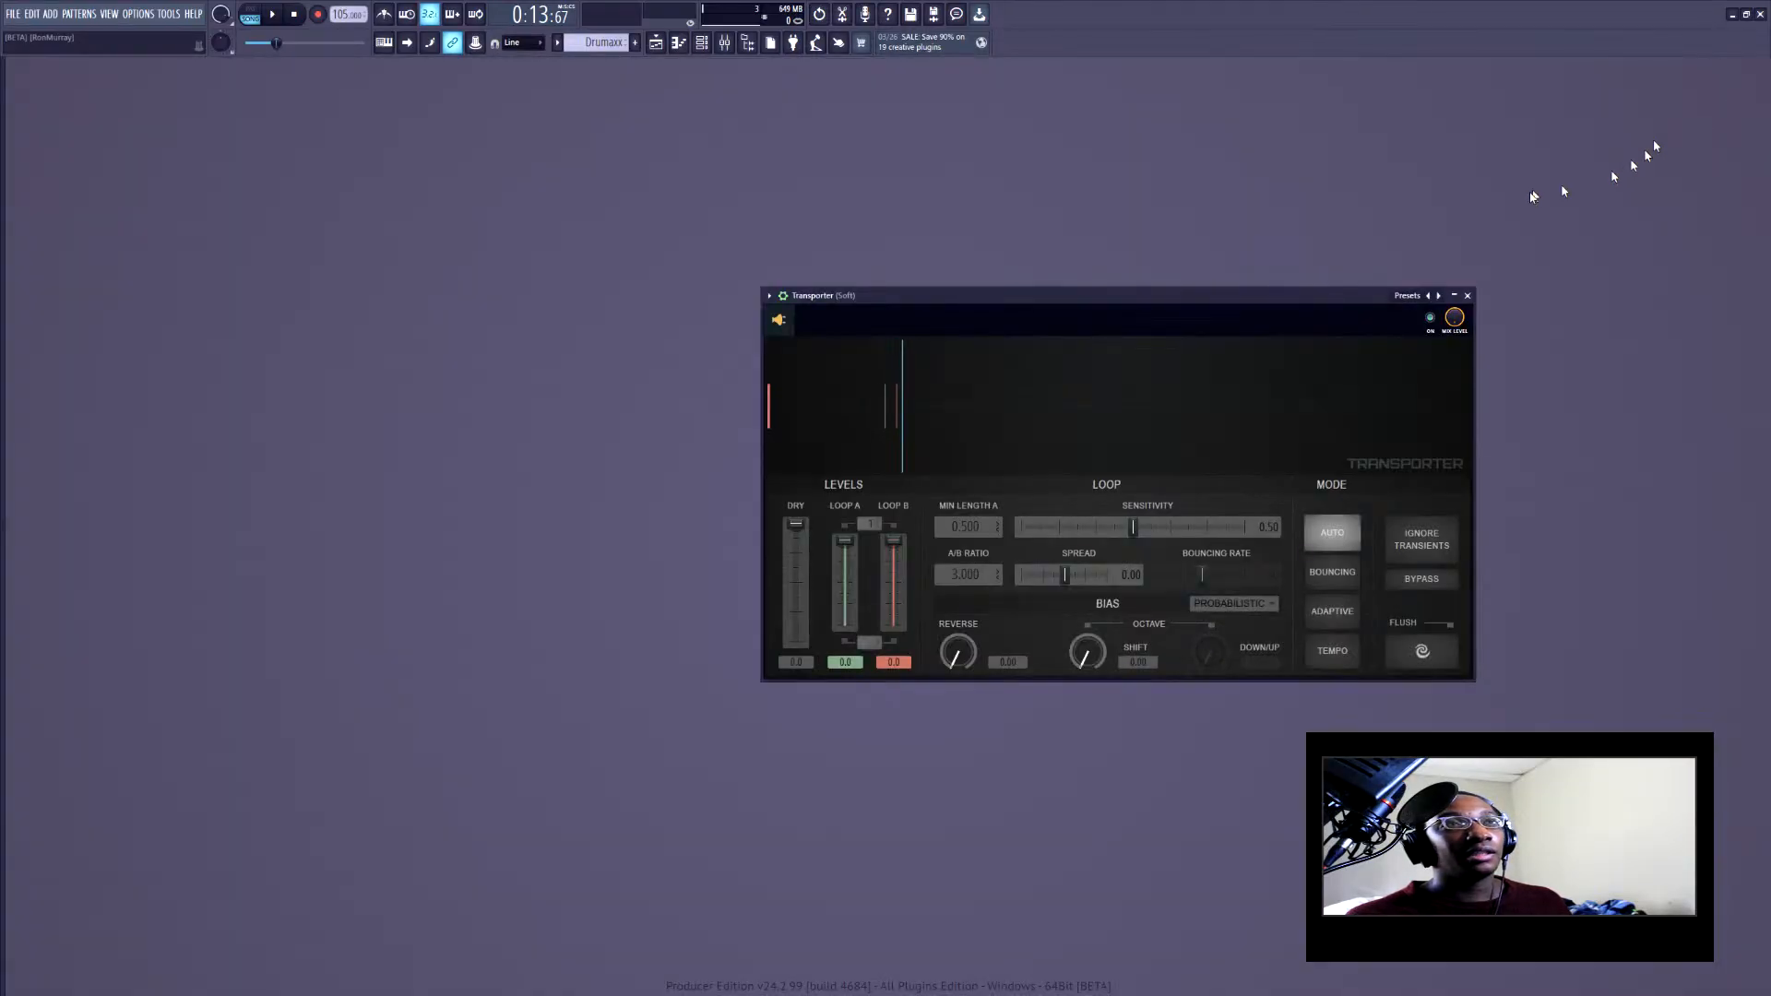
{"action": "left_click", "coordinate": [1467, 296]}
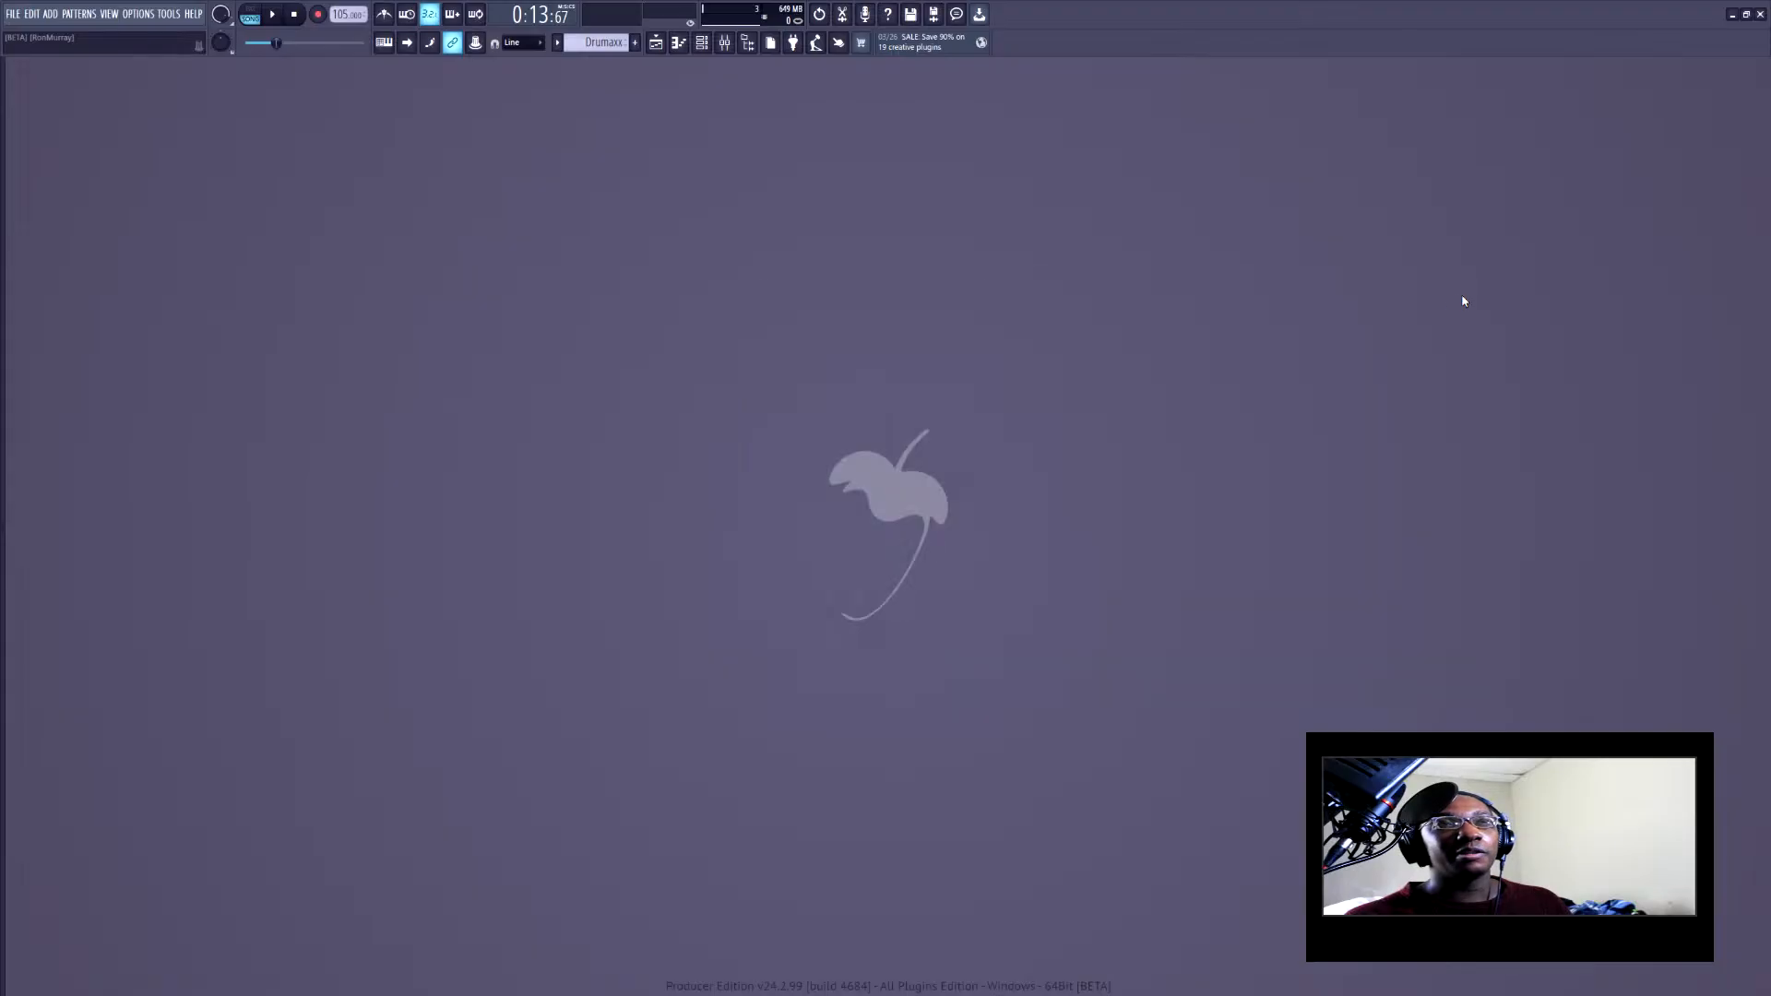